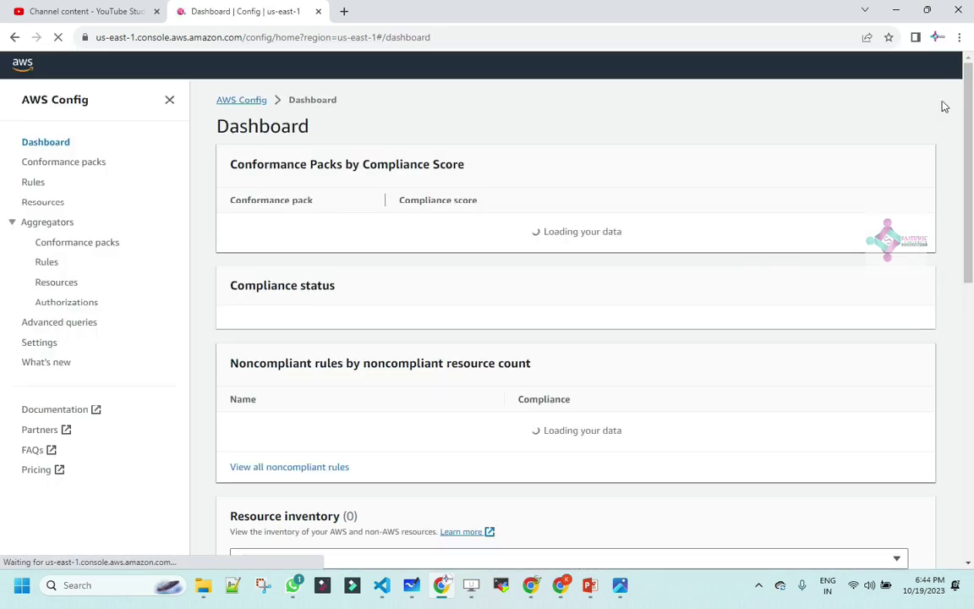
Search the AWS services for "event brid", open Amazon EventBridge and go to its Rules page
{"action": "scroll", "coordinate": [355, 93], "scroll_direction": "down", "scroll_amount": 10}
{"action": "left_click", "coordinate": [250, 40]}
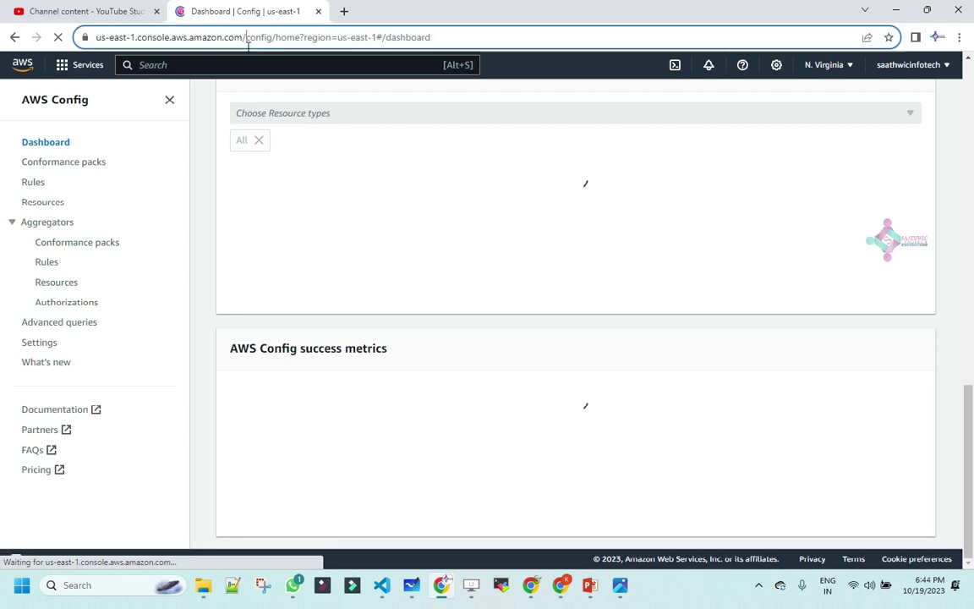
{"action": "key", "text": "Return"}
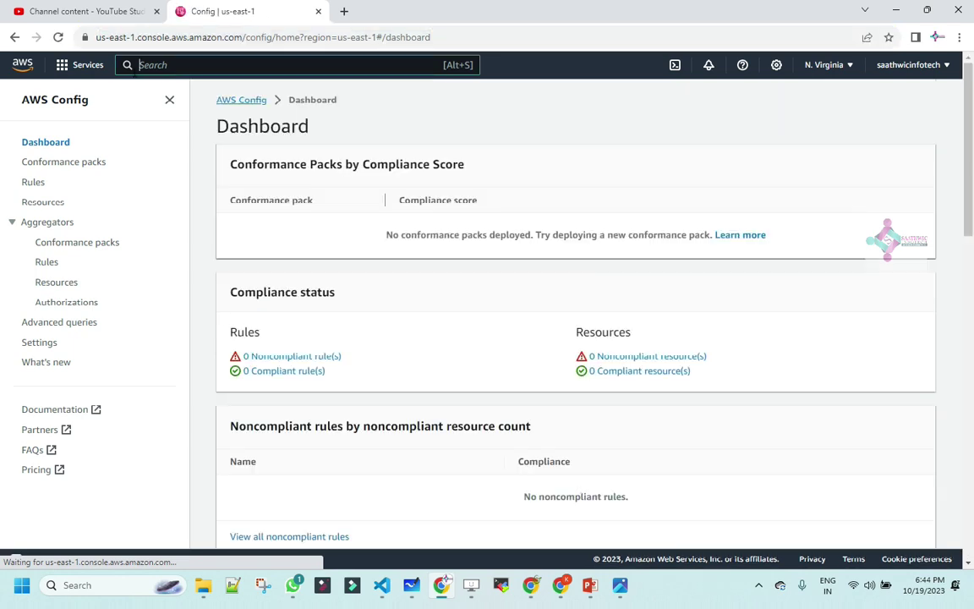
{"action": "left_click", "coordinate": [144, 67]}
{"action": "type", "text": "event"}
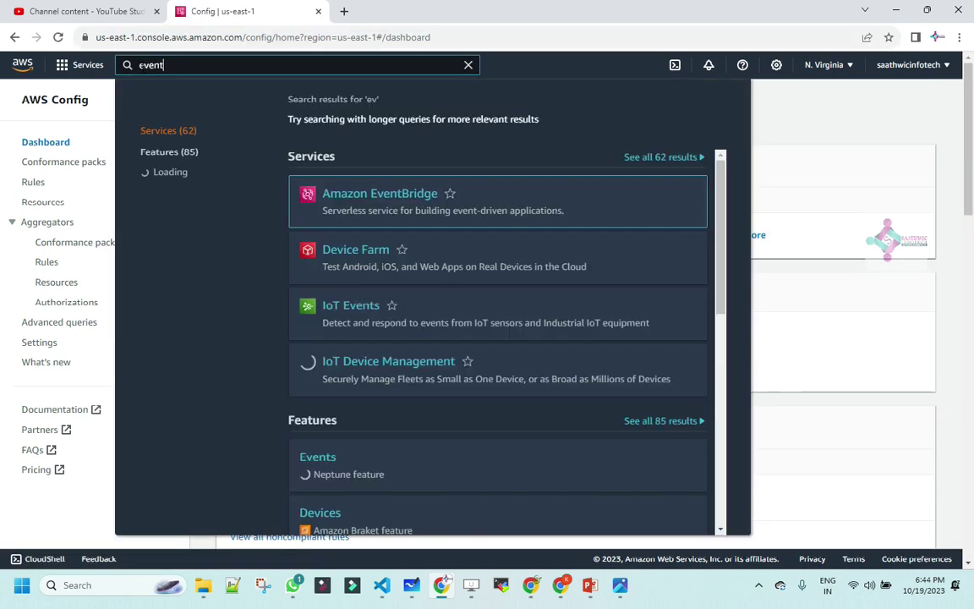
{"action": "type", "text": " brid"}
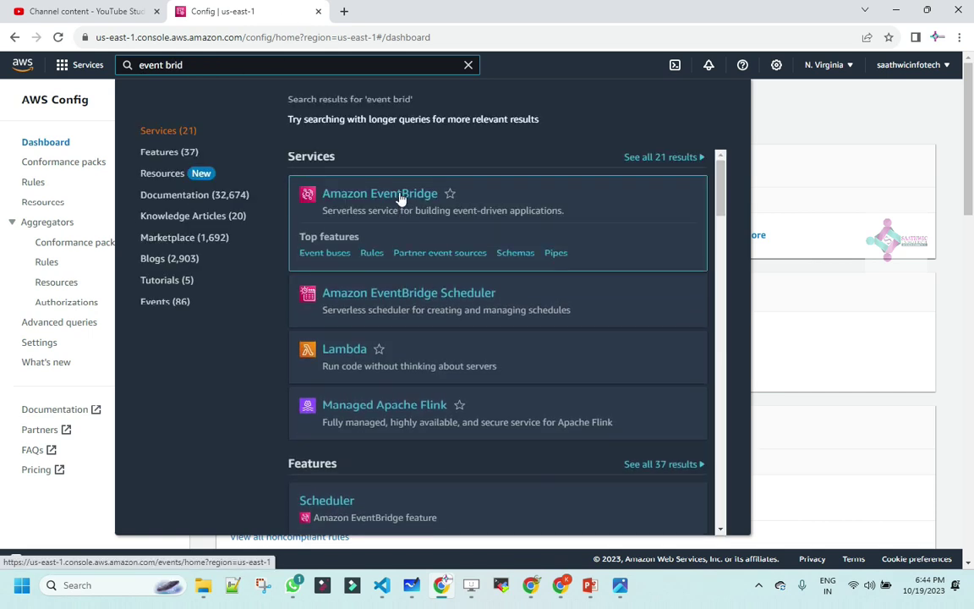
{"action": "left_click", "coordinate": [400, 196]}
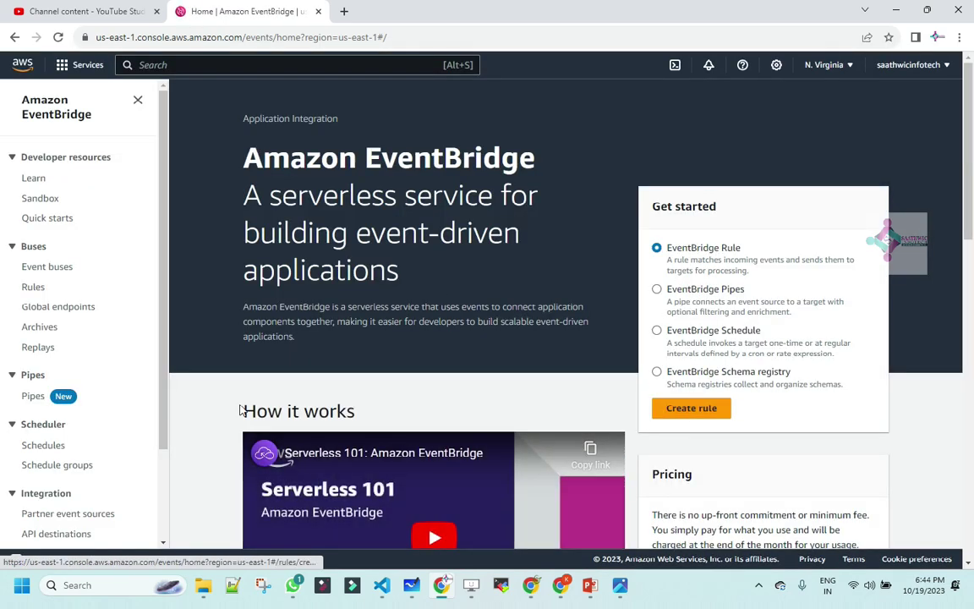
{"action": "left_click", "coordinate": [34, 292]}
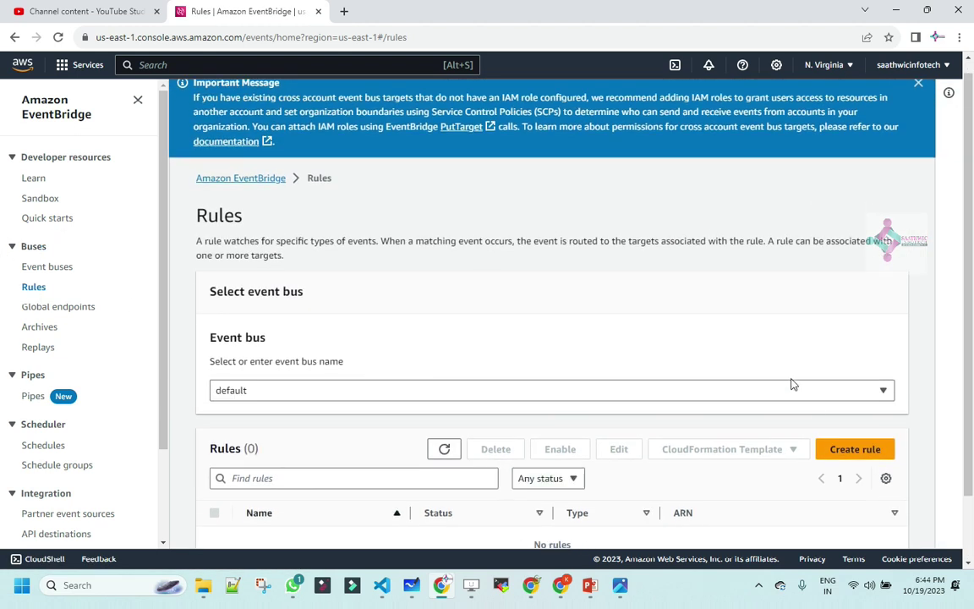
Start creating a new EventBridge rule and name it Monitor-new-bucket-creation
{"action": "left_click", "coordinate": [849, 449]}
{"action": "left_click", "coordinate": [377, 308]}
{"action": "type", "text": "Monitor-new-resource-creati"}
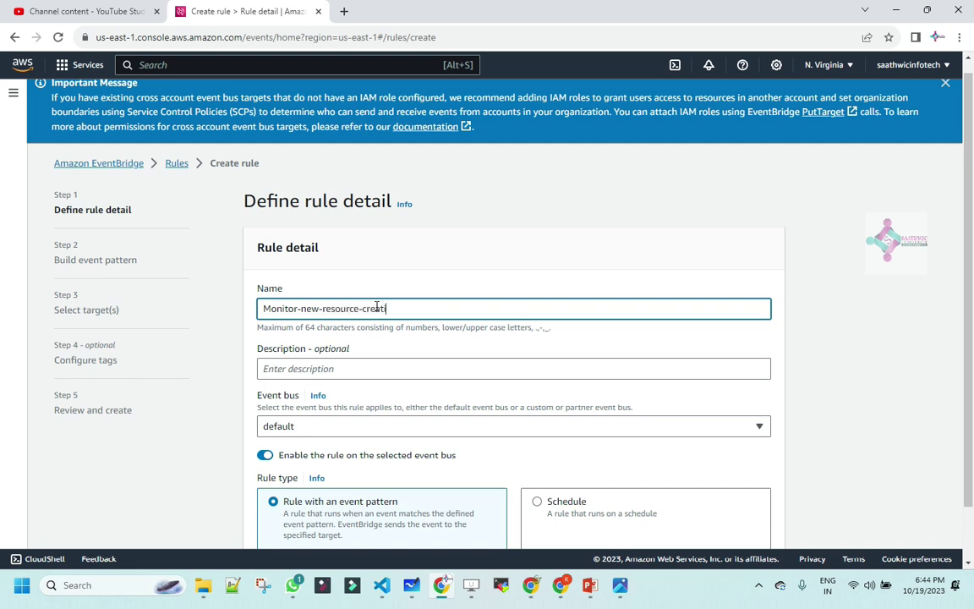
{"action": "key", "text": "BackSpace"}
{"action": "key", "text": "BackSpace"}
{"action": "key", "text": "BackSpace"}
{"action": "key", "text": "BackSpace"}
{"action": "key", "text": "BackSpace"}
{"action": "key", "text": "BackSpace"}
{"action": "key", "text": "BackSpace"}
{"action": "key", "text": "BackSpace"}
{"action": "type", "text": "bucket"}
View the event monitoring architecture diagram in the image viewer for the event bus's role, and return to the rule form
{"action": "left_click_drag", "start_coordinate": [256, 396], "coordinate": [347, 407]}
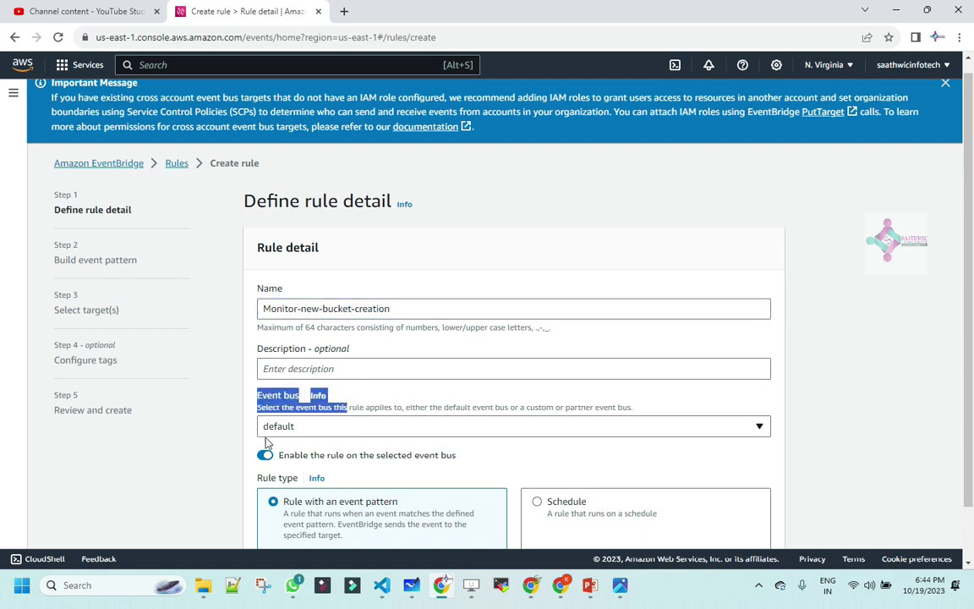
{"action": "left_click", "coordinate": [620, 585]}
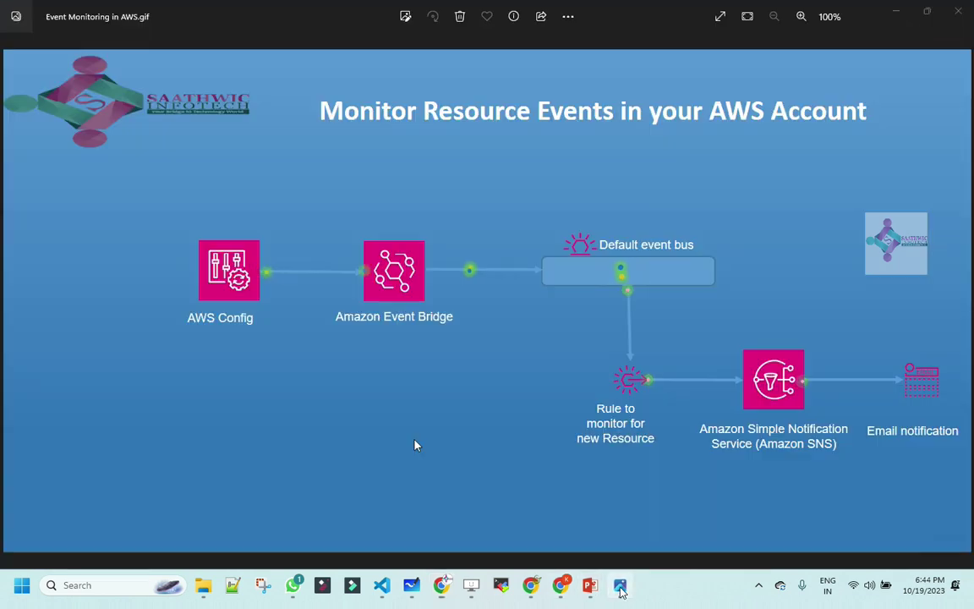
{"action": "left_click", "coordinate": [905, 7]}
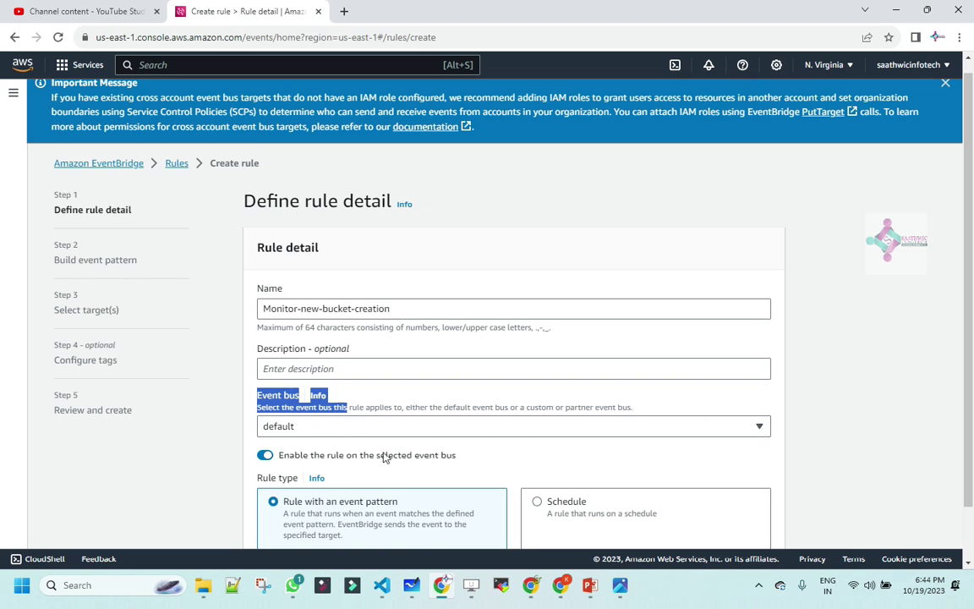
Keep the default event bus and the event pattern rule type, and continue to building the event pattern
{"action": "left_click", "coordinate": [647, 426]}
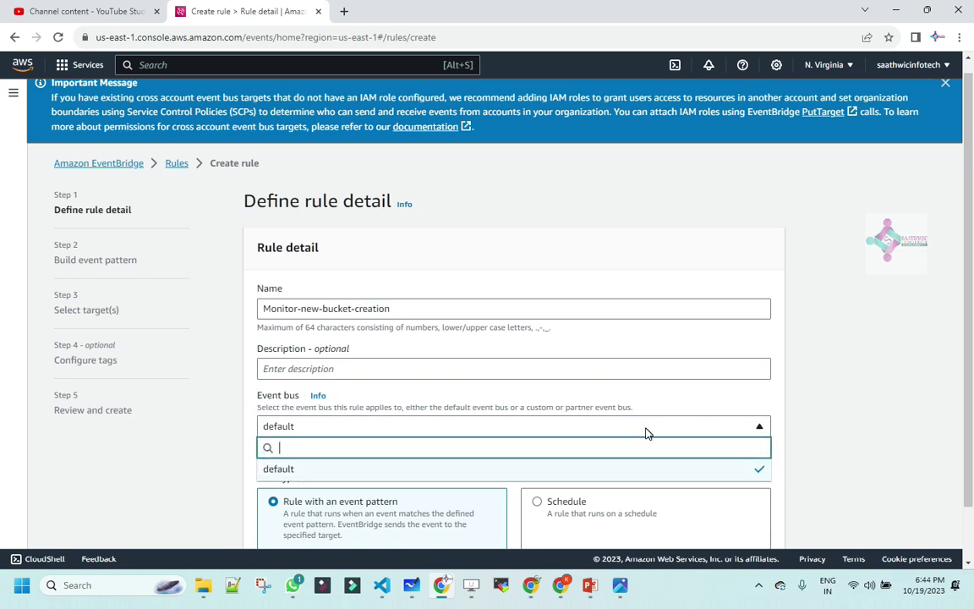
{"action": "left_click", "coordinate": [647, 431]}
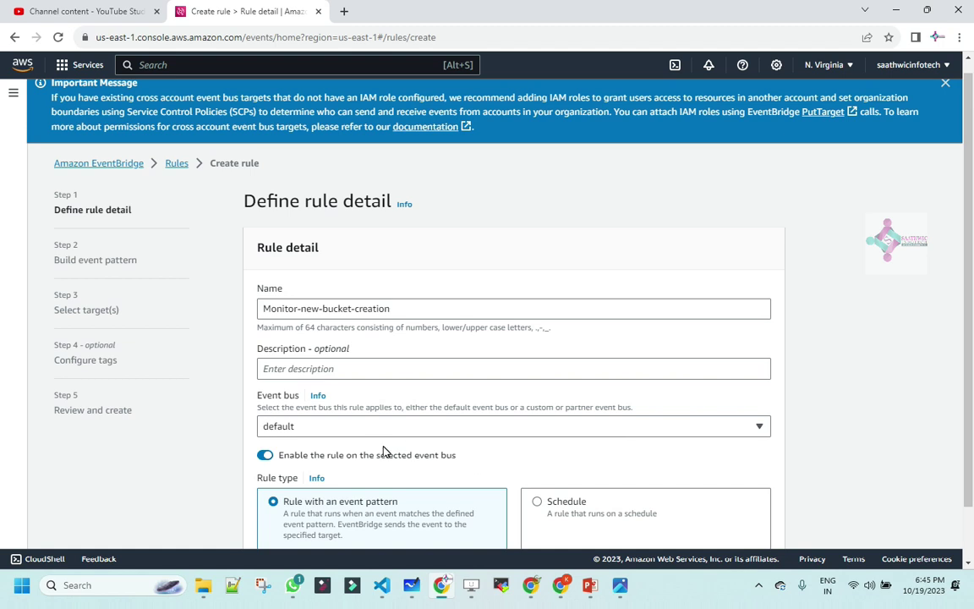
{"action": "scroll", "coordinate": [390, 436], "scroll_direction": "down", "scroll_amount": 2}
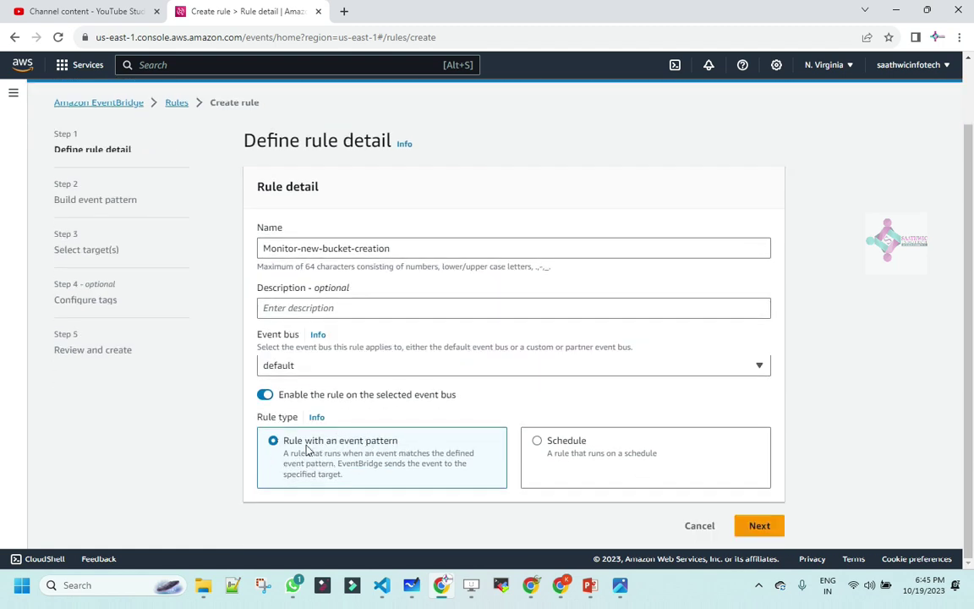
{"action": "left_click", "coordinate": [755, 529]}
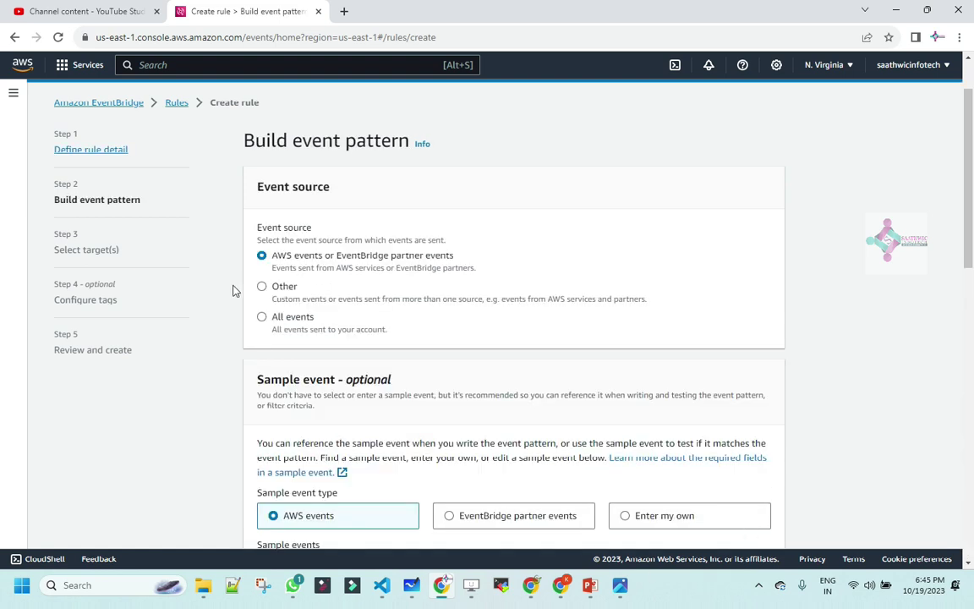
Set the event source to All events and the creation method to Custom pattern (JSON editor)
{"action": "left_click", "coordinate": [262, 317]}
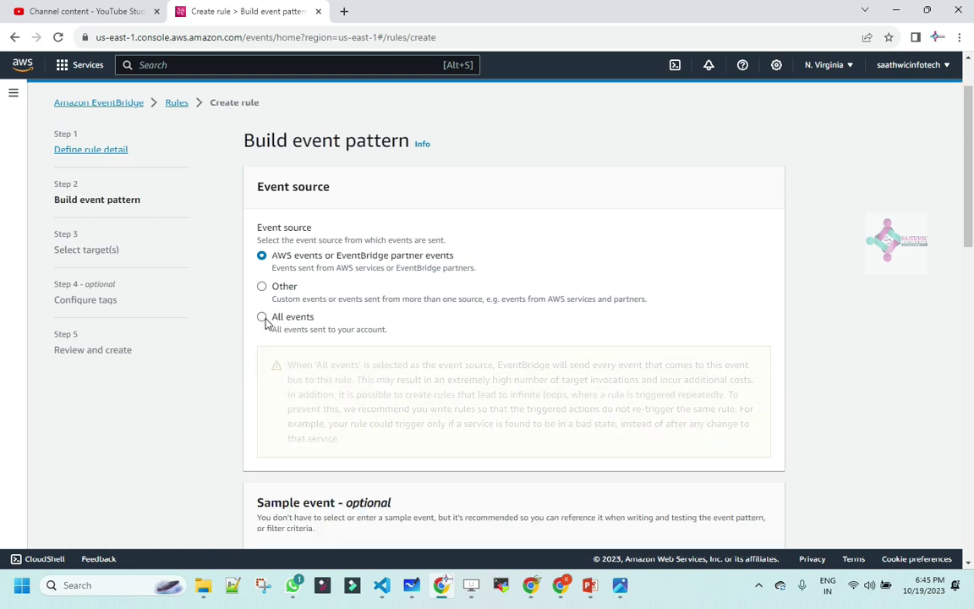
{"action": "scroll", "coordinate": [513, 338], "scroll_direction": "down", "scroll_amount": 5}
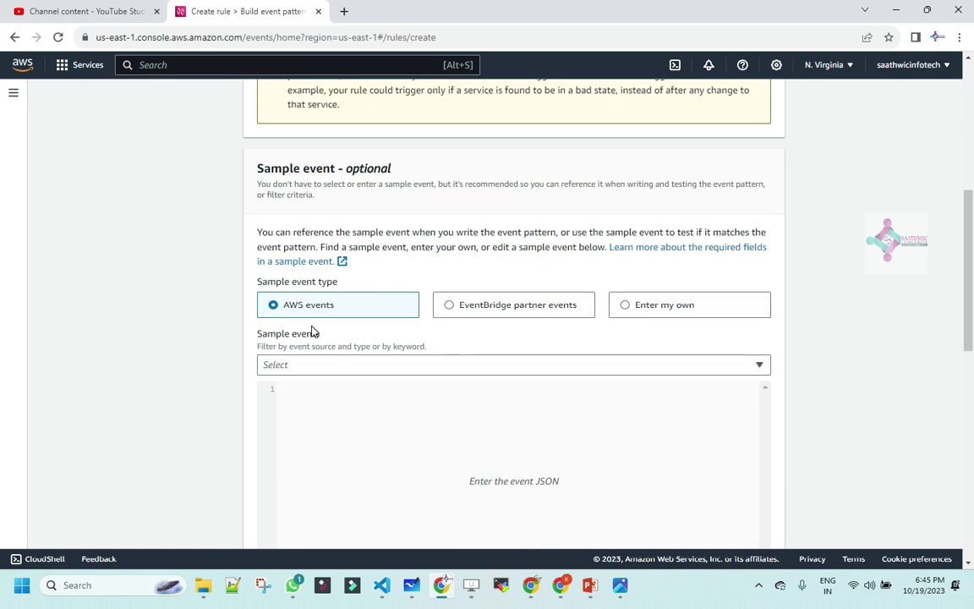
{"action": "scroll", "coordinate": [380, 365], "scroll_direction": "down", "scroll_amount": 2}
{"action": "scroll", "coordinate": [393, 355], "scroll_direction": "down", "scroll_amount": 6}
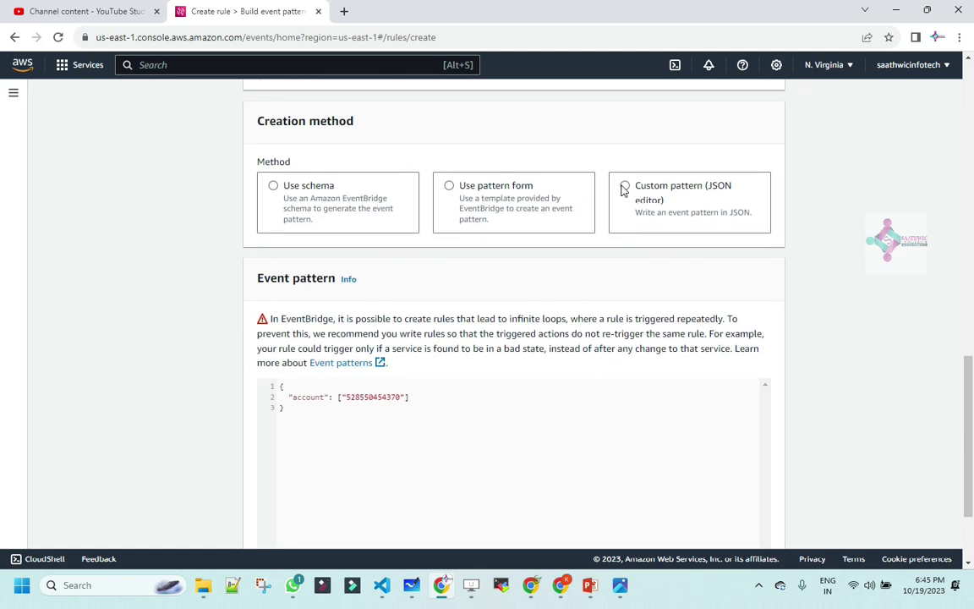
{"action": "left_click", "coordinate": [623, 187]}
{"action": "scroll", "coordinate": [625, 191], "scroll_direction": "down", "scroll_amount": 2}
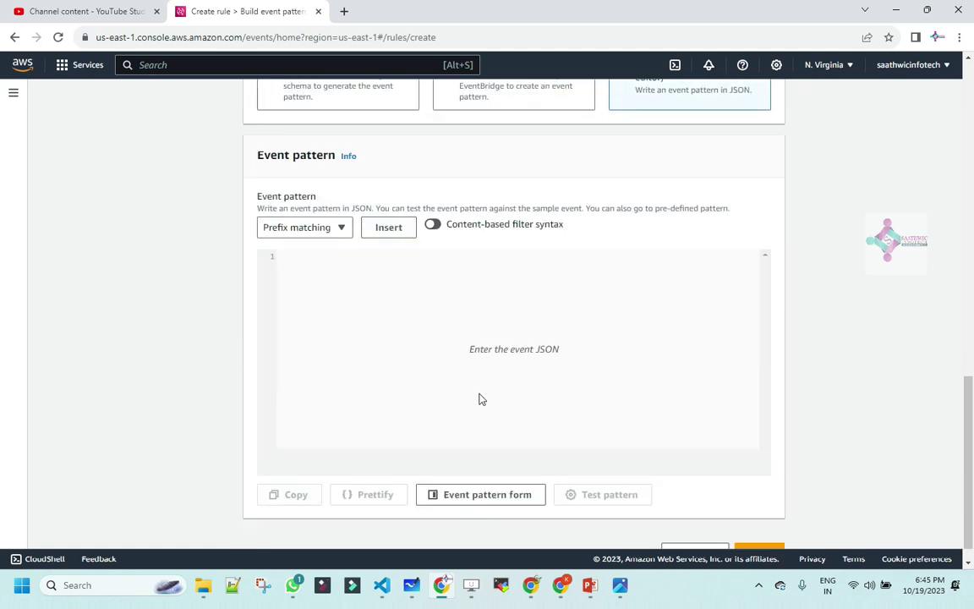
Copy the whole JSON pattern from config.json in Visual Studio Code and paste it into the rule's event pattern editor in the browser
{"action": "left_click", "coordinate": [383, 587]}
{"action": "left_click_drag", "start_coordinate": [330, 222], "coordinate": [251, 67]}
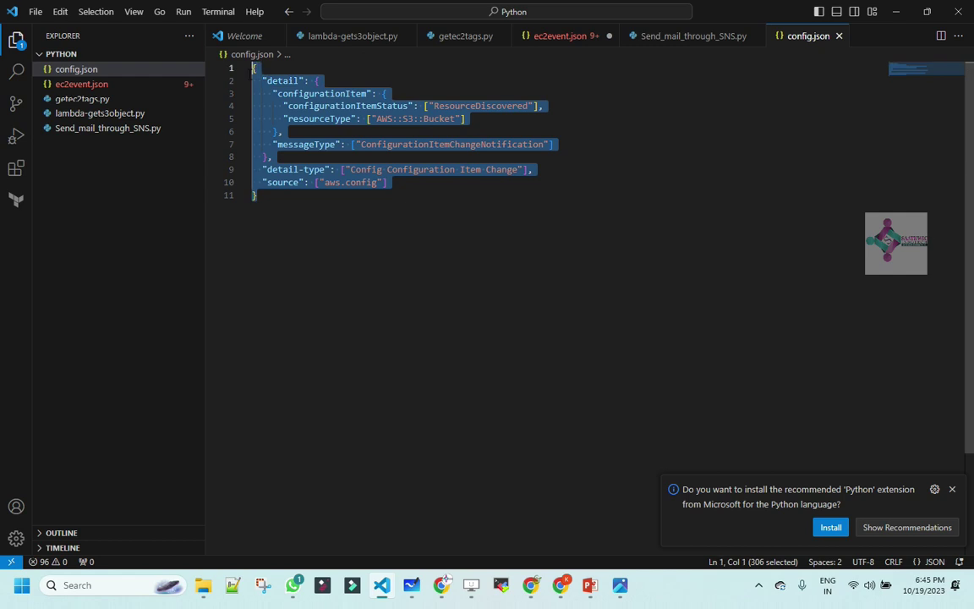
{"action": "right_click", "coordinate": [286, 102]}
{"action": "left_click", "coordinate": [315, 207]}
{"action": "left_click", "coordinate": [317, 219]}
{"action": "left_click_drag", "start_coordinate": [316, 227], "coordinate": [238, 68]}
{"action": "left_click", "coordinate": [378, 267]}
{"action": "left_click_drag", "start_coordinate": [411, 180], "coordinate": [309, 182]}
{"action": "key", "text": "alt+Tab"}
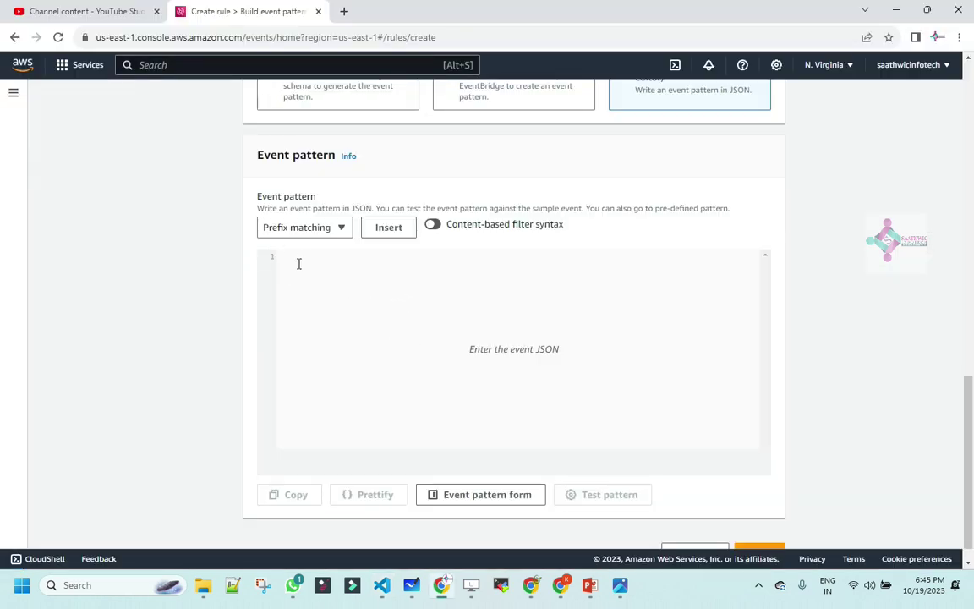
{"action": "left_click", "coordinate": [299, 264]}
{"action": "key", "text": "ctrl+v"}
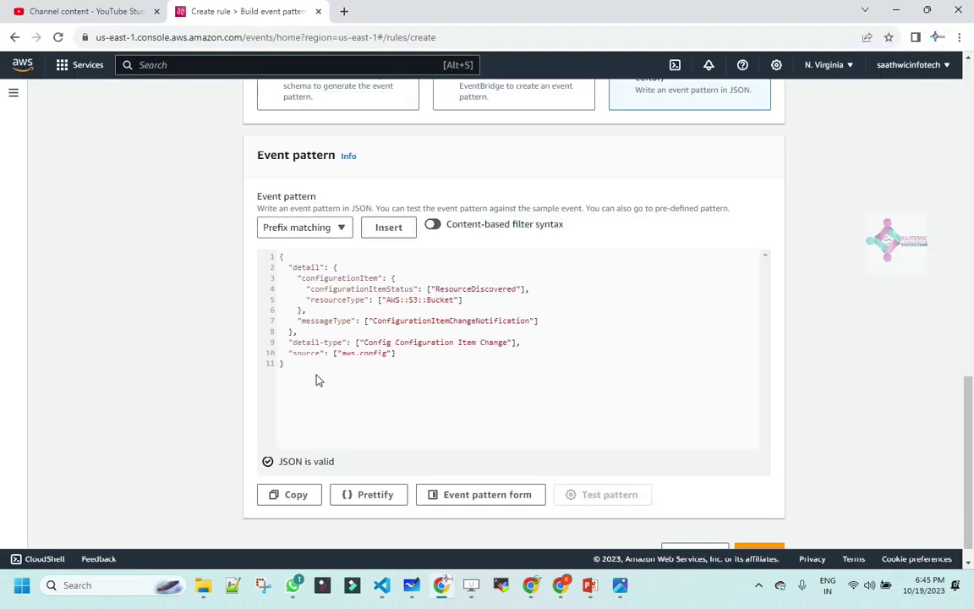
Examine the pasted event pattern, especially its resource type and configuration item status
{"action": "key", "text": "ctrl+a"}
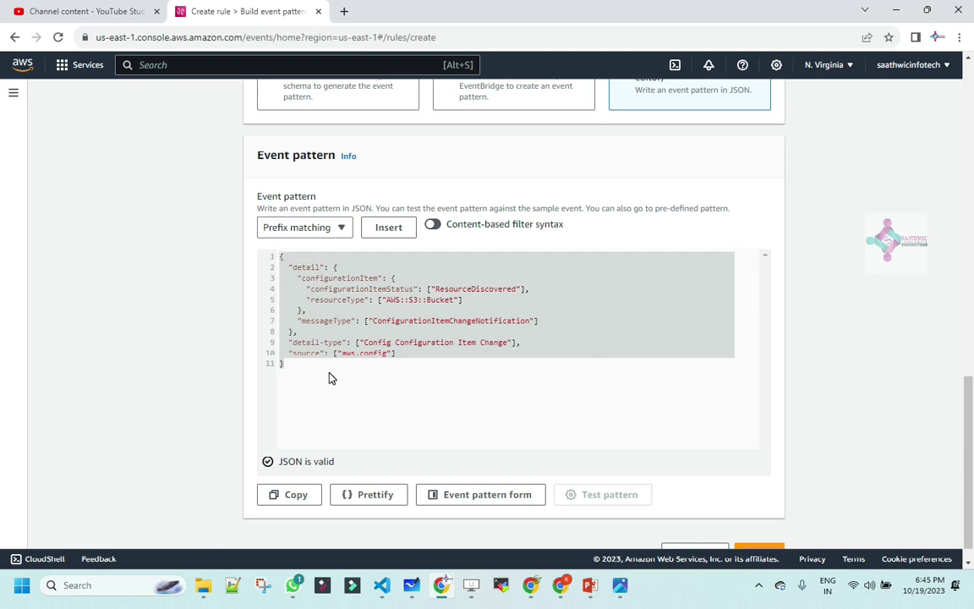
{"action": "left_click", "coordinate": [329, 378]}
{"action": "left_click_drag", "start_coordinate": [304, 378], "coordinate": [278, 256]}
{"action": "left_click", "coordinate": [521, 365]}
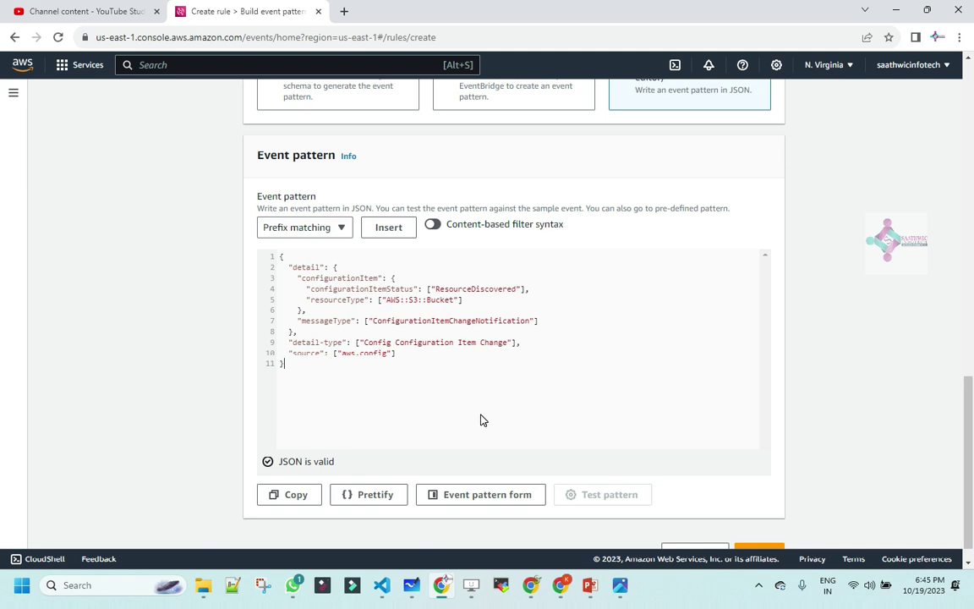
{"action": "scroll", "coordinate": [412, 282], "scroll_direction": "up", "scroll_amount": 3}
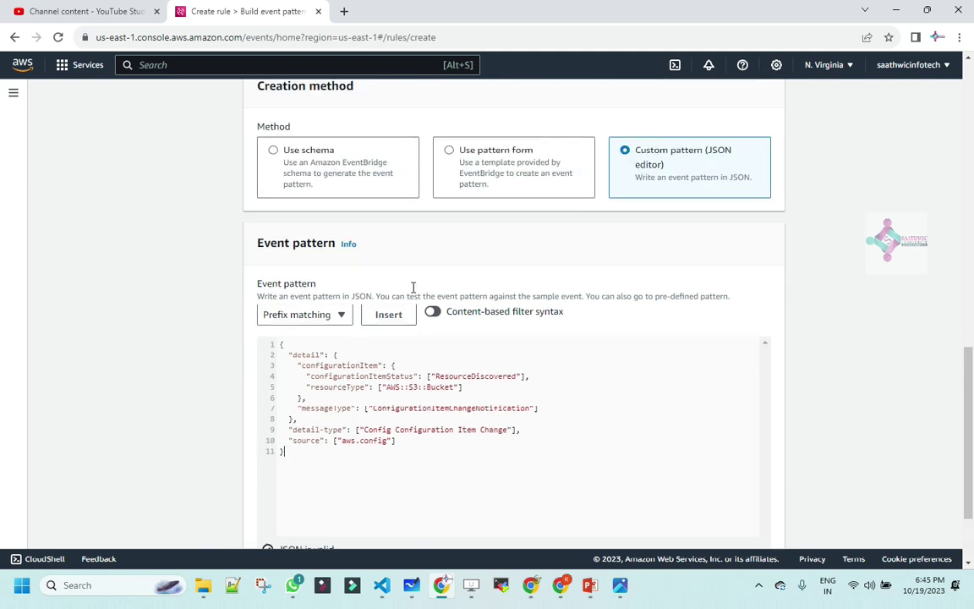
{"action": "scroll", "coordinate": [477, 177], "scroll_direction": "down", "scroll_amount": 3}
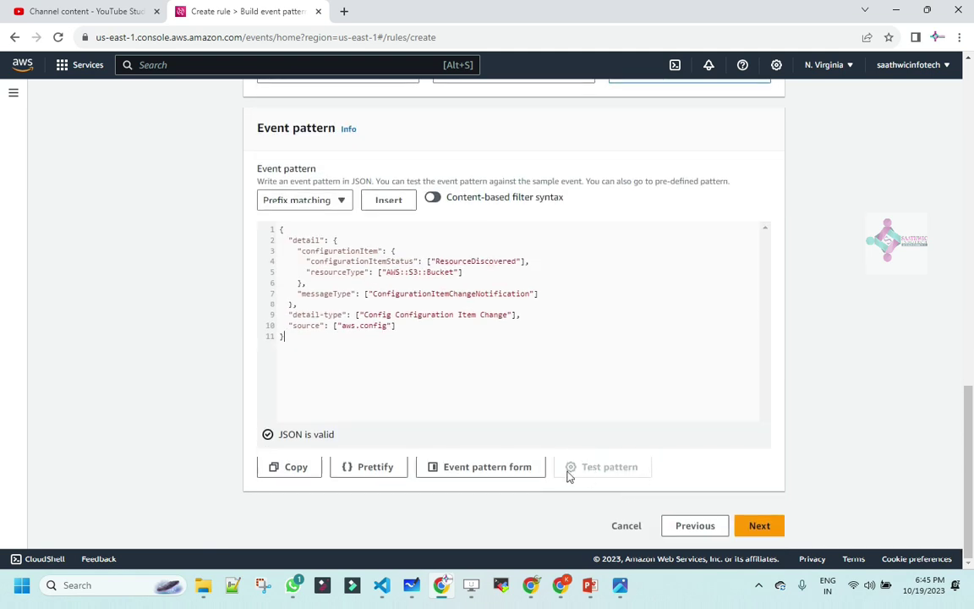
{"action": "left_click_drag", "start_coordinate": [464, 272], "coordinate": [390, 276]}
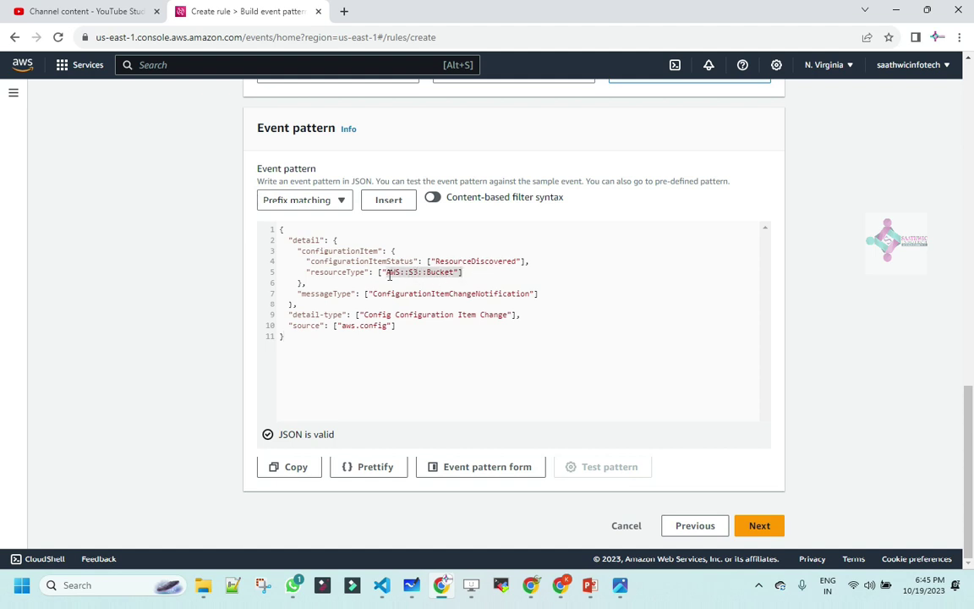
{"action": "left_click_drag", "start_coordinate": [521, 260], "coordinate": [441, 251]}
{"action": "left_click", "coordinate": [591, 366]}
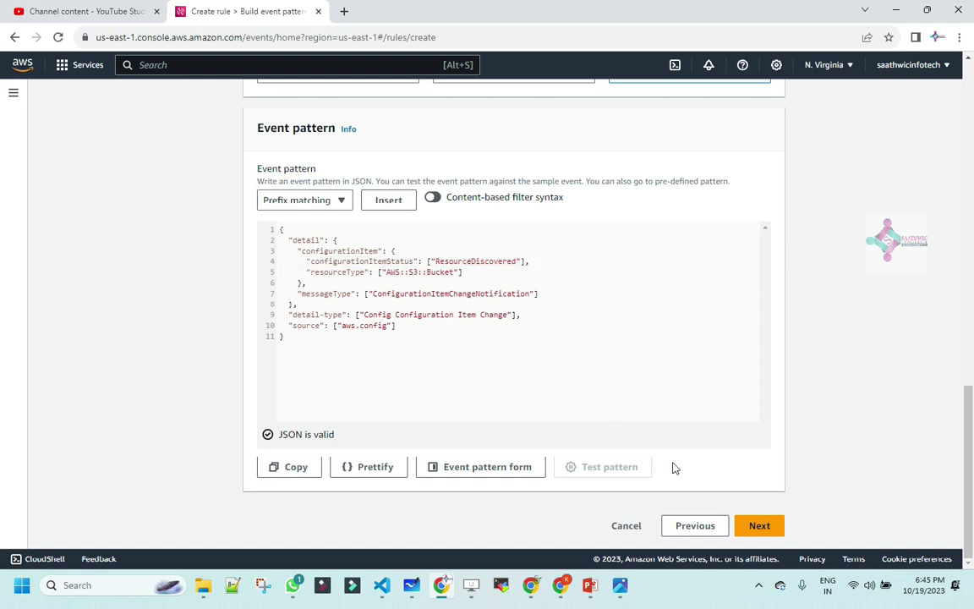
Continue to the rule's target selection and look through the available AWS service target types
{"action": "left_click", "coordinate": [752, 525]}
{"action": "scroll", "coordinate": [356, 337], "scroll_direction": "down", "scroll_amount": 1}
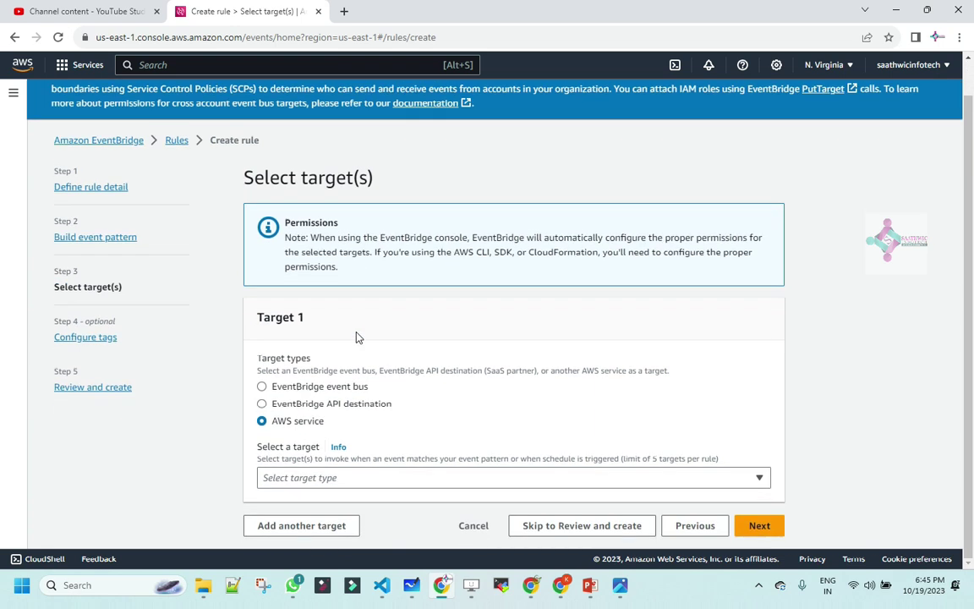
{"action": "left_click", "coordinate": [311, 478]}
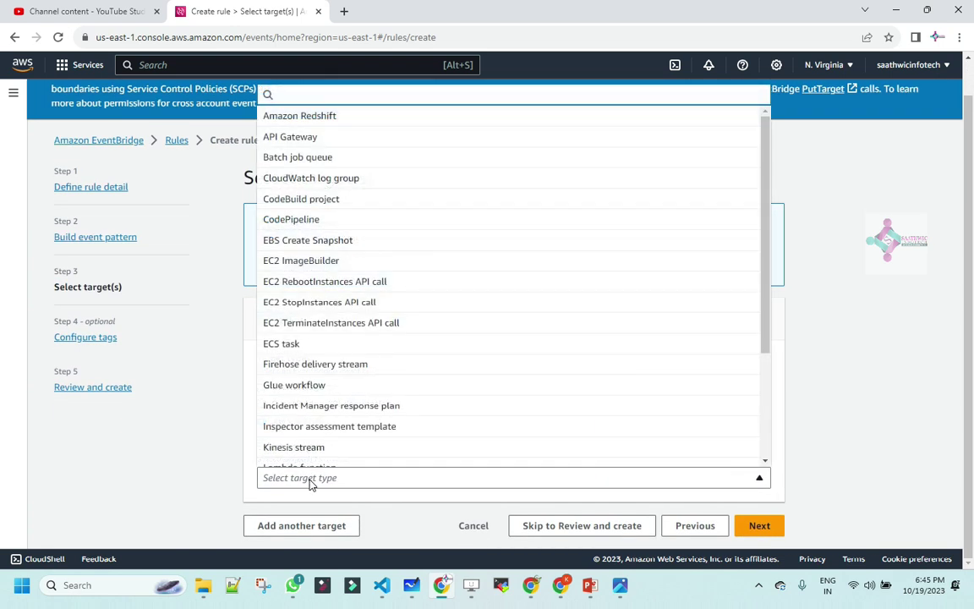
{"action": "left_click", "coordinate": [810, 291]}
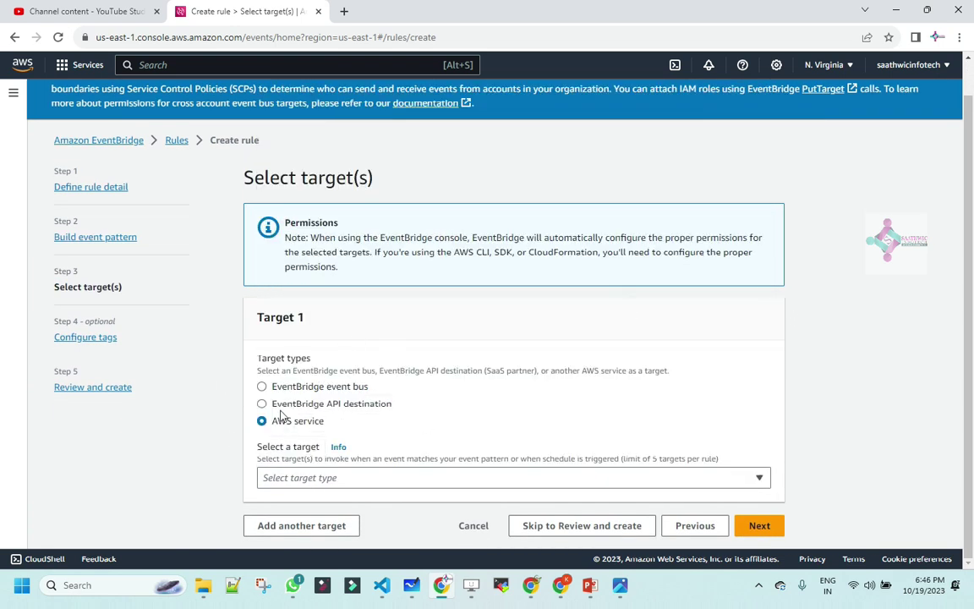
Duplicate the rule creation browser tab, search for "lambda" in the copy and open the Lambda functions page
{"action": "left_click", "coordinate": [344, 13]}
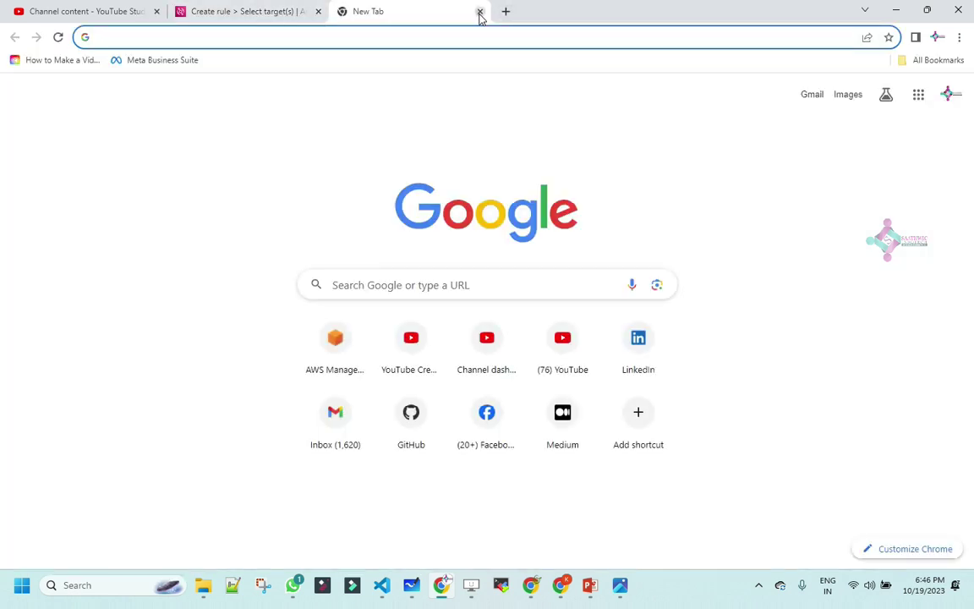
{"action": "left_click", "coordinate": [479, 13]}
{"action": "right_click", "coordinate": [246, 11]}
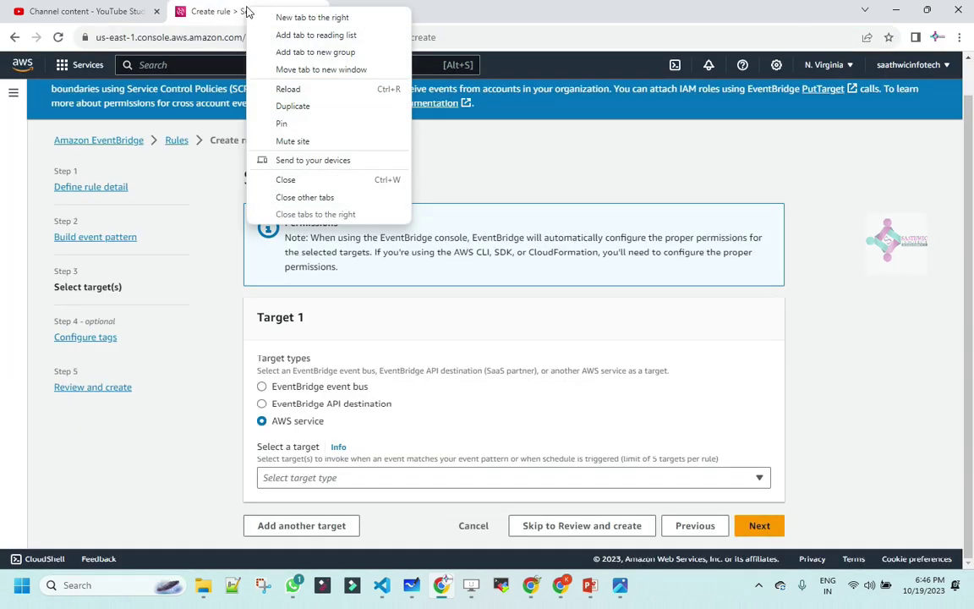
{"action": "left_click", "coordinate": [315, 115]}
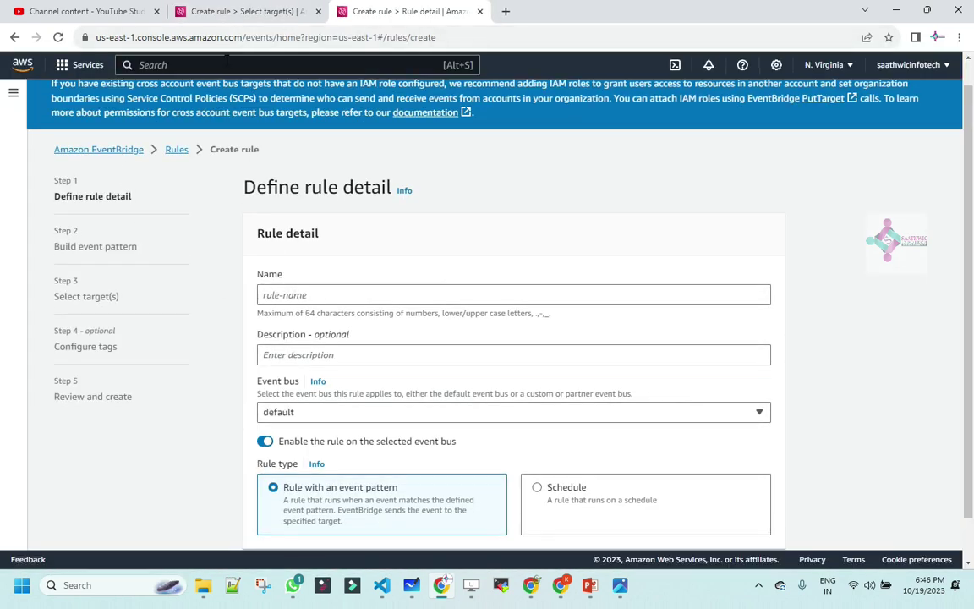
{"action": "left_click", "coordinate": [226, 63]}
{"action": "type", "text": "lambda"}
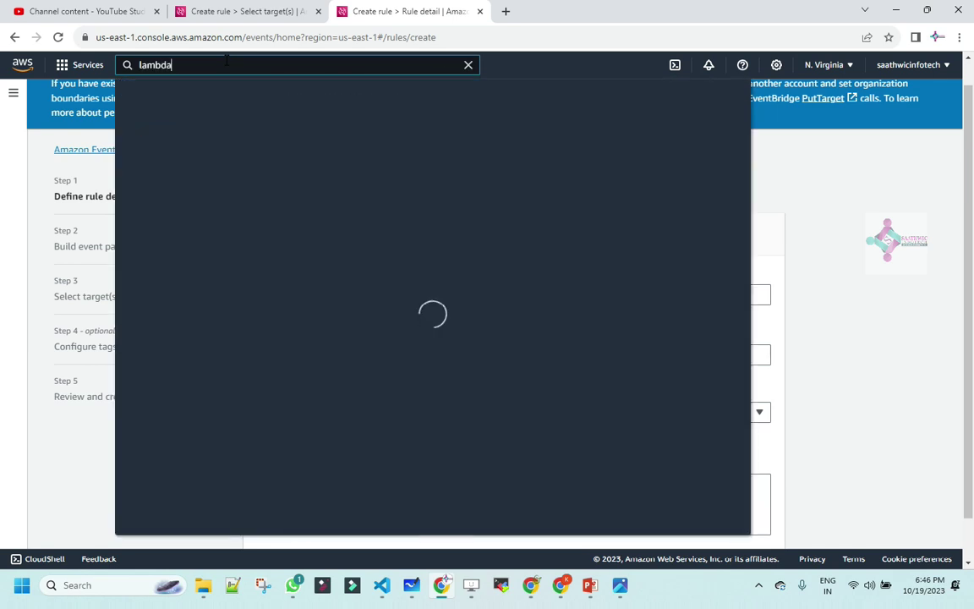
{"action": "left_click", "coordinate": [338, 210]}
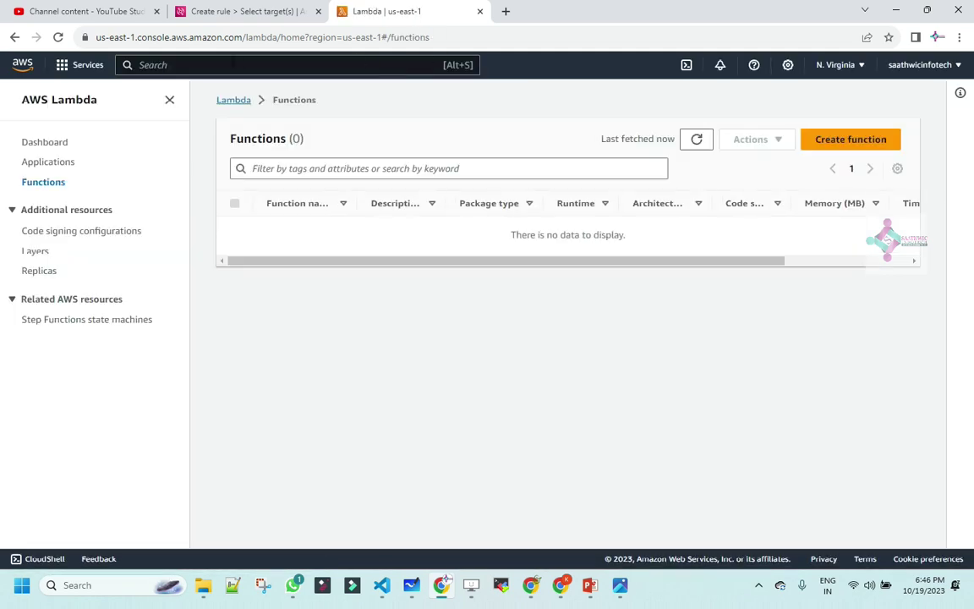
Start a new Lambda function from scratch named validate-bu-tag-existence with the Python 3.11 runtime
{"action": "left_click", "coordinate": [876, 139]}
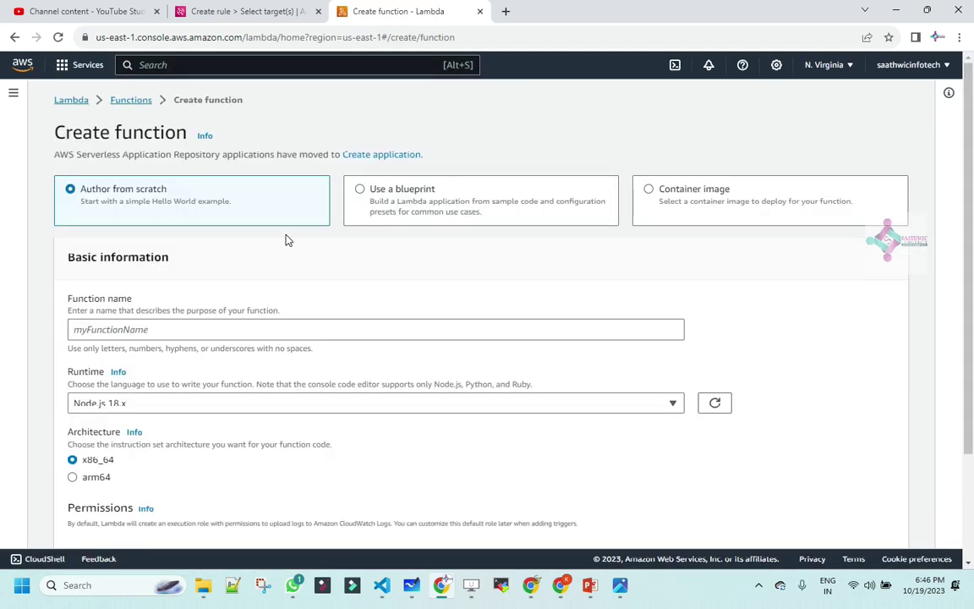
{"action": "left_click", "coordinate": [201, 333]}
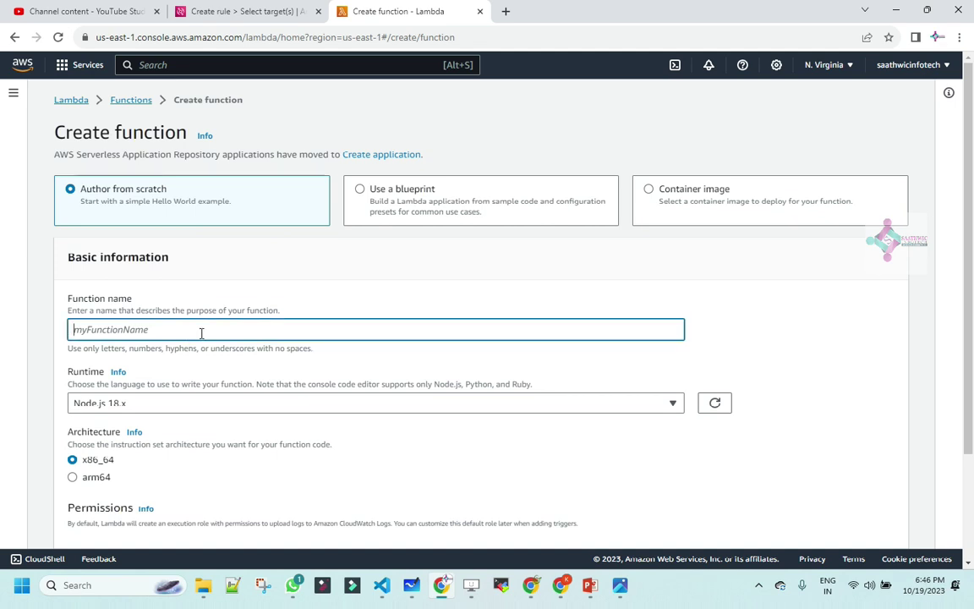
{"action": "type", "text": "valdi"}
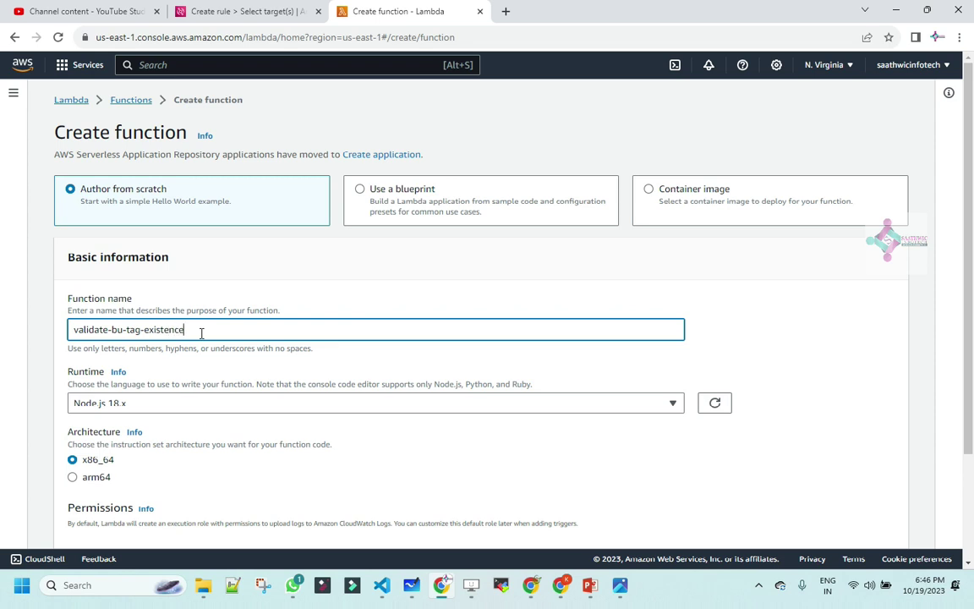
{"action": "left_click", "coordinate": [581, 404]}
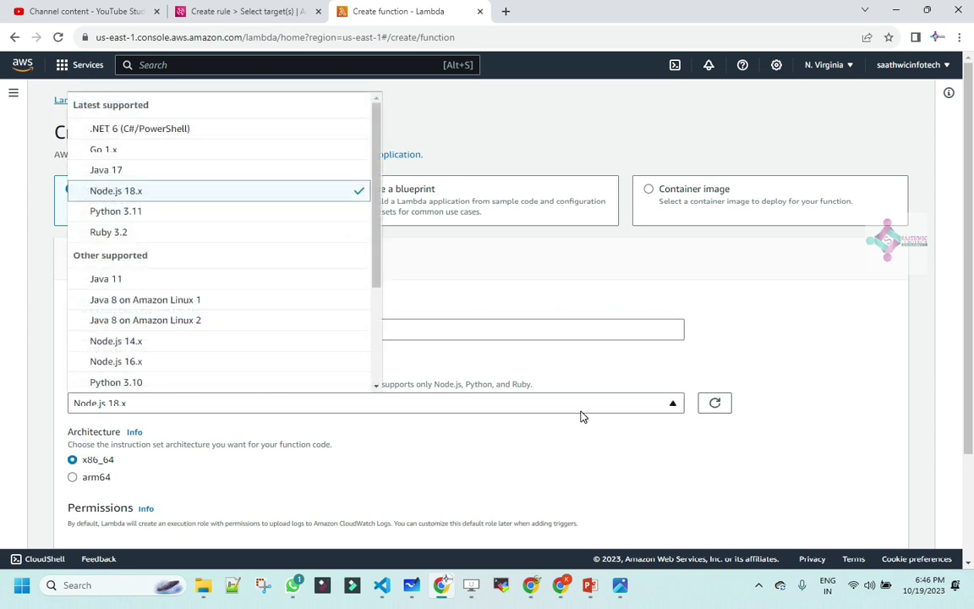
{"action": "key", "text": "Down"}
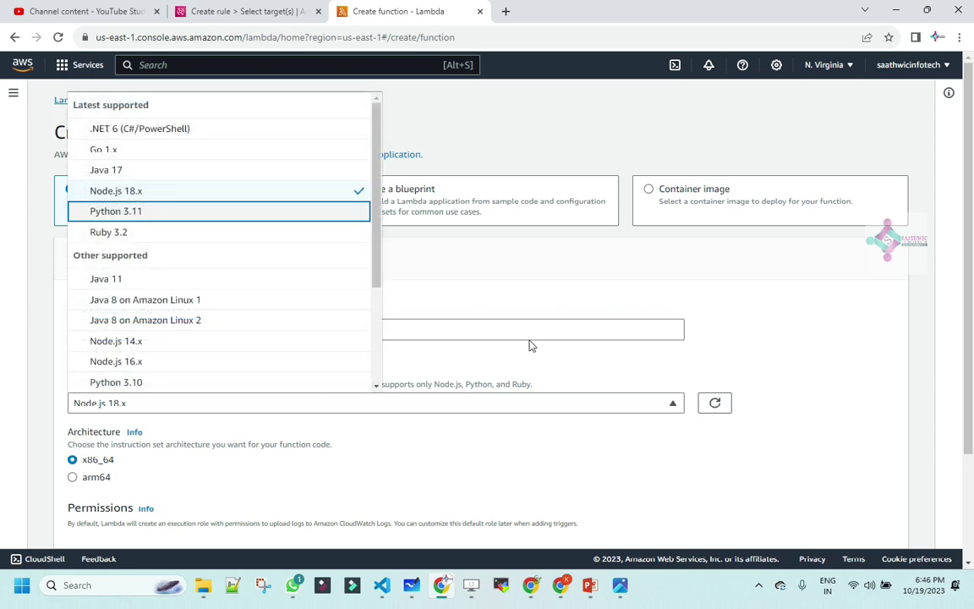
{"action": "left_click", "coordinate": [278, 213]}
{"action": "scroll", "coordinate": [296, 365], "scroll_direction": "down", "scroll_amount": 1}
{"action": "scroll", "coordinate": [296, 366], "scroll_direction": "down", "scroll_amount": 2}
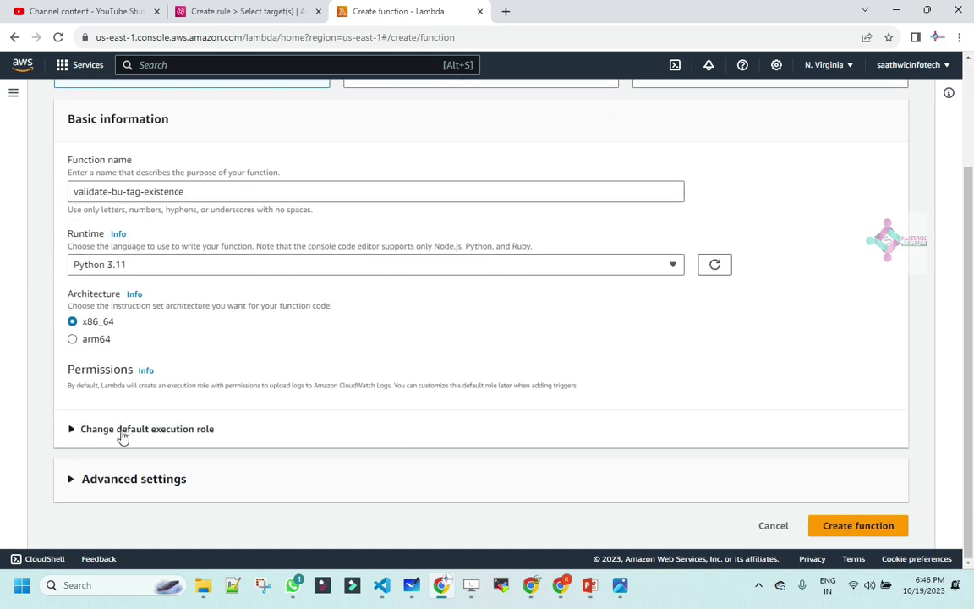
Check the execution role options, keep a new role with basic Lambda permissions, and create the function
{"action": "left_click", "coordinate": [72, 435]}
{"action": "scroll", "coordinate": [220, 409], "scroll_direction": "down", "scroll_amount": 3}
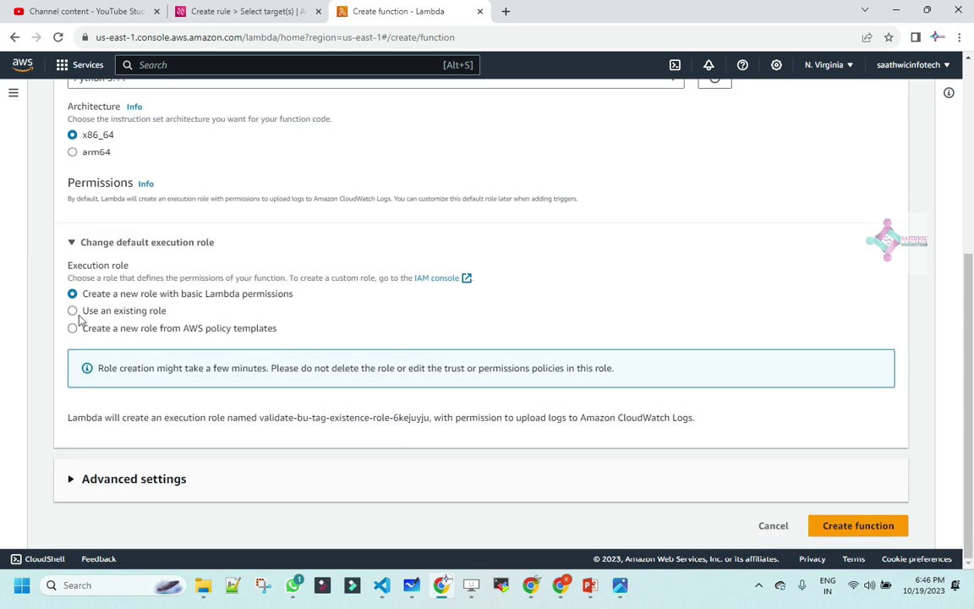
{"action": "left_click_drag", "start_coordinate": [107, 299], "coordinate": [311, 293]}
{"action": "left_click", "coordinate": [316, 300]}
{"action": "left_click_drag", "start_coordinate": [109, 300], "coordinate": [309, 301]}
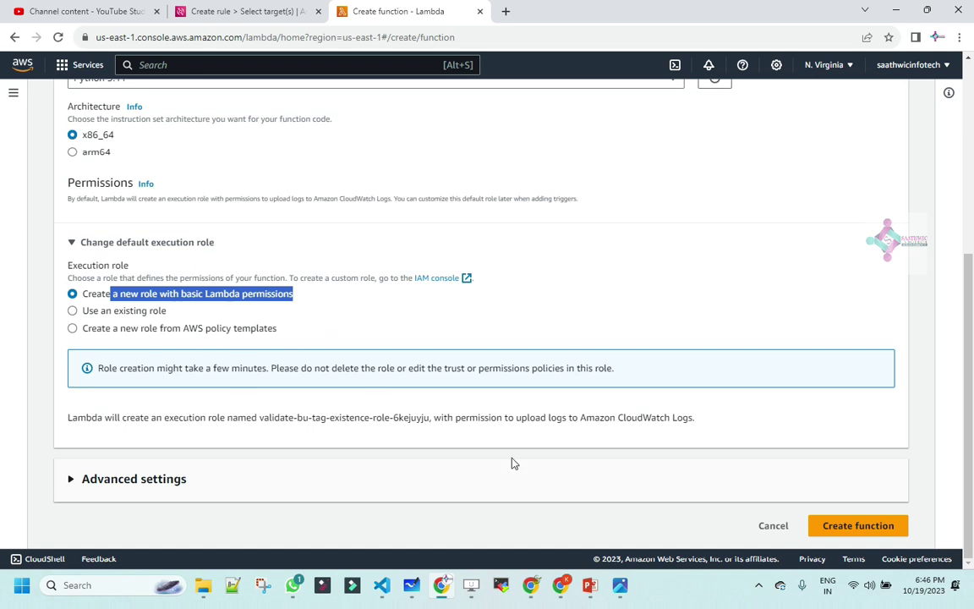
{"action": "left_click", "coordinate": [839, 525]}
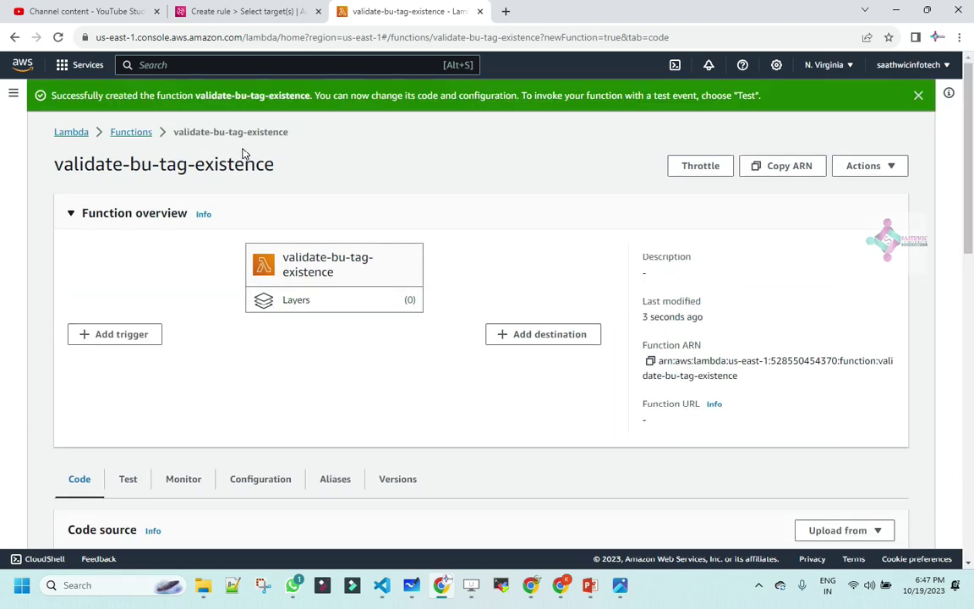
Return to the EventBridge rule and set its target to the Lambda function validate-bu-tag-existence
{"action": "left_click", "coordinate": [254, 11]}
{"action": "left_click", "coordinate": [303, 478]}
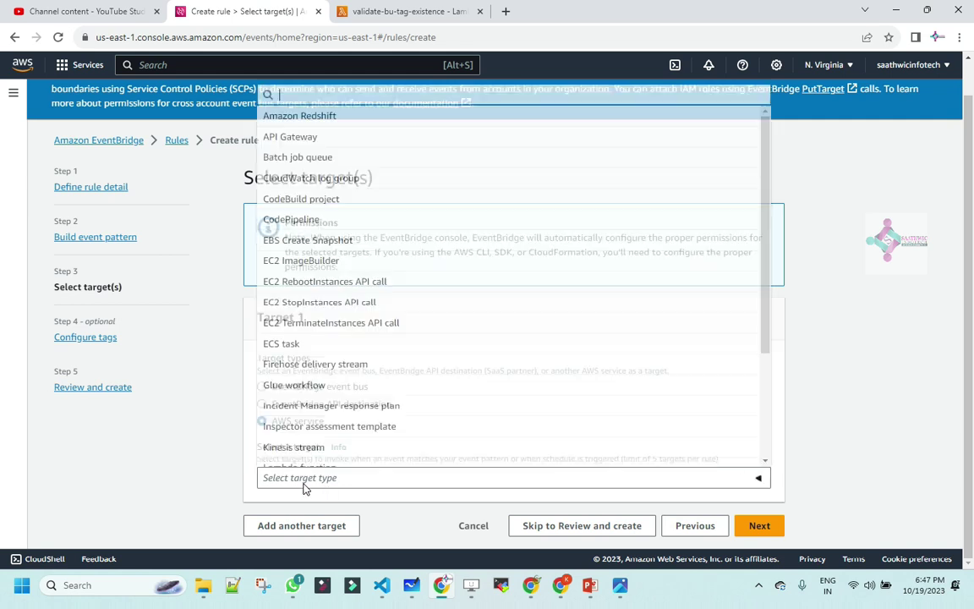
{"action": "type", "text": "lam"}
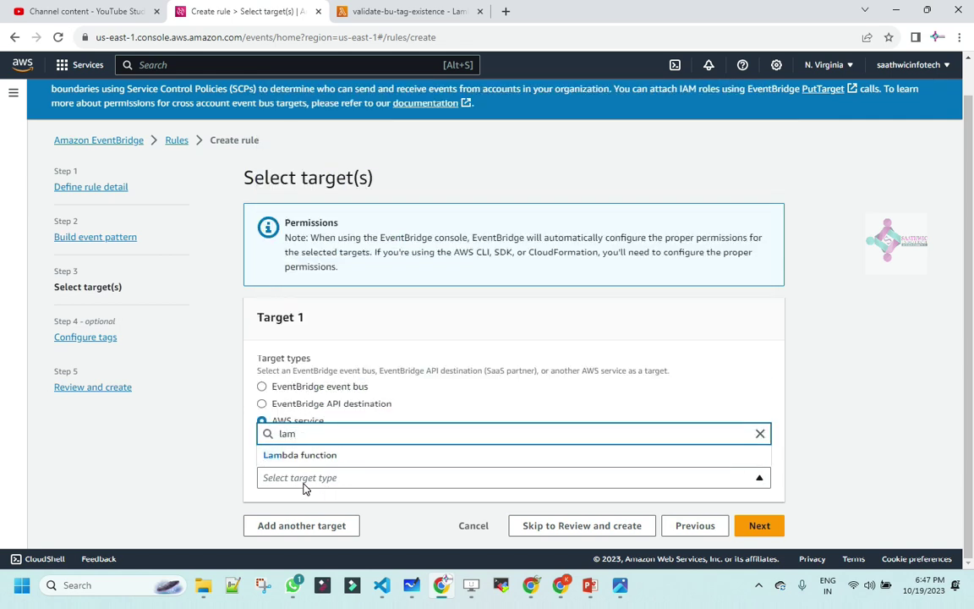
{"action": "left_click", "coordinate": [301, 456]}
{"action": "scroll", "coordinate": [592, 452], "scroll_direction": "down", "scroll_amount": 2}
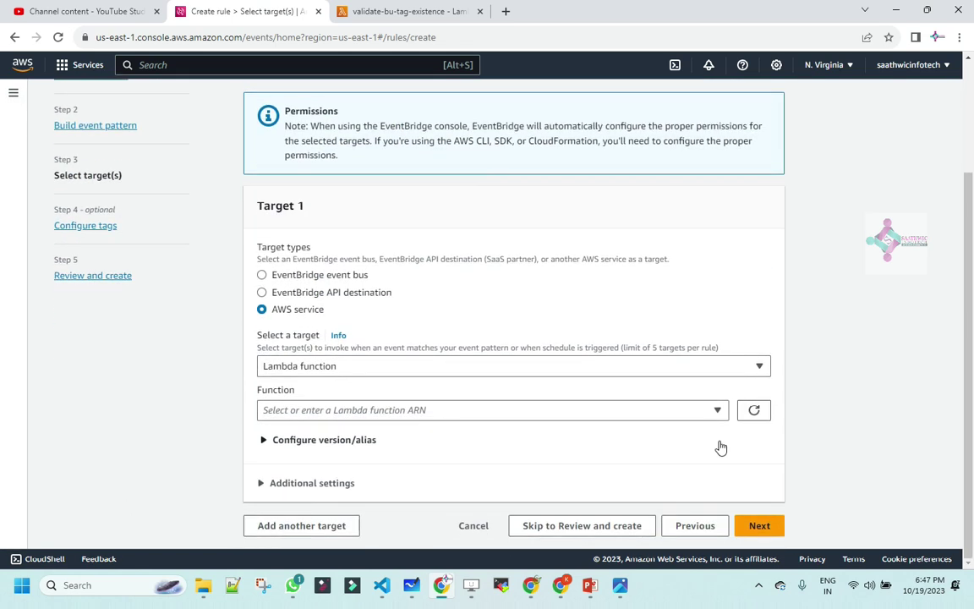
{"action": "left_click", "coordinate": [702, 411]}
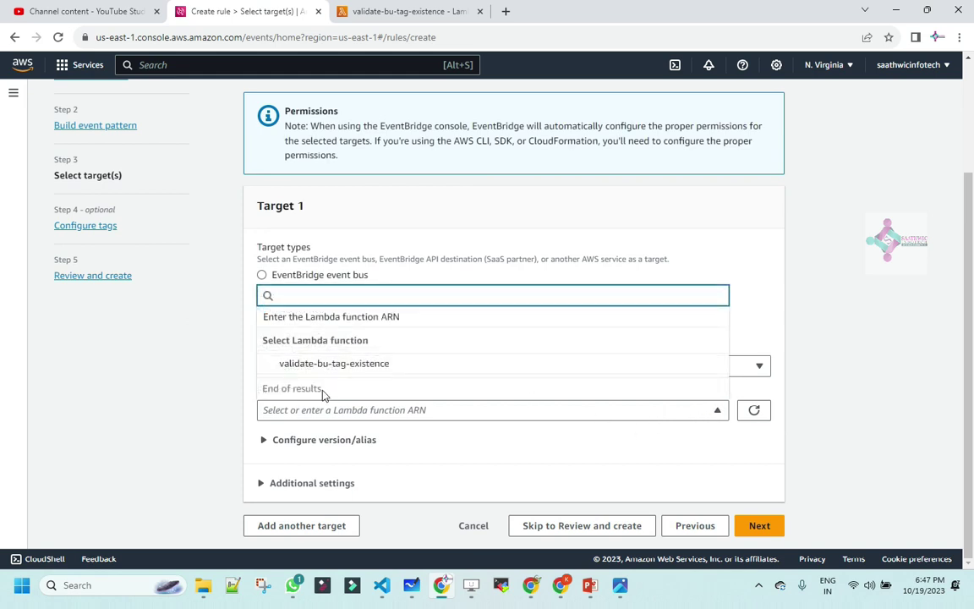
{"action": "left_click", "coordinate": [309, 364]}
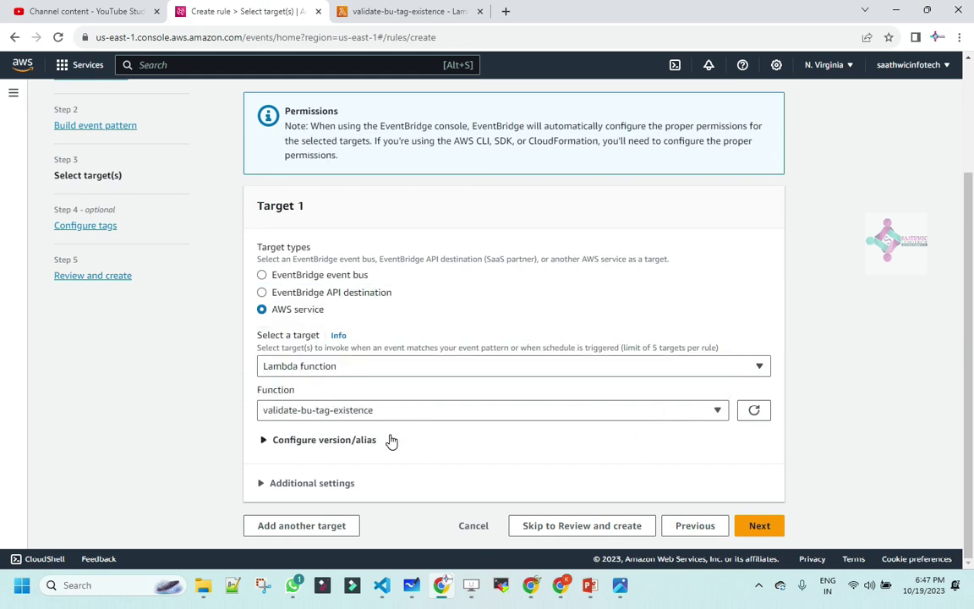
Review the target's additional settings without changing them, skip the tags, and create the rule
{"action": "left_click", "coordinate": [272, 484]}
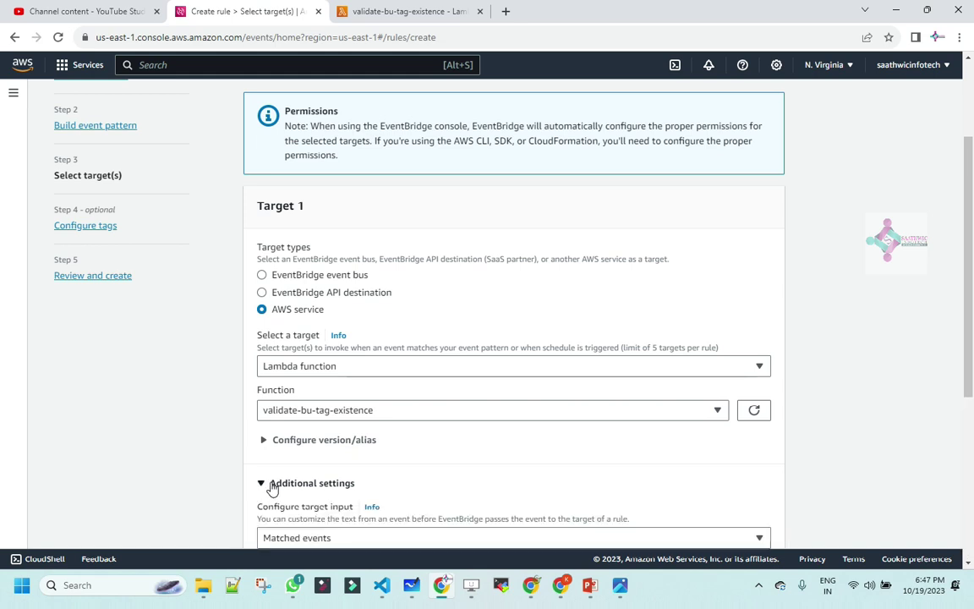
{"action": "scroll", "coordinate": [448, 489], "scroll_direction": "down", "scroll_amount": 3}
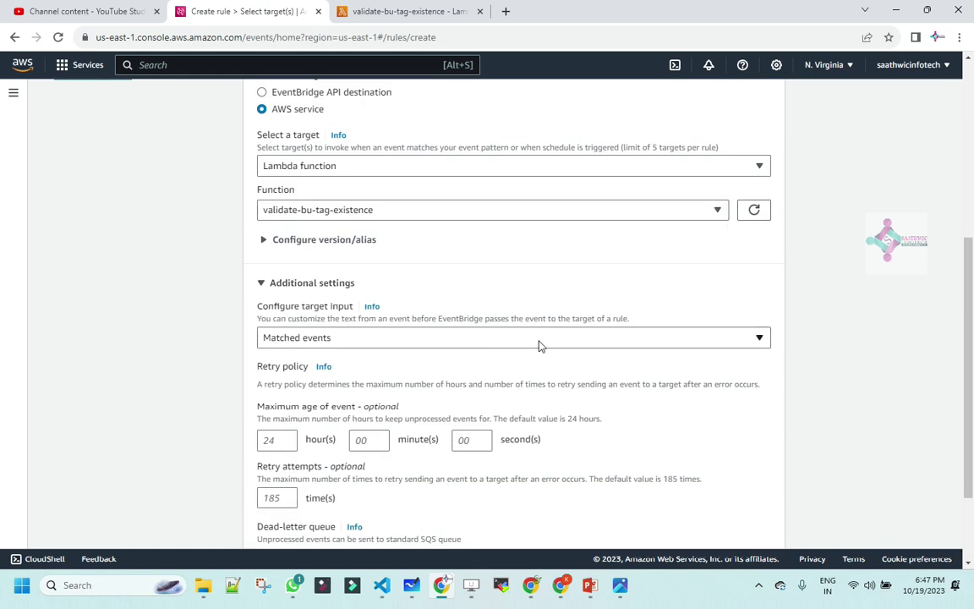
{"action": "scroll", "coordinate": [741, 407], "scroll_direction": "down", "scroll_amount": 3}
{"action": "left_click", "coordinate": [758, 526]}
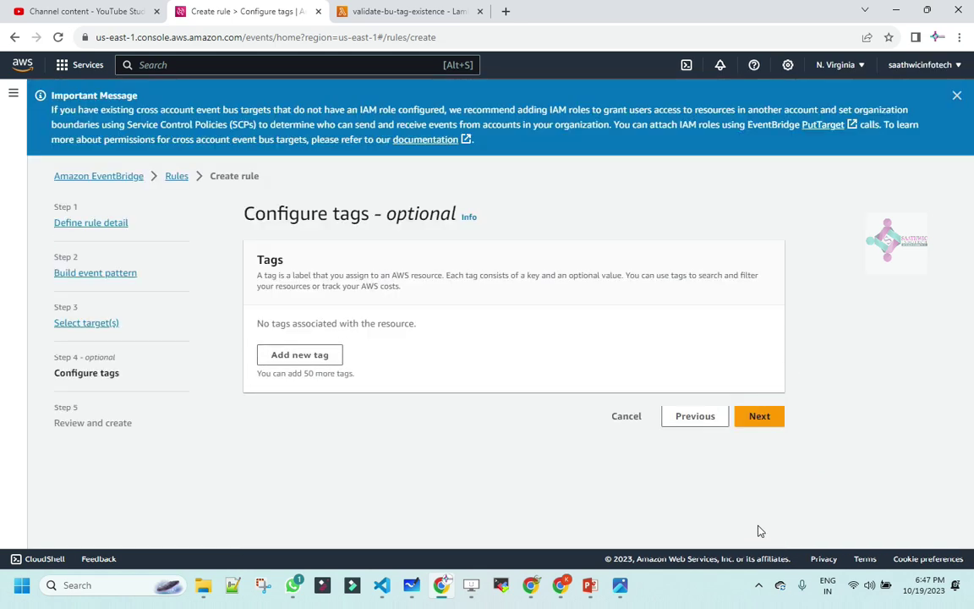
{"action": "left_click", "coordinate": [757, 416]}
{"action": "scroll", "coordinate": [906, 411], "scroll_direction": "down", "scroll_amount": 8}
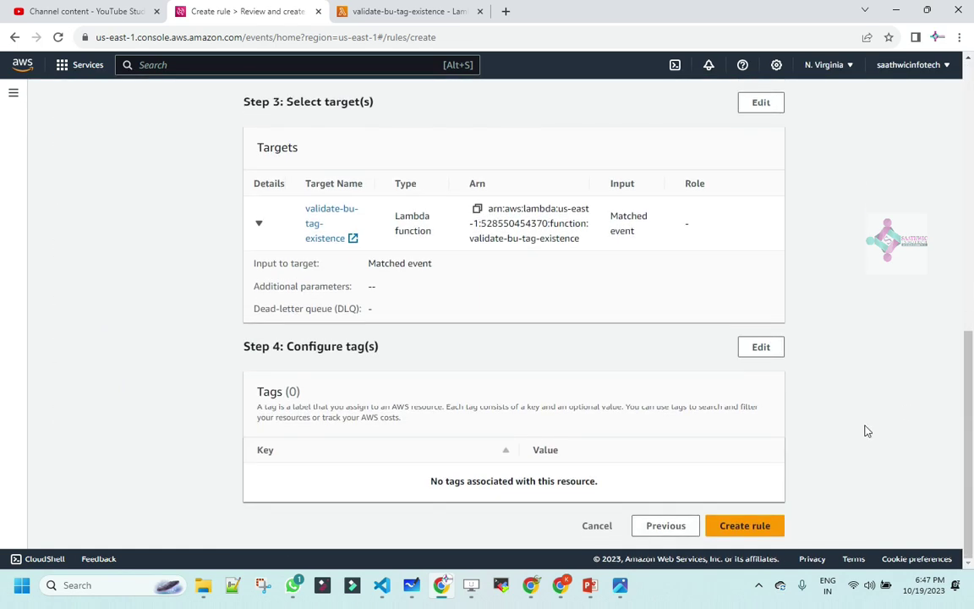
{"action": "left_click", "coordinate": [754, 526]}
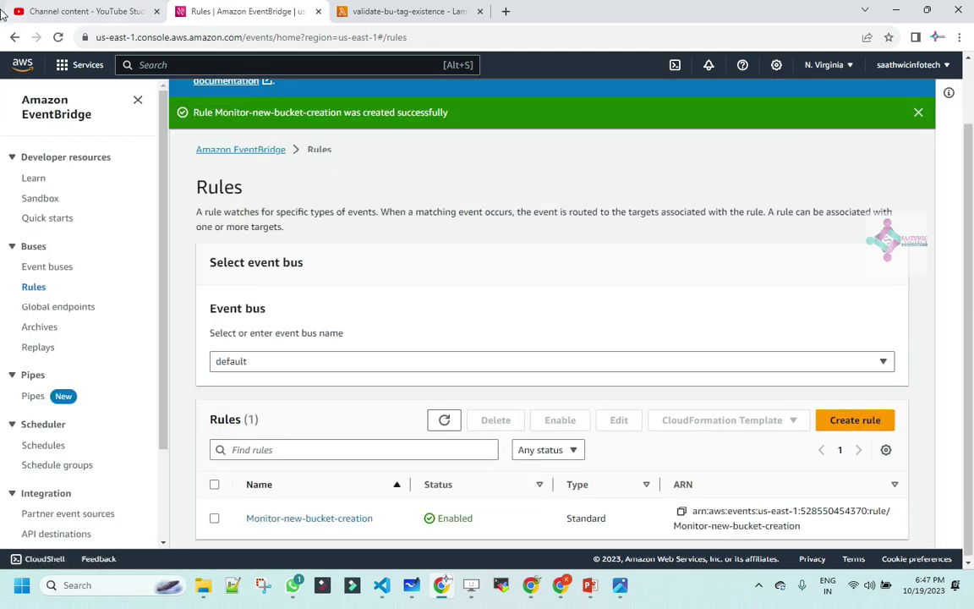
View the Event Monitoring in AWS.gif diagram, return to the Lambda function in the browser and delete the TODO comment from its code
{"action": "left_click", "coordinate": [619, 590]}
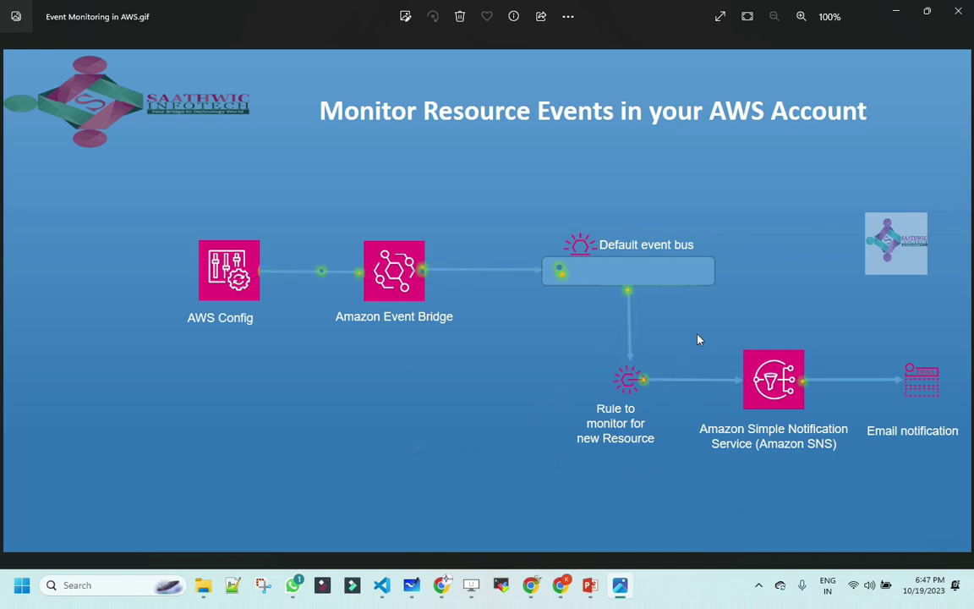
{"action": "key", "text": "alt+Tab"}
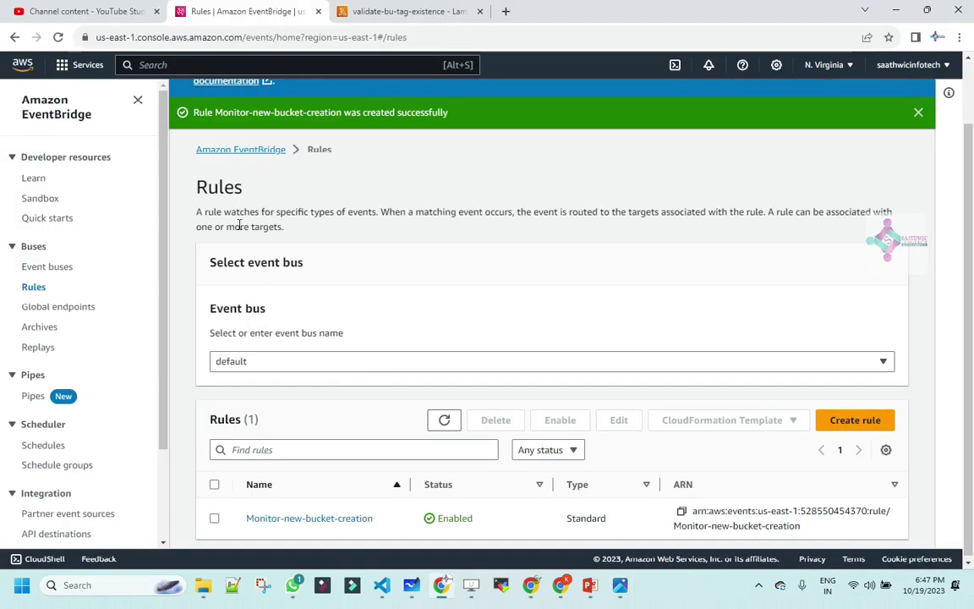
{"action": "left_click", "coordinate": [412, 10]}
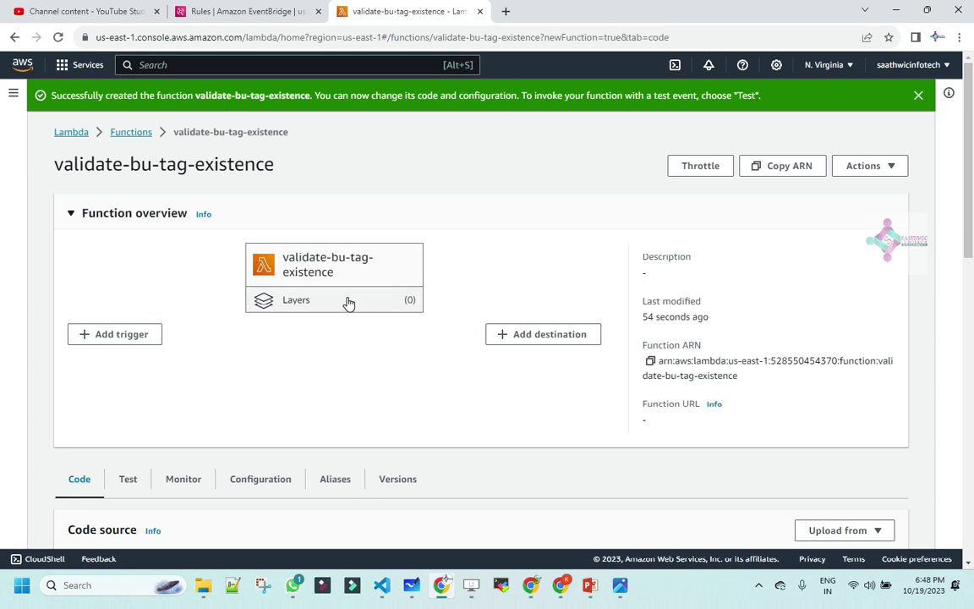
{"action": "scroll", "coordinate": [266, 332], "scroll_direction": "down", "scroll_amount": 4}
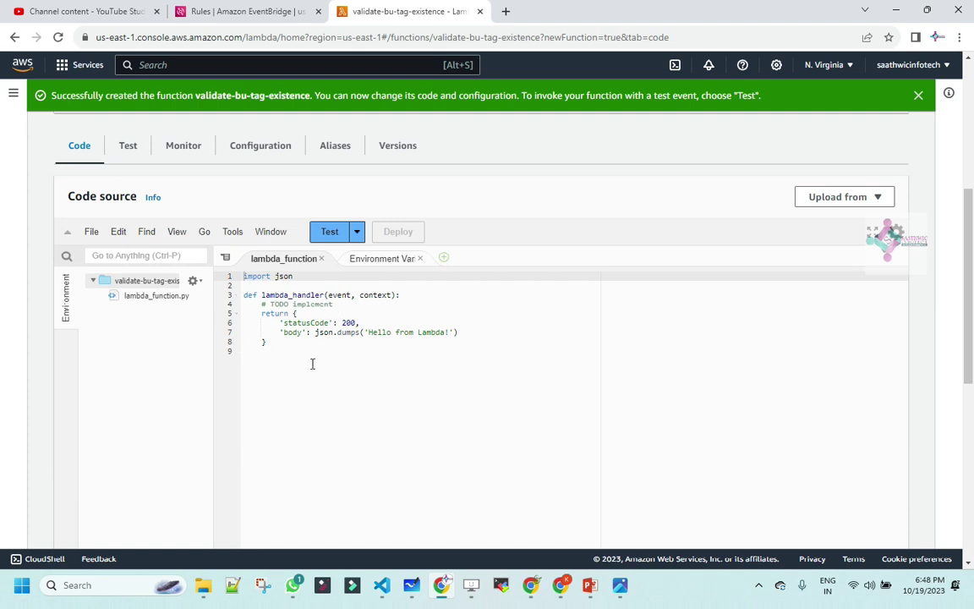
{"action": "left_click_drag", "start_coordinate": [341, 303], "coordinate": [263, 304]}
{"action": "key", "text": "BackSpace"}
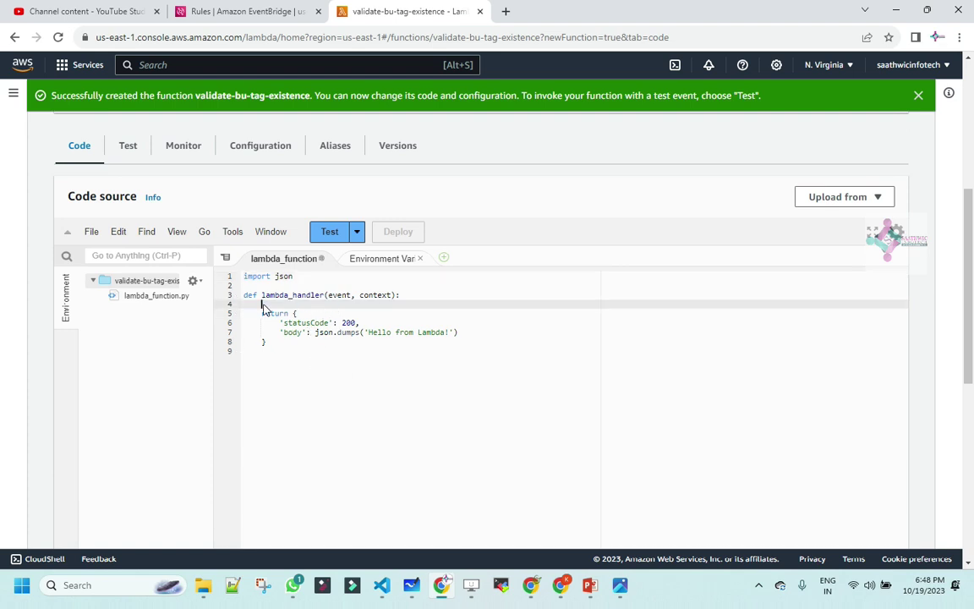
Copy Send_mail_through_SNS.py from the imports through "else:" in Visual Studio Code and paste it over the Lambda function's default return block in the browser
{"action": "mouse_move", "coordinate": [407, 594]}
{"action": "left_click", "coordinate": [382, 584]}
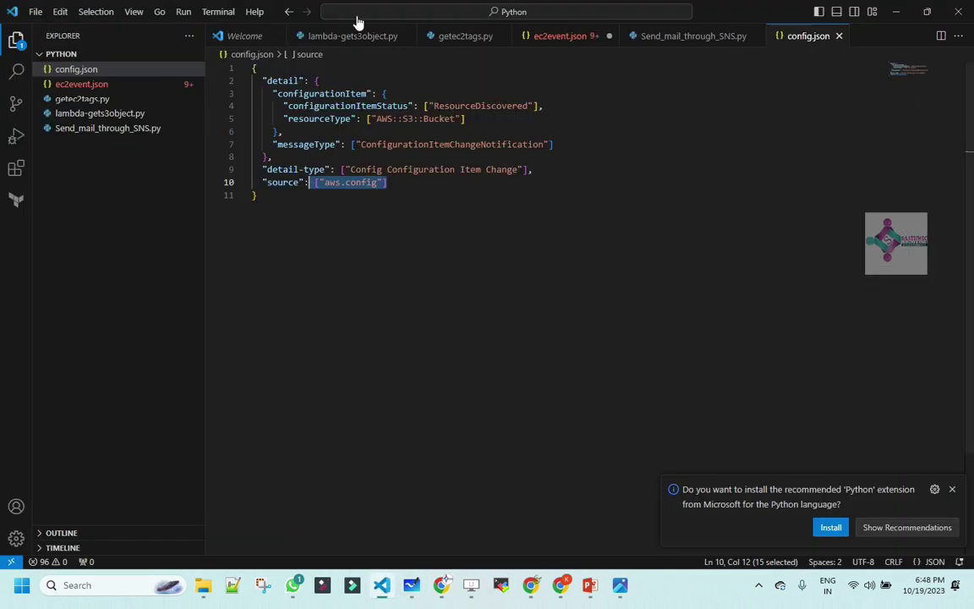
{"action": "left_click", "coordinate": [689, 38]}
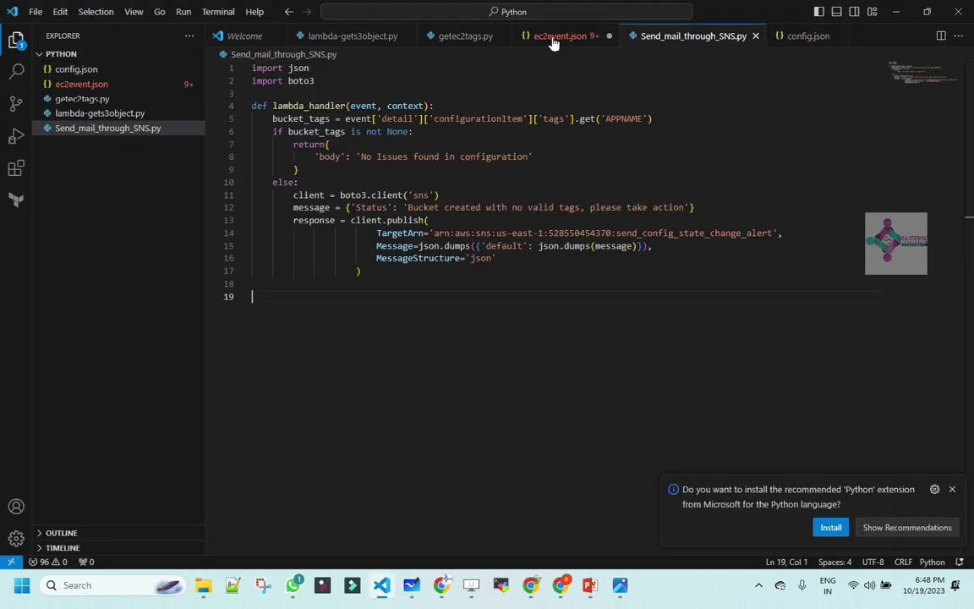
{"action": "left_click_drag", "start_coordinate": [293, 195], "coordinate": [251, 68]}
{"action": "right_click", "coordinate": [284, 125]}
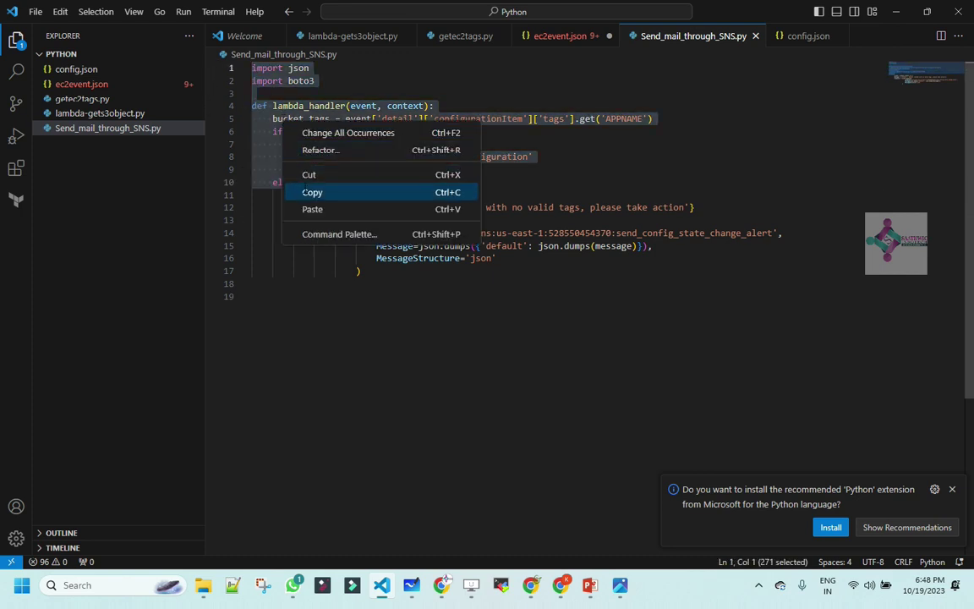
{"action": "left_click", "coordinate": [311, 192]}
{"action": "key", "text": "alt+Tab"}
{"action": "left_click_drag", "start_coordinate": [279, 350], "coordinate": [246, 314]}
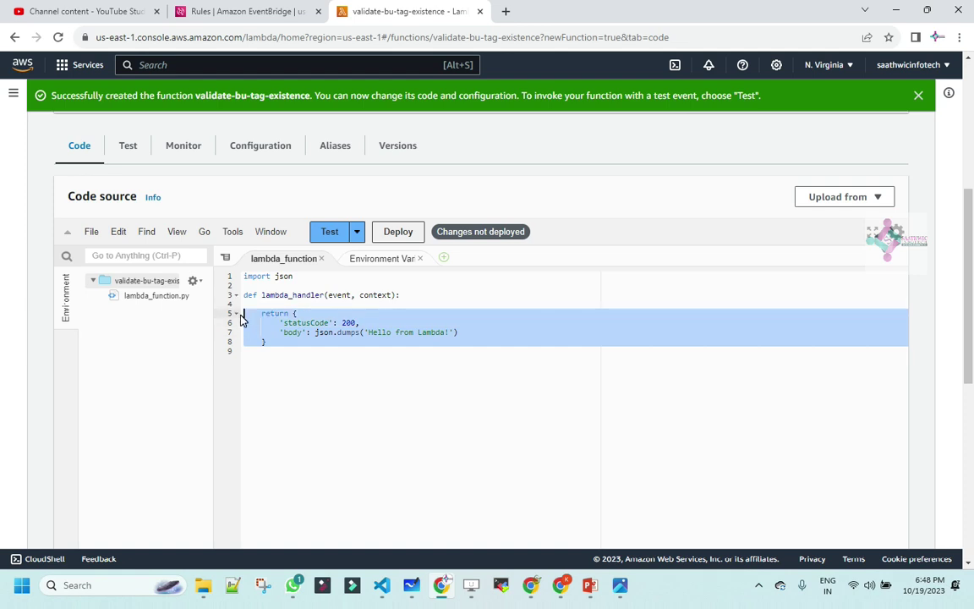
{"action": "key", "text": "ctrl+v"}
Delete the pasted duplicate imports, save the code, and remove the original empty lambda_handler definition with its surplus blank lines
{"action": "left_click_drag", "start_coordinate": [311, 320], "coordinate": [245, 314]}
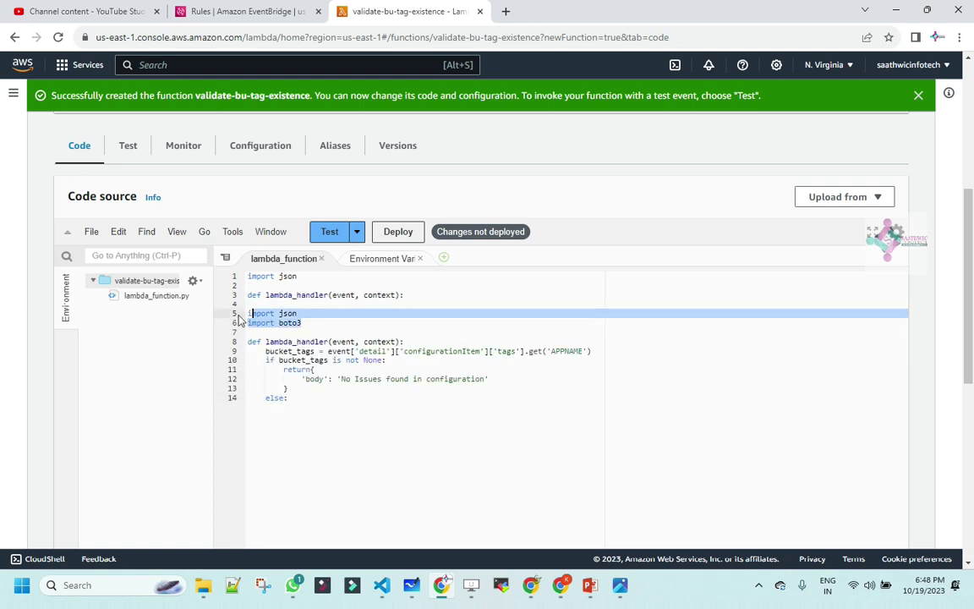
{"action": "key", "text": "BackSpace"}
{"action": "key", "text": "ctrl+s"}
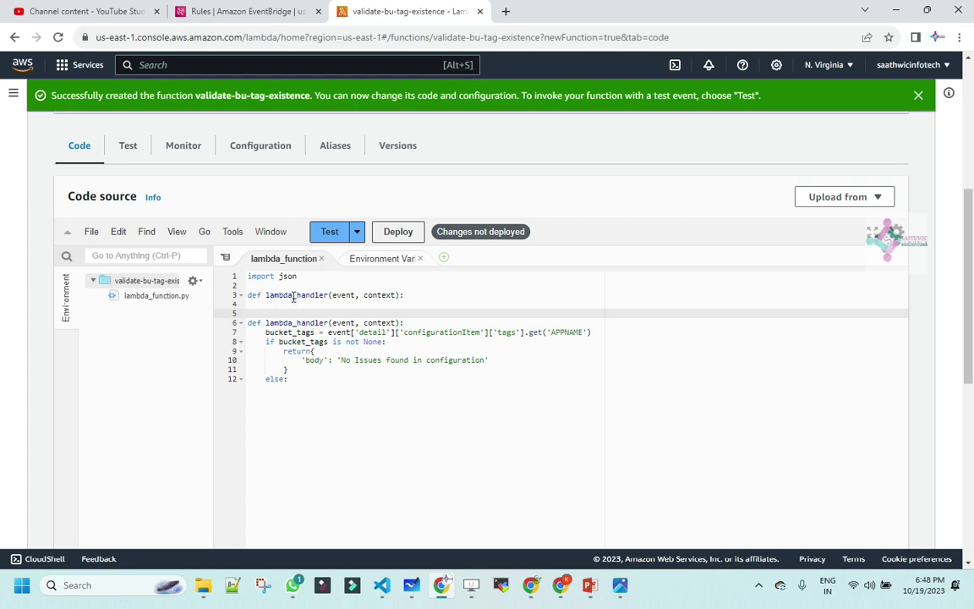
{"action": "left_click_drag", "start_coordinate": [417, 302], "coordinate": [246, 295]}
{"action": "key", "text": "Delete"}
{"action": "key", "text": "Delete"}
{"action": "key", "text": "Delete"}
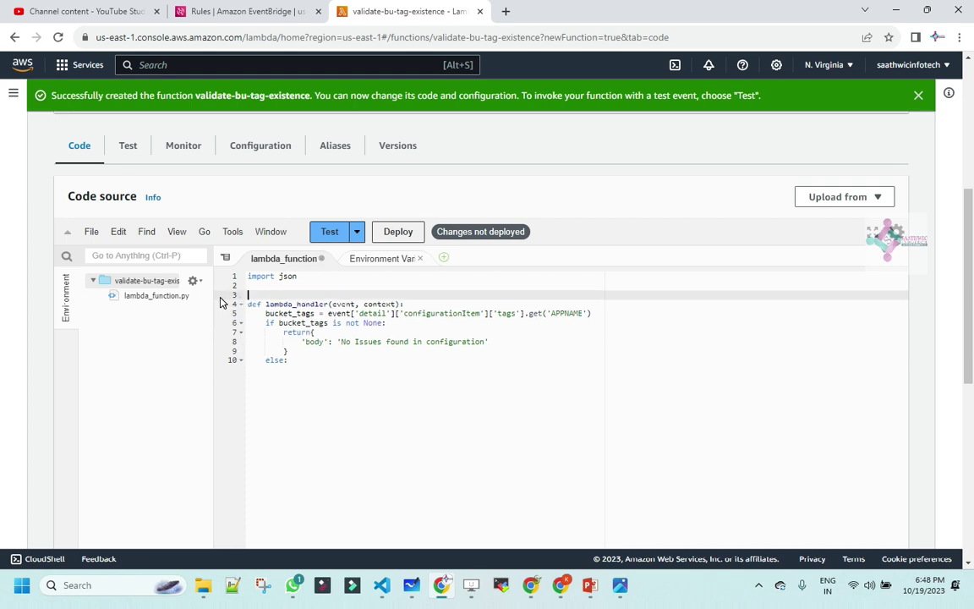
Add "import boto3" on a new line directly below "import json" in the function code
{"action": "left_click", "coordinate": [288, 276]}
{"action": "key", "text": "Return"}
{"action": "type", "text": "import boto3"}
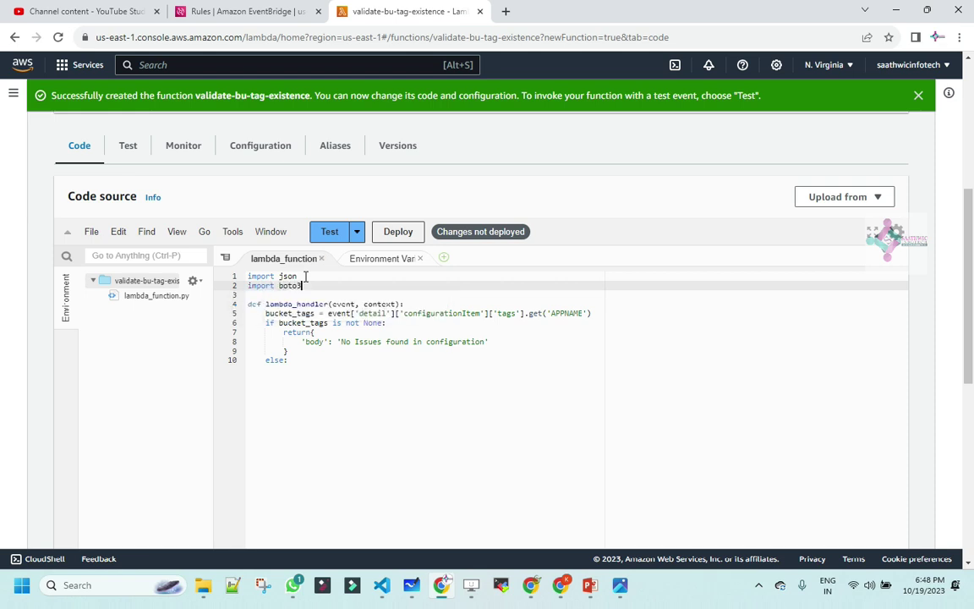
Add print("Trigger SNS Notification") as the body of the else branch in the Lambda function code
{"action": "left_click", "coordinate": [317, 360]}
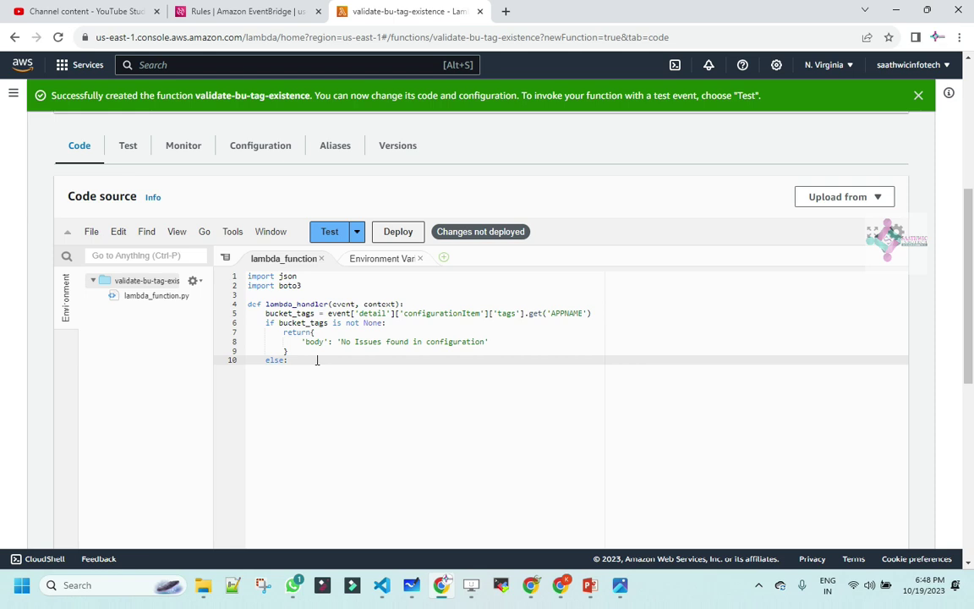
{"action": "key", "text": "Return"}
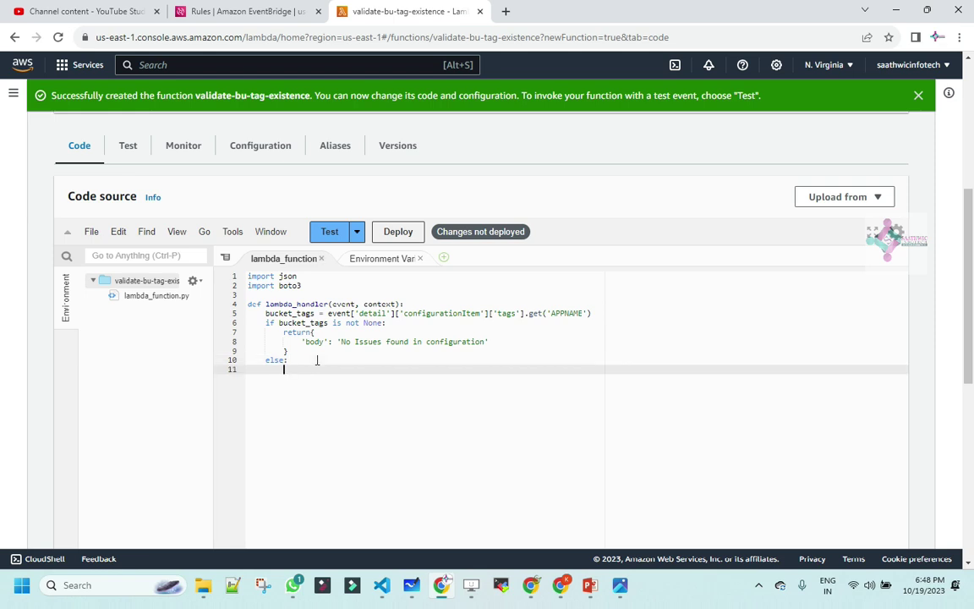
{"action": "type", "text": "print"}
{"action": "type", "text": "("}
{"action": "type", "text": "\"Trigger "}
{"action": "type", "text": "SNS Non"}
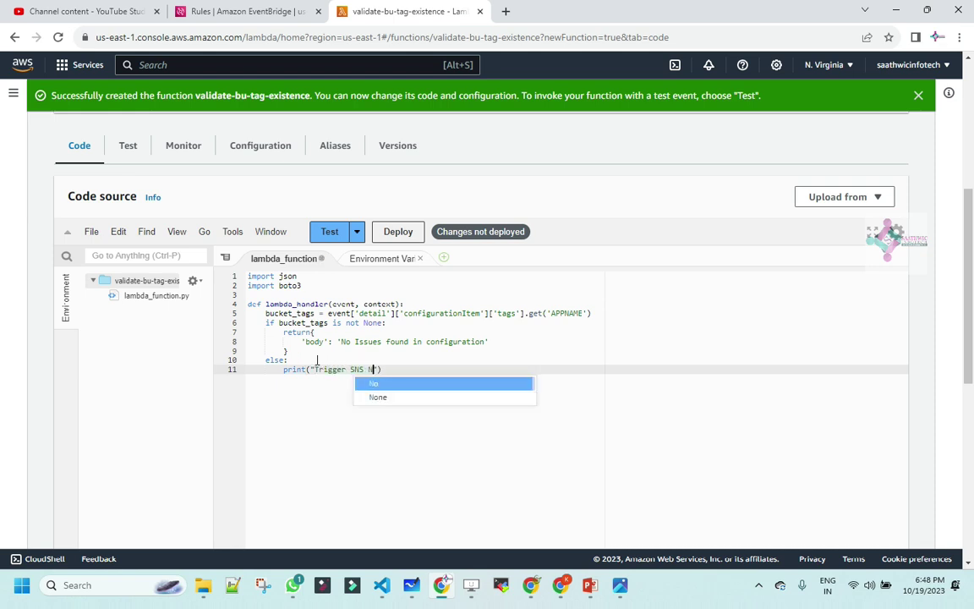
{"action": "type", "text": "ification"}
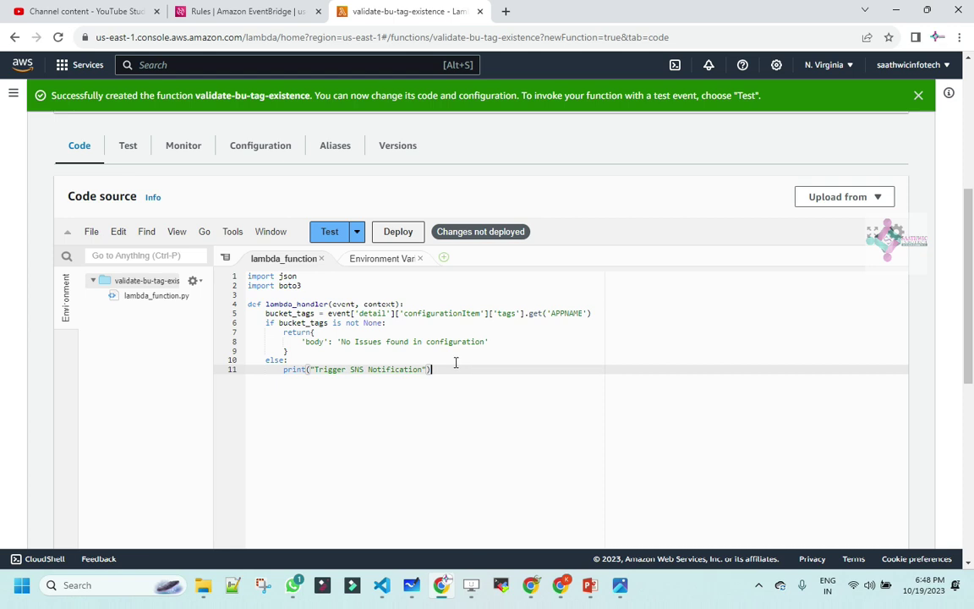
{"action": "left_click_drag", "start_coordinate": [432, 369], "coordinate": [246, 275]}
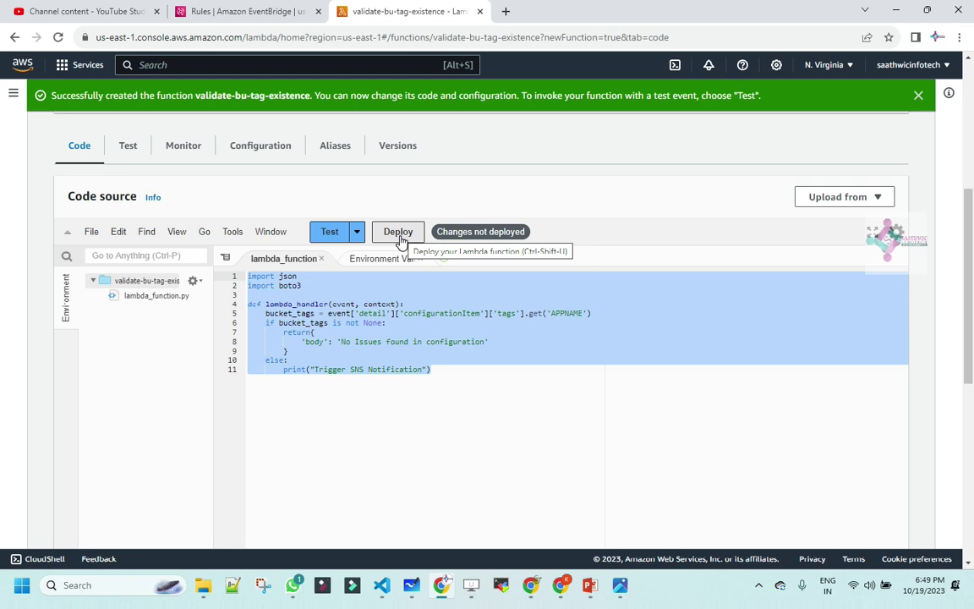
{"action": "left_click", "coordinate": [436, 369]}
Copy the if branch's return block and paste it below the print statement in the else branch
{"action": "left_click_drag", "start_coordinate": [288, 351], "coordinate": [285, 333]}
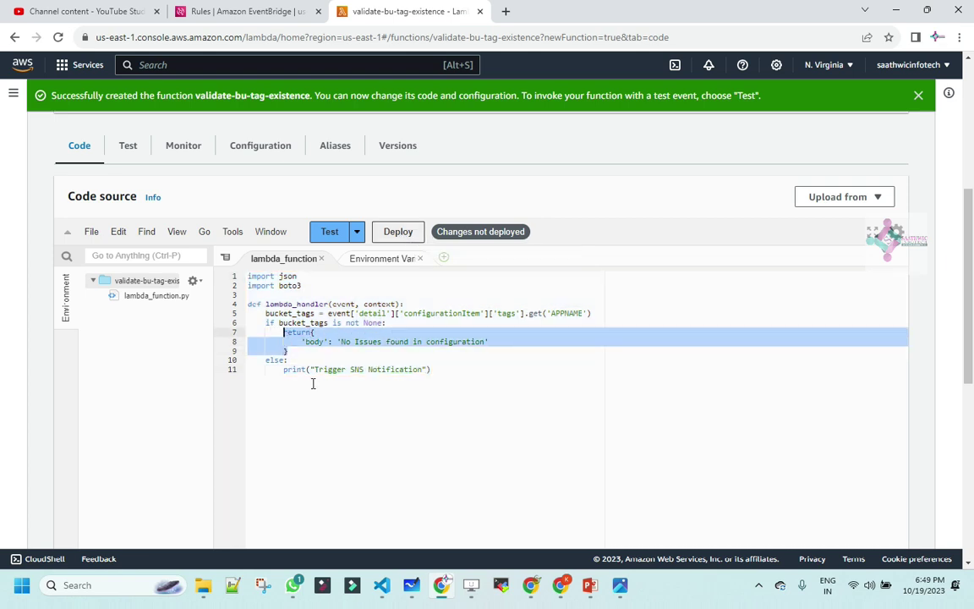
{"action": "left_click", "coordinate": [397, 359]}
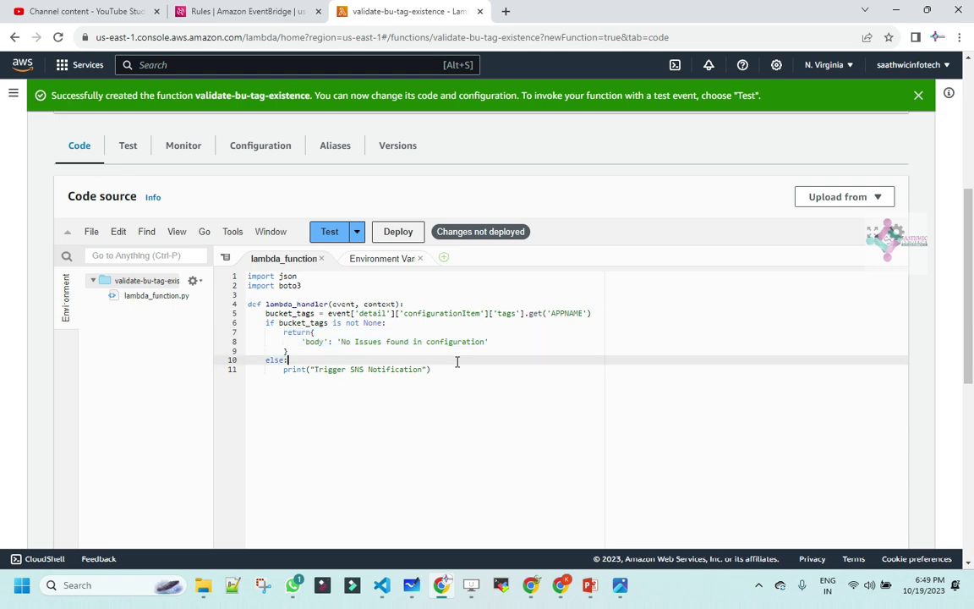
{"action": "left_click", "coordinate": [441, 370]}
{"action": "key", "text": "Return"}
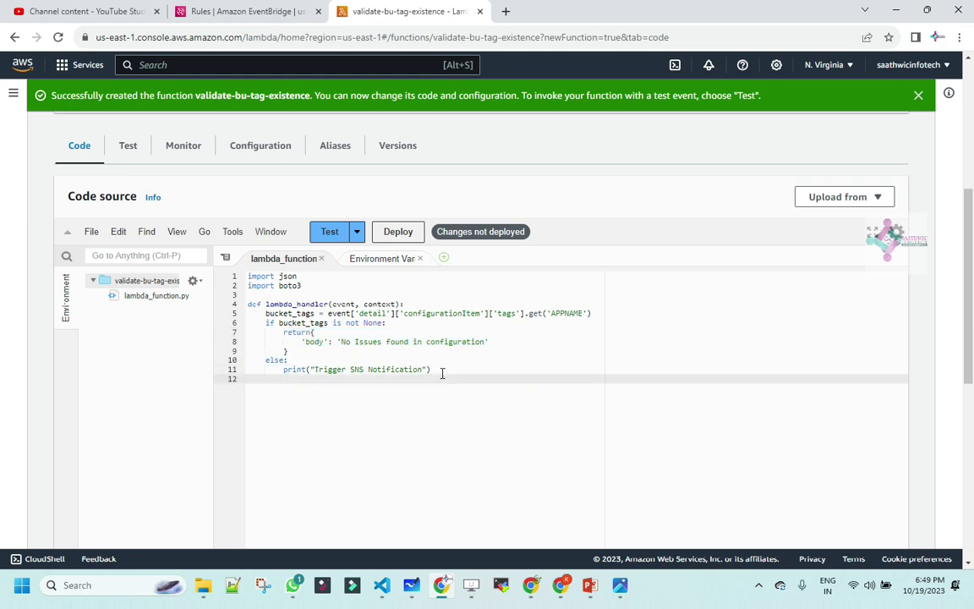
{"action": "key", "text": "ctrl+v"}
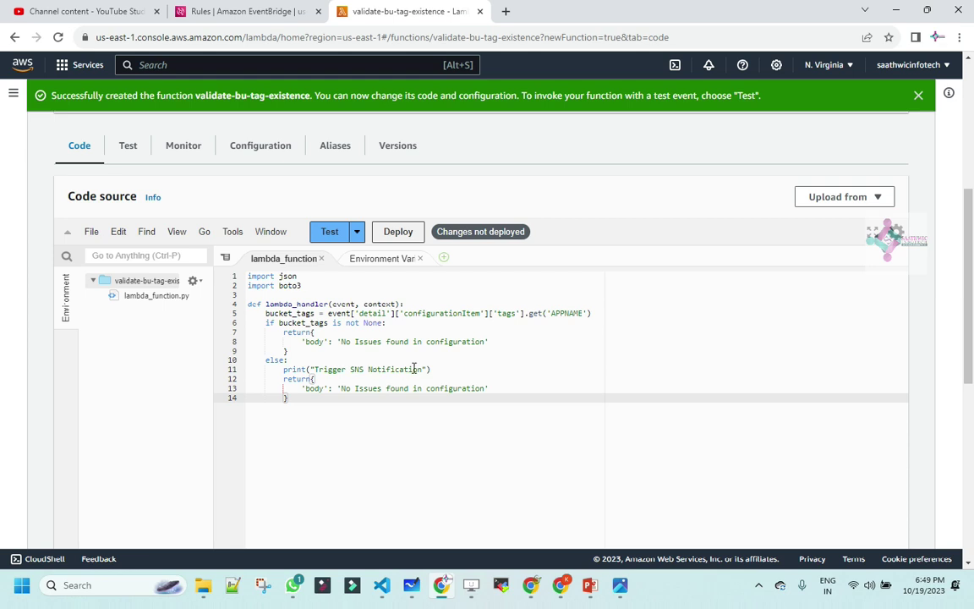
Replace the else branch's return body text with "Trigger SNS Notification" copied from the print statement, and deploy the function
{"action": "left_click_drag", "start_coordinate": [422, 369], "coordinate": [315, 370]}
{"action": "key", "text": "ctrl+c"}
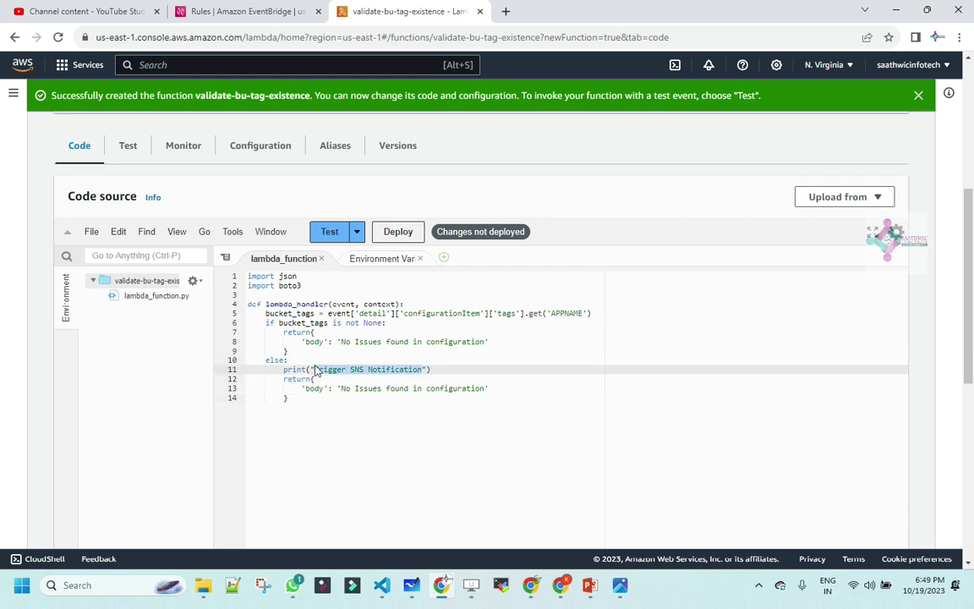
{"action": "left_click_drag", "start_coordinate": [484, 388], "coordinate": [342, 389]}
{"action": "key", "text": "ctrl+v"}
{"action": "left_click", "coordinate": [387, 423]}
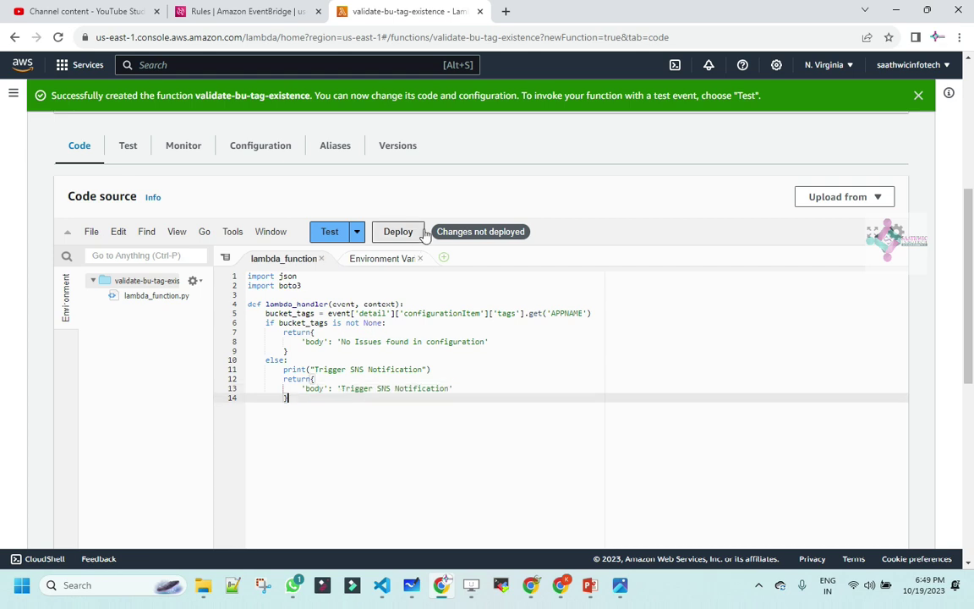
{"action": "left_click", "coordinate": [400, 237]}
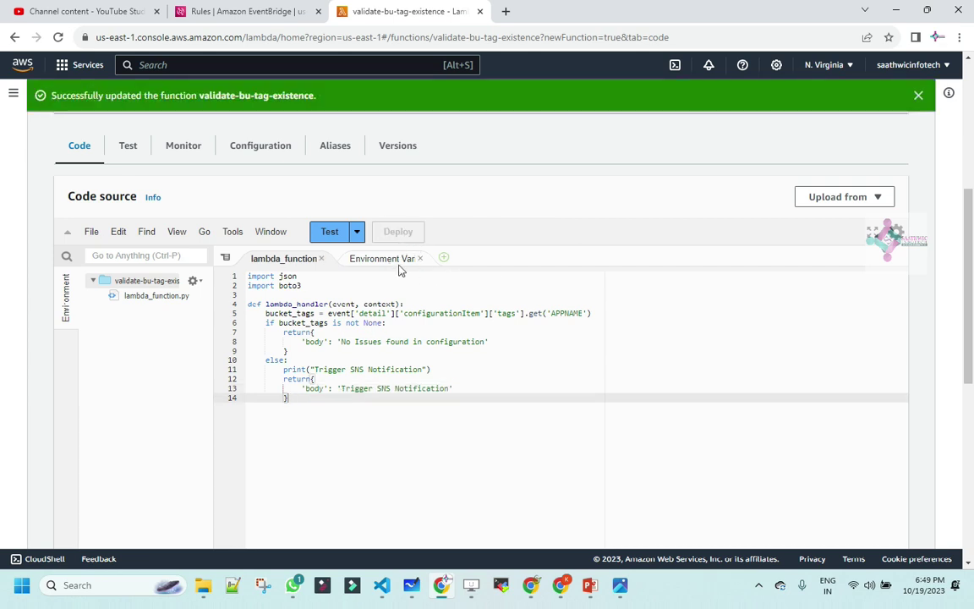
Duplicate the Lambda function's browser tab, search for s3 there, and open the S3 buckets list to view the config bucket
{"action": "scroll", "coordinate": [748, 380], "scroll_direction": "up", "scroll_amount": 2}
{"action": "scroll", "coordinate": [748, 380], "scroll_direction": "up", "scroll_amount": 5}
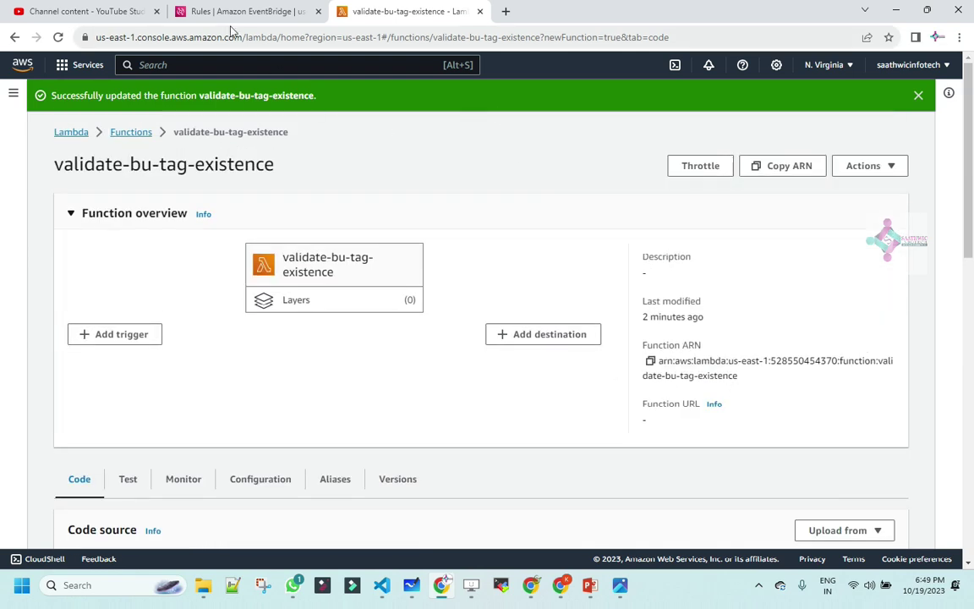
{"action": "right_click", "coordinate": [426, 15]}
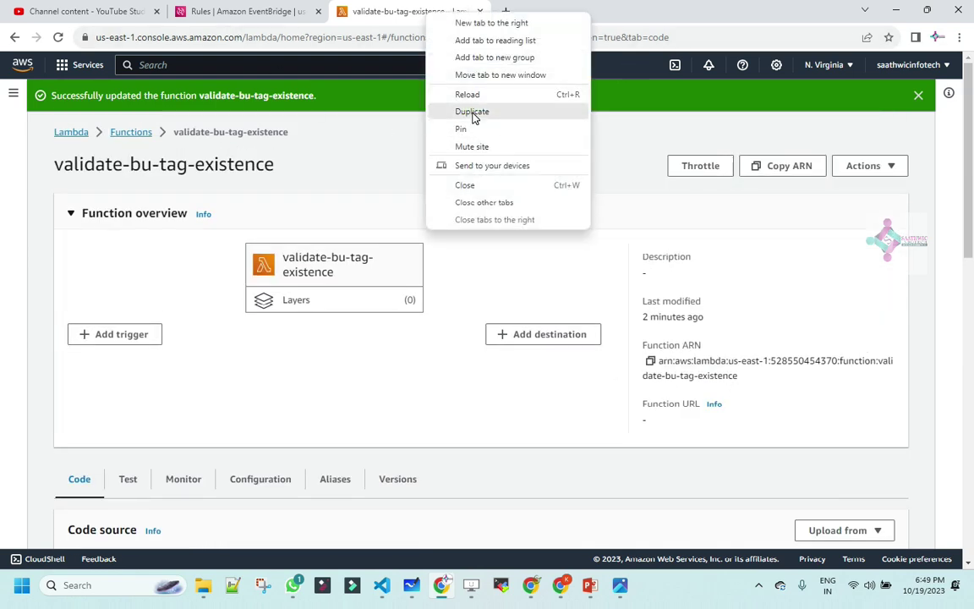
{"action": "left_click", "coordinate": [473, 111]}
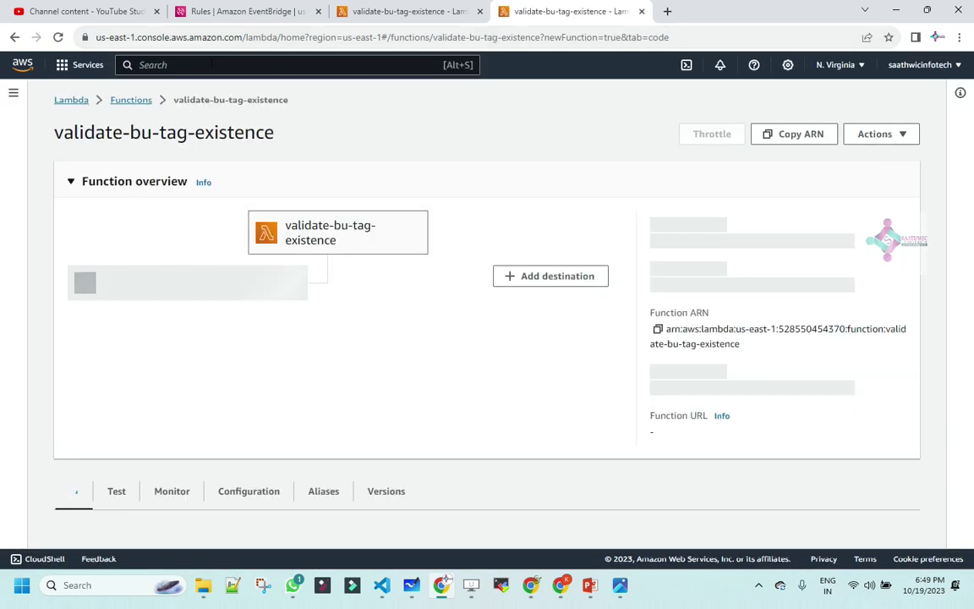
{"action": "left_click", "coordinate": [415, 8]}
{"action": "left_click", "coordinate": [556, 10]}
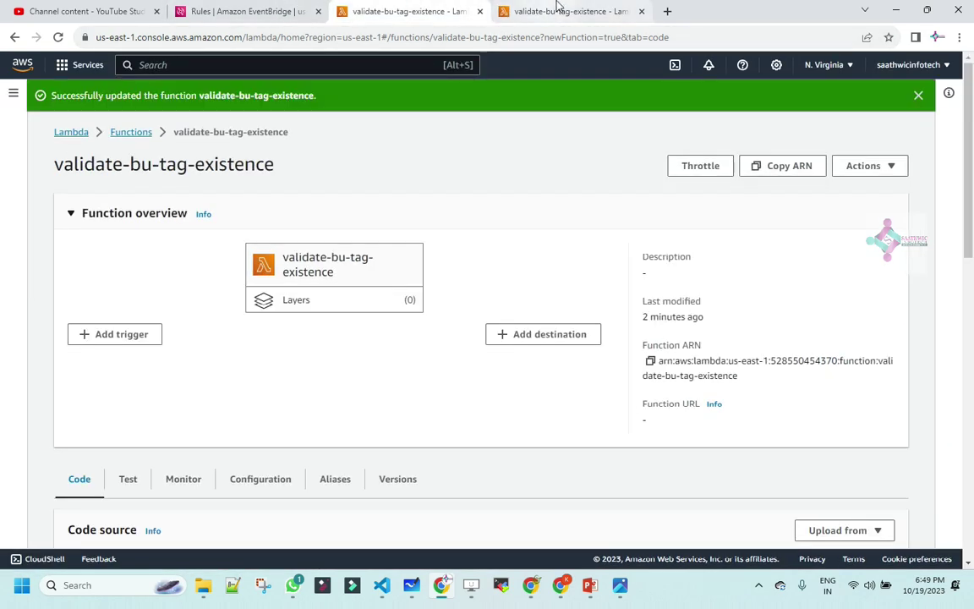
{"action": "left_click", "coordinate": [191, 66]}
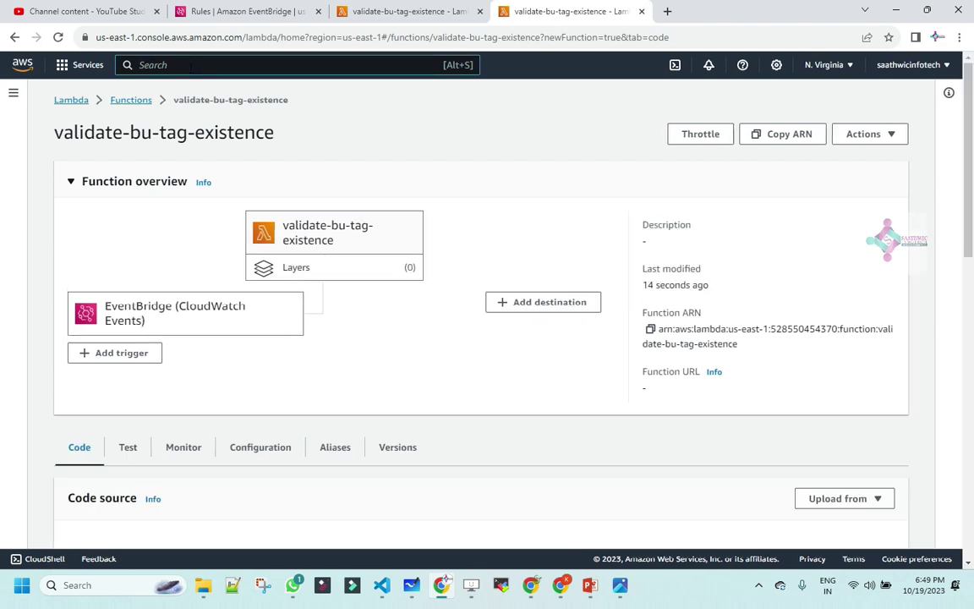
{"action": "type", "text": "s3"}
{"action": "left_click", "coordinate": [334, 203]}
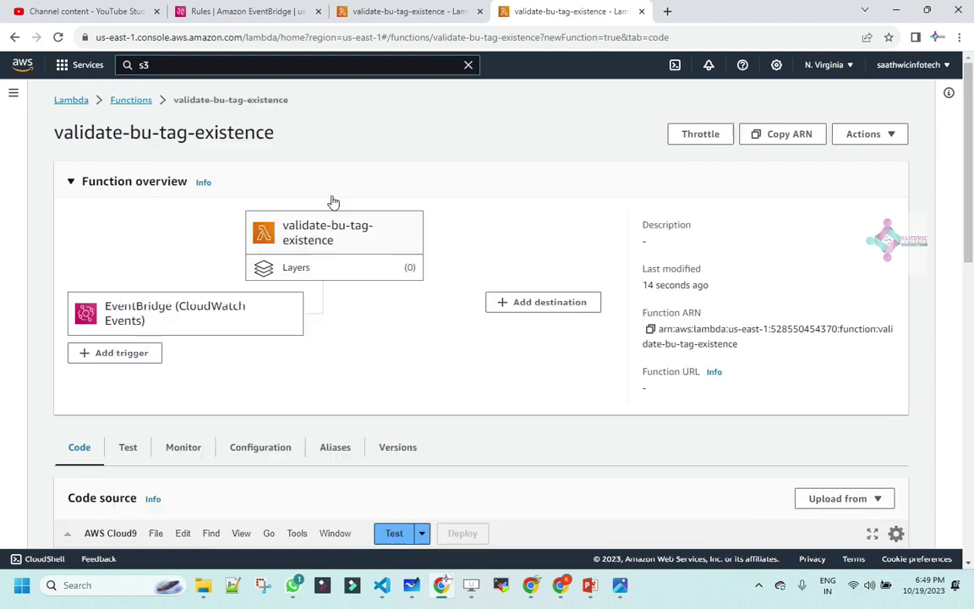
{"action": "left_click", "coordinate": [206, 73]}
{"action": "key", "text": "Return"}
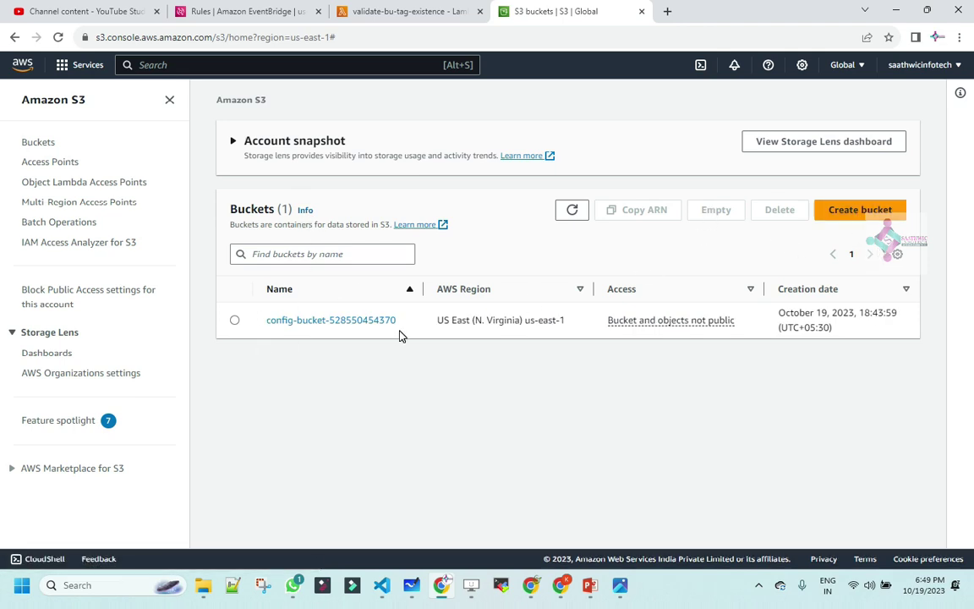
{"action": "left_click_drag", "start_coordinate": [409, 328], "coordinate": [265, 330]}
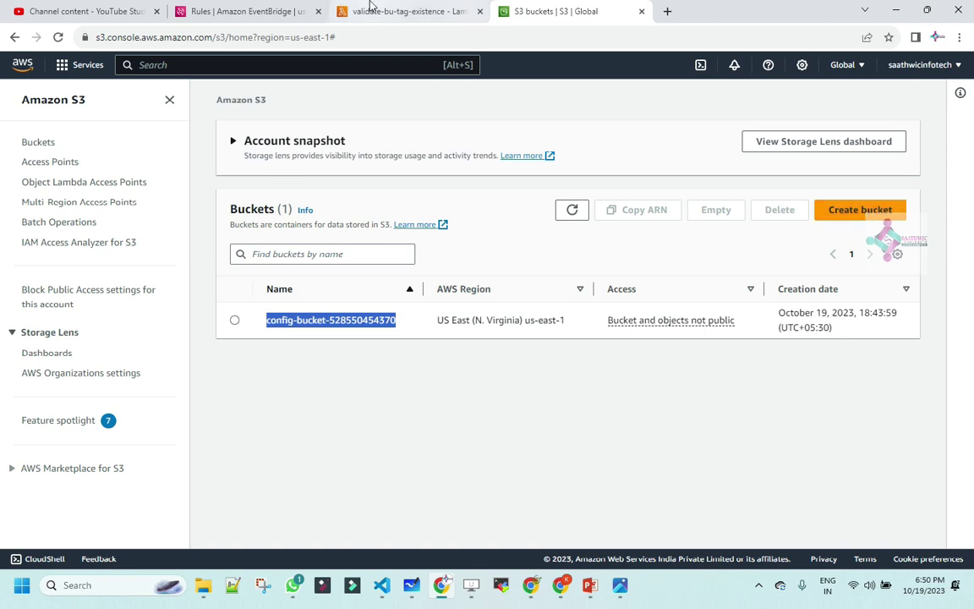
Return to the validate-bu-tag-existence function and review its complete tag-checking code
{"action": "left_click", "coordinate": [349, 10]}
{"action": "scroll", "coordinate": [390, 229], "scroll_direction": "down", "scroll_amount": 7}
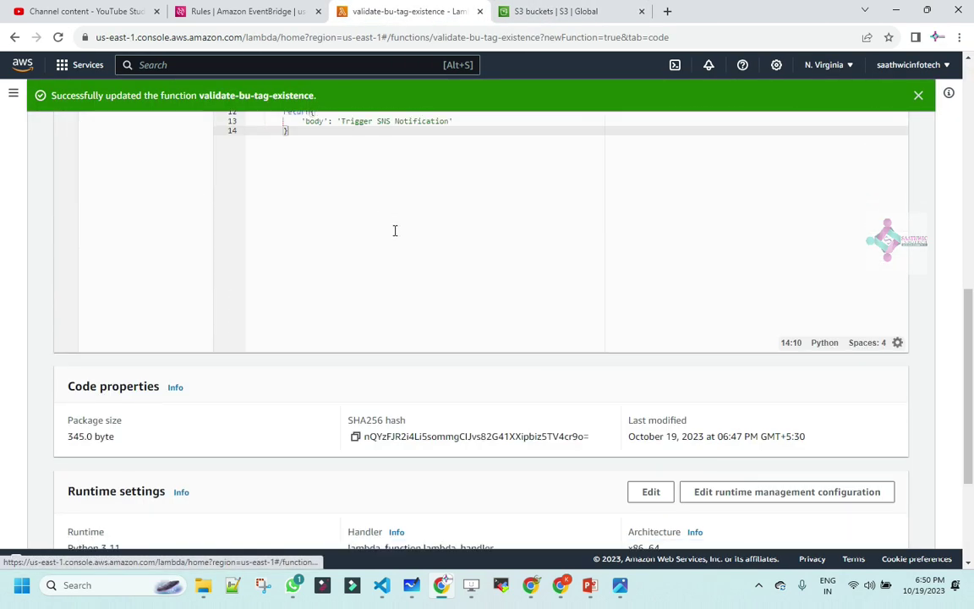
{"action": "scroll", "coordinate": [338, 254], "scroll_direction": "up", "scroll_amount": 3}
{"action": "left_click_drag", "start_coordinate": [300, 343], "coordinate": [246, 237]}
{"action": "left_click", "coordinate": [309, 355]}
{"action": "left_click_drag", "start_coordinate": [309, 355], "coordinate": [246, 207]}
{"action": "scroll", "coordinate": [632, 320], "scroll_direction": "up", "scroll_amount": 1}
{"action": "scroll", "coordinate": [636, 314], "scroll_direction": "up", "scroll_amount": 2}
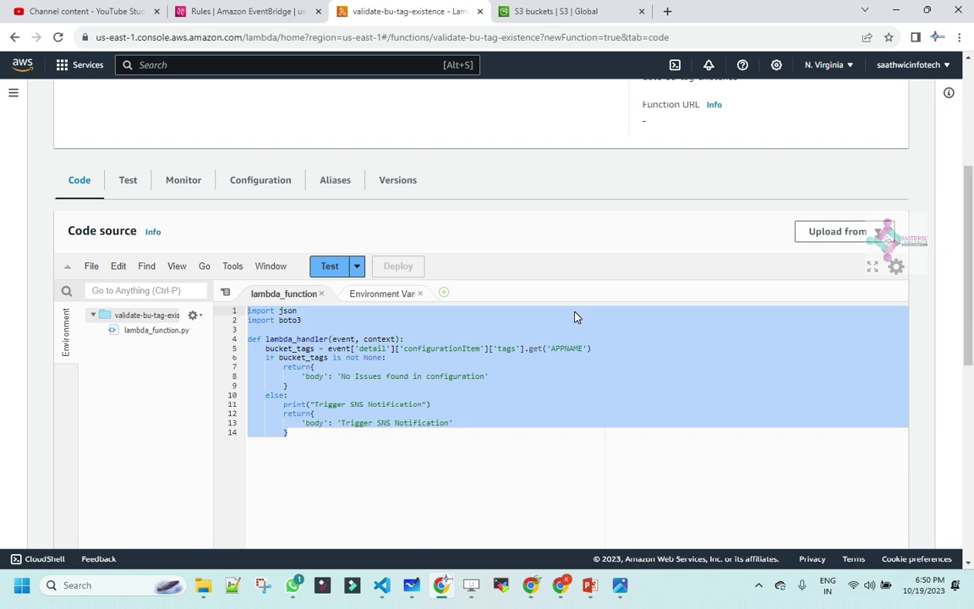
Reload the Lambda function page and check its EventBridge trigger against the rules list in EventBridge
{"action": "scroll", "coordinate": [574, 316], "scroll_direction": "up", "scroll_amount": 3}
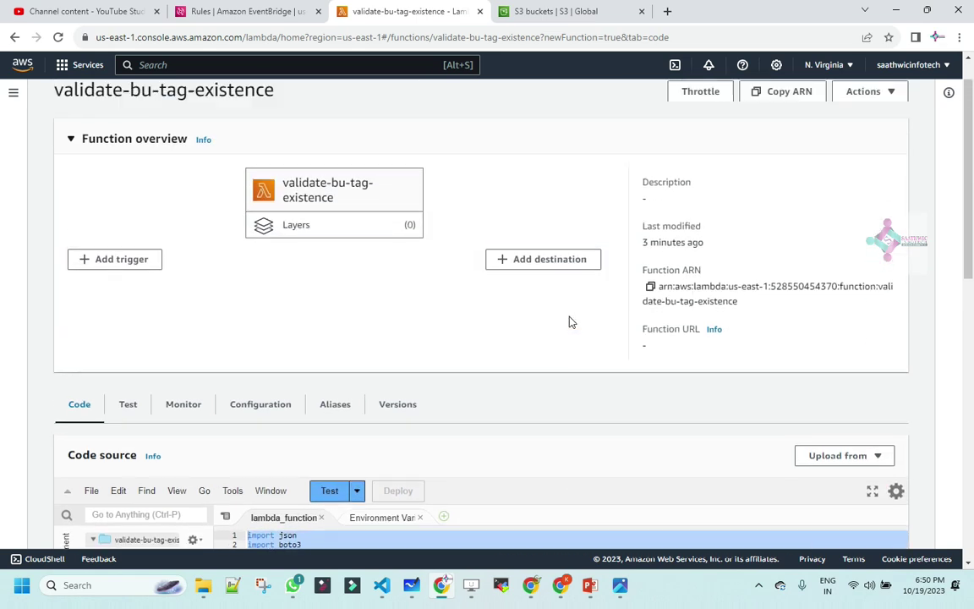
{"action": "key", "text": "F5"}
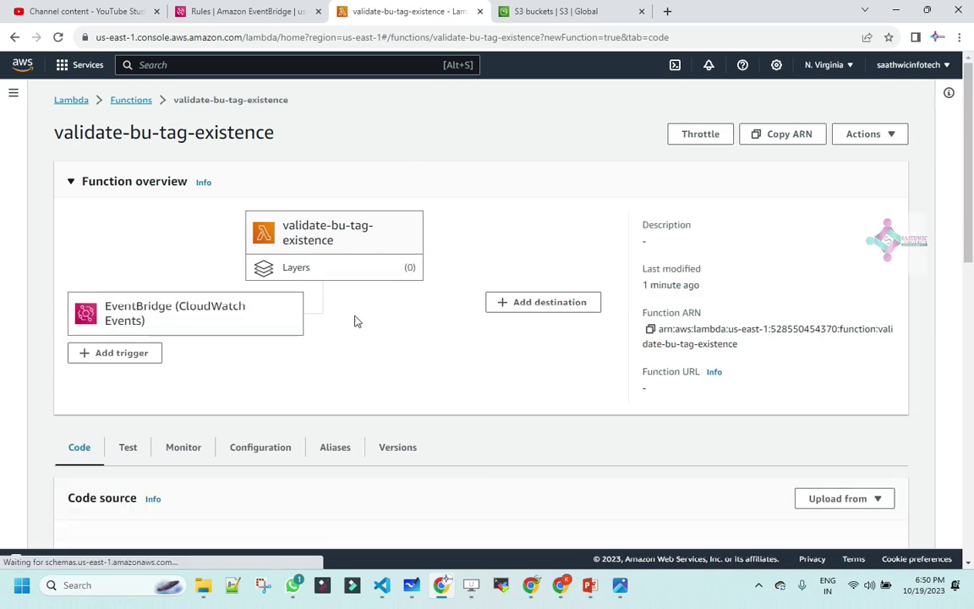
{"action": "left_click", "coordinate": [234, 12]}
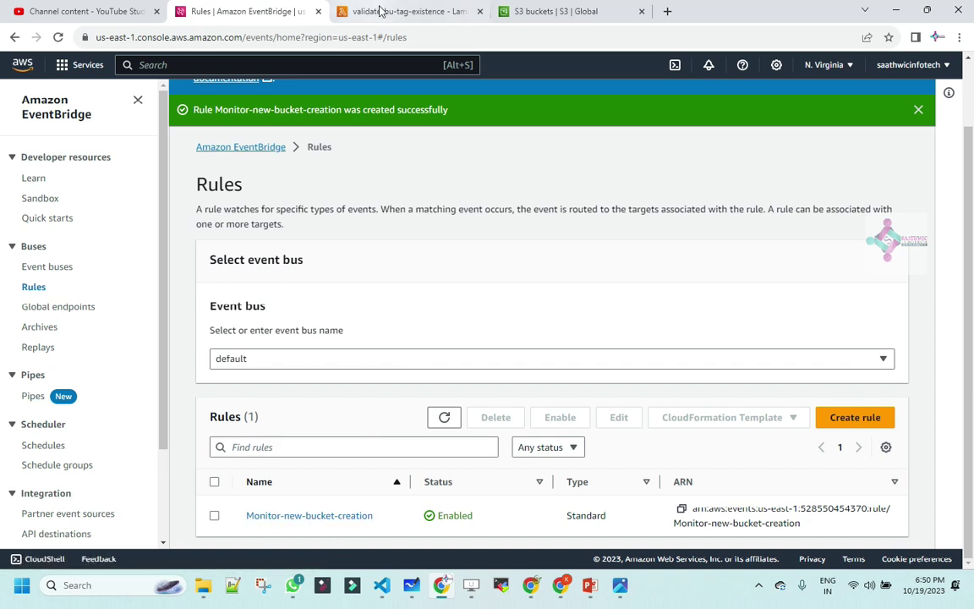
{"action": "left_click", "coordinate": [397, 11]}
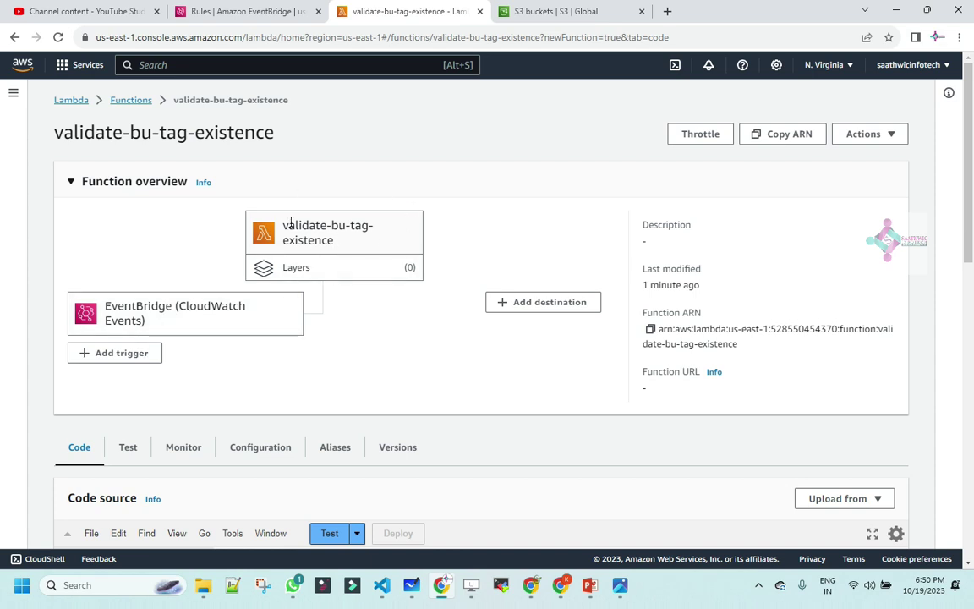
Open the Lambda function's permissions configuration and examine the CloudWatch Logs resources and actions its execution role allows
{"action": "scroll", "coordinate": [380, 285], "scroll_direction": "down", "scroll_amount": 3}
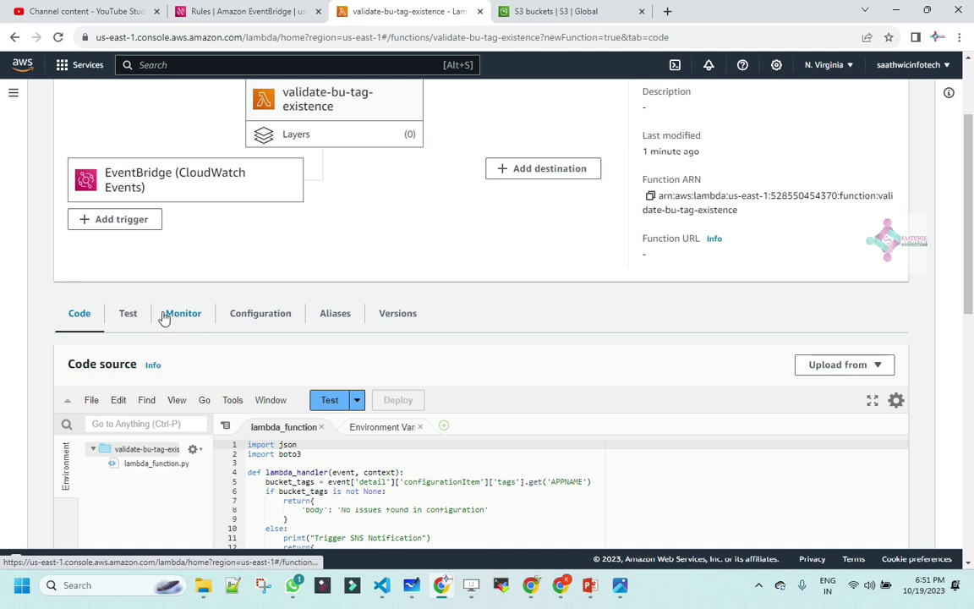
{"action": "left_click", "coordinate": [280, 315]}
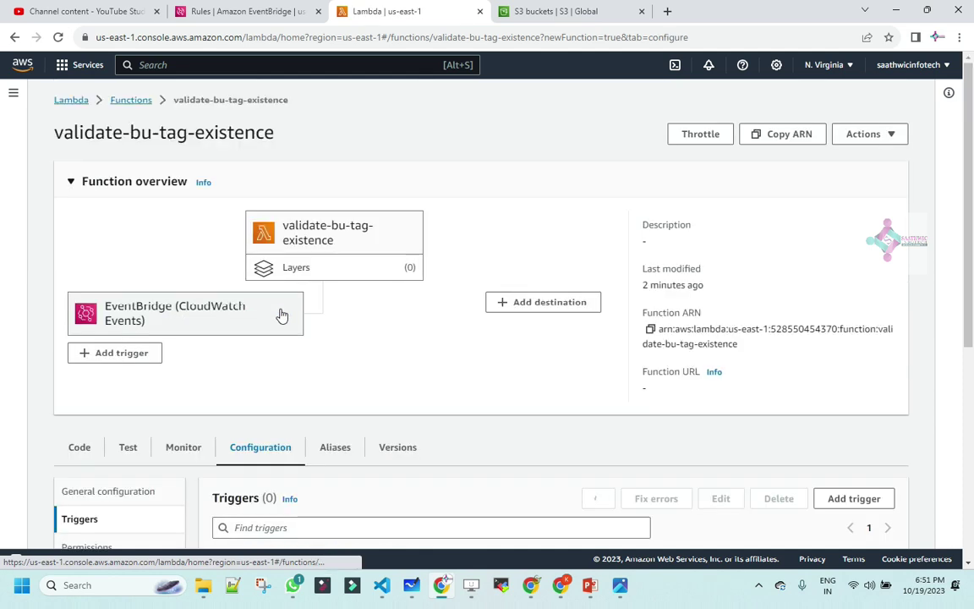
{"action": "scroll", "coordinate": [304, 315], "scroll_direction": "down", "scroll_amount": 3}
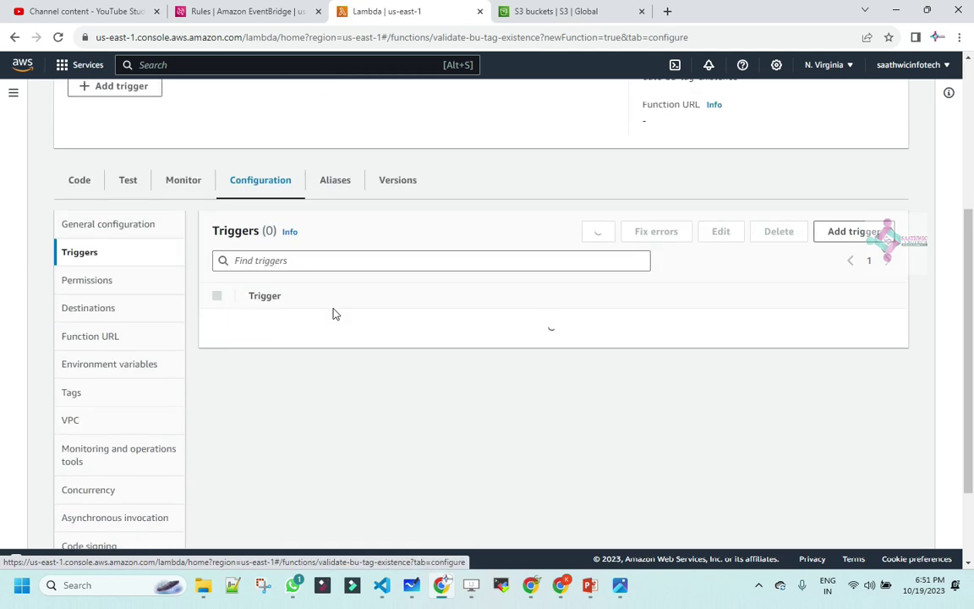
{"action": "left_click", "coordinate": [96, 279]}
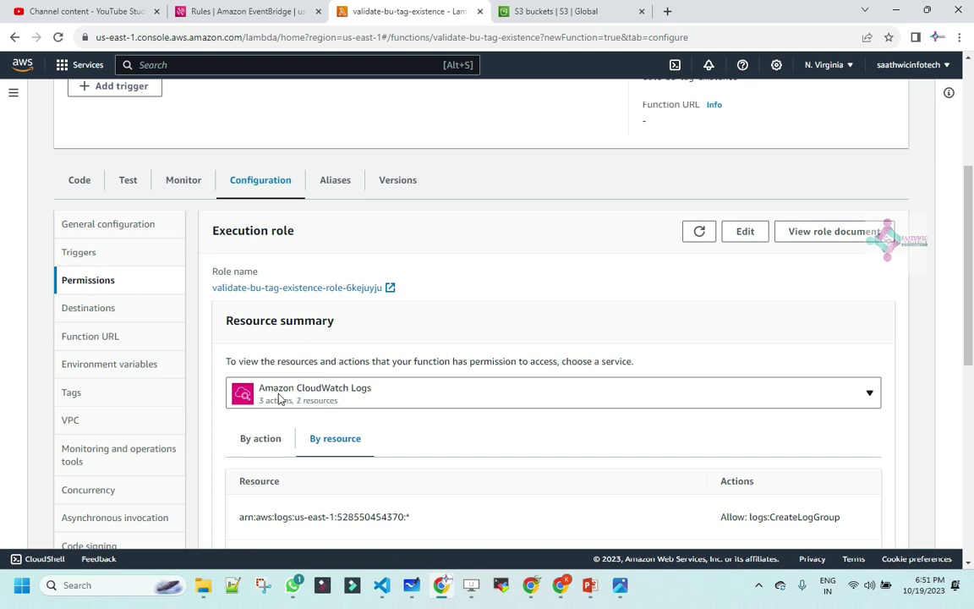
{"action": "scroll", "coordinate": [278, 398], "scroll_direction": "down", "scroll_amount": 2}
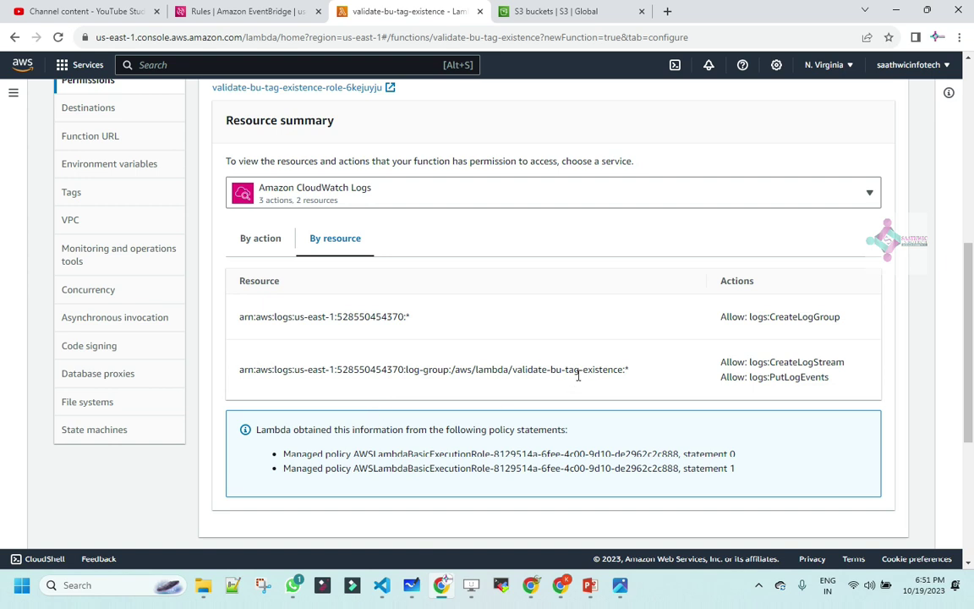
{"action": "left_click_drag", "start_coordinate": [634, 372], "coordinate": [229, 323]}
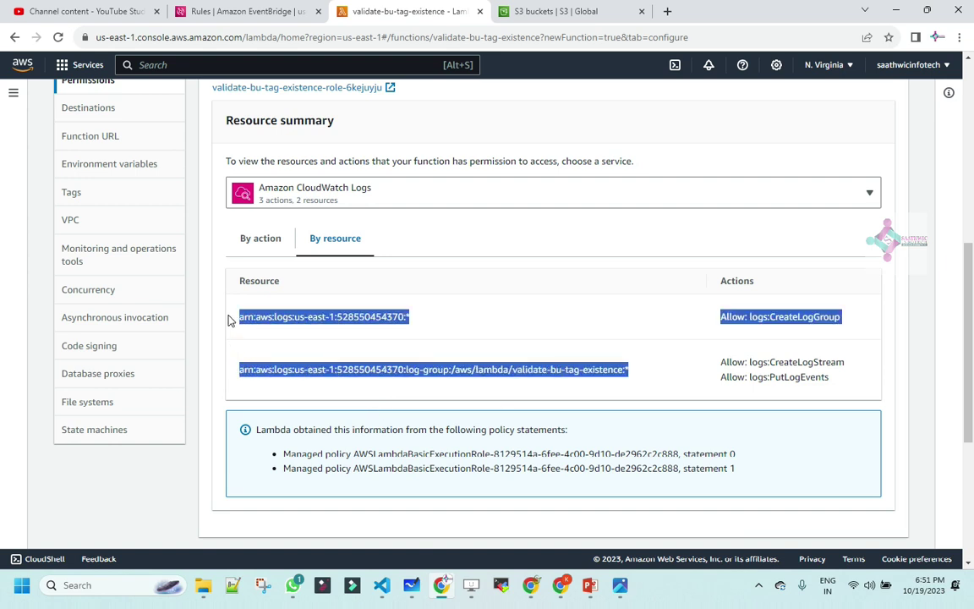
{"action": "left_click_drag", "start_coordinate": [834, 387], "coordinate": [240, 316]}
{"action": "left_click_drag", "start_coordinate": [844, 384], "coordinate": [238, 314]}
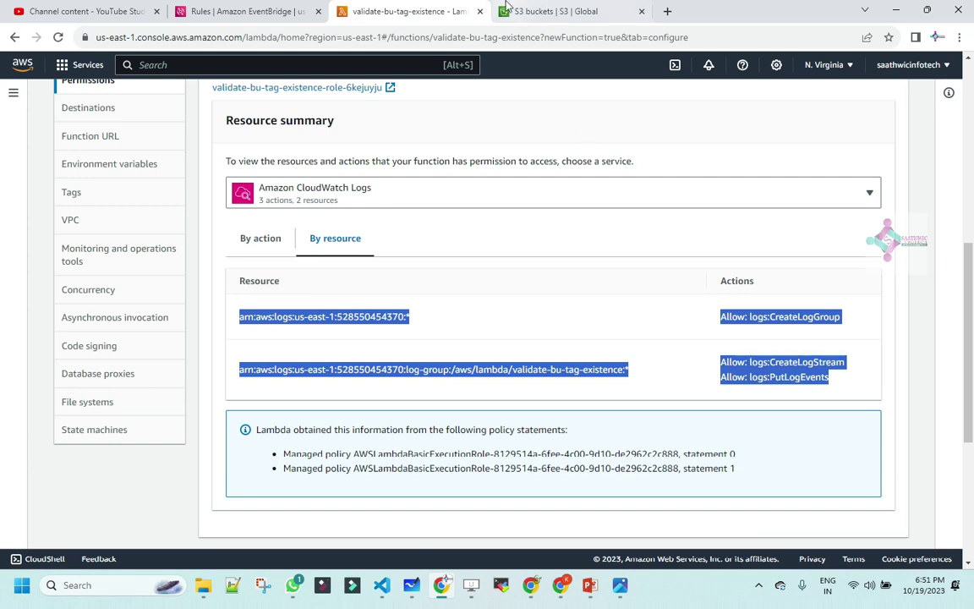
Duplicate the S3 buckets browser tab, search for IAM there, and open the list of IAM roles
{"action": "right_click", "coordinate": [535, 17]}
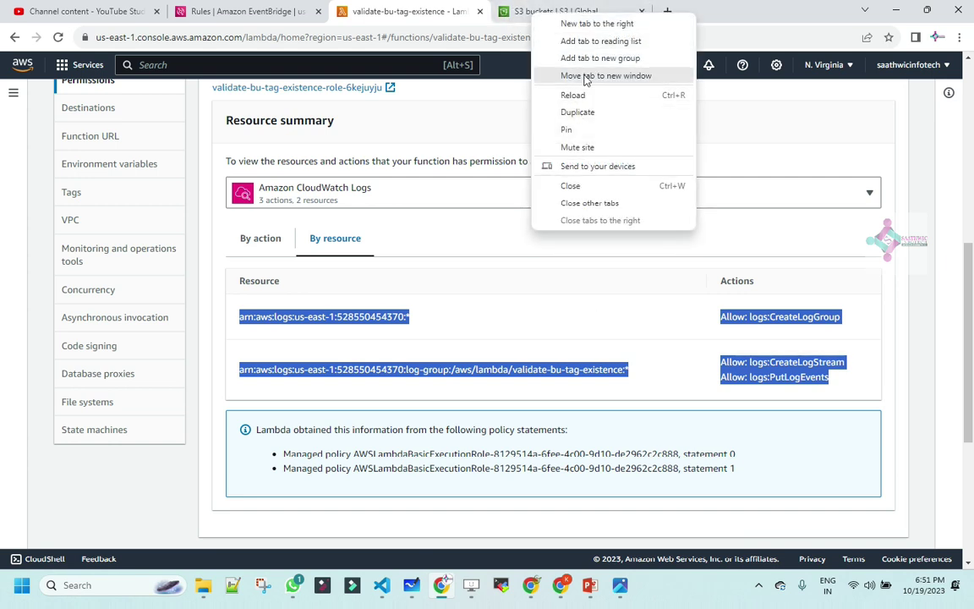
{"action": "left_click", "coordinate": [571, 113]}
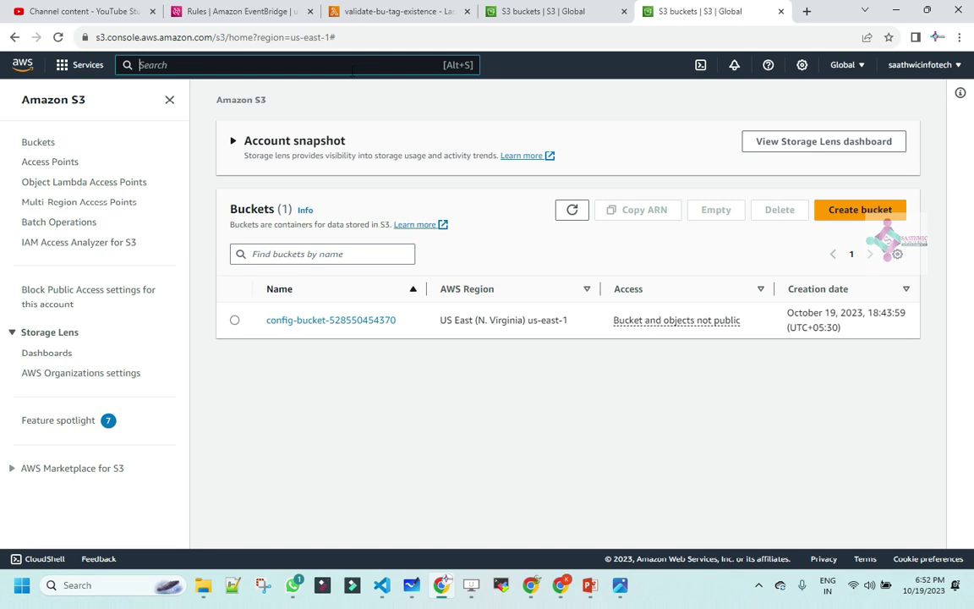
{"action": "type", "text": "IAM"}
{"action": "key", "text": "Return"}
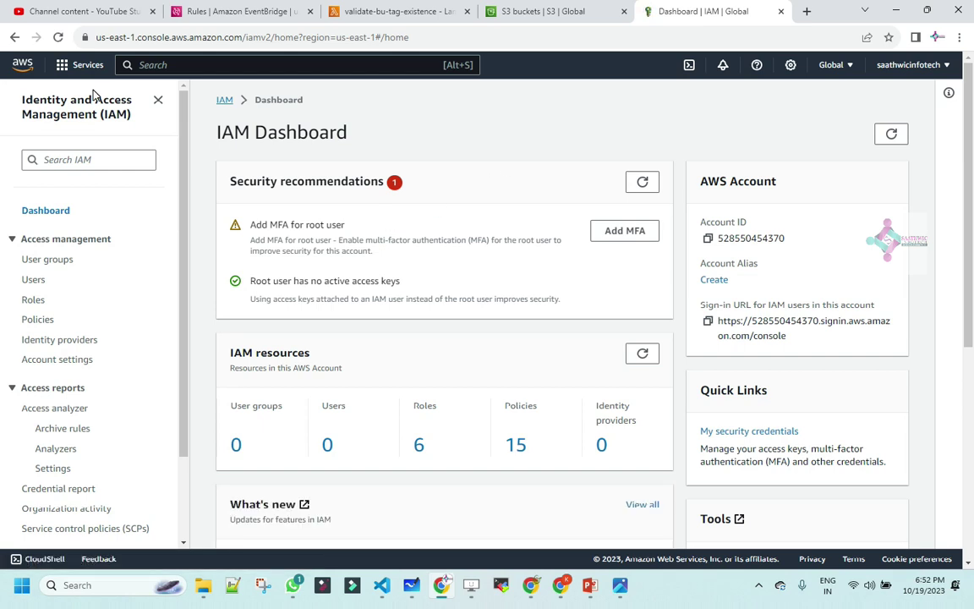
{"action": "left_click", "coordinate": [35, 304]}
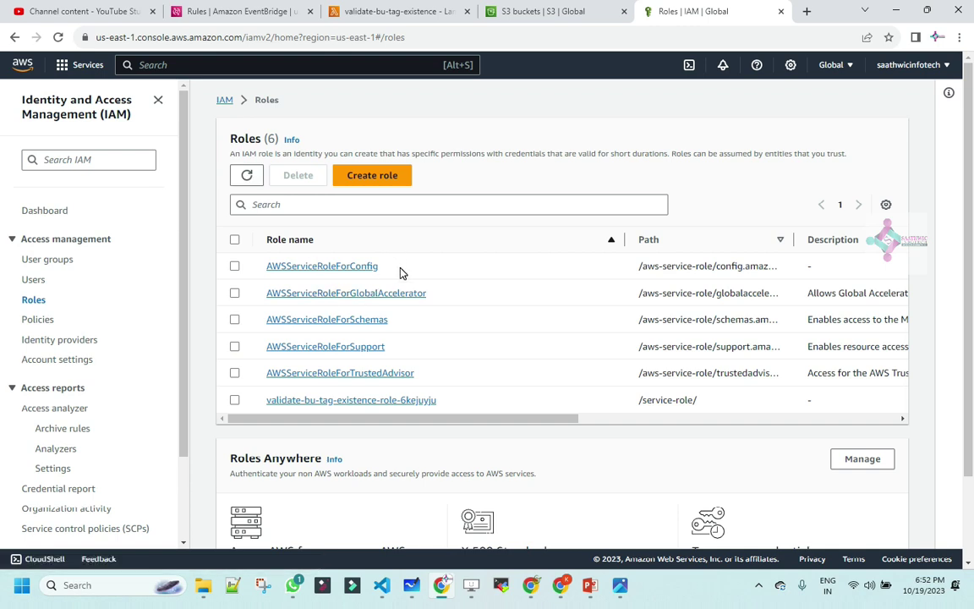
Find the Lambda function's execution role, validate-bu-tag-existence-role-6kejuyju, in the roles list and open its details
{"action": "left_click_drag", "start_coordinate": [398, 269], "coordinate": [267, 266]}
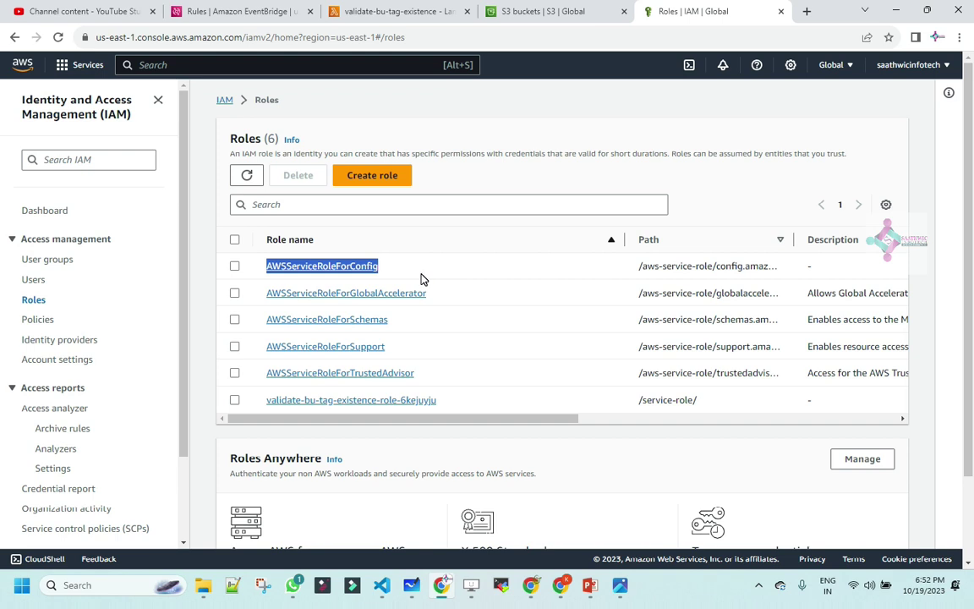
{"action": "scroll", "coordinate": [423, 279], "scroll_direction": "down", "scroll_amount": 2}
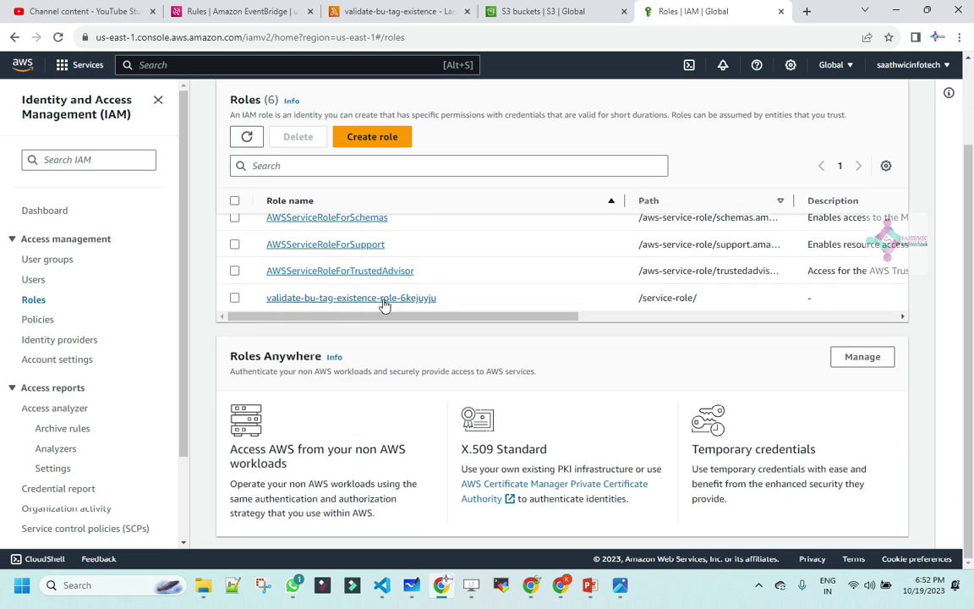
{"action": "left_click_drag", "start_coordinate": [455, 301], "coordinate": [267, 309]}
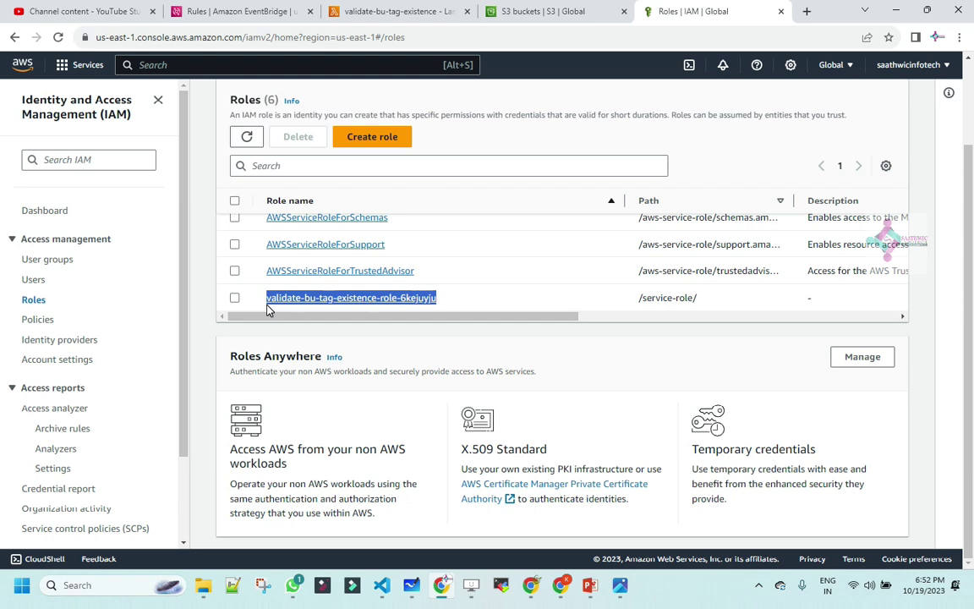
{"action": "left_click", "coordinate": [320, 301]}
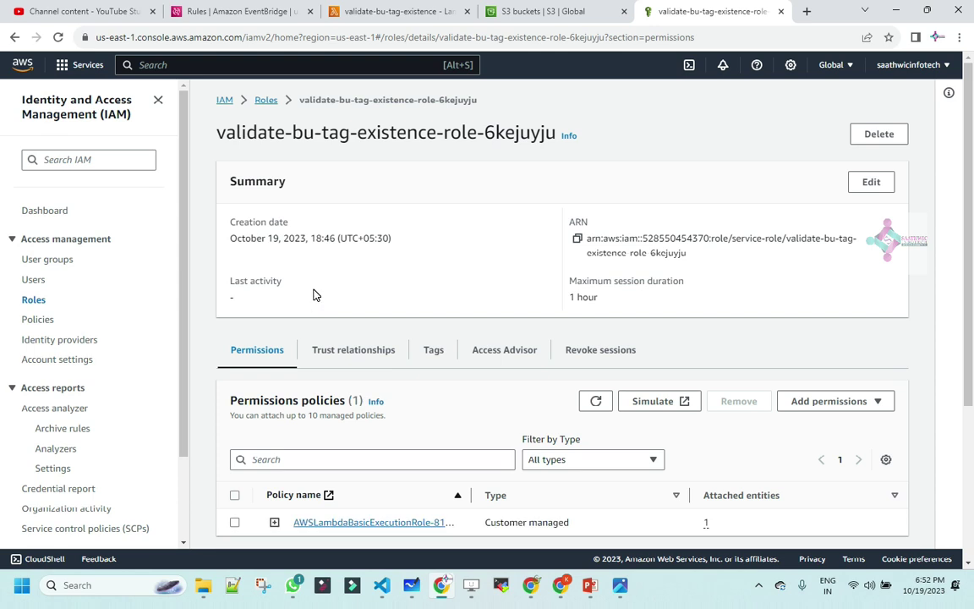
Expand the role's AWSLambdaBasicExecutionRole policy and examine the CloudWatch Logs actions and resources in its JSON
{"action": "scroll", "coordinate": [312, 294], "scroll_direction": "down", "scroll_amount": 3}
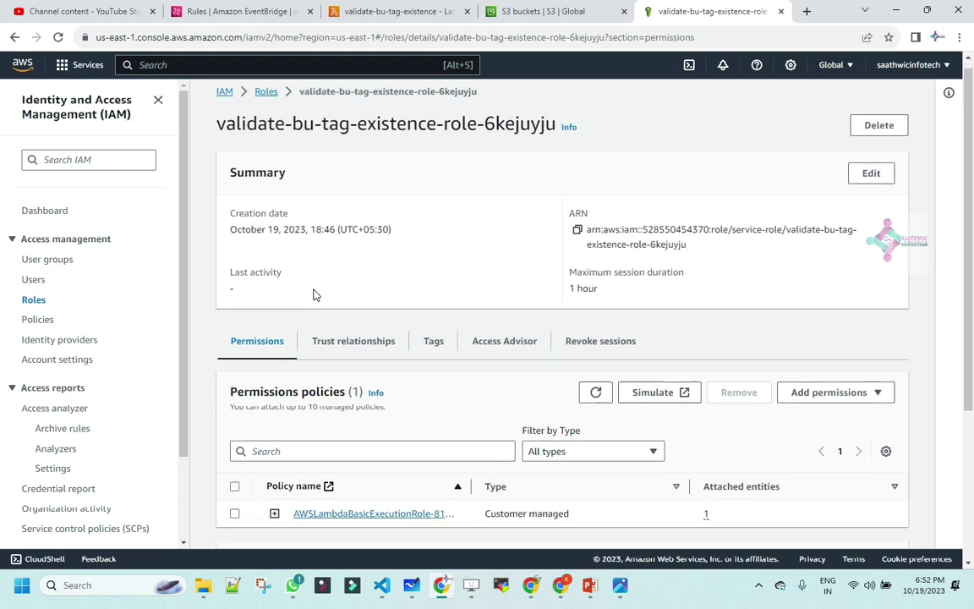
{"action": "left_click", "coordinate": [276, 390]}
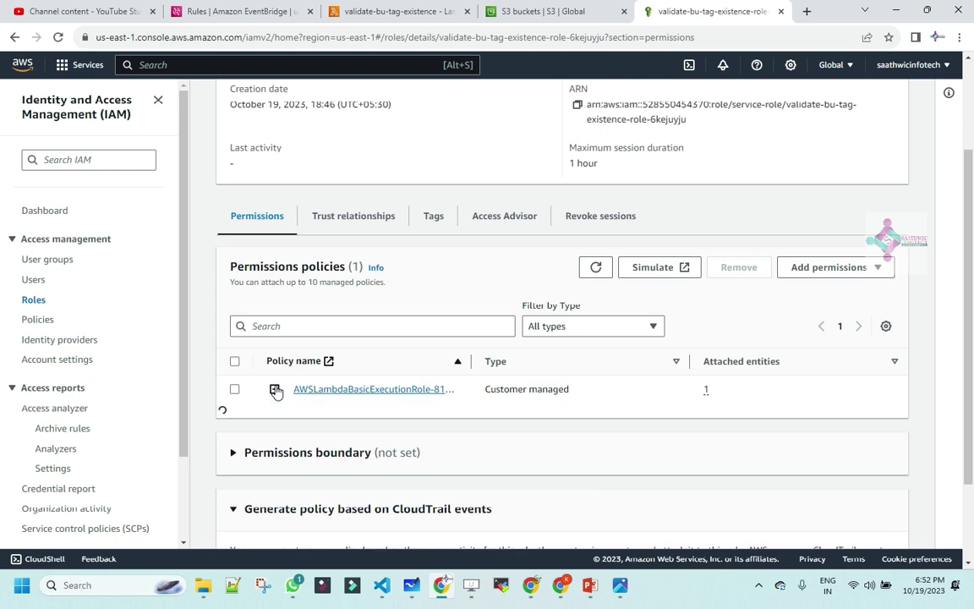
{"action": "scroll", "coordinate": [406, 375], "scroll_direction": "down", "scroll_amount": 4}
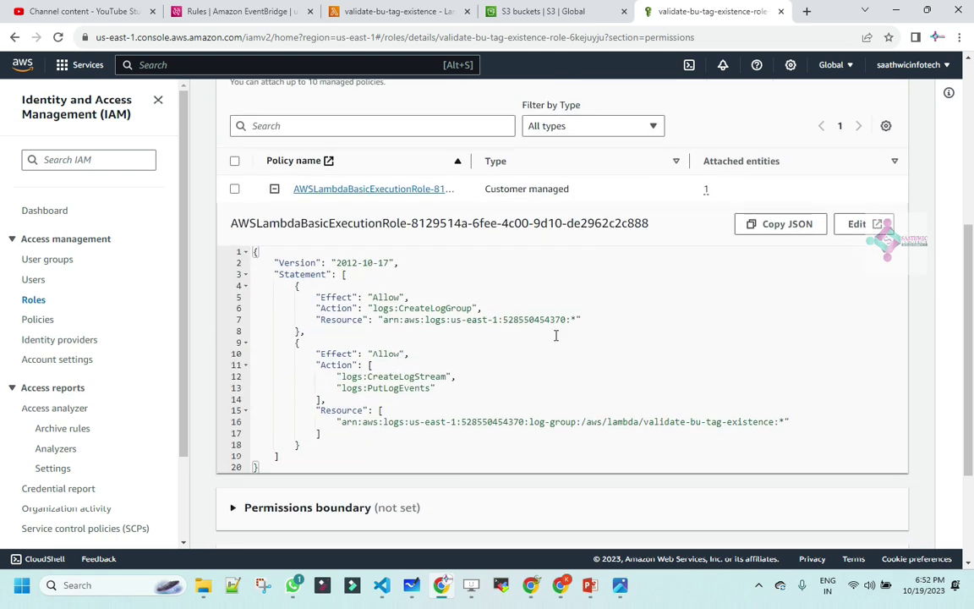
{"action": "left_click_drag", "start_coordinate": [610, 319], "coordinate": [354, 319]}
{"action": "left_click_drag", "start_coordinate": [486, 309], "coordinate": [359, 309]}
{"action": "left_click_drag", "start_coordinate": [464, 378], "coordinate": [342, 389]}
{"action": "left_click_drag", "start_coordinate": [431, 389], "coordinate": [358, 390]}
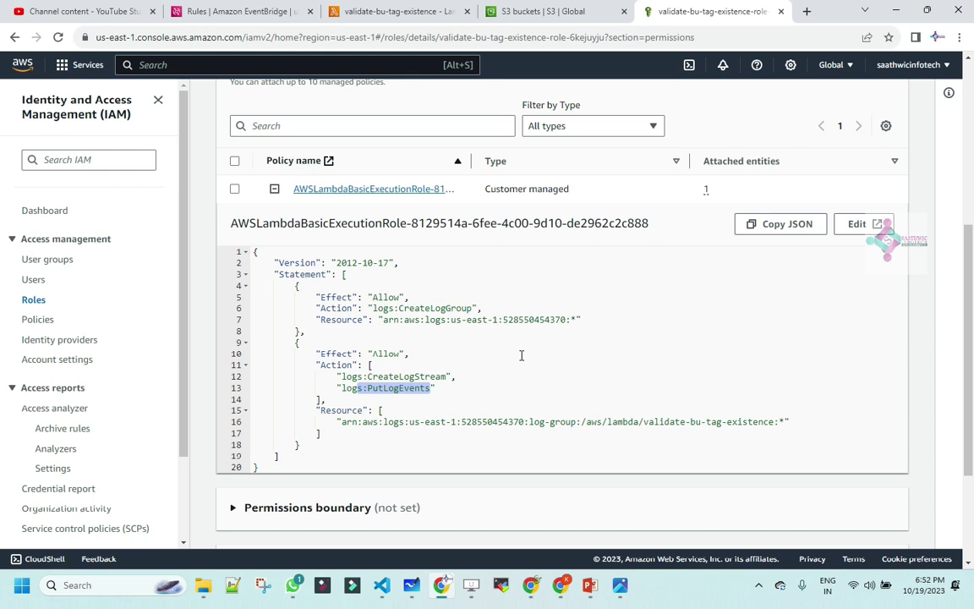
{"action": "scroll", "coordinate": [482, 361], "scroll_direction": "up", "scroll_amount": 3}
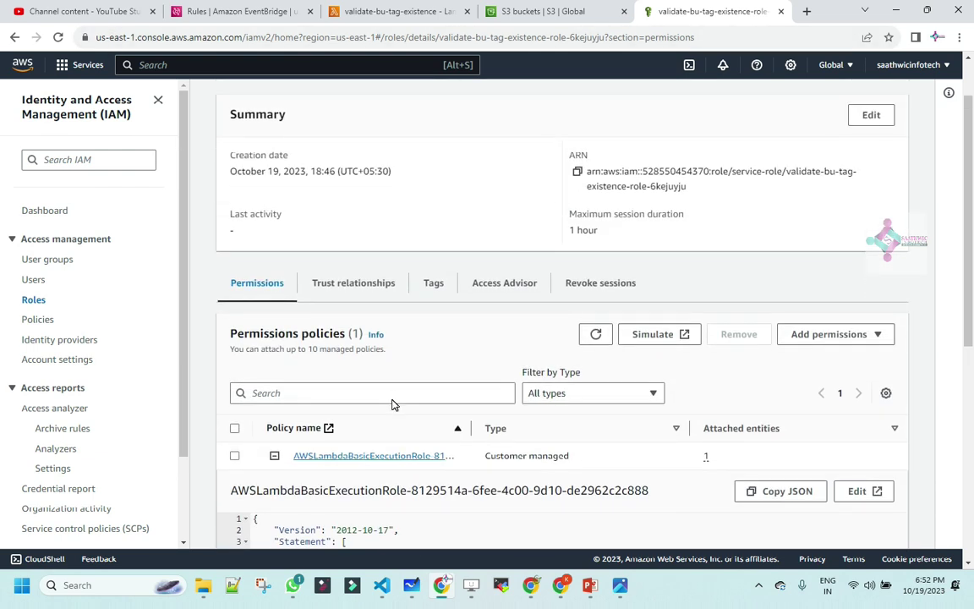
{"action": "scroll", "coordinate": [391, 404], "scroll_direction": "up", "scroll_amount": 1}
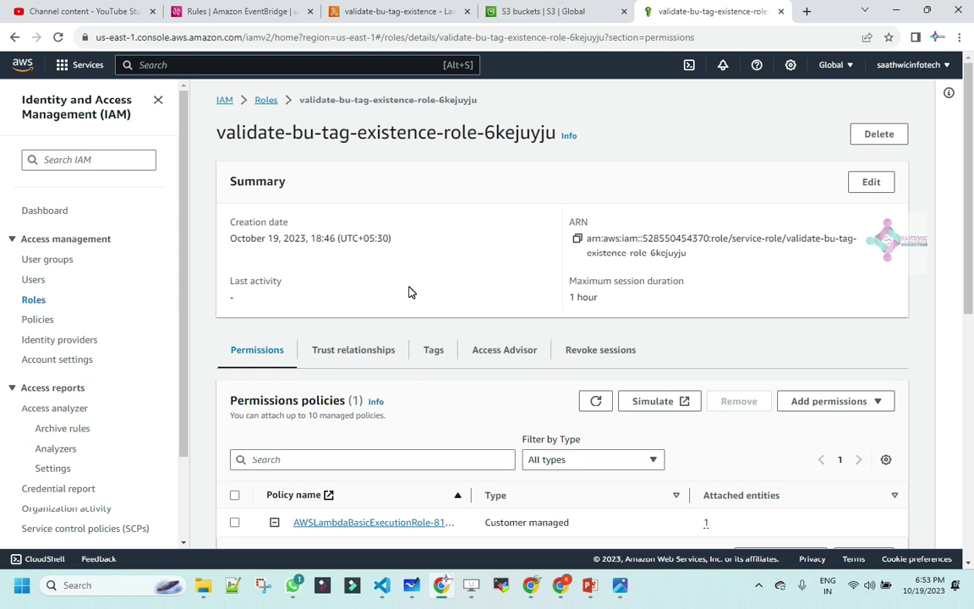
Revisit the S3 buckets list and review the function overview of validate-bu-tag-existence in Lambda
{"action": "left_click", "coordinate": [520, 10]}
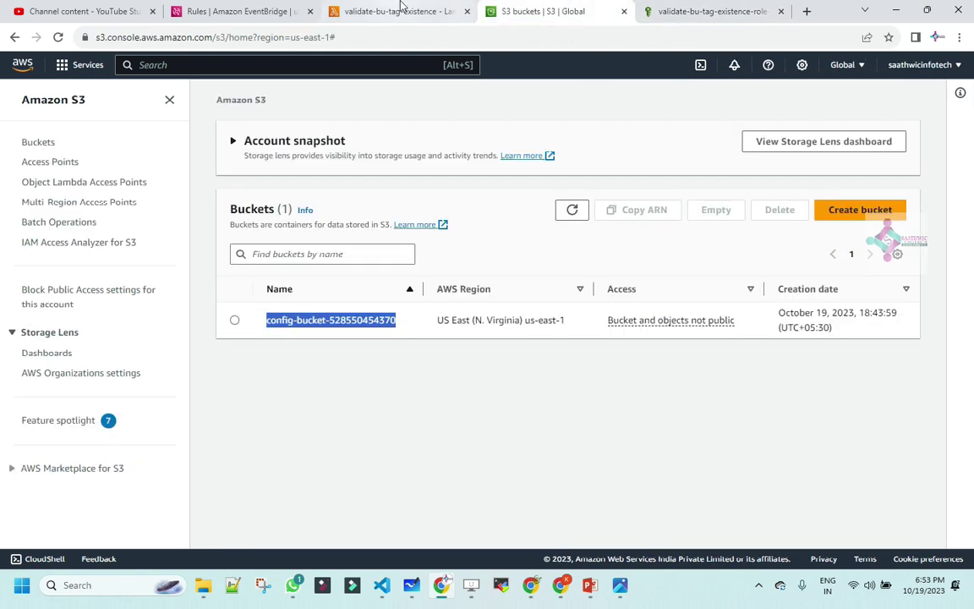
{"action": "left_click", "coordinate": [359, 12]}
{"action": "scroll", "coordinate": [364, 262], "scroll_direction": "up", "scroll_amount": 7}
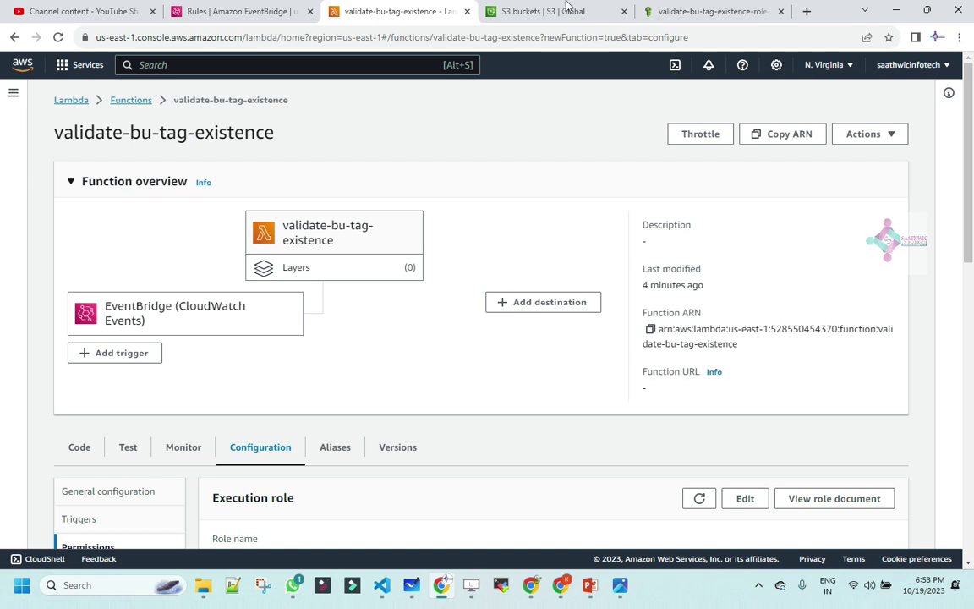
Return to the role in IAM and start an inline policy for it with EventBridge as the service
{"action": "left_click", "coordinate": [707, 12]}
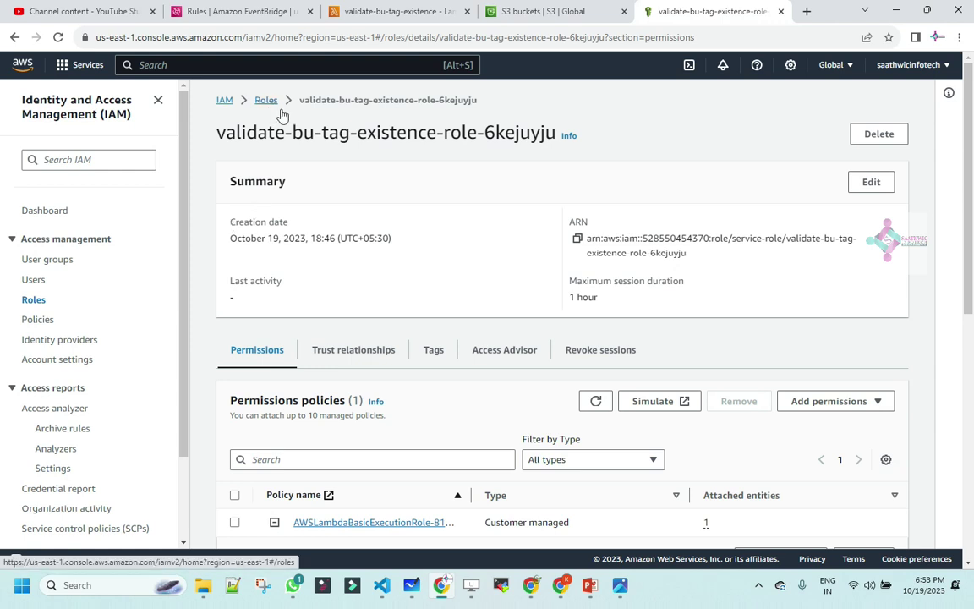
{"action": "scroll", "coordinate": [463, 304], "scroll_direction": "down", "scroll_amount": 2}
{"action": "left_click", "coordinate": [827, 267]}
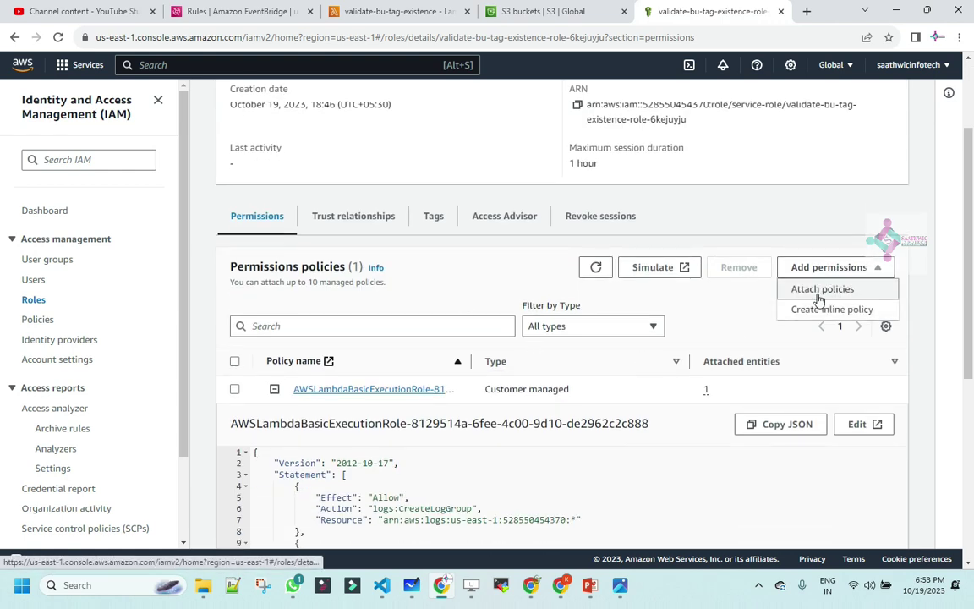
{"action": "left_click", "coordinate": [807, 310]}
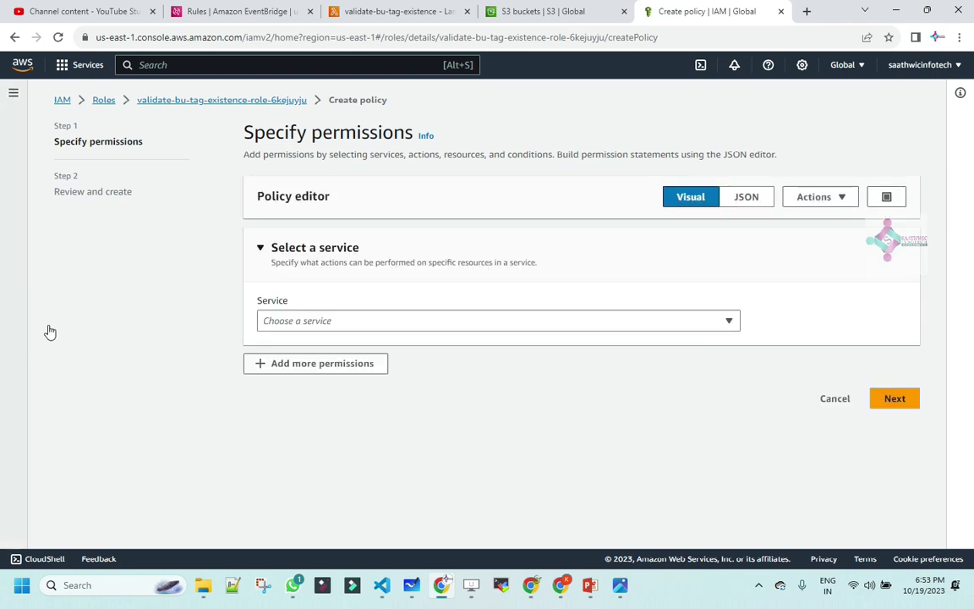
{"action": "type", "text": "eve"}
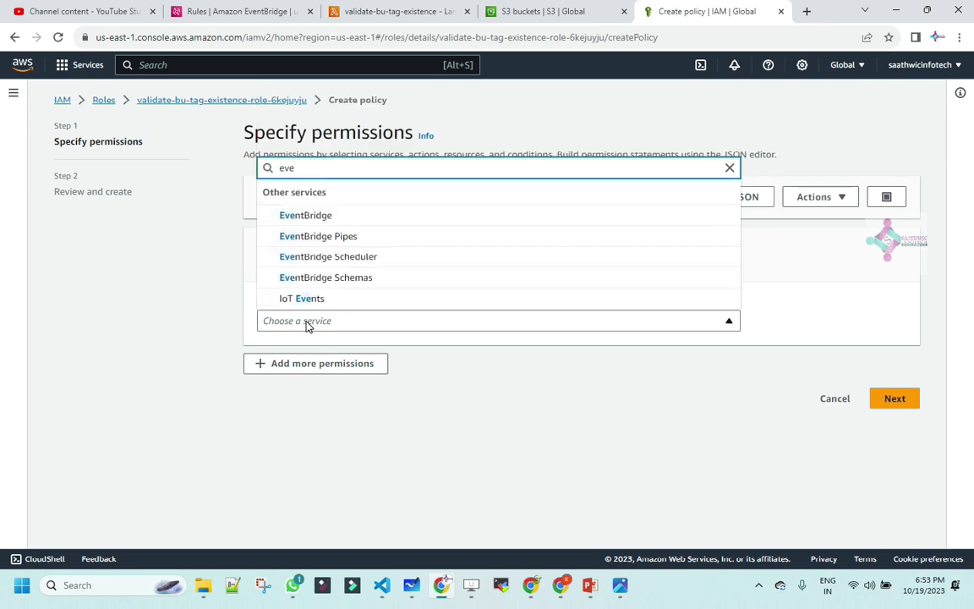
{"action": "left_click", "coordinate": [333, 216]}
Allow all EventBridge actions (events:*) on all resources in the inline policy
{"action": "scroll", "coordinate": [363, 330], "scroll_direction": "down", "scroll_amount": 2}
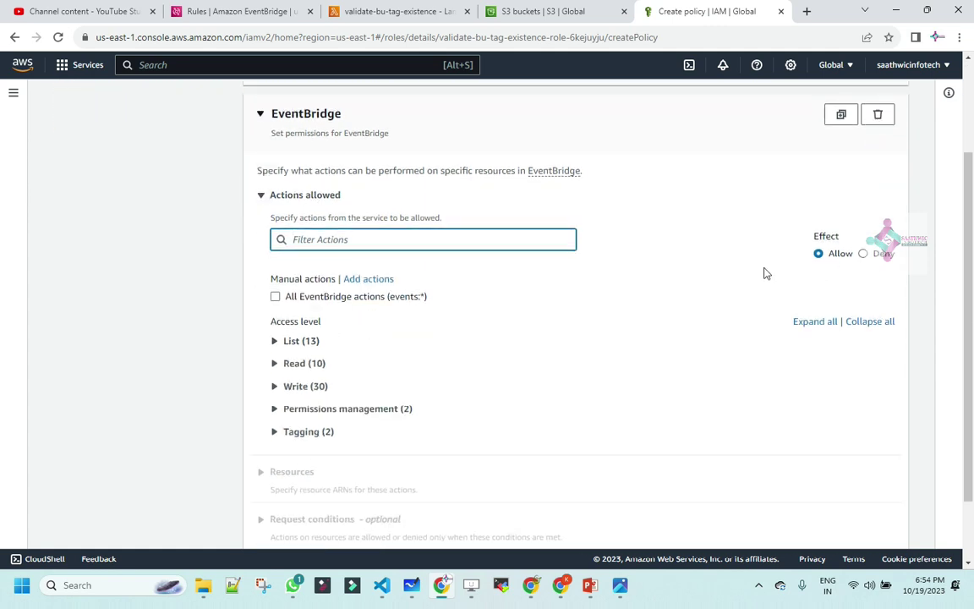
{"action": "left_click", "coordinate": [274, 296]}
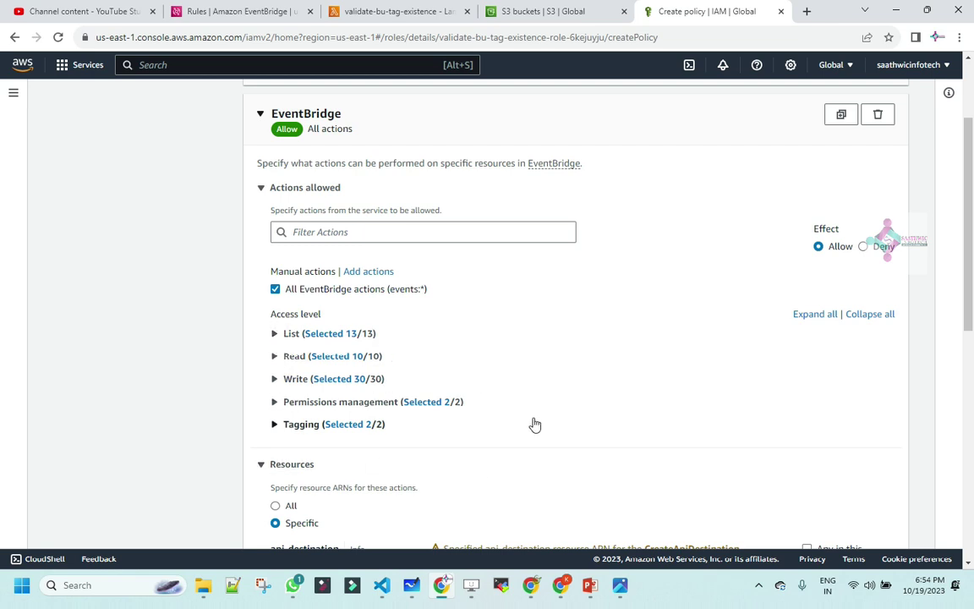
{"action": "scroll", "coordinate": [592, 338], "scroll_direction": "down", "scroll_amount": 1}
{"action": "scroll", "coordinate": [597, 321], "scroll_direction": "down", "scroll_amount": 2}
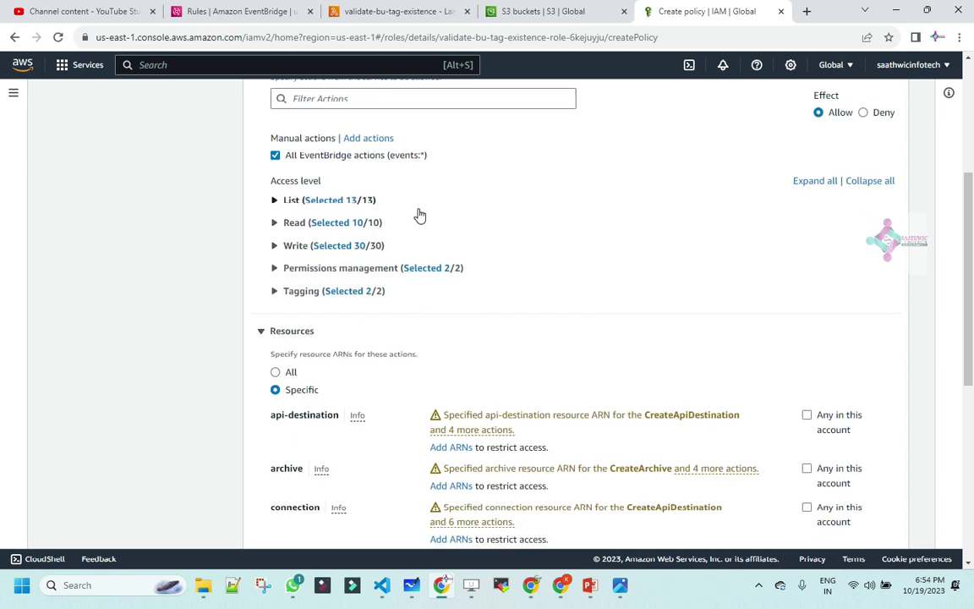
{"action": "scroll", "coordinate": [422, 215], "scroll_direction": "down", "scroll_amount": 2}
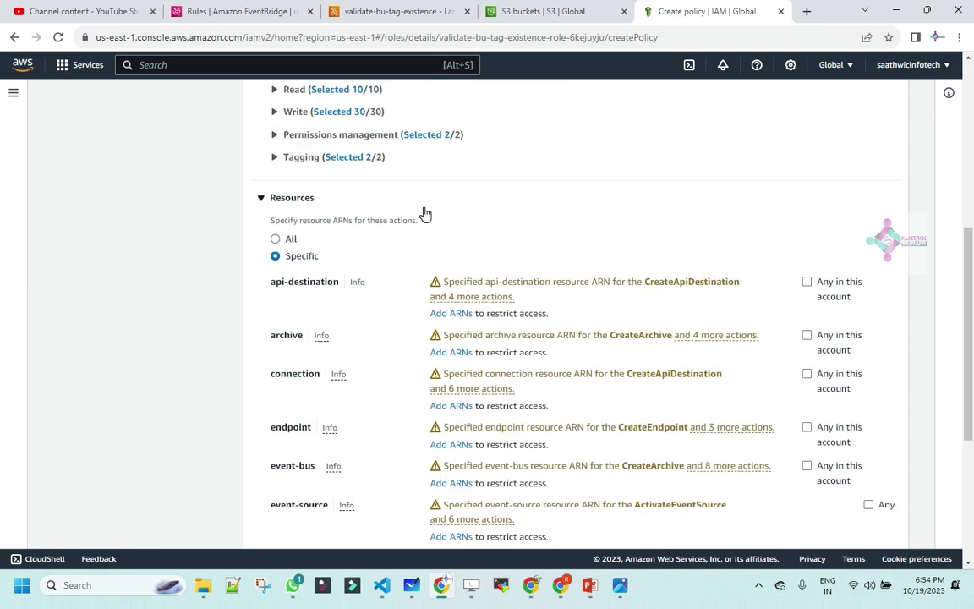
{"action": "left_click", "coordinate": [276, 240]}
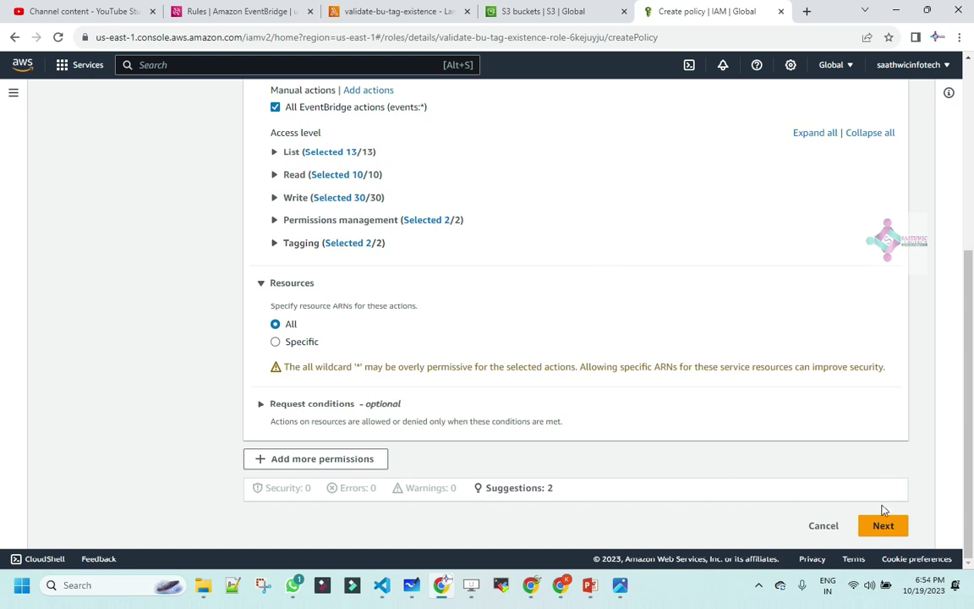
Name the inline policy Permissionforeventbridge, create it, and check it in the role's permissions policies
{"action": "left_click", "coordinate": [879, 535]}
{"action": "left_click", "coordinate": [319, 265]}
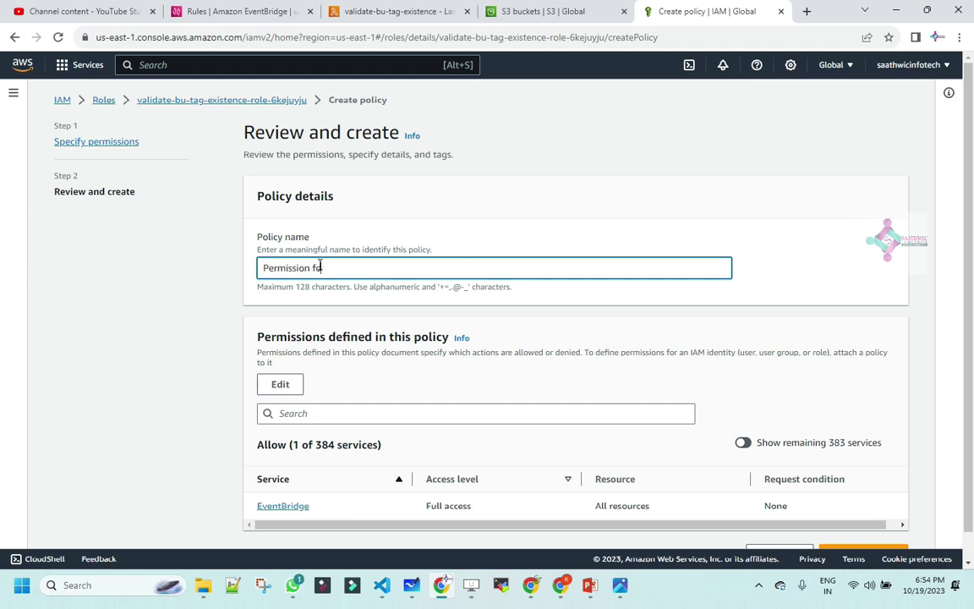
{"action": "type", "text": "Permissionforeventbridge"}
{"action": "scroll", "coordinate": [724, 449], "scroll_direction": "down", "scroll_amount": 1}
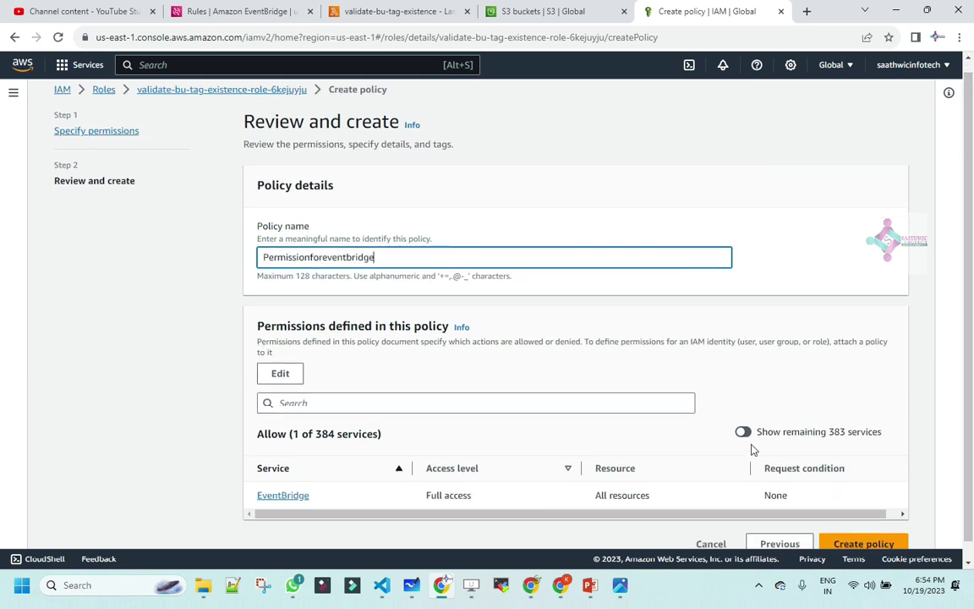
{"action": "left_click", "coordinate": [849, 529]}
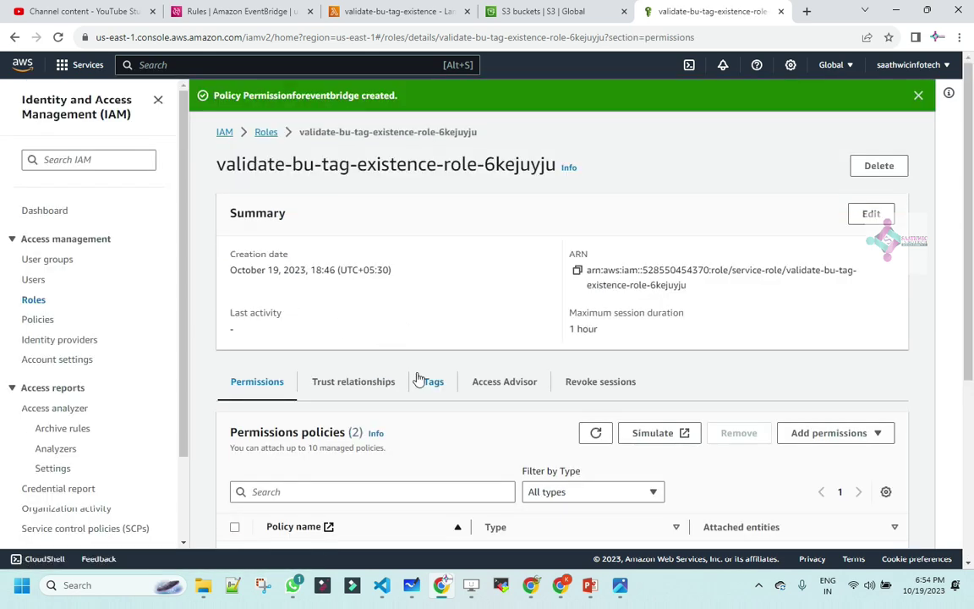
{"action": "scroll", "coordinate": [414, 385], "scroll_direction": "down", "scroll_amount": 2}
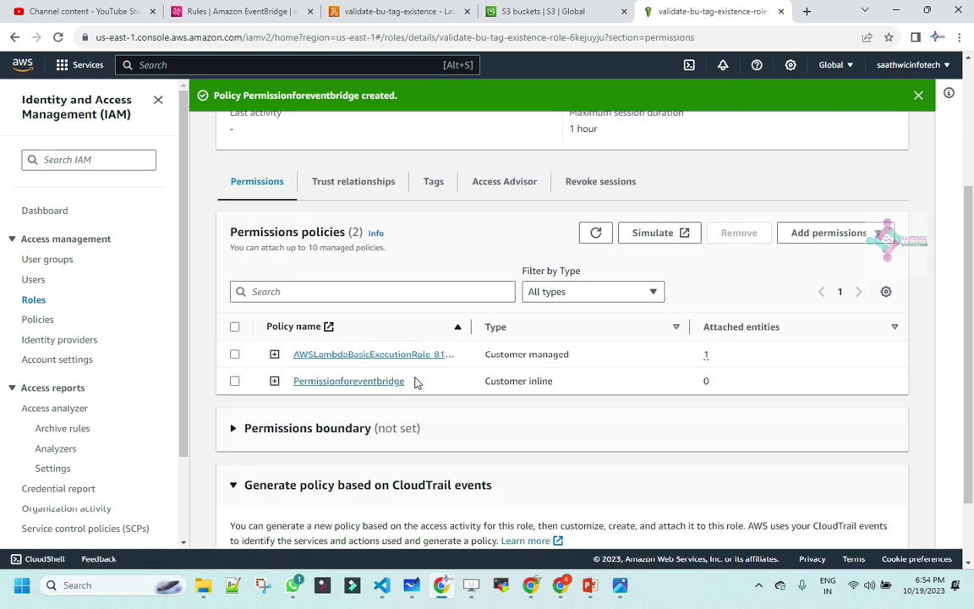
{"action": "scroll", "coordinate": [576, 326], "scroll_direction": "down", "scroll_amount": 2}
{"action": "scroll", "coordinate": [564, 350], "scroll_direction": "up", "scroll_amount": 3}
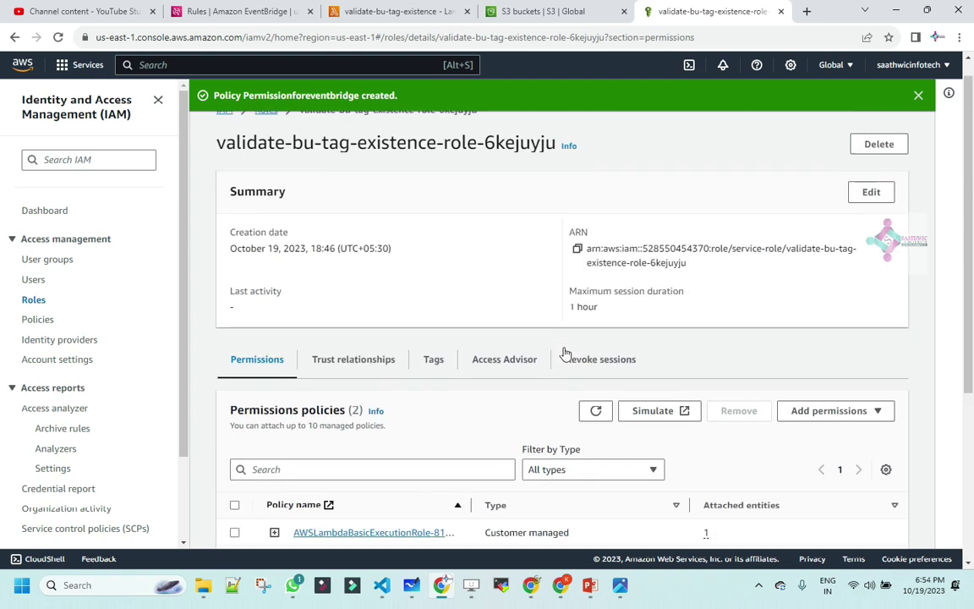
{"action": "scroll", "coordinate": [564, 353], "scroll_direction": "up", "scroll_amount": 1}
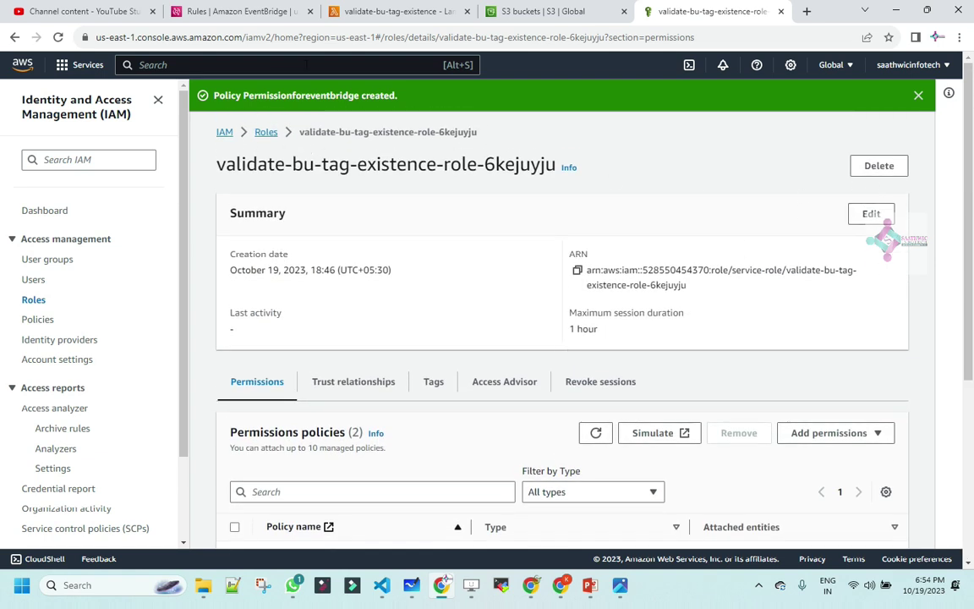
Start a new S3 bucket named testingsaathwic and go through its settings to the optional tags section
{"action": "left_click", "coordinate": [509, 13]}
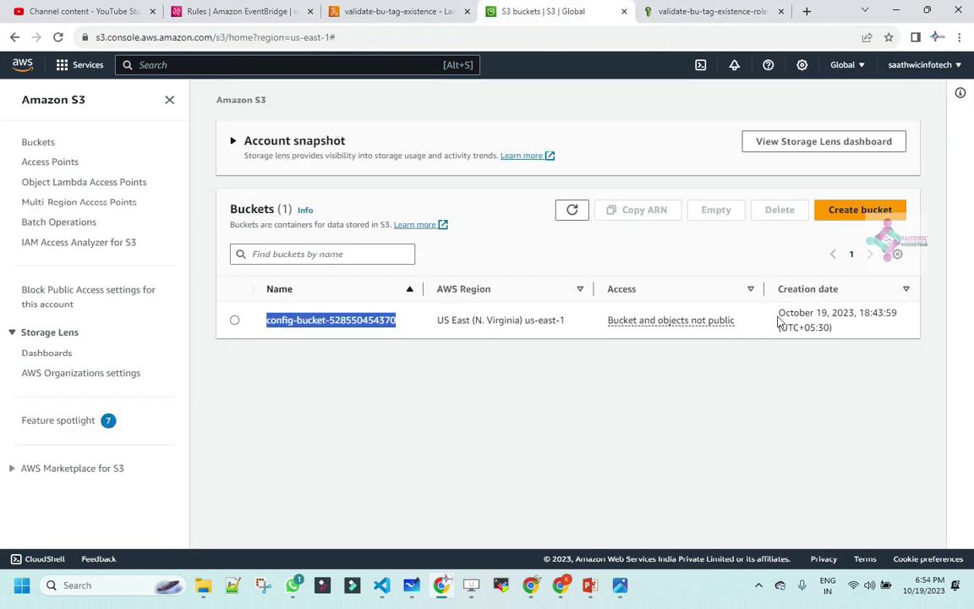
{"action": "left_click", "coordinate": [855, 209]}
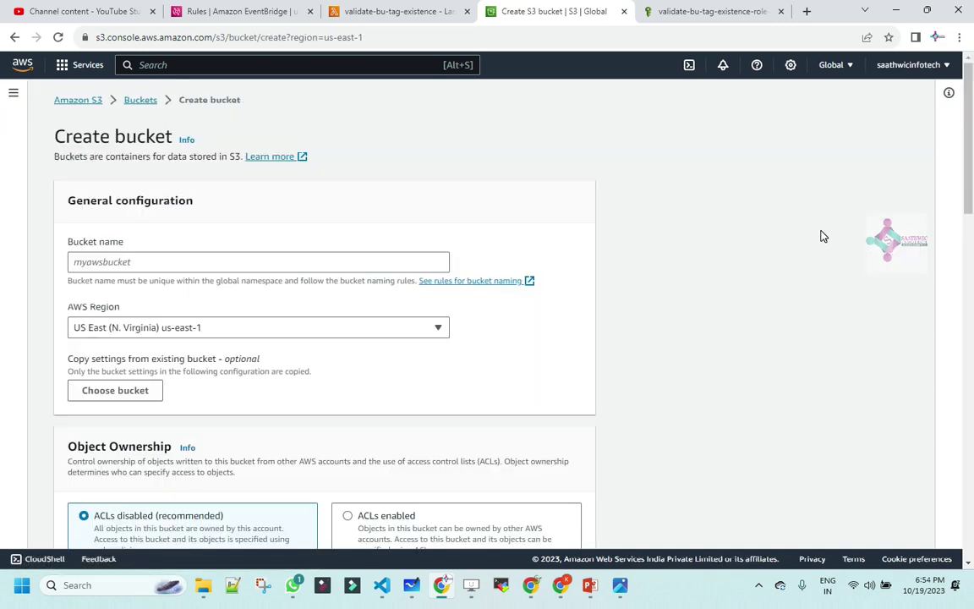
{"action": "left_click", "coordinate": [113, 261]}
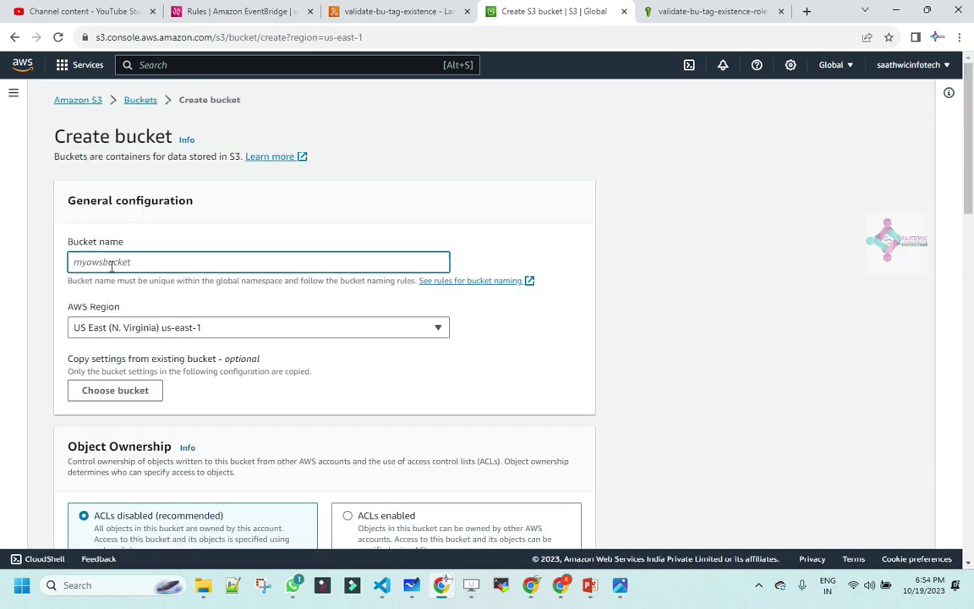
{"action": "type", "text": "te"}
{"action": "scroll", "coordinate": [176, 266], "scroll_direction": "down", "scroll_amount": 15}
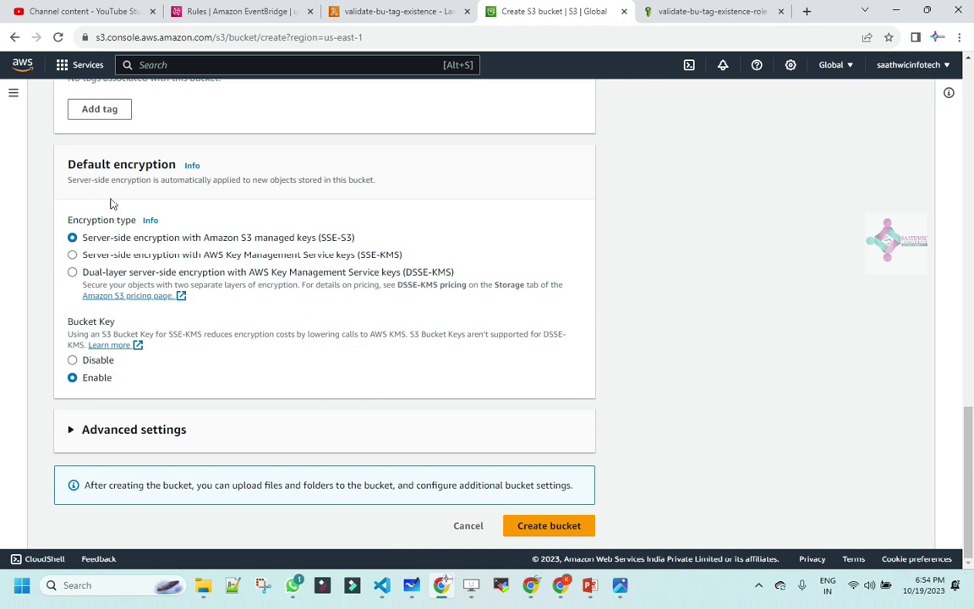
{"action": "scroll", "coordinate": [76, 187], "scroll_direction": "up", "scroll_amount": 3}
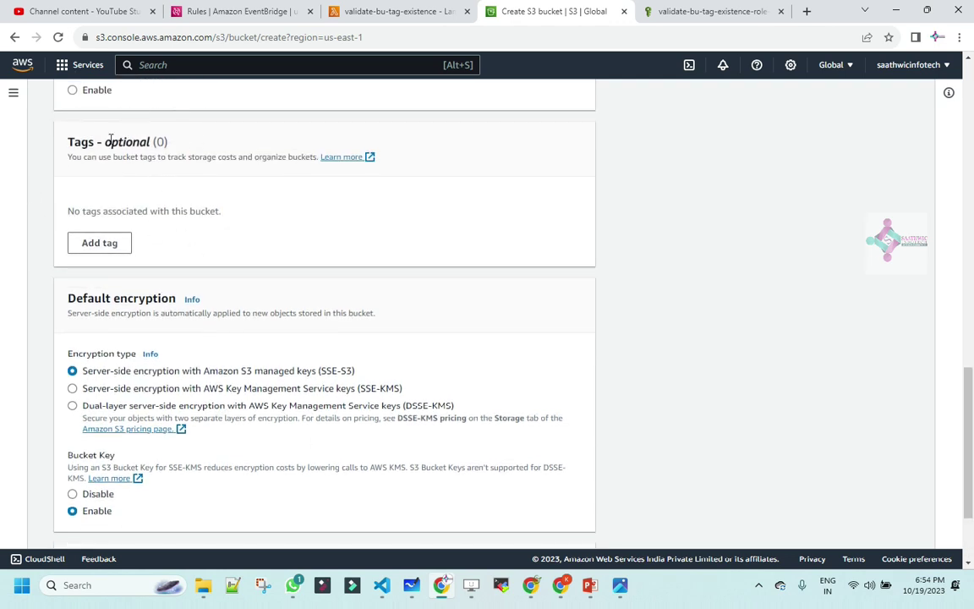
Review the APPNAME tag check and the SNS notification branch in the validate-bu-tag-existence Lambda code
{"action": "left_click", "coordinate": [364, 11]}
{"action": "scroll", "coordinate": [244, 353], "scroll_direction": "down", "scroll_amount": 3}
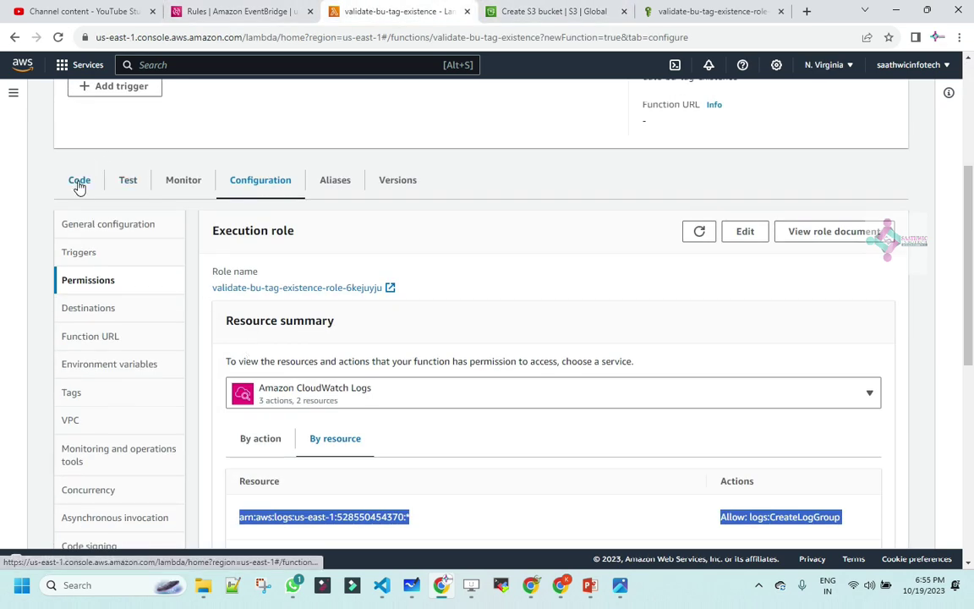
{"action": "left_click", "coordinate": [79, 184]}
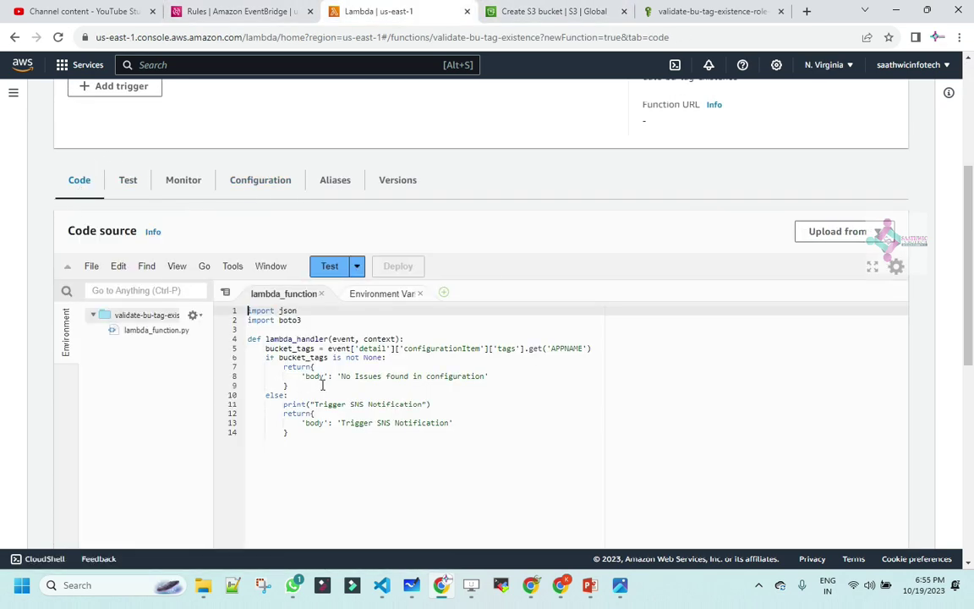
{"action": "left_click_drag", "start_coordinate": [396, 359], "coordinate": [270, 357]}
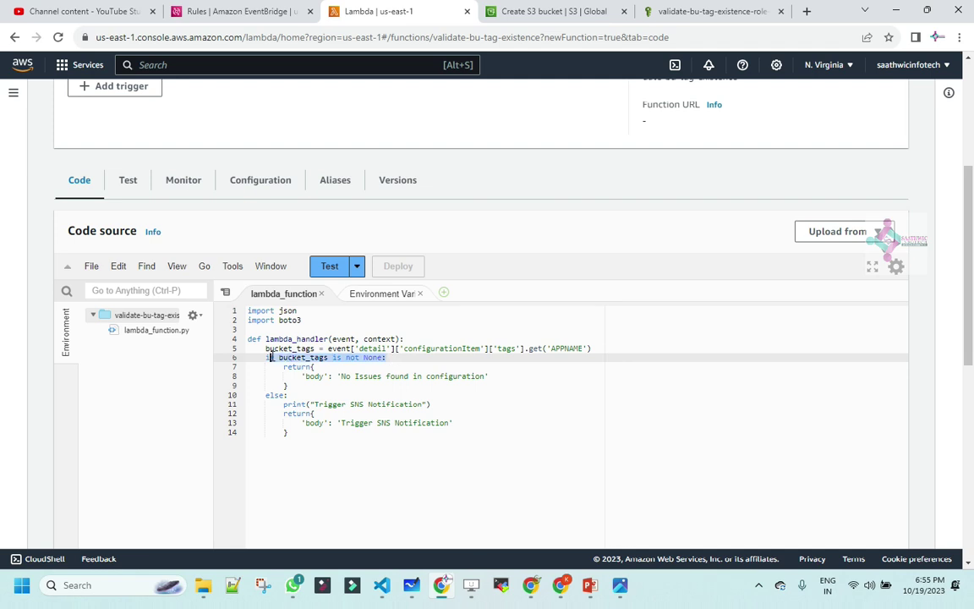
{"action": "left_click_drag", "start_coordinate": [284, 404], "coordinate": [432, 406]}
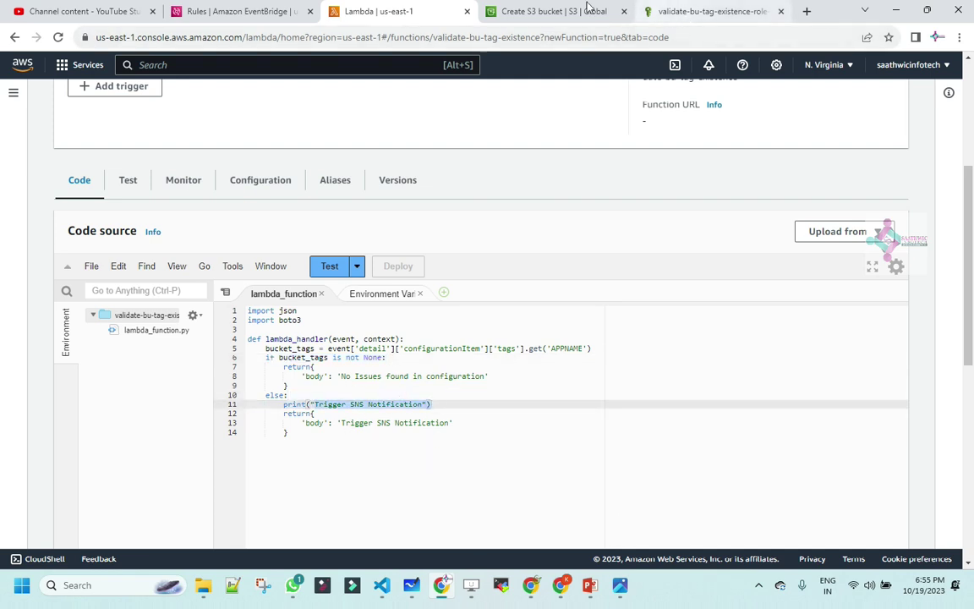
Create the testingsaathwic bucket with the default settings and no tags
{"action": "left_click", "coordinate": [545, 9]}
{"action": "scroll", "coordinate": [513, 439], "scroll_direction": "up", "scroll_amount": 20}
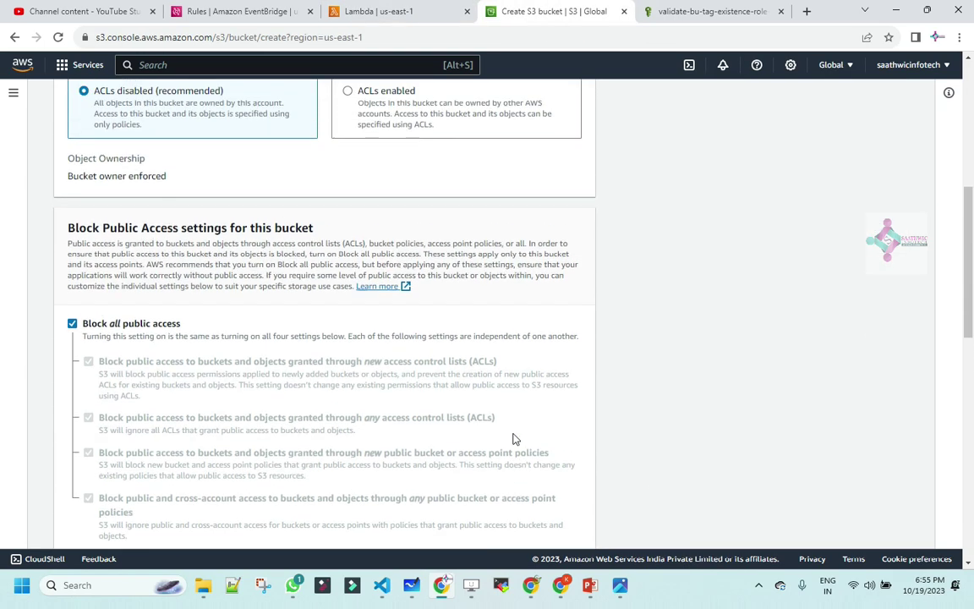
{"action": "scroll", "coordinate": [513, 439], "scroll_direction": "down", "scroll_amount": 7}
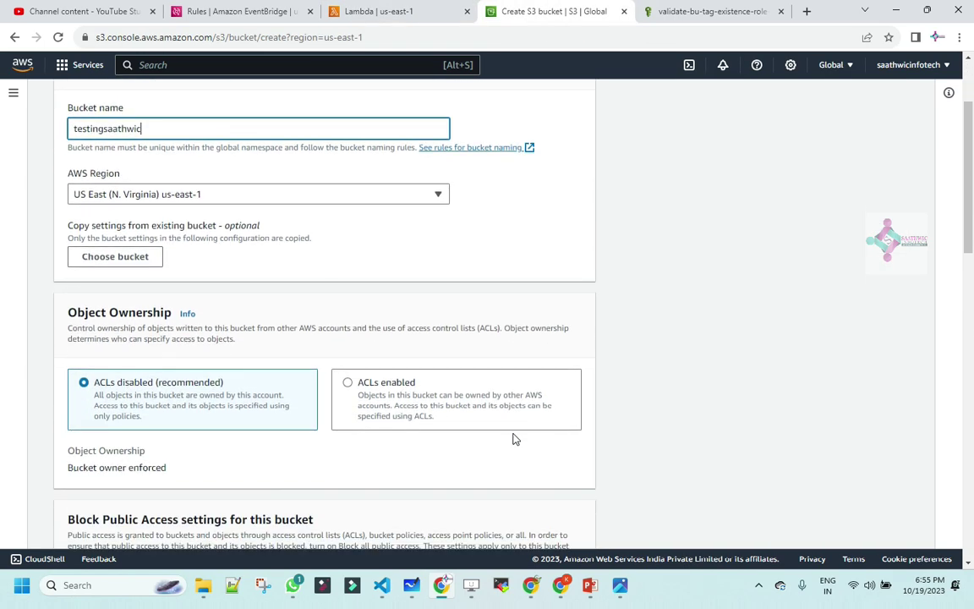
{"action": "scroll", "coordinate": [496, 453], "scroll_direction": "down", "scroll_amount": 3}
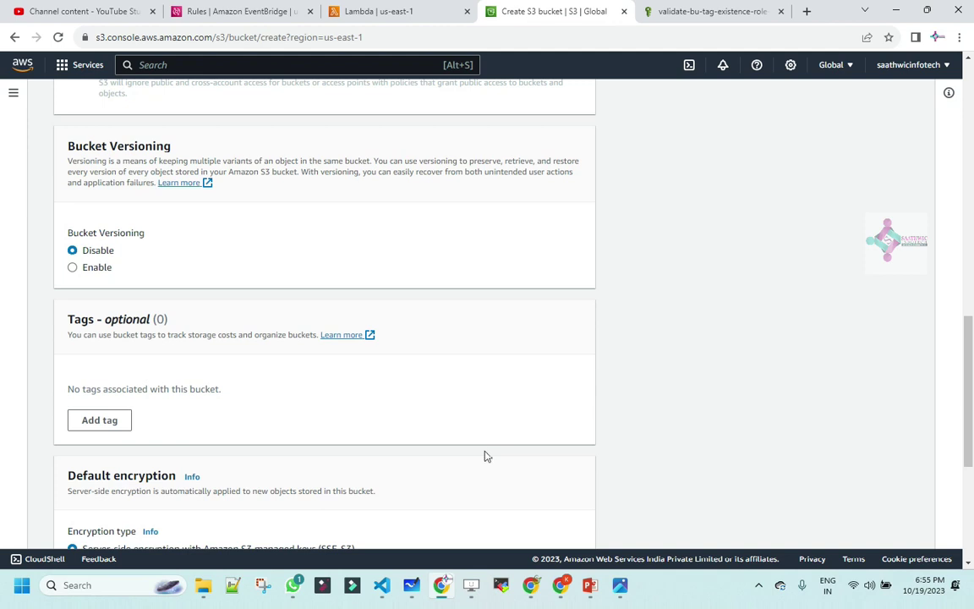
{"action": "scroll", "coordinate": [486, 443], "scroll_direction": "down", "scroll_amount": 4}
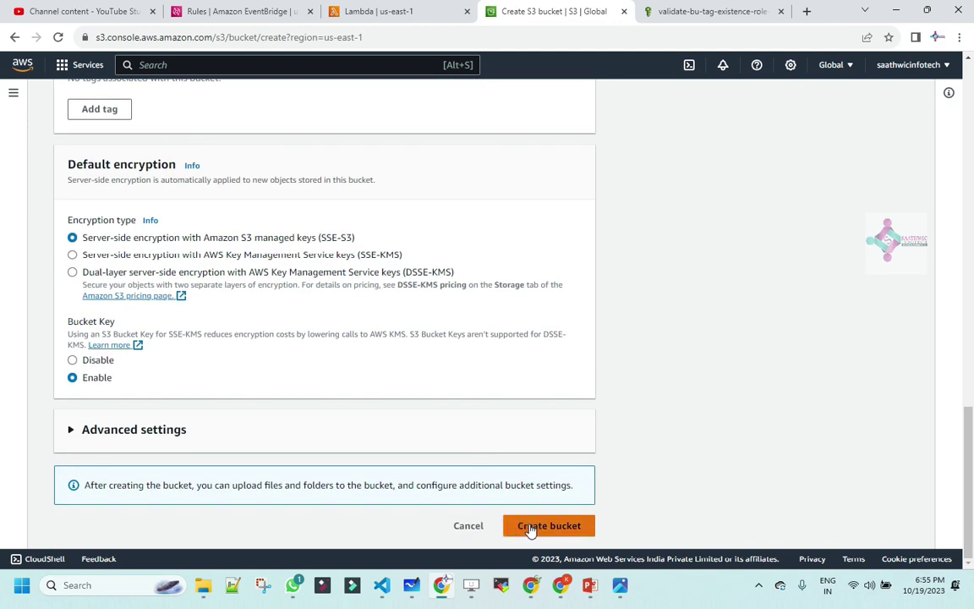
{"action": "left_click", "coordinate": [533, 526]}
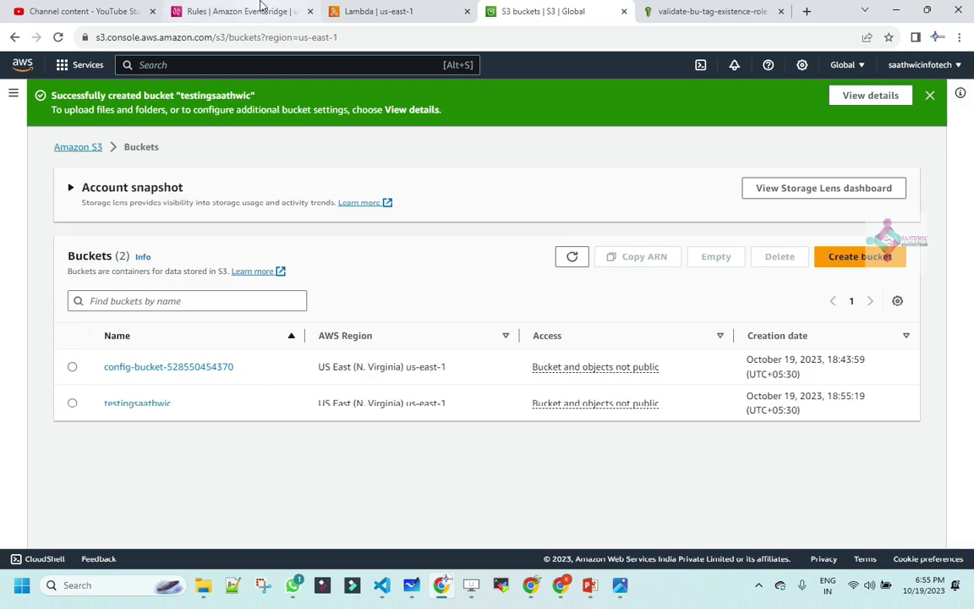
Open the Lambda function's CloudWatch logs from its monitoring page and go to the list of all log groups
{"action": "left_click", "coordinate": [369, 12]}
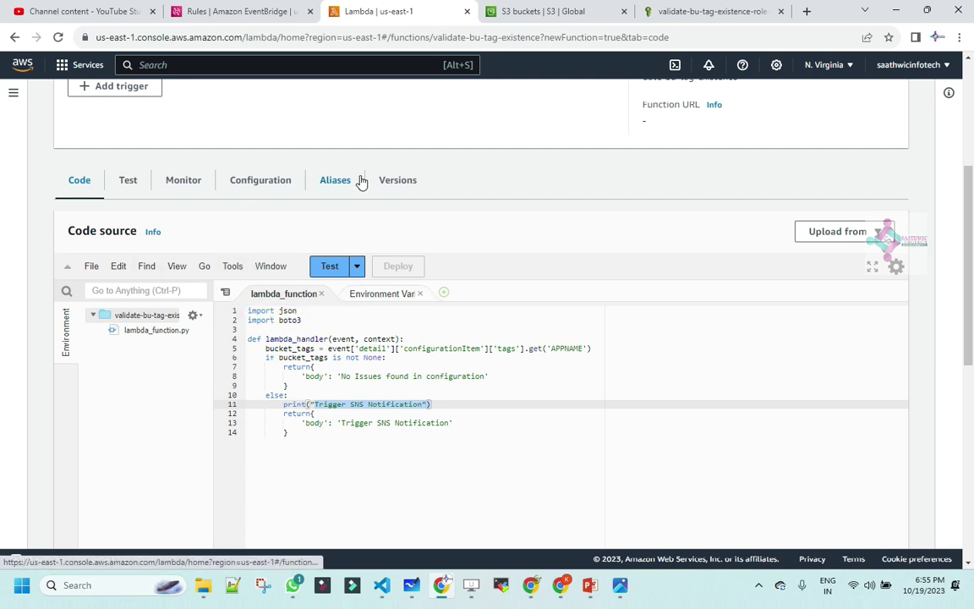
{"action": "left_click", "coordinate": [183, 180]}
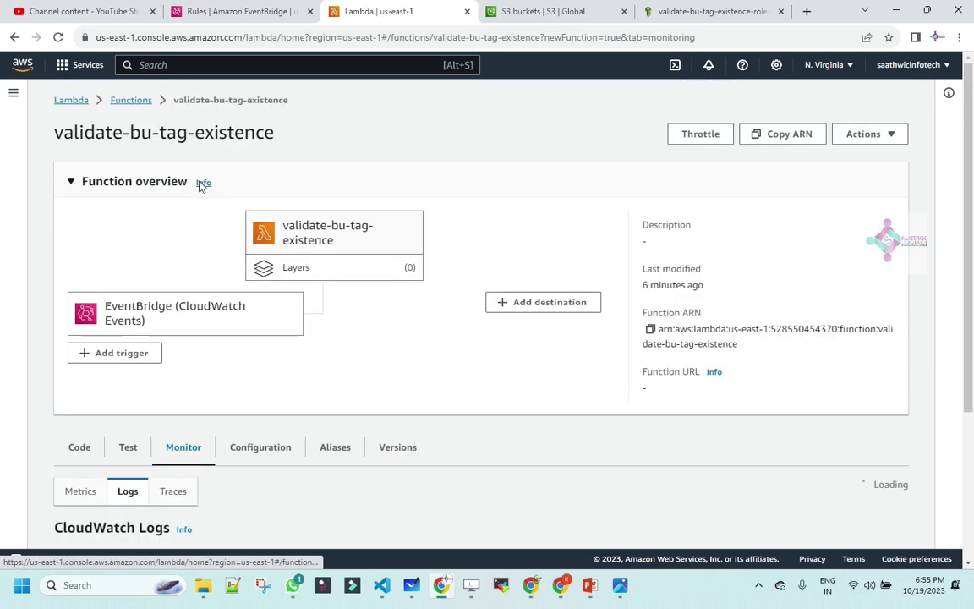
{"action": "scroll", "coordinate": [209, 434], "scroll_direction": "down", "scroll_amount": 4}
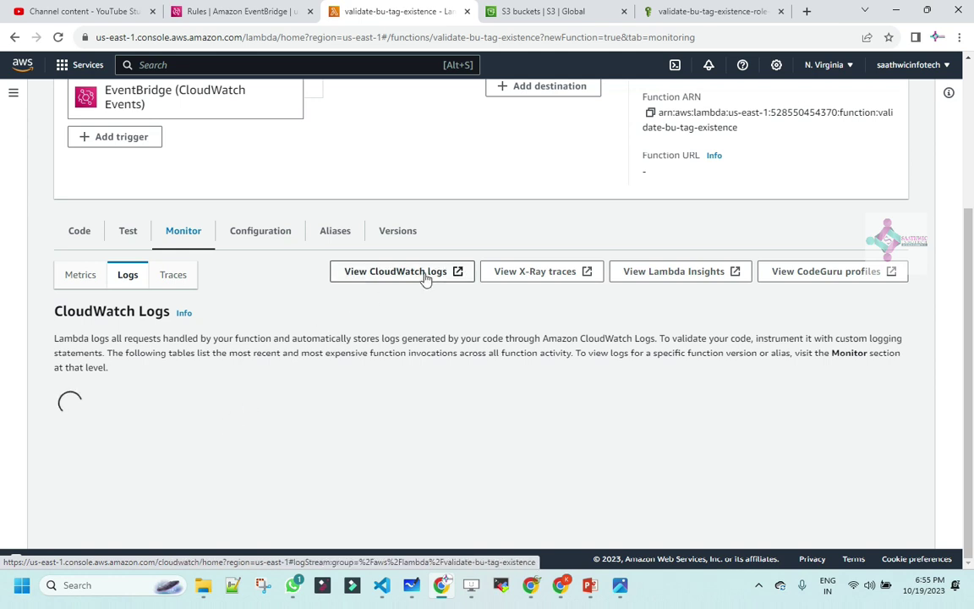
{"action": "left_click", "coordinate": [425, 277]}
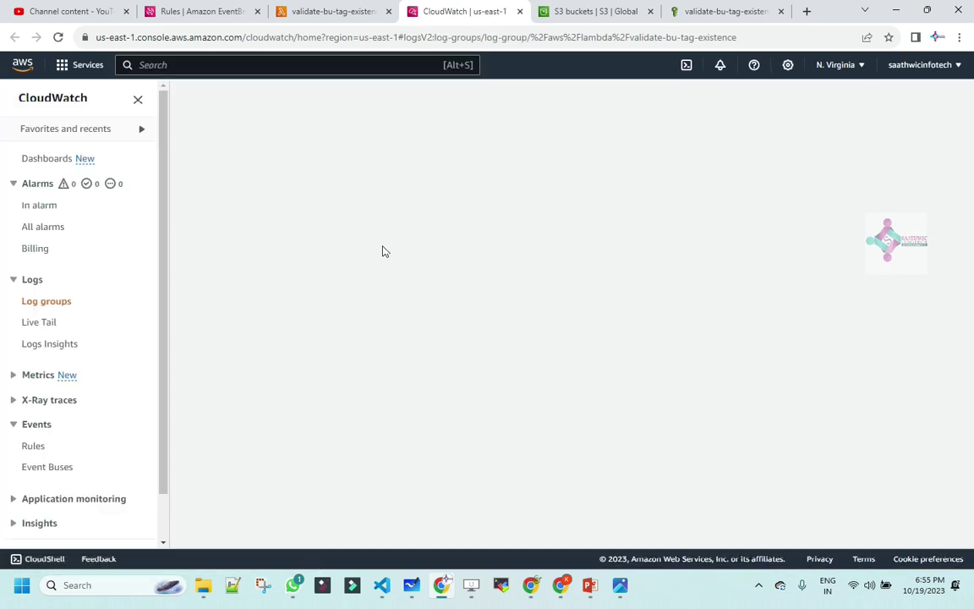
{"action": "left_click", "coordinate": [56, 307]}
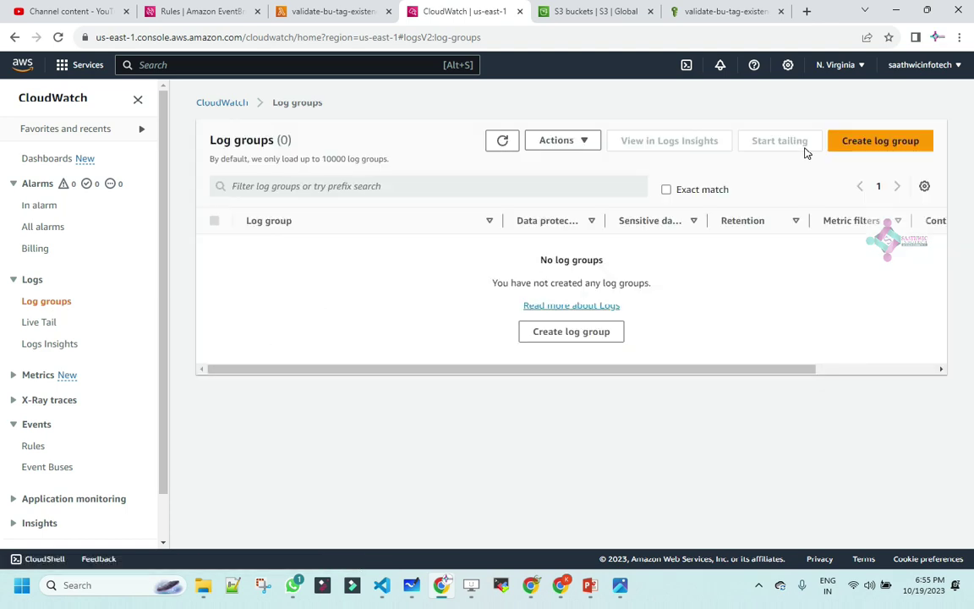
Refresh the CloudWatch log groups list repeatedly to check for the Lambda function's log group
{"action": "left_click", "coordinate": [502, 141]}
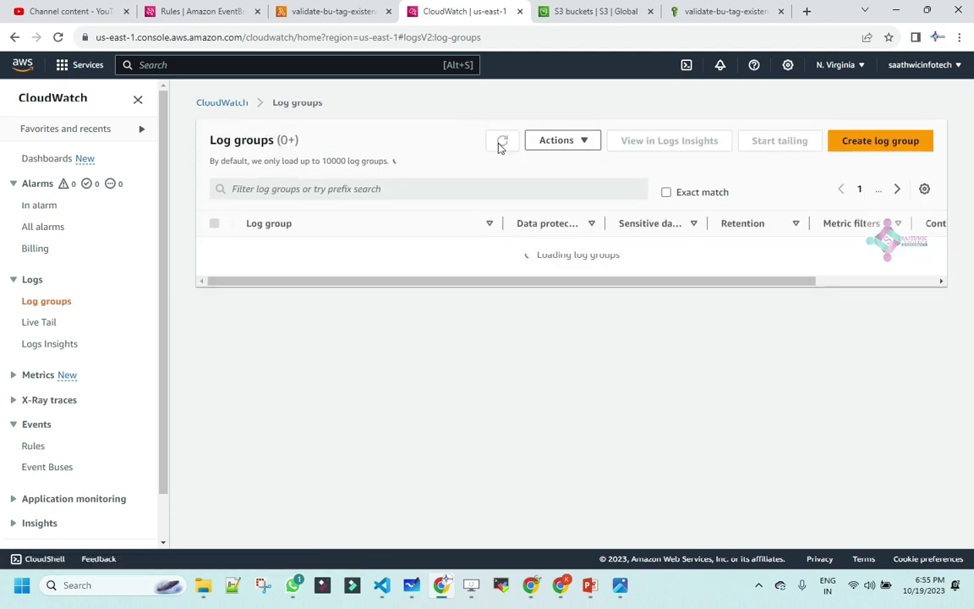
{"action": "left_click", "coordinate": [501, 144]}
{"action": "left_click", "coordinate": [501, 143]}
{"action": "left_click", "coordinate": [501, 144]}
{"action": "left_click", "coordinate": [501, 143]}
{"action": "left_click", "coordinate": [501, 143]}
{"action": "left_click", "coordinate": [501, 143]}
{"action": "left_click", "coordinate": [501, 144]}
{"action": "left_click", "coordinate": [501, 143]}
{"action": "left_click", "coordinate": [501, 143]}
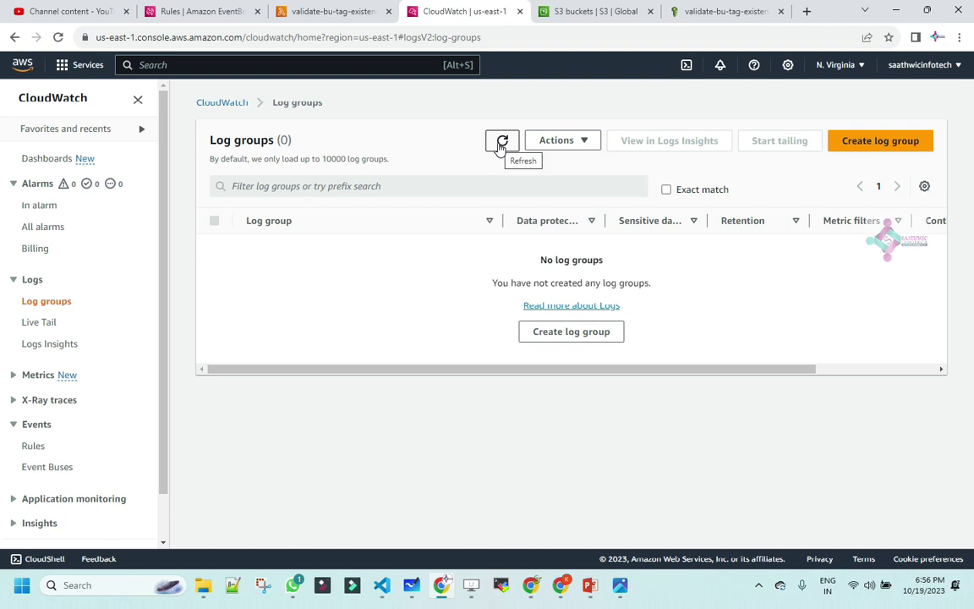
{"action": "left_click", "coordinate": [501, 144]}
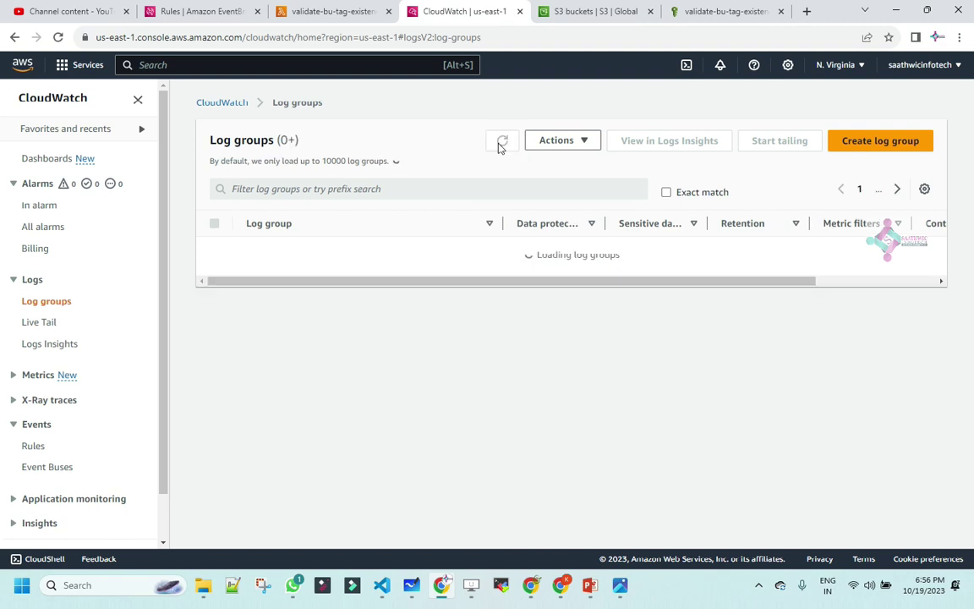
{"action": "left_click", "coordinate": [501, 144]}
{"action": "left_click", "coordinate": [501, 143]}
{"action": "left_click", "coordinate": [501, 144]}
Revisit the EventBridge rules list, and review the overview and source code of the validate-bu-tag-existence function
{"action": "left_click", "coordinate": [203, 11]}
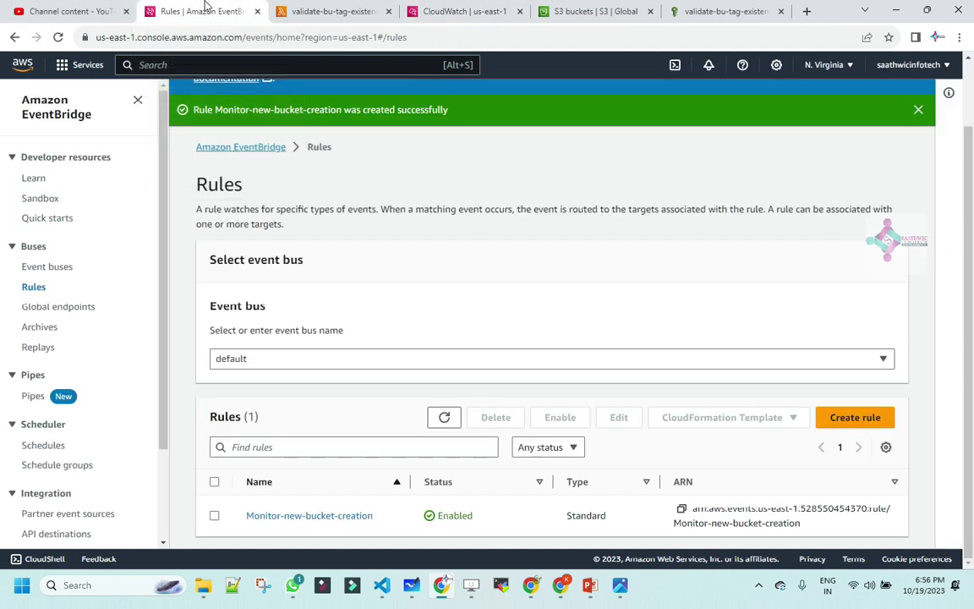
{"action": "left_click", "coordinate": [325, 13]}
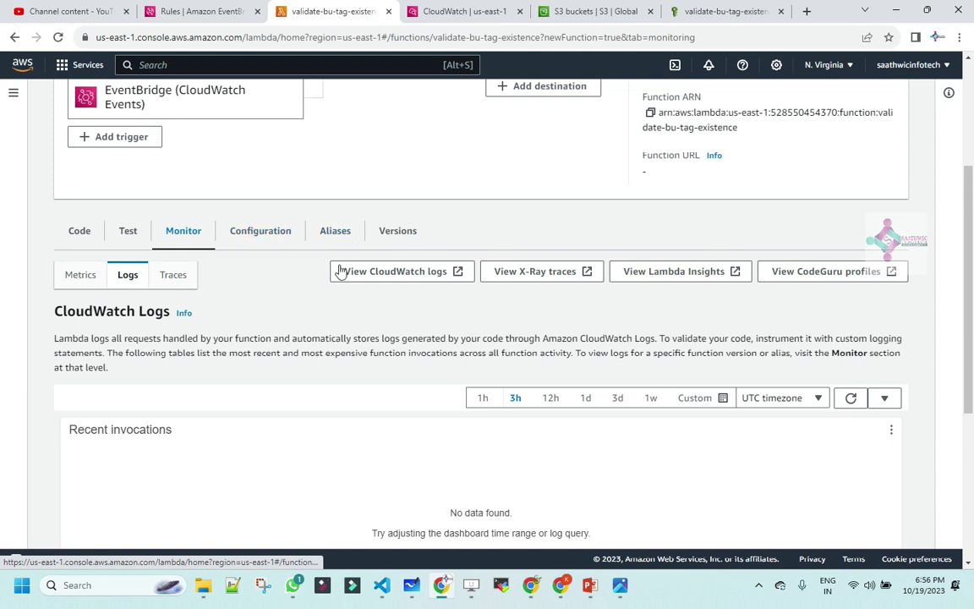
{"action": "scroll", "coordinate": [350, 290], "scroll_direction": "up", "scroll_amount": 3}
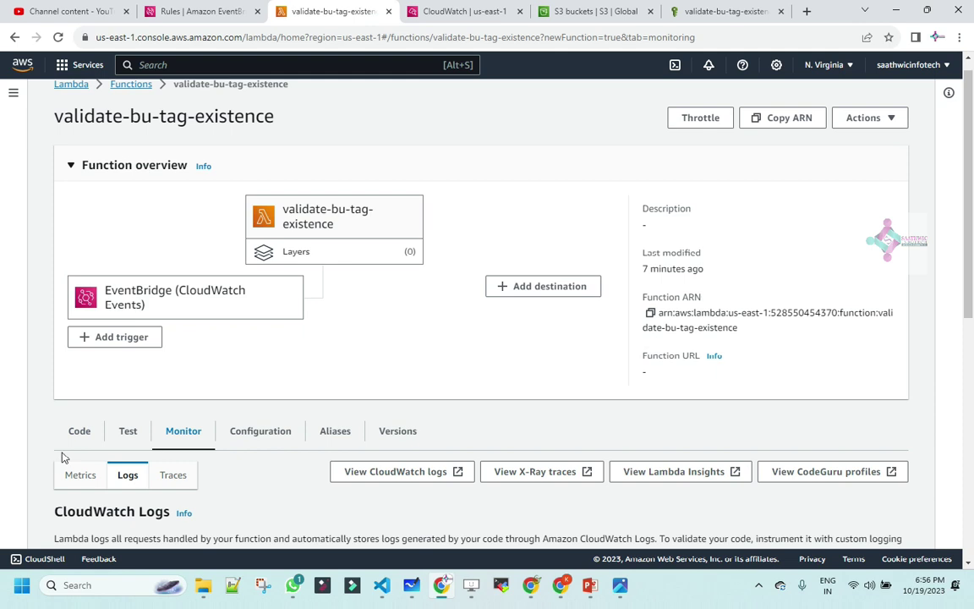
{"action": "left_click", "coordinate": [79, 431]}
{"action": "scroll", "coordinate": [228, 430], "scroll_direction": "down", "scroll_amount": 3}
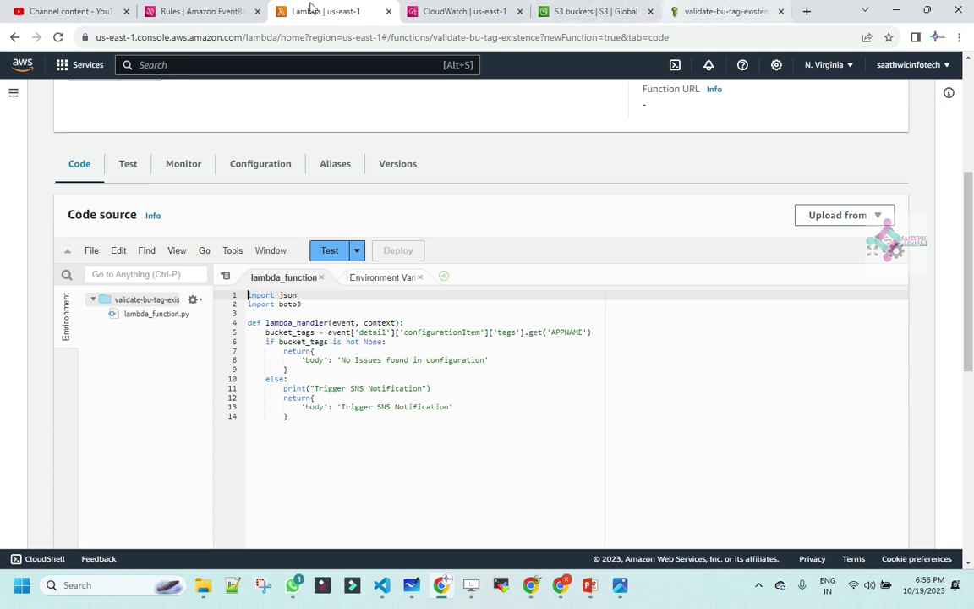
Refresh the CloudWatch log groups and open the log stream in /aws/lambda/validate-bu-tag-existence
{"action": "left_click", "coordinate": [438, 15]}
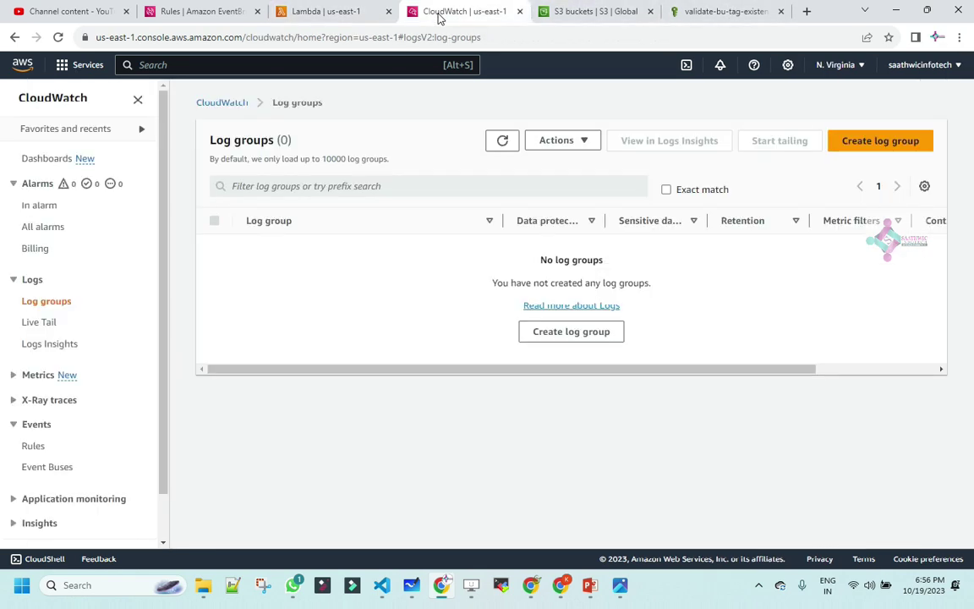
{"action": "left_click", "coordinate": [503, 143]}
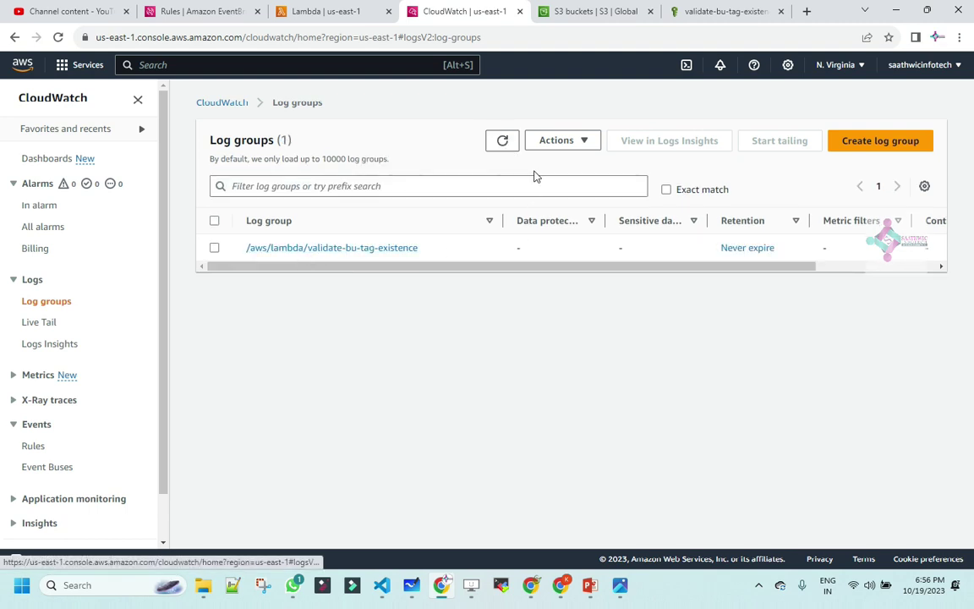
{"action": "left_click", "coordinate": [285, 249]}
{"action": "scroll", "coordinate": [309, 355], "scroll_direction": "down", "scroll_amount": 1}
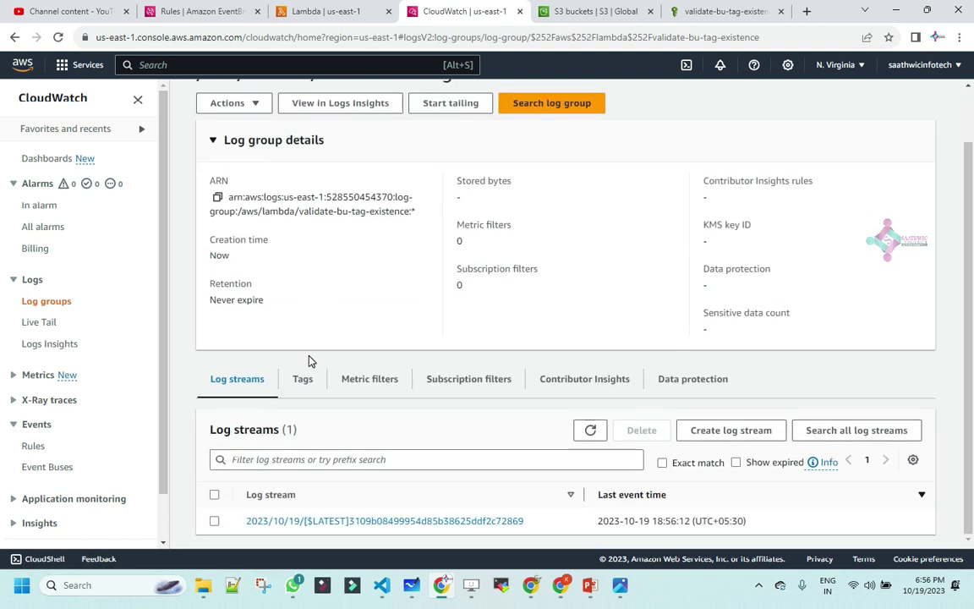
{"action": "left_click", "coordinate": [365, 521]}
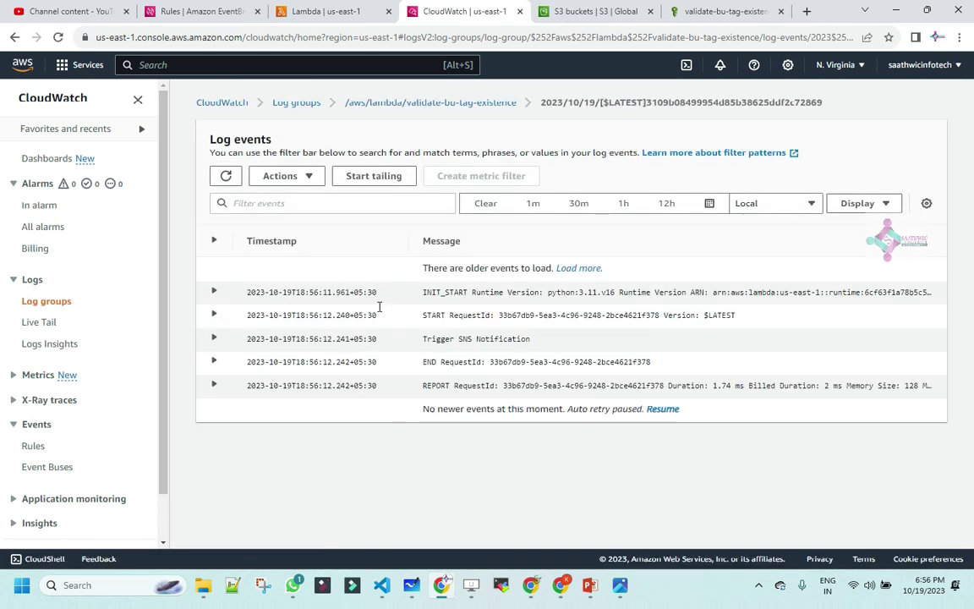
Expand the first four log events of the stream and highlight the Trigger SNS Notification message
{"action": "left_click", "coordinate": [213, 291]}
{"action": "left_click", "coordinate": [215, 354]}
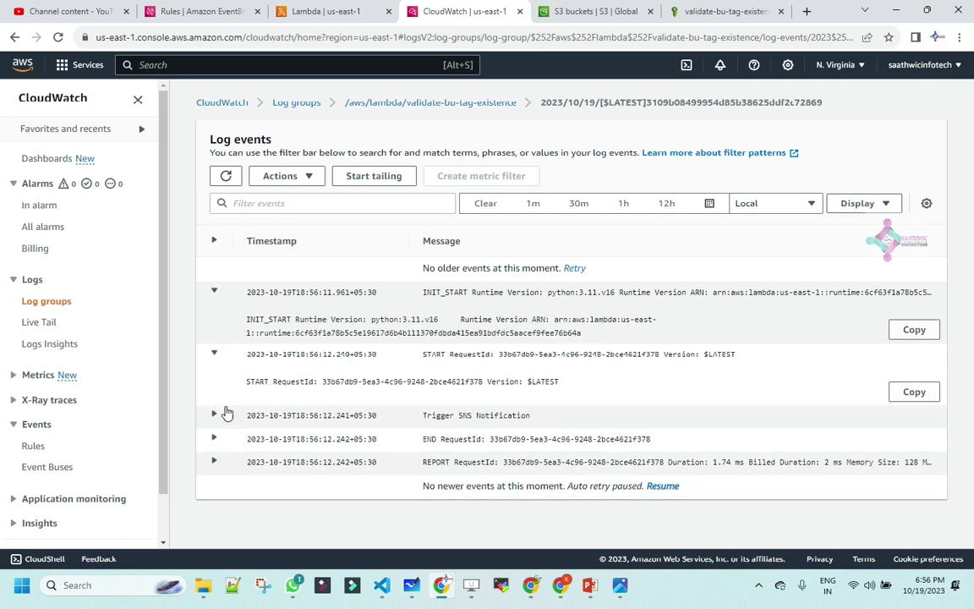
{"action": "left_click", "coordinate": [215, 414]}
{"action": "left_click", "coordinate": [214, 476]}
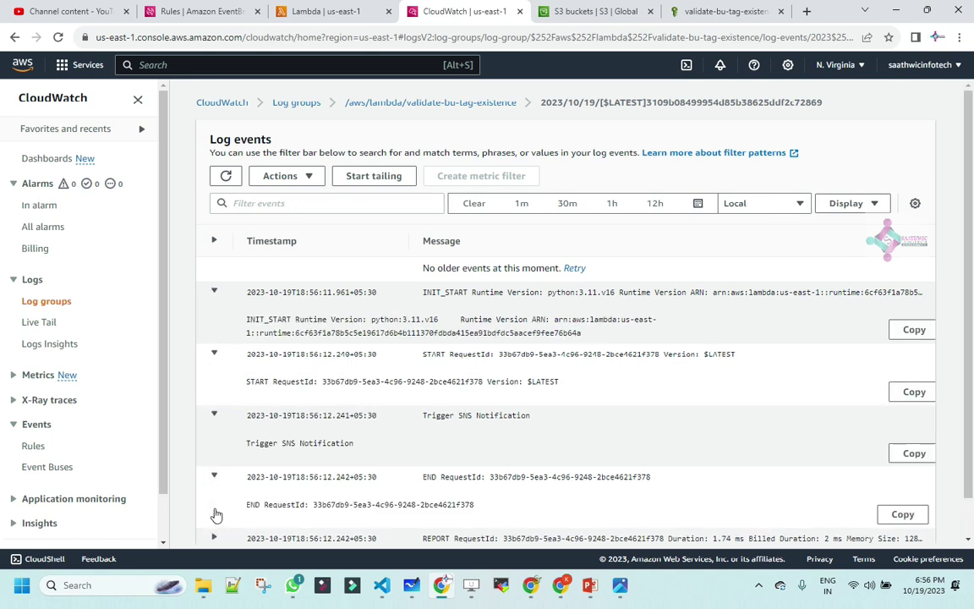
{"action": "scroll", "coordinate": [470, 381], "scroll_direction": "down", "scroll_amount": 1}
{"action": "left_click_drag", "start_coordinate": [545, 381], "coordinate": [421, 380]}
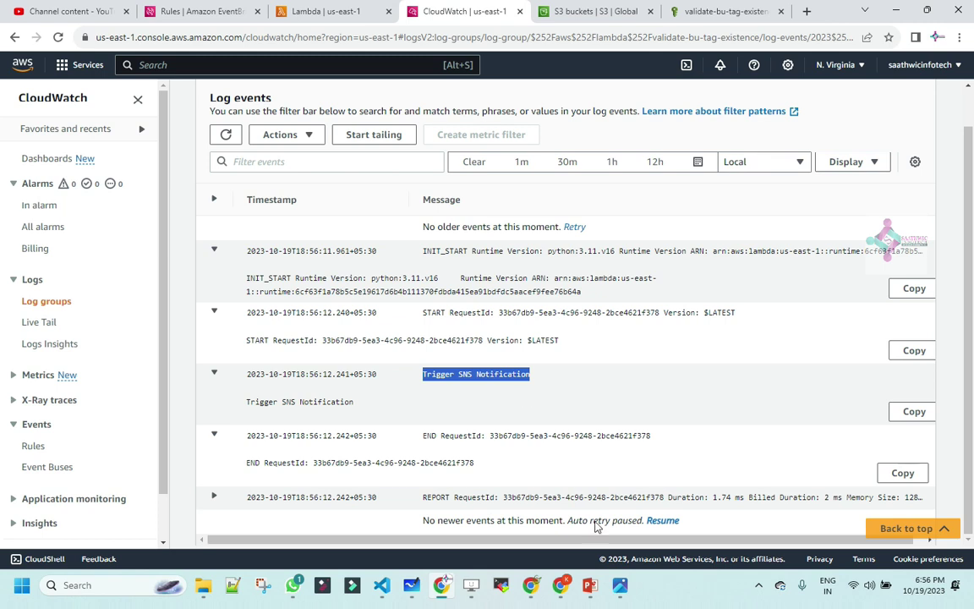
{"action": "left_click", "coordinate": [759, 585]}
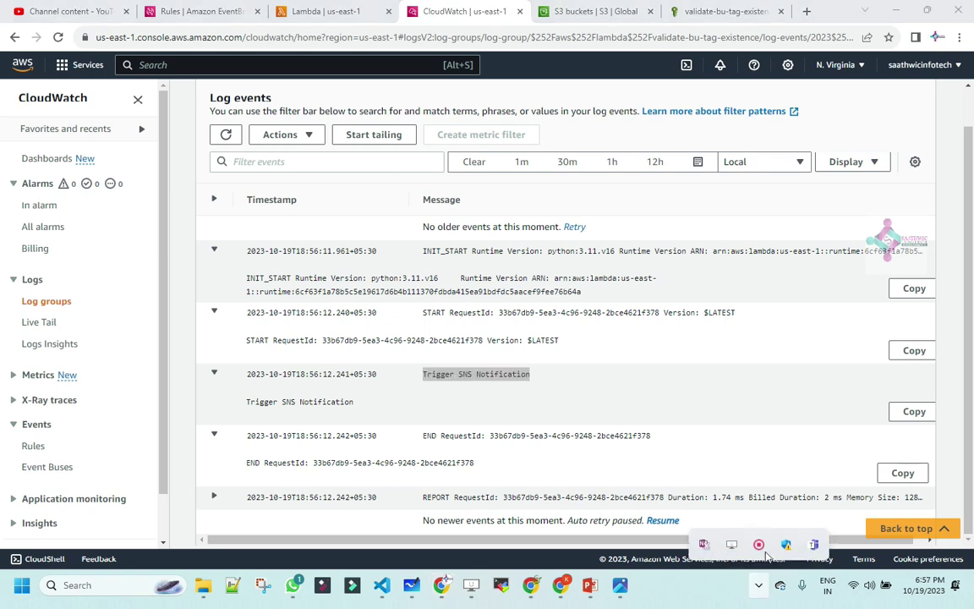
{"action": "right_click", "coordinate": [785, 552]}
{"action": "left_click", "coordinate": [783, 557]}
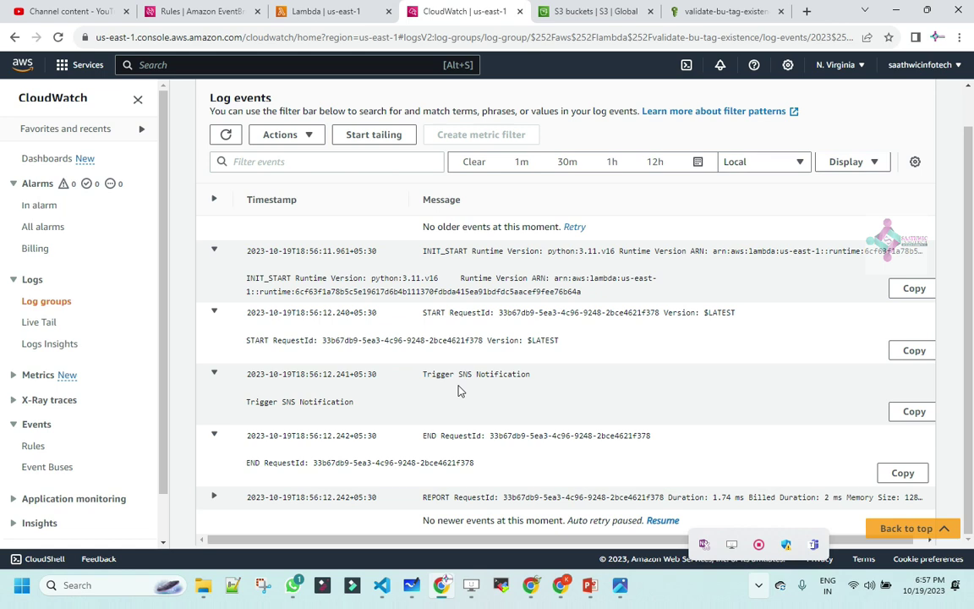
Review the APPNAME tag-check logic in the Lambda function's code and the permissions policies attached to its IAM role
{"action": "left_click", "coordinate": [309, 8]}
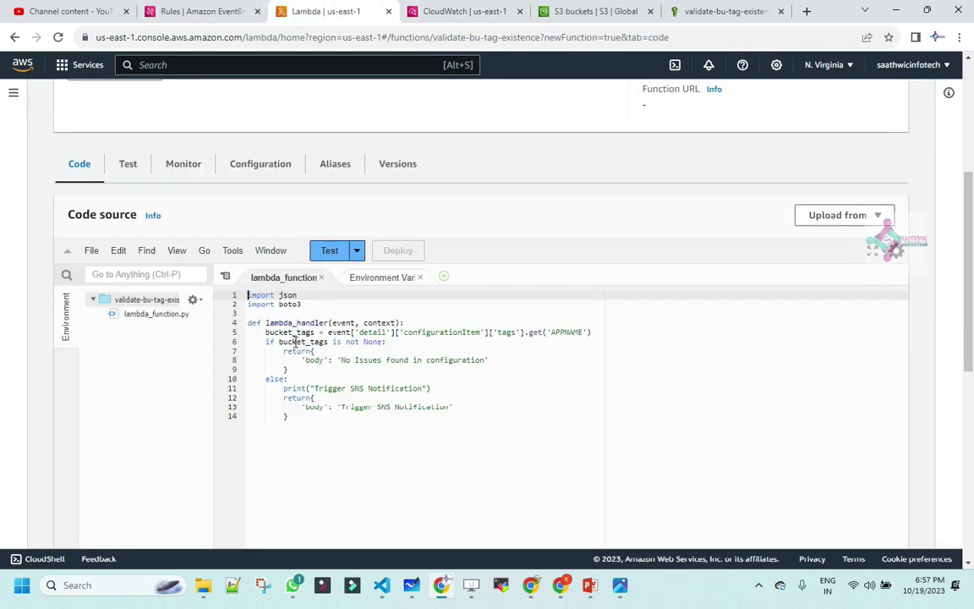
{"action": "left_click_drag", "start_coordinate": [297, 326], "coordinate": [385, 400]}
{"action": "left_click", "coordinate": [449, 425]}
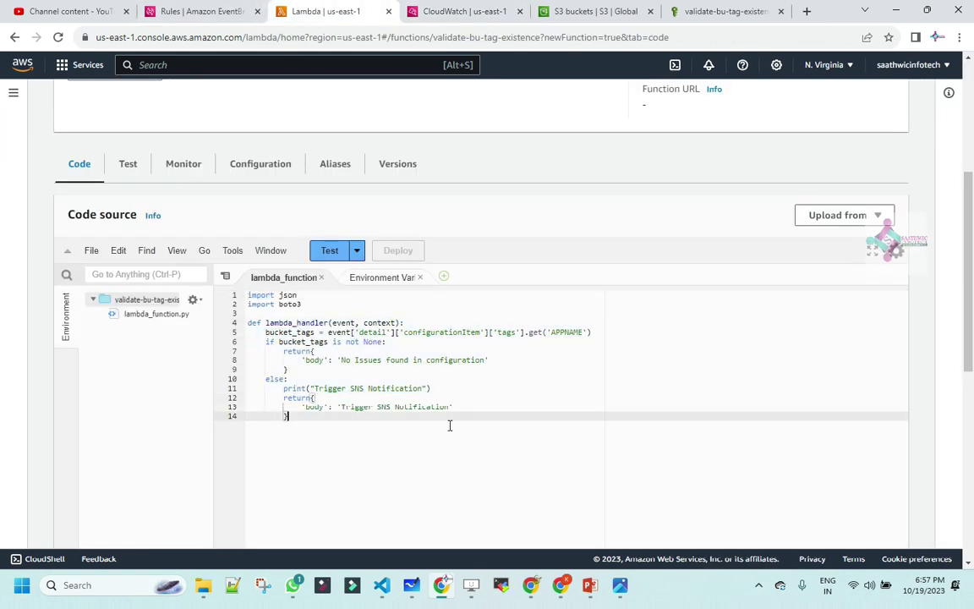
{"action": "left_click_drag", "start_coordinate": [591, 332], "coordinate": [268, 332]}
{"action": "left_click_drag", "start_coordinate": [333, 342], "coordinate": [287, 350]}
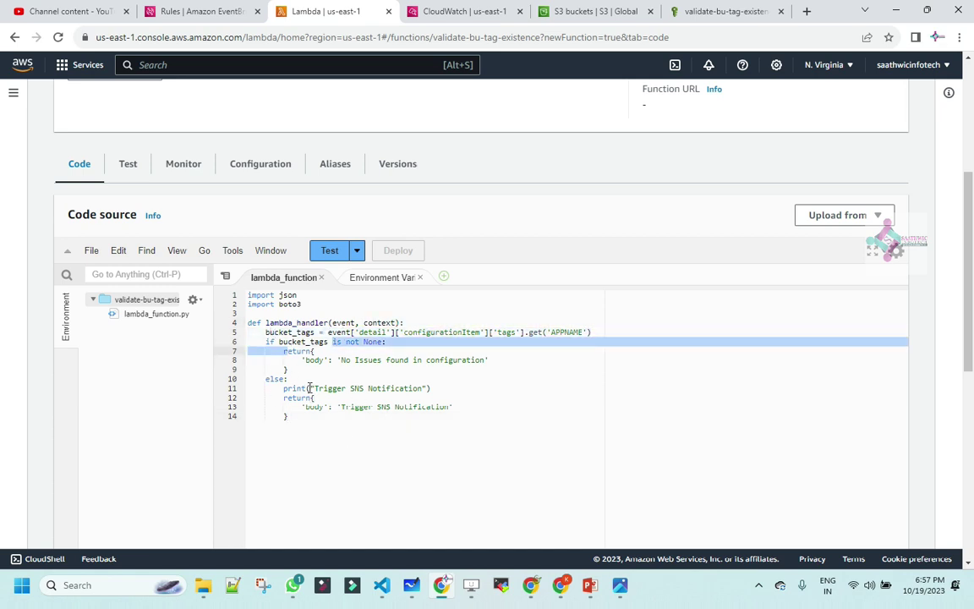
{"action": "left_click_drag", "start_coordinate": [310, 387], "coordinate": [430, 388]}
{"action": "left_click", "coordinate": [727, 11]}
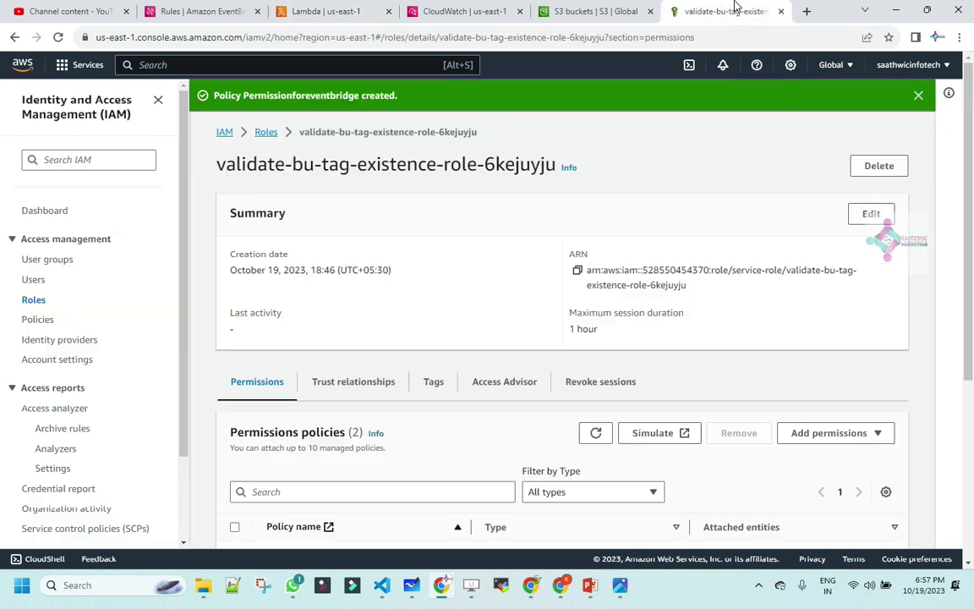
{"action": "scroll", "coordinate": [524, 406], "scroll_direction": "down", "scroll_amount": 3}
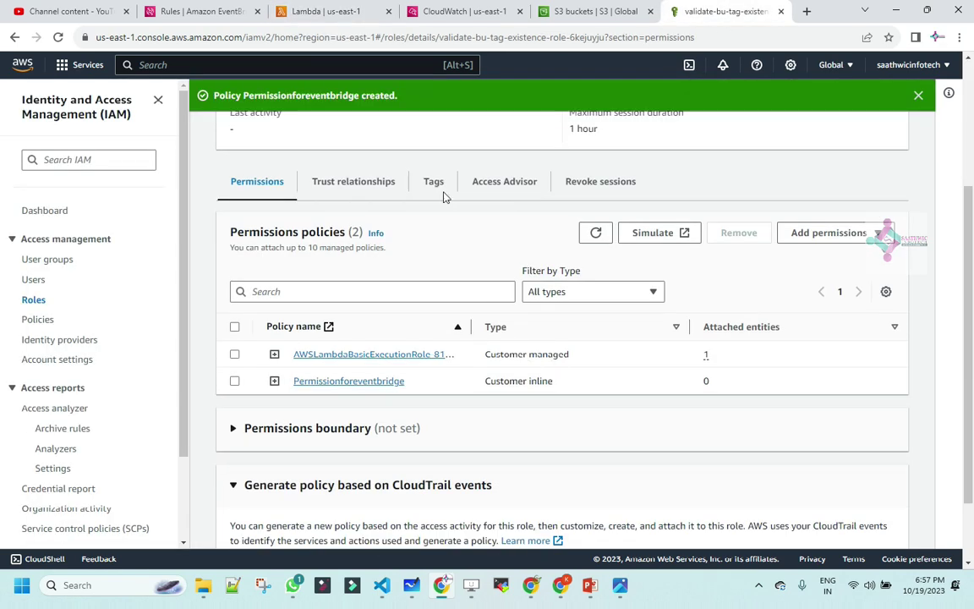
Highlight the Trigger SNS Notification message in the CloudWatch log events and open the testingsaathwic S3 bucket
{"action": "left_click", "coordinate": [454, 20]}
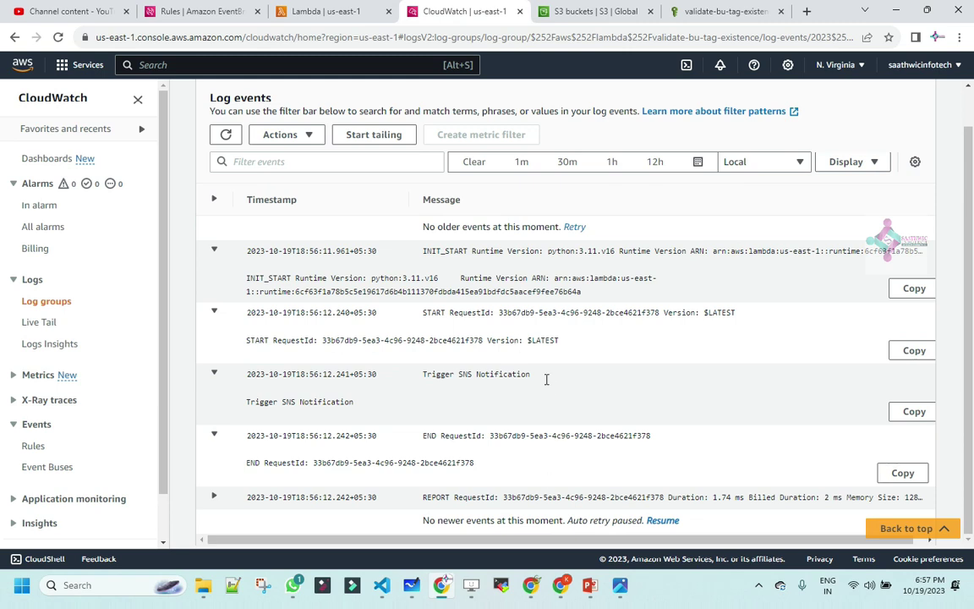
{"action": "left_click_drag", "start_coordinate": [546, 379], "coordinate": [424, 373]}
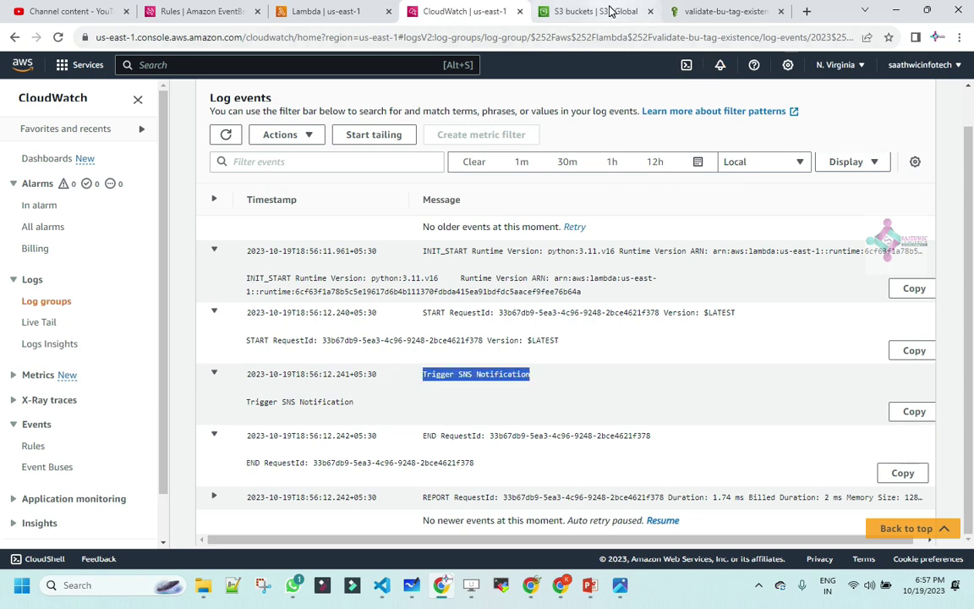
{"action": "left_click", "coordinate": [551, 10]}
{"action": "left_click", "coordinate": [129, 404]}
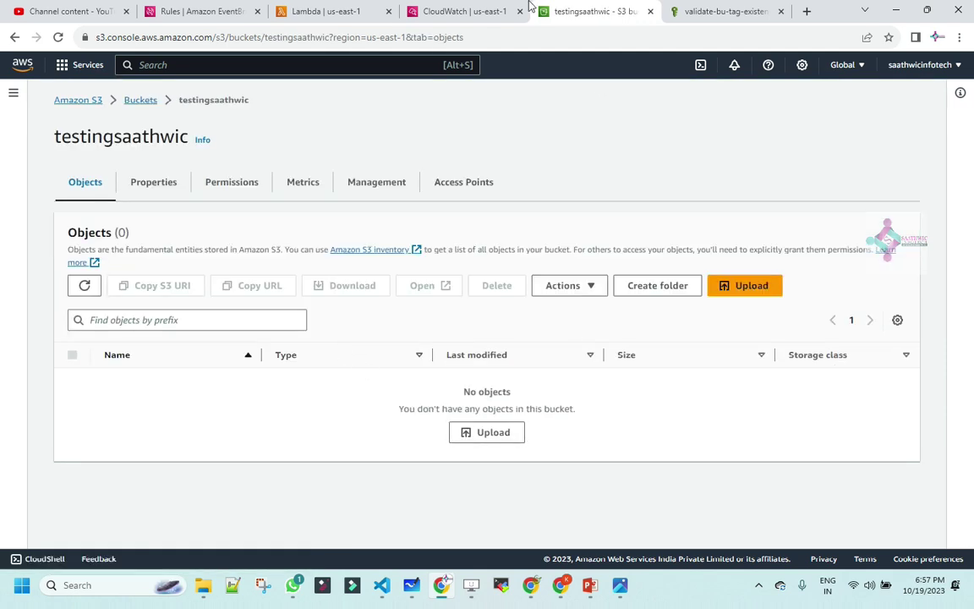
Add print("APPNAME tag found in bucket no action required") under the not-None condition in lambda_function, and deploy the function
{"action": "left_click", "coordinate": [292, 11]}
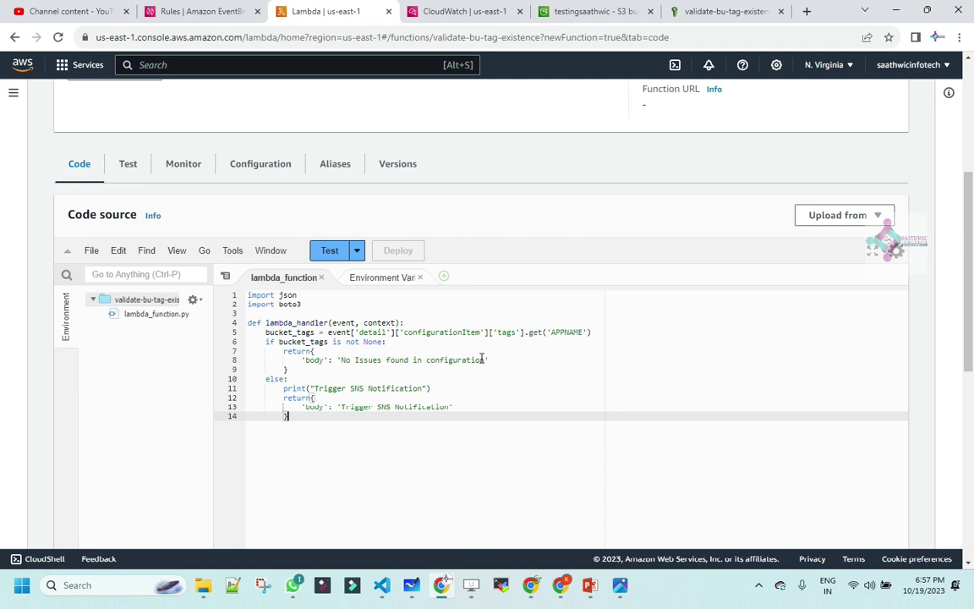
{"action": "double_click", "coordinate": [570, 333]}
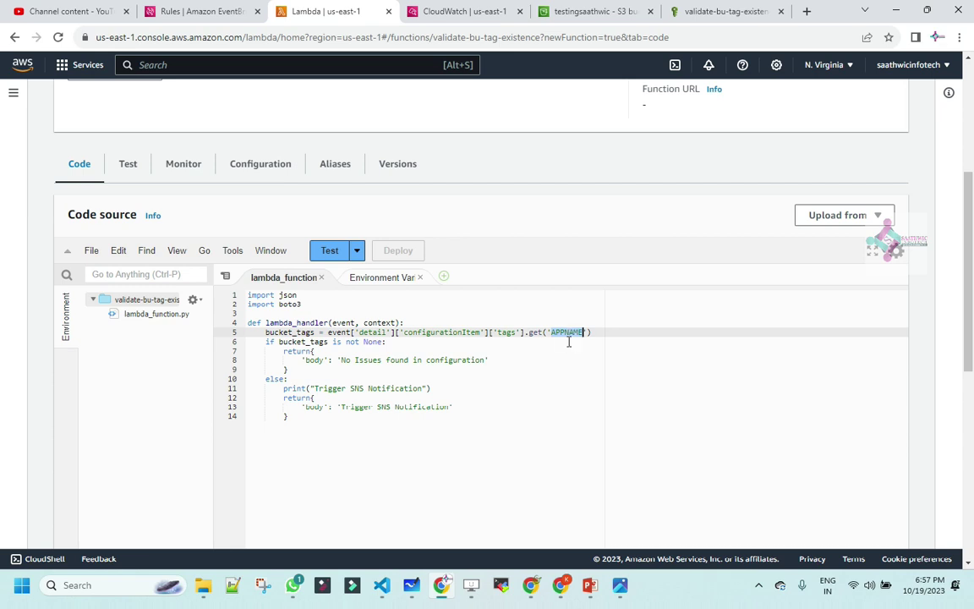
{"action": "left_click", "coordinate": [399, 342]}
{"action": "key", "text": "Return"}
{"action": "type", "text": "print(\""}
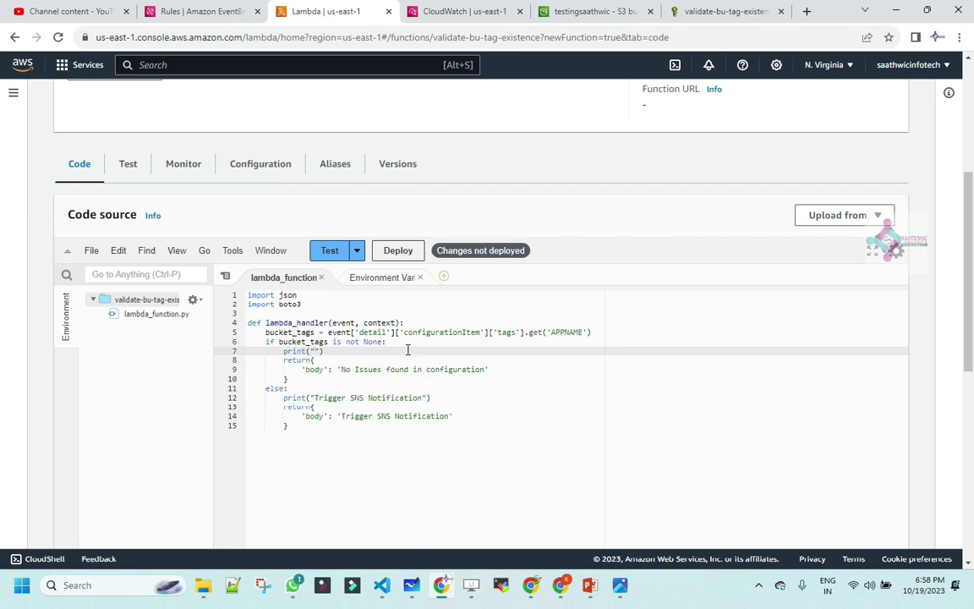
{"action": "type", "text": "APPNAME tag found in bucke"}
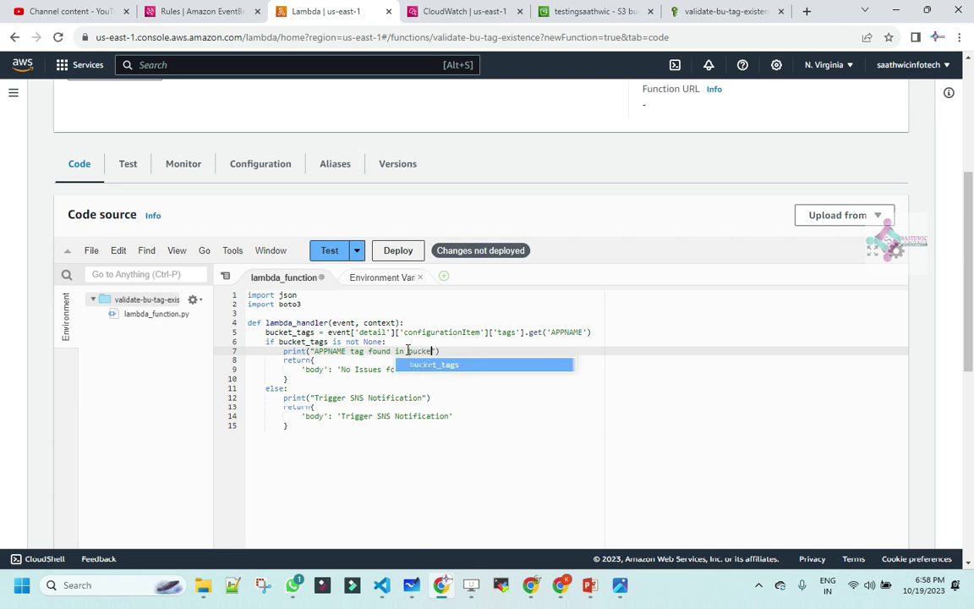
{"action": "type", "text": "t no action required"}
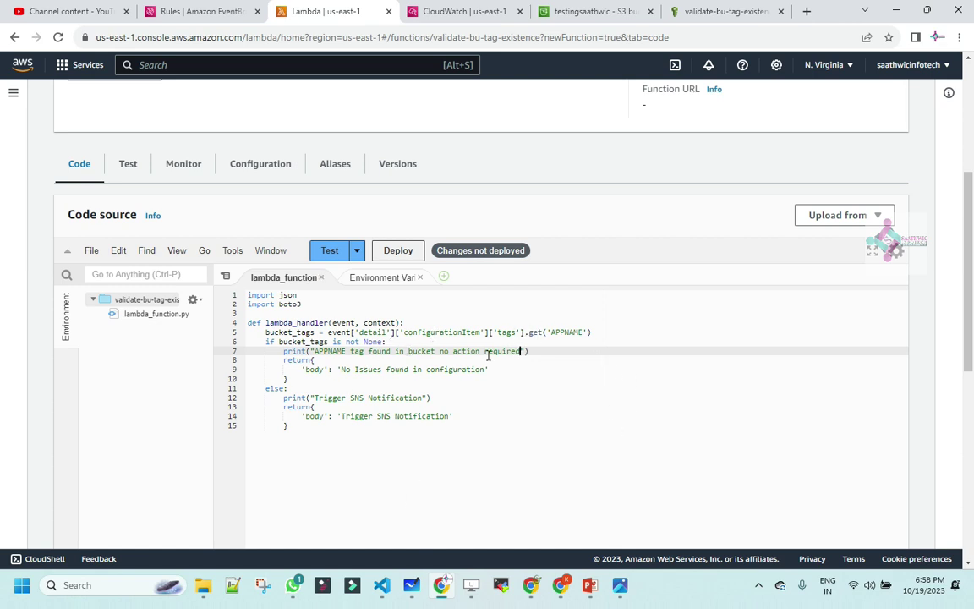
{"action": "double_click", "coordinate": [489, 350]}
{"action": "left_click", "coordinate": [397, 250]}
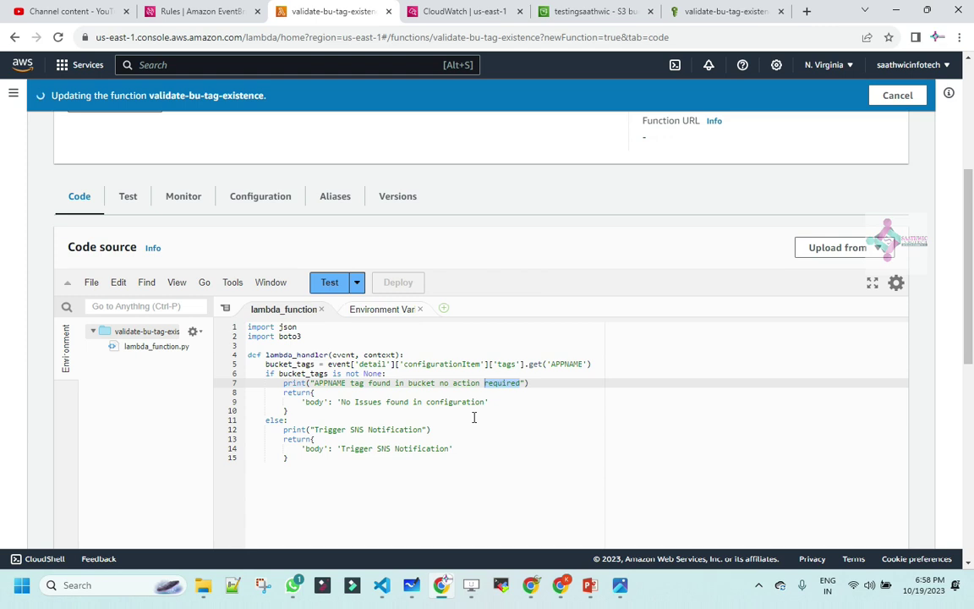
Start creating a new S3 bucket from the buckets list and name it testsaathwic
{"action": "left_click", "coordinate": [591, 11]}
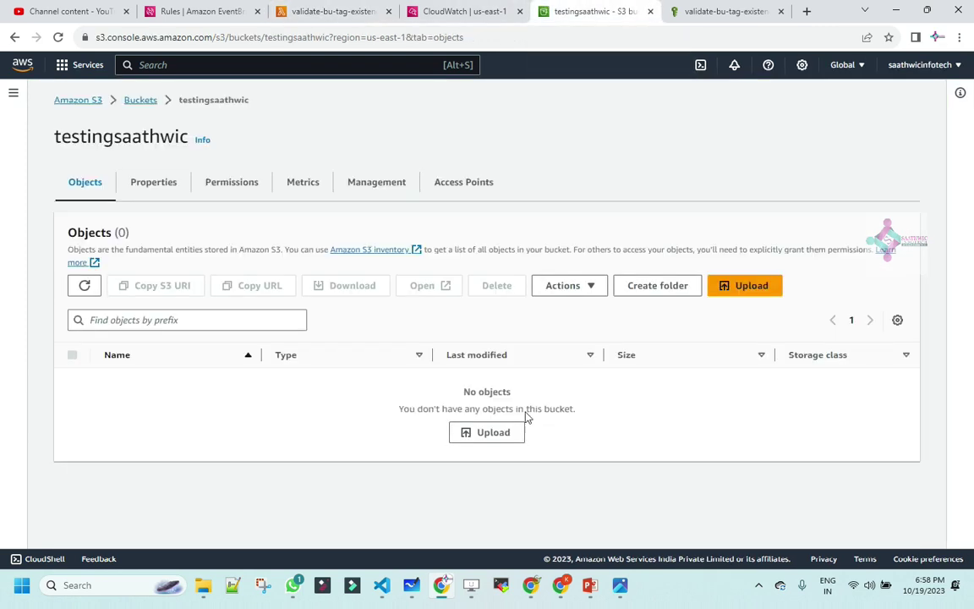
{"action": "left_click", "coordinate": [148, 107]}
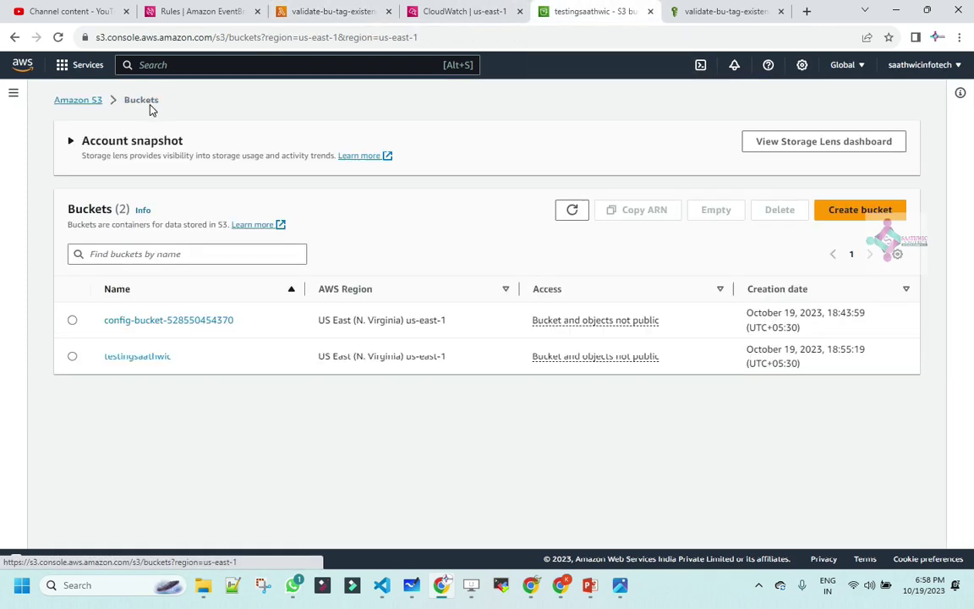
{"action": "left_click", "coordinate": [859, 210]}
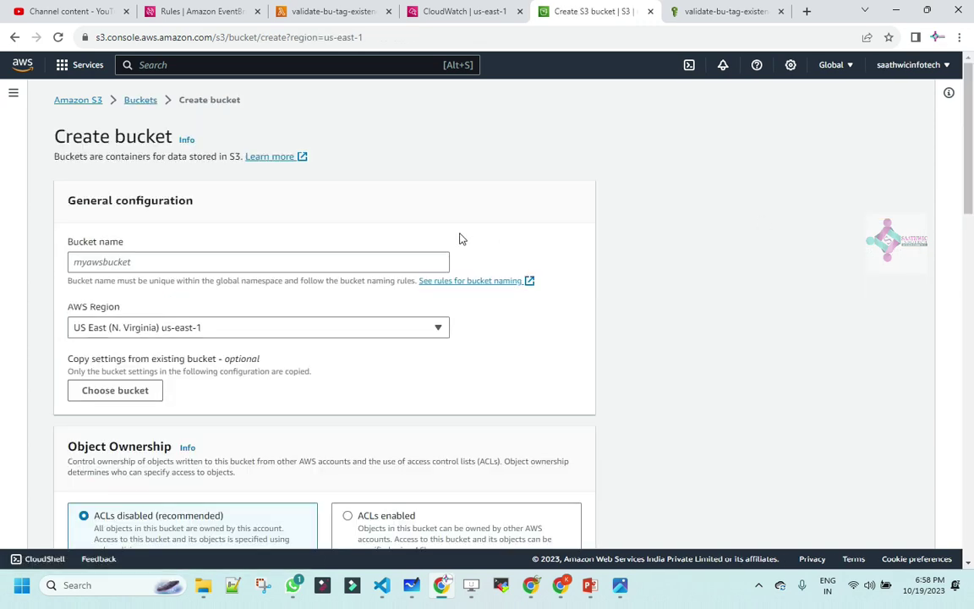
{"action": "left_click", "coordinate": [196, 258]}
{"action": "type", "text": "test"}
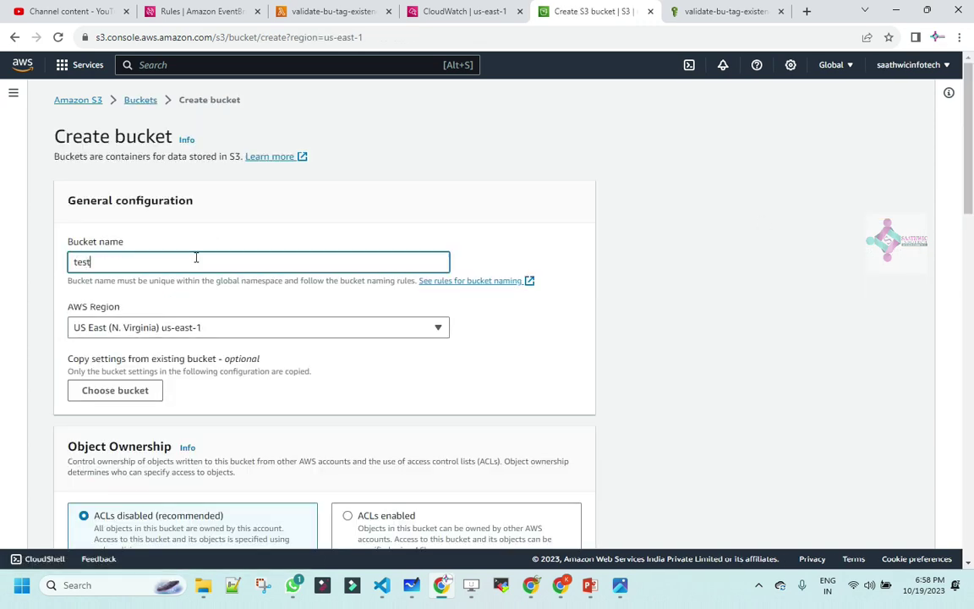
{"action": "type", "text": "saathwic"}
Add a bucket tag with key APPNAME and value HR-UNIT, and create the bucket
{"action": "scroll", "coordinate": [195, 269], "scroll_direction": "down", "scroll_amount": 10}
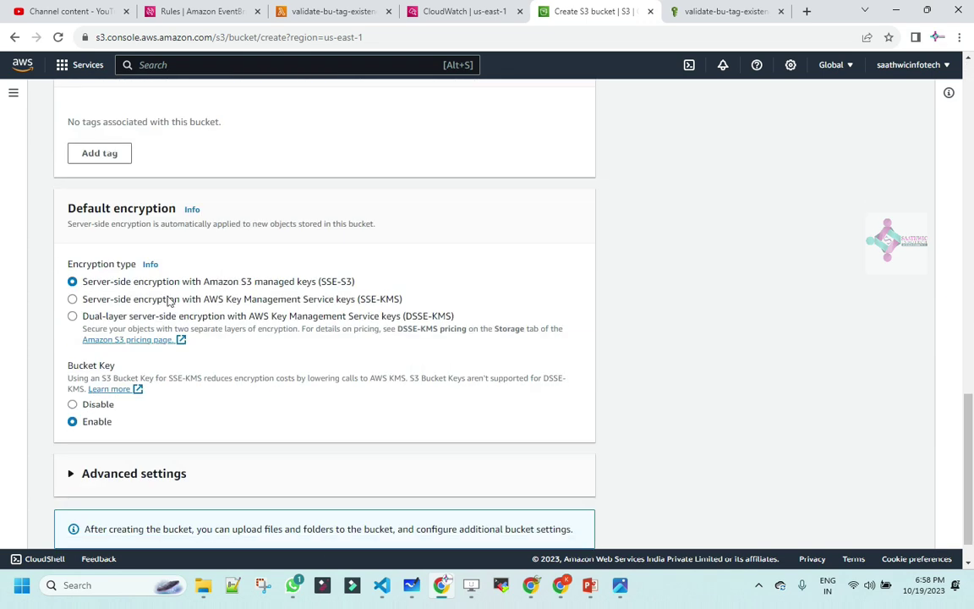
{"action": "scroll", "coordinate": [84, 228], "scroll_direction": "up", "scroll_amount": 3}
{"action": "left_click", "coordinate": [96, 286]}
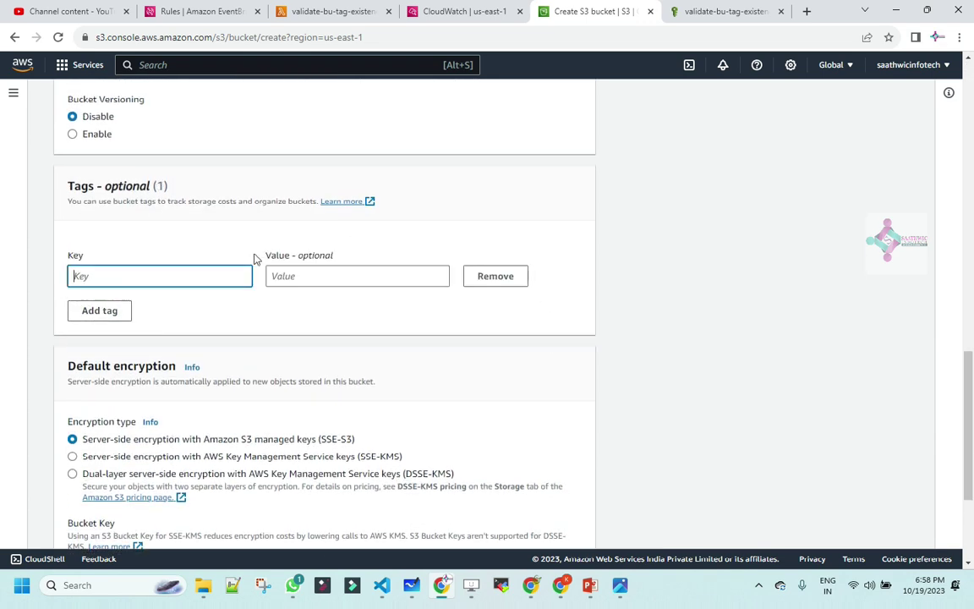
{"action": "type", "text": "APPNAME"}
{"action": "key", "text": "Tab"}
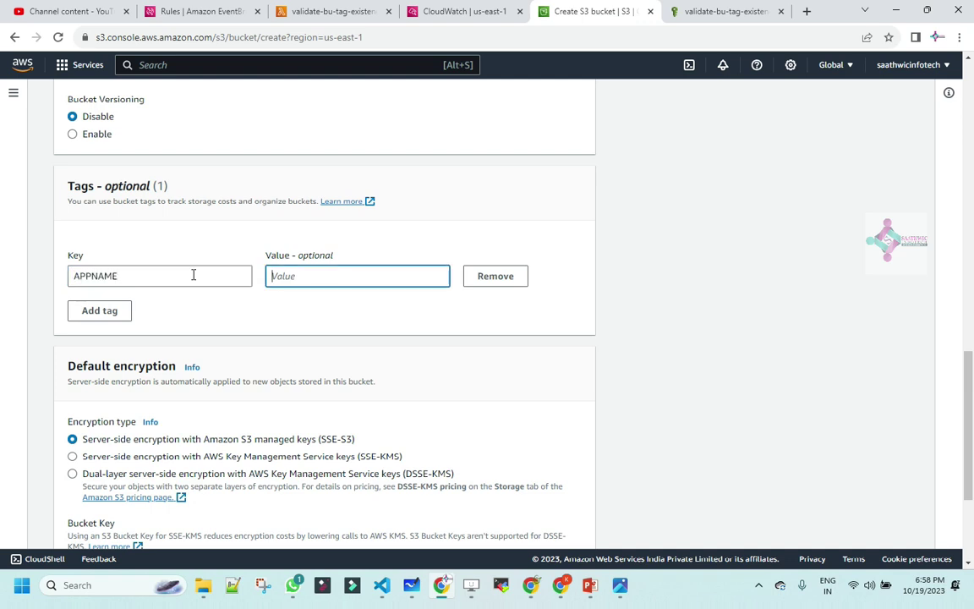
{"action": "type", "text": "HR-UNIT"}
{"action": "scroll", "coordinate": [623, 256], "scroll_direction": "down", "scroll_amount": 4}
{"action": "left_click", "coordinate": [560, 538]}
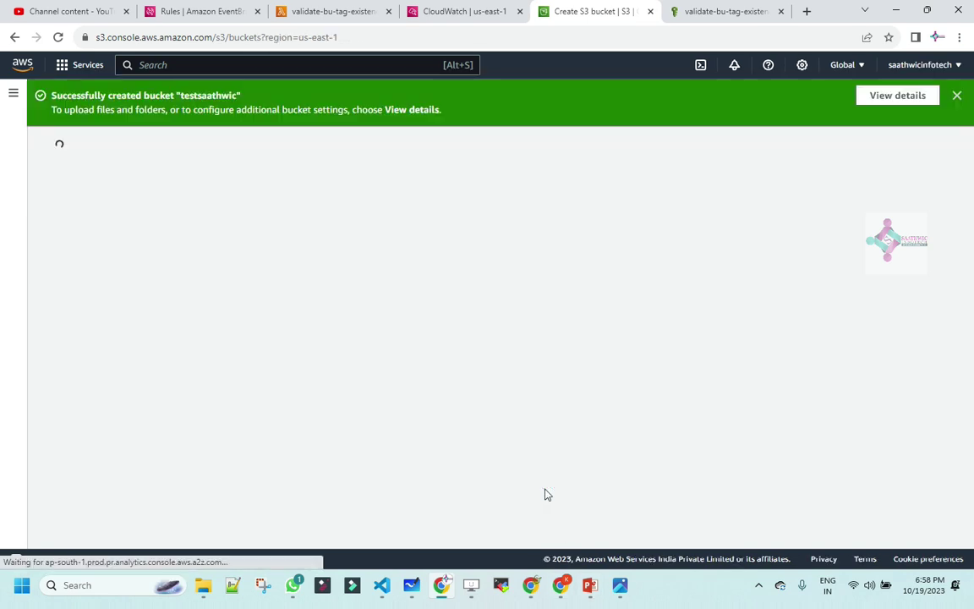
Return to the CloudWatch log groups and open the log streams of /aws/lambda/validate-bu-tag-existence
{"action": "left_click", "coordinate": [460, 17]}
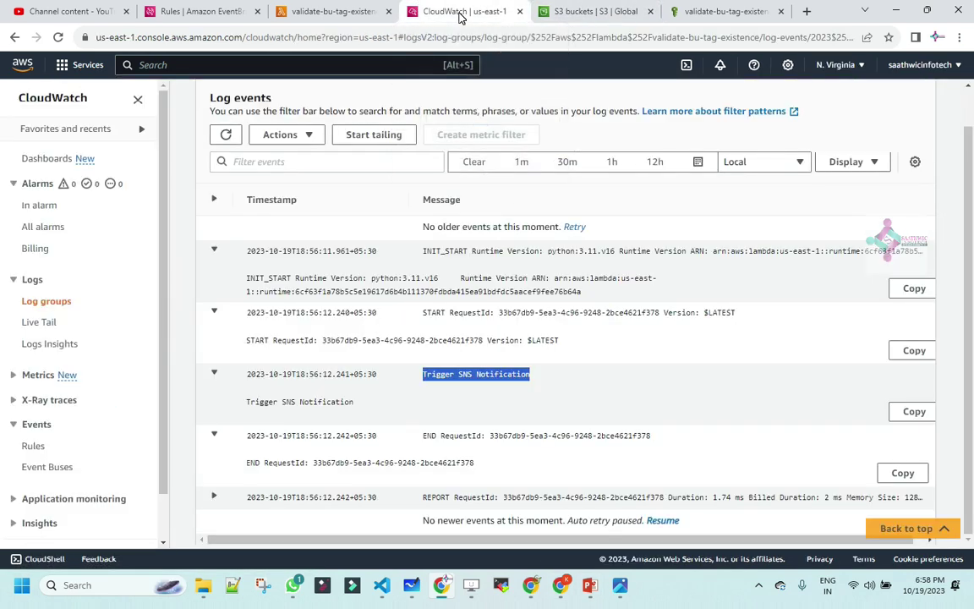
{"action": "scroll", "coordinate": [376, 310], "scroll_direction": "up", "scroll_amount": 1}
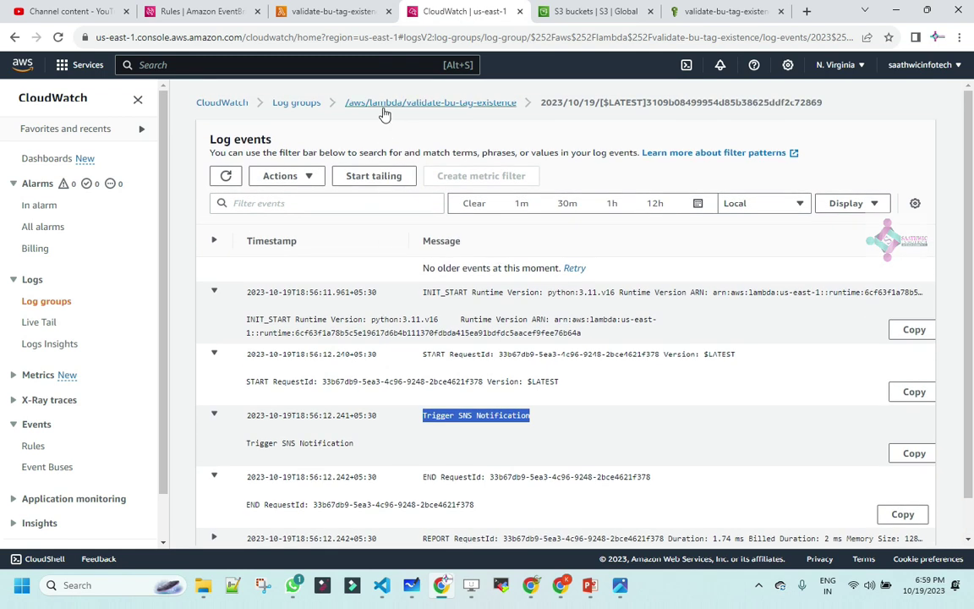
{"action": "left_click", "coordinate": [290, 103]}
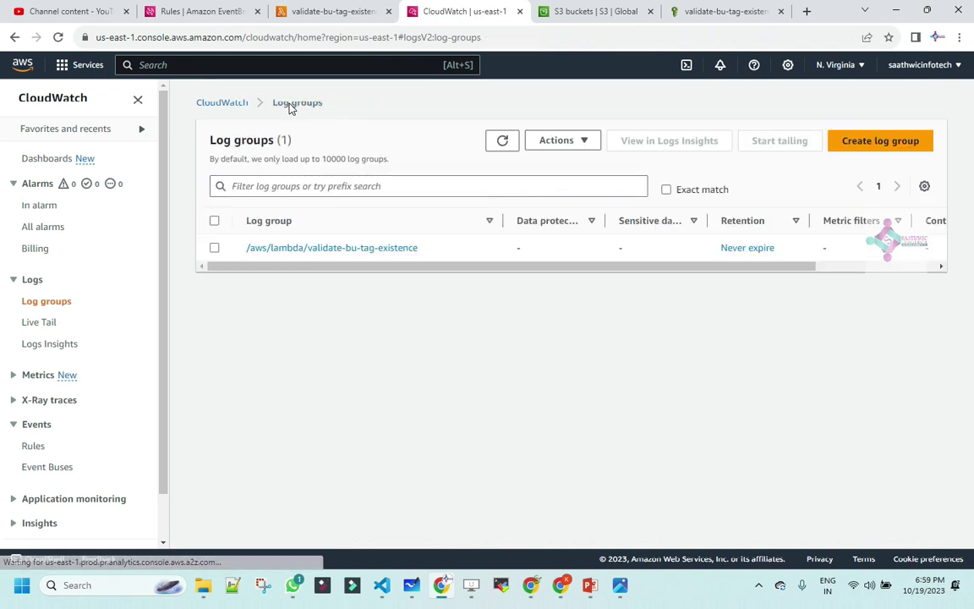
{"action": "left_click", "coordinate": [336, 251]}
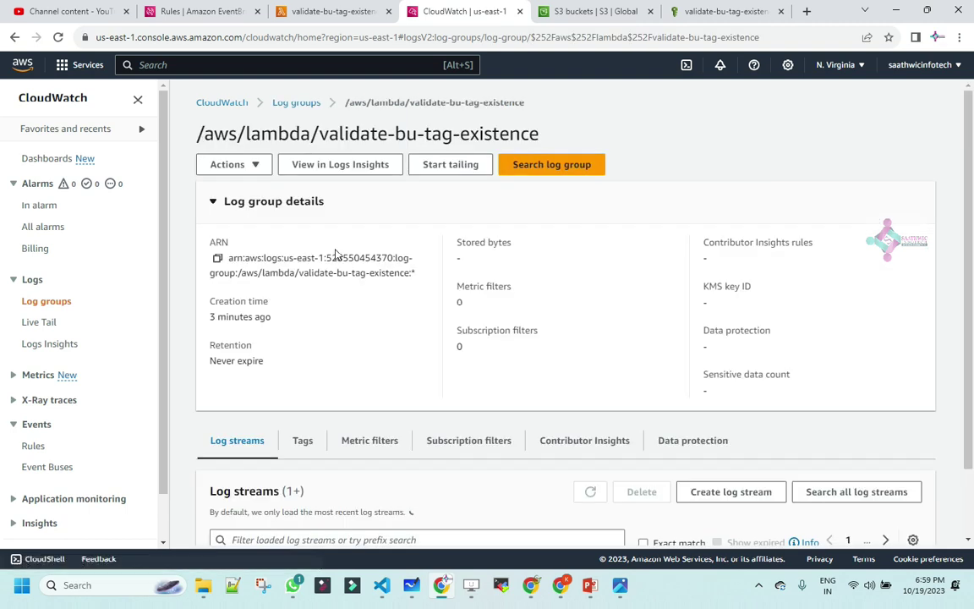
{"action": "scroll", "coordinate": [421, 332], "scroll_direction": "down", "scroll_amount": 2}
Keep refreshing the log streams of /aws/lambda/validate-bu-tag-existence to check for a new stream from the tagged bucket's creation
{"action": "left_click", "coordinate": [590, 433]}
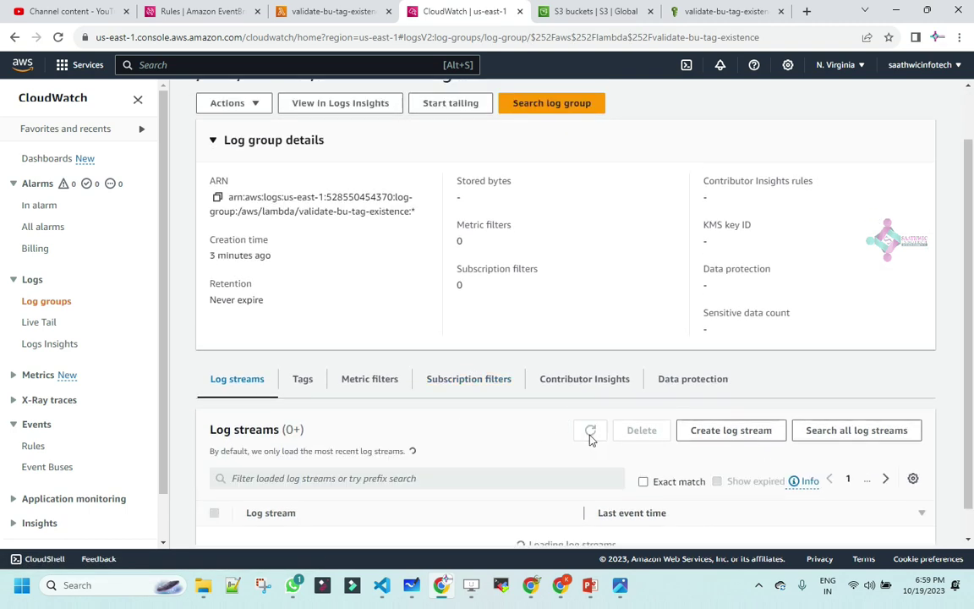
{"action": "left_click", "coordinate": [589, 433]}
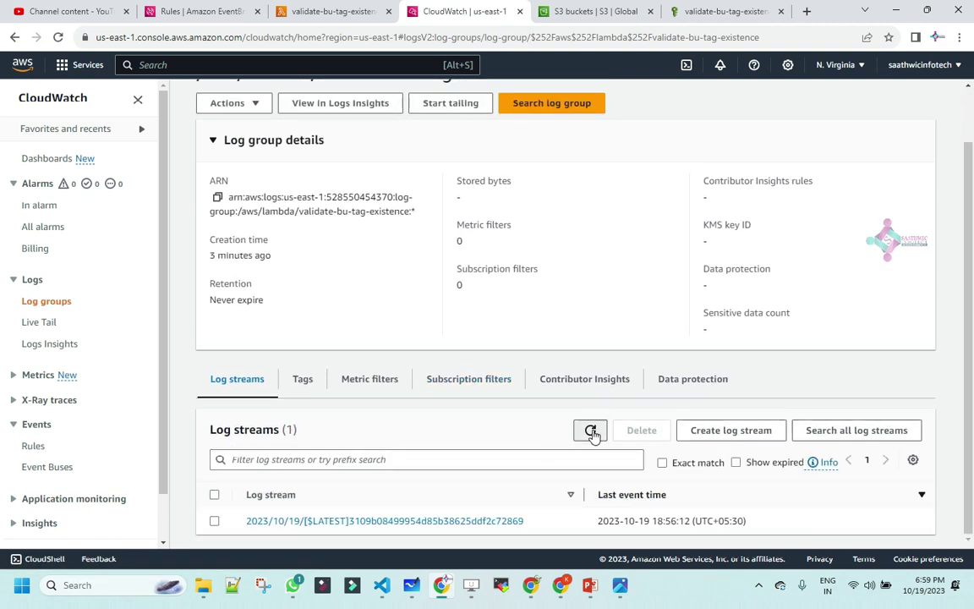
{"action": "left_click", "coordinate": [591, 432]}
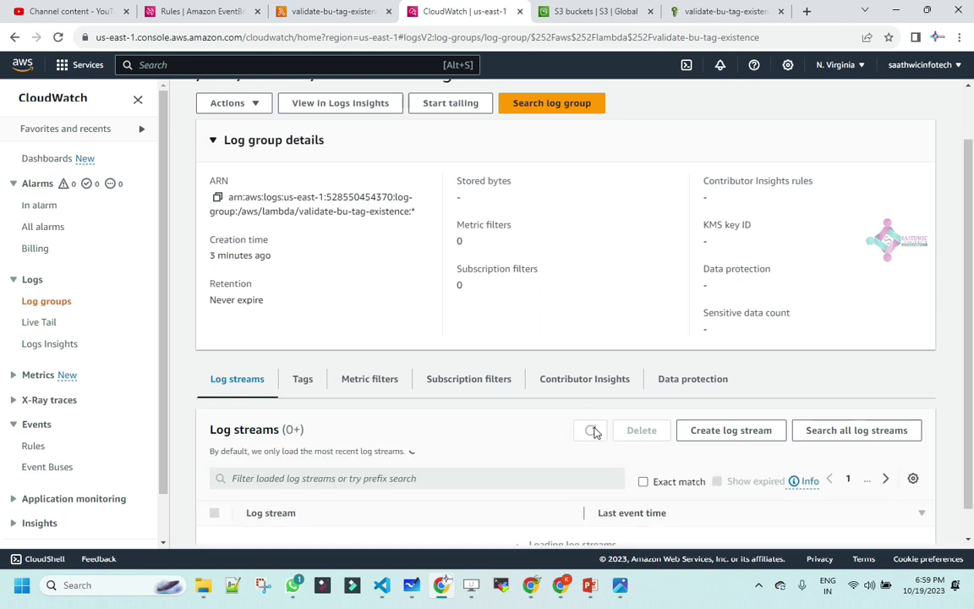
{"action": "left_click", "coordinate": [591, 432]}
{"action": "left_click", "coordinate": [591, 432]}
{"action": "left_click", "coordinate": [591, 432]}
{"action": "left_click", "coordinate": [591, 432]}
{"action": "left_click", "coordinate": [590, 431]}
{"action": "left_click", "coordinate": [591, 432]}
{"action": "left_click", "coordinate": [590, 431]}
{"action": "left_click", "coordinate": [590, 432]}
{"action": "left_click", "coordinate": [591, 432]}
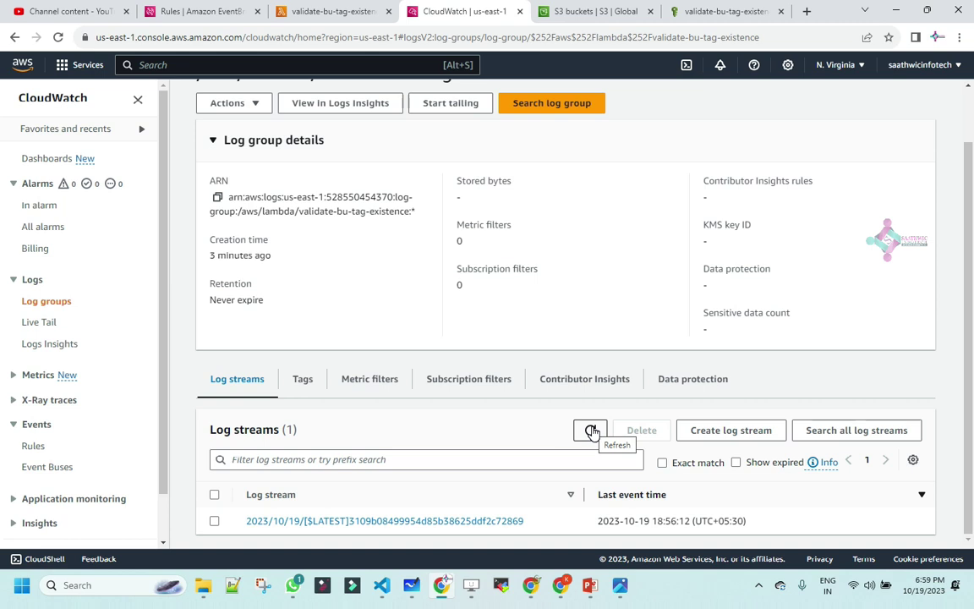
{"action": "left_click", "coordinate": [591, 431]}
{"action": "left_click", "coordinate": [590, 431]}
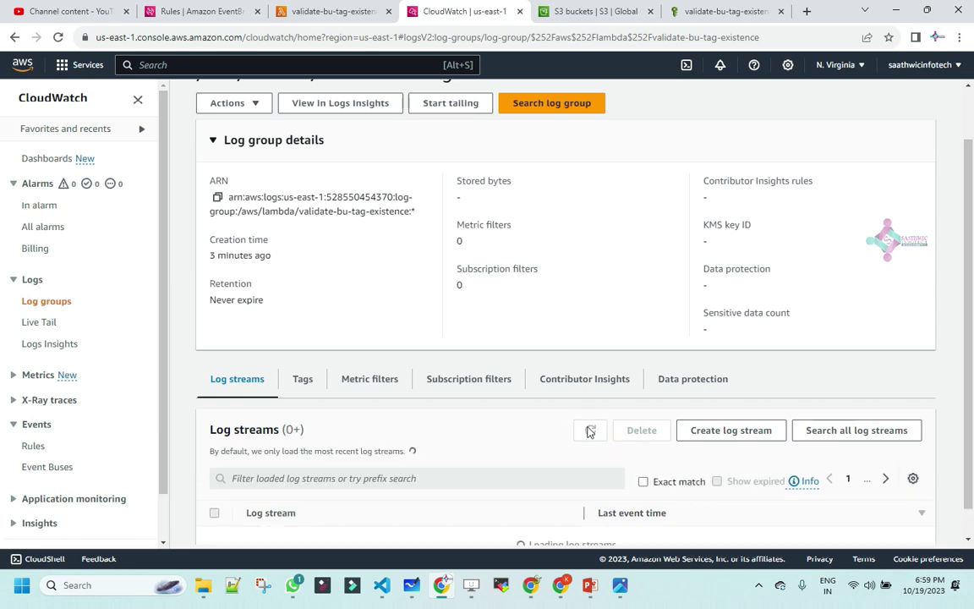
{"action": "left_click", "coordinate": [590, 430]}
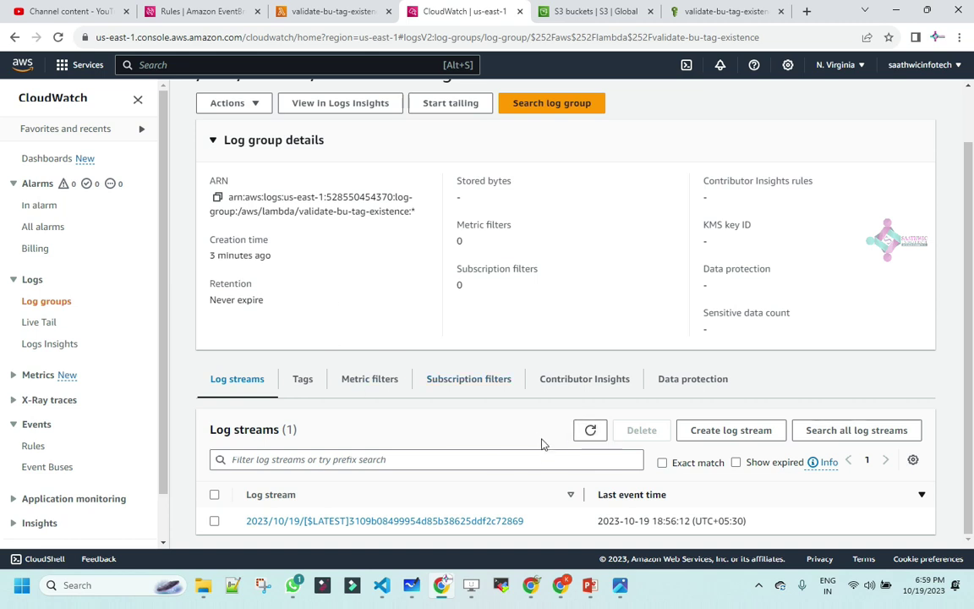
{"action": "left_click", "coordinate": [589, 429]}
{"action": "left_click", "coordinate": [588, 432]}
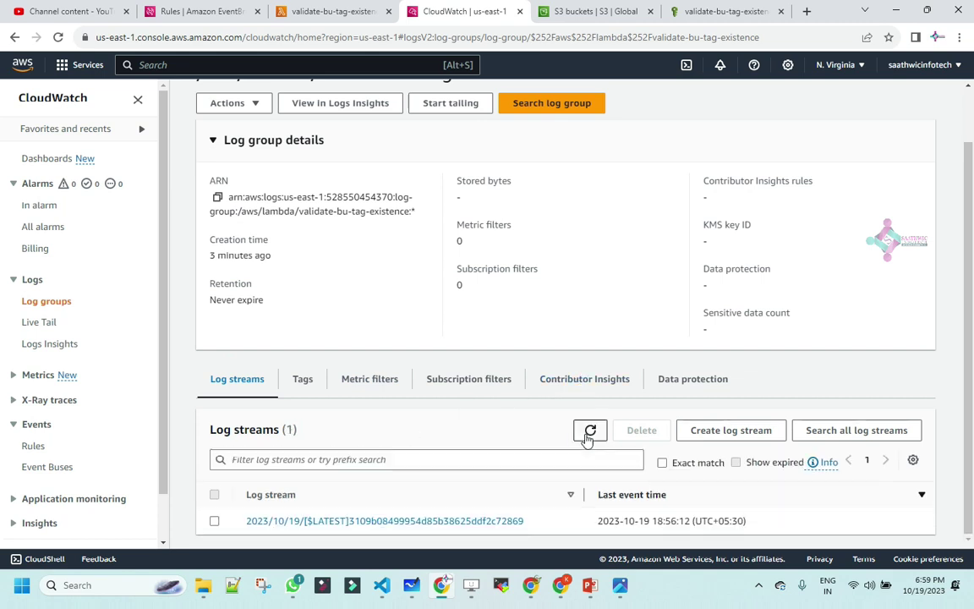
{"action": "left_click", "coordinate": [589, 432]}
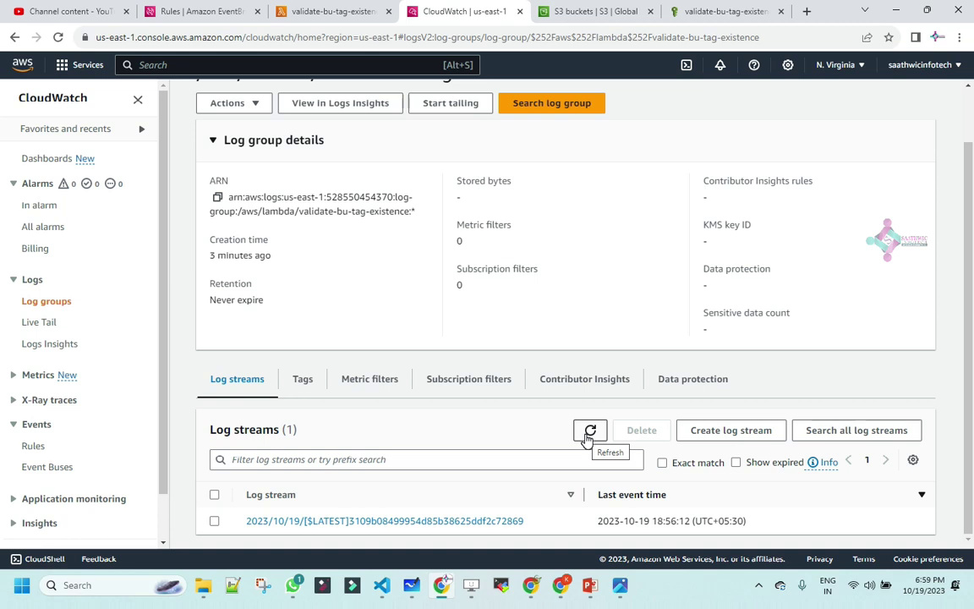
{"action": "left_click", "coordinate": [589, 433]}
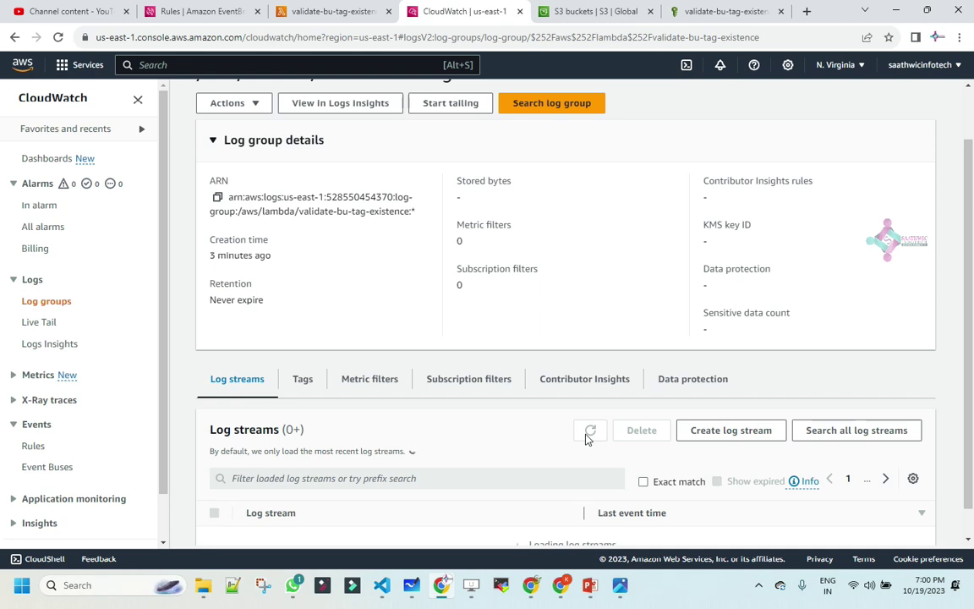
{"action": "left_click", "coordinate": [590, 433]}
{"action": "left_click", "coordinate": [590, 433]}
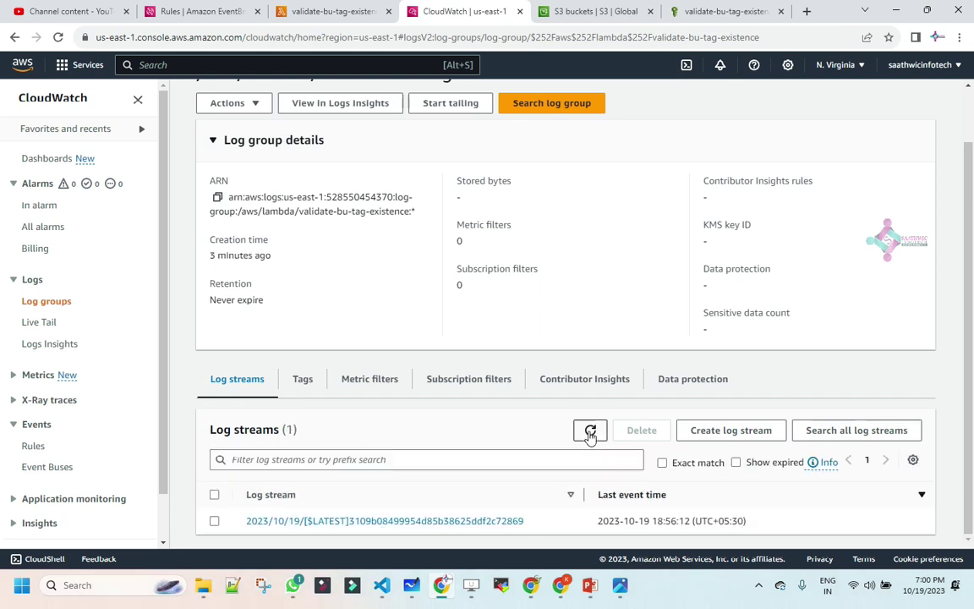
{"action": "left_click", "coordinate": [590, 433]}
{"action": "left_click", "coordinate": [589, 433]}
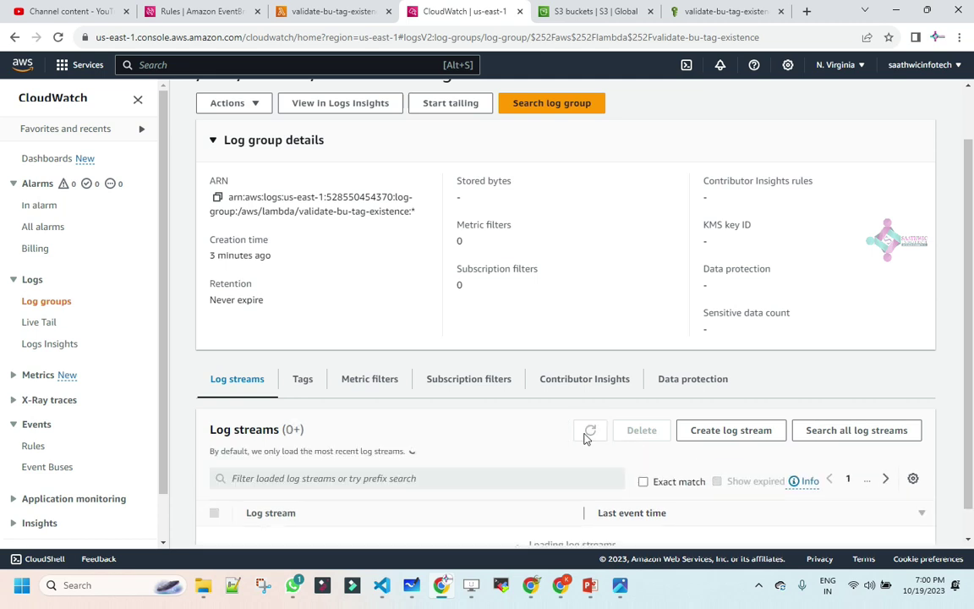
{"action": "left_click", "coordinate": [589, 433]}
{"action": "left_click", "coordinate": [587, 436]}
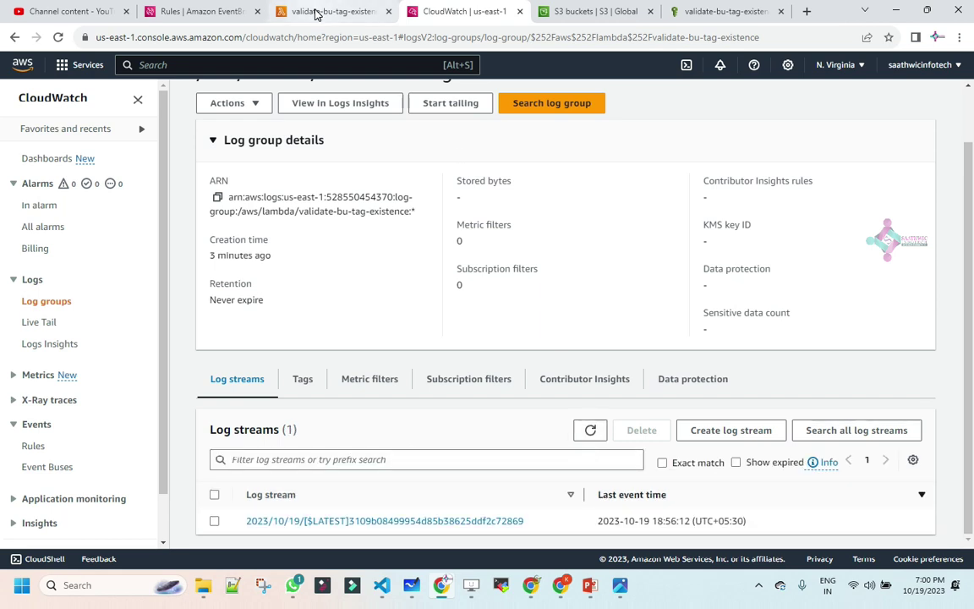
Review the validate-bu-tag-existence function code and the S3 buckets list, and return to the CloudWatch log group
{"action": "left_click", "coordinate": [292, 11]}
{"action": "scroll", "coordinate": [408, 443], "scroll_direction": "down", "scroll_amount": 2}
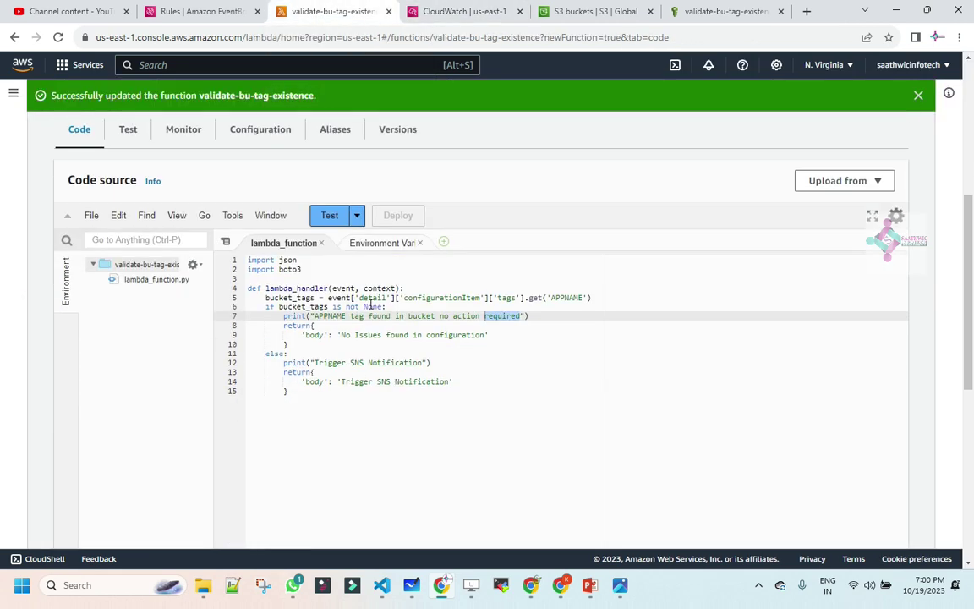
{"action": "left_click", "coordinate": [322, 452]}
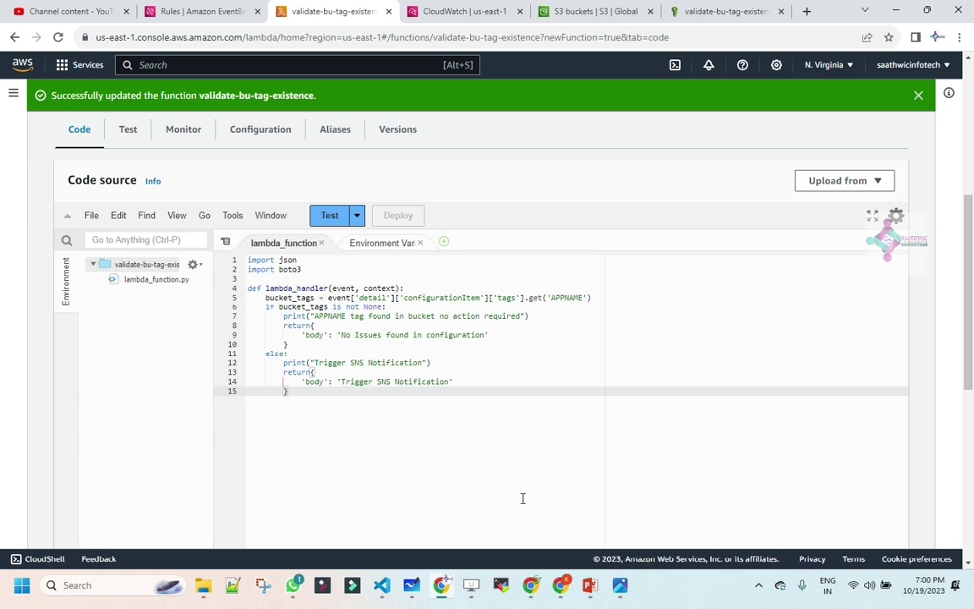
{"action": "scroll", "coordinate": [461, 314], "scroll_direction": "up", "scroll_amount": 3}
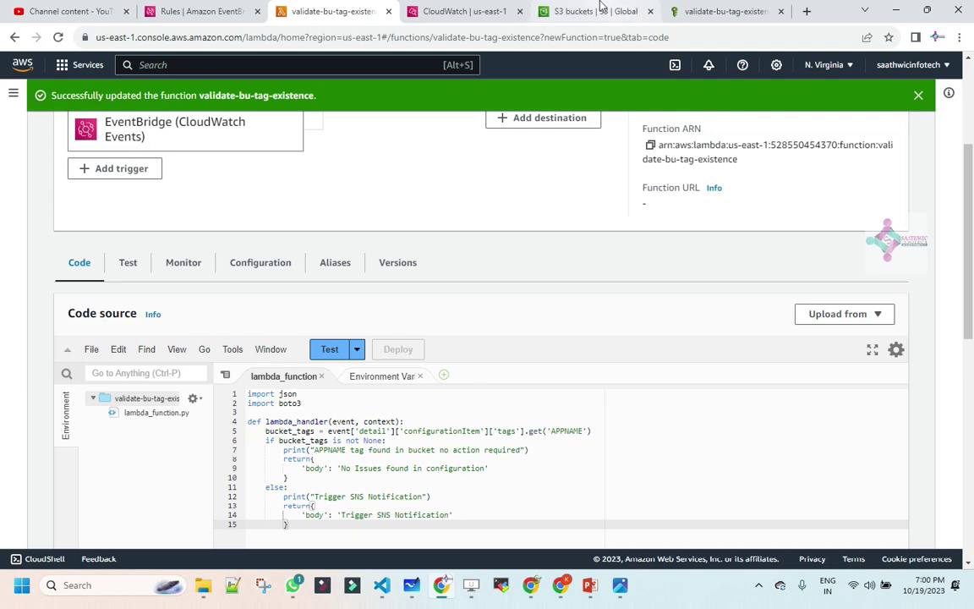
{"action": "left_click", "coordinate": [596, 11]}
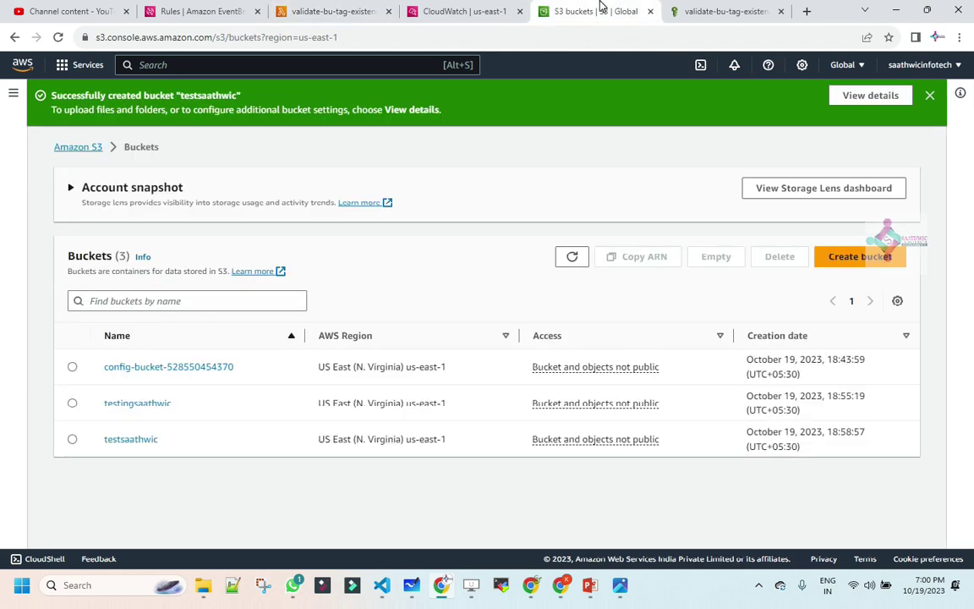
{"action": "left_click", "coordinate": [719, 11]}
{"action": "left_click", "coordinate": [470, 10]}
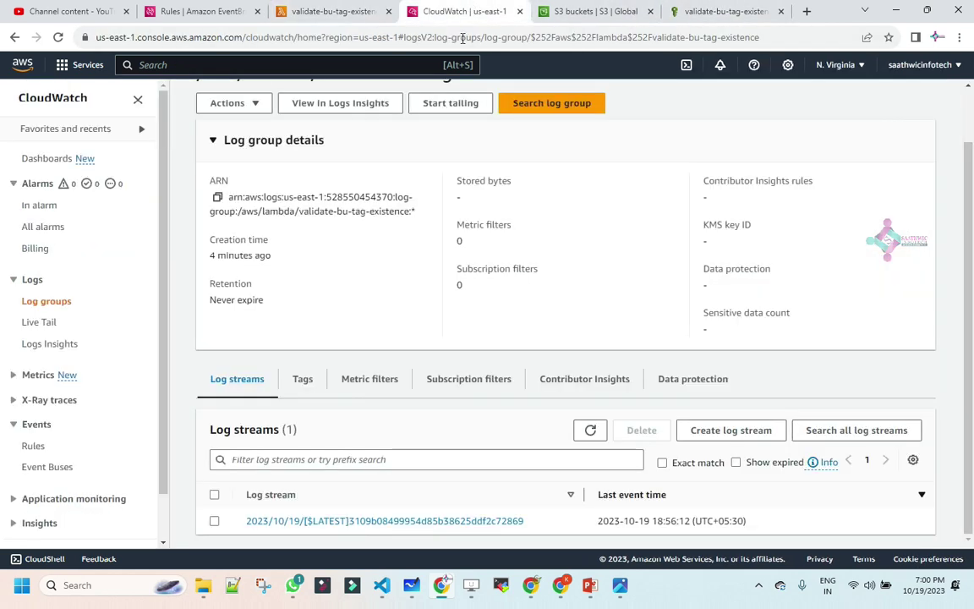
Refresh the log streams again and open the existing stream to examine its log events
{"action": "left_click", "coordinate": [590, 432]}
{"action": "left_click", "coordinate": [592, 432]}
{"action": "left_click", "coordinate": [591, 431]}
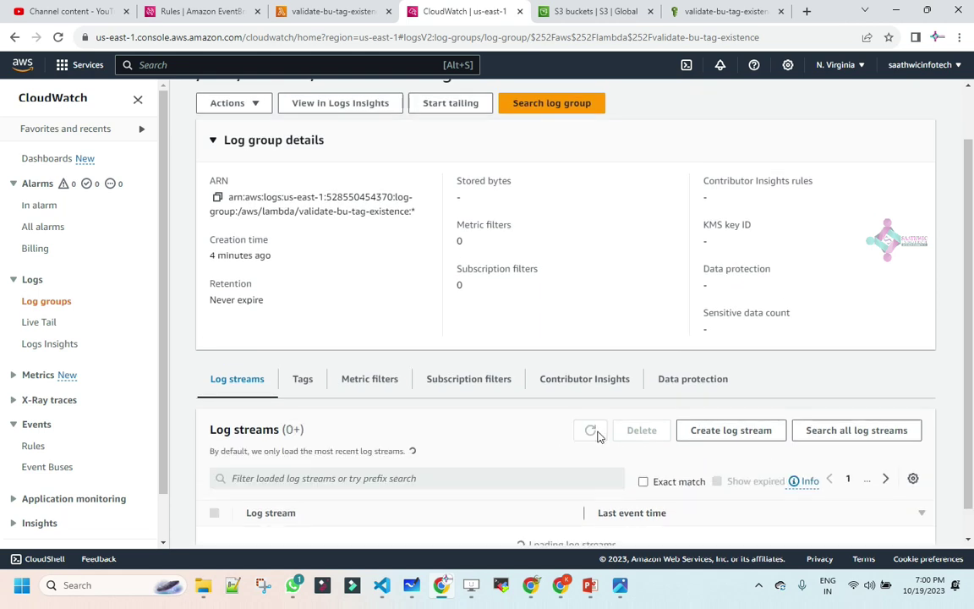
{"action": "left_click", "coordinate": [440, 524]}
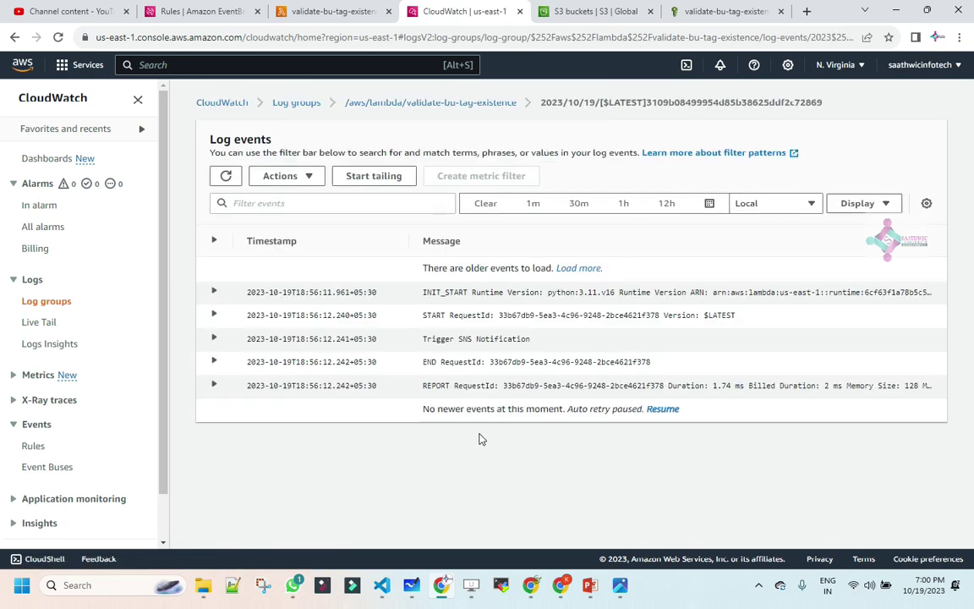
Go back to the /aws/lambda/validate-bu-tag-existence log group and refresh its log streams
{"action": "left_click", "coordinate": [478, 103]}
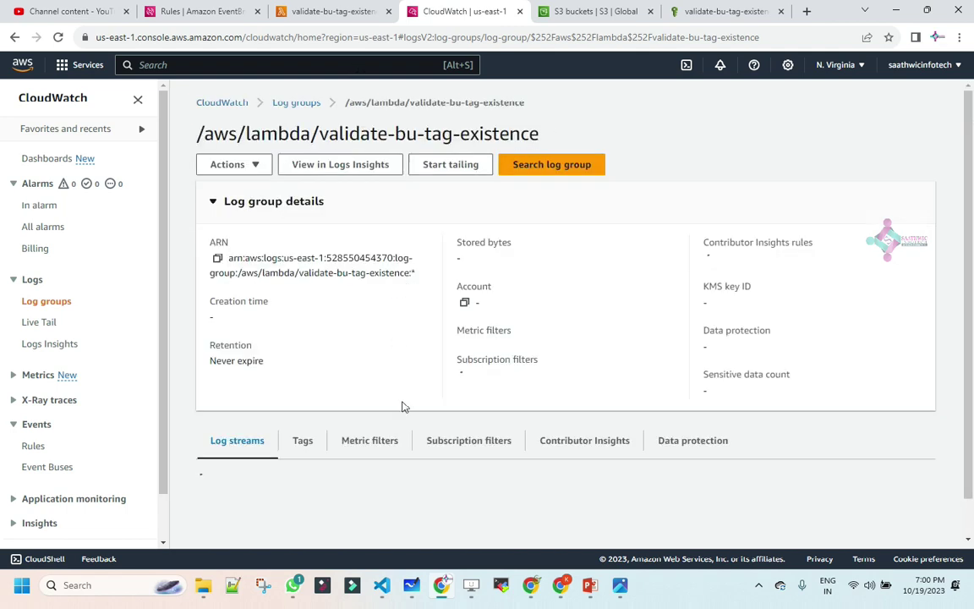
{"action": "scroll", "coordinate": [403, 406], "scroll_direction": "down", "scroll_amount": 1}
{"action": "left_click", "coordinate": [600, 437]}
{"action": "left_click", "coordinate": [599, 436]}
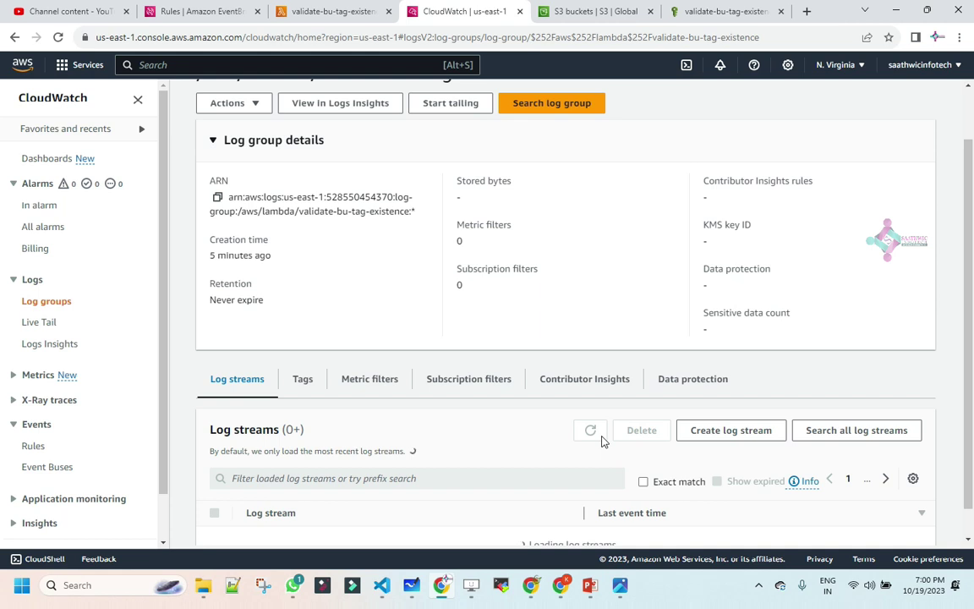
{"action": "scroll", "coordinate": [588, 454], "scroll_direction": "down", "scroll_amount": 1}
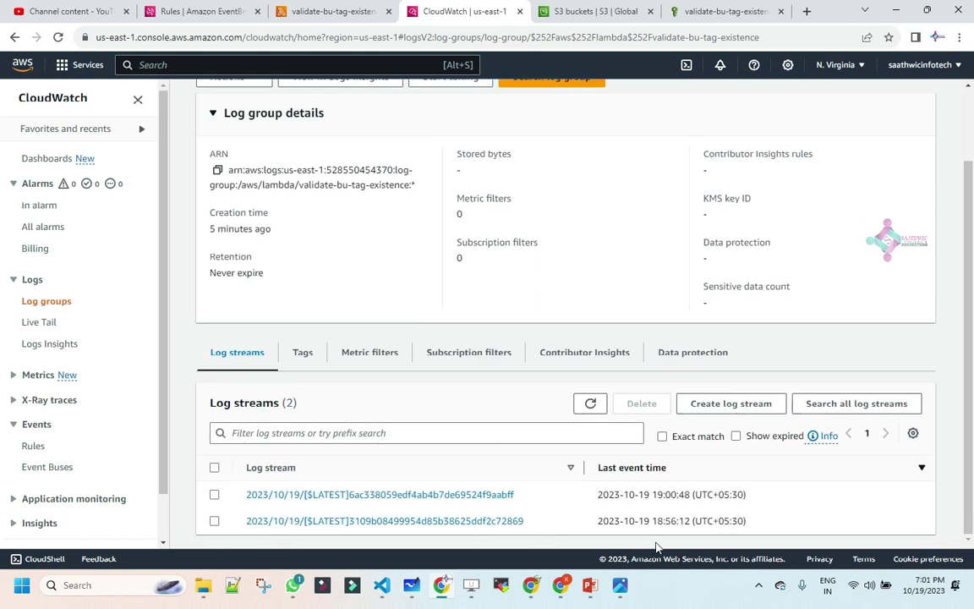
Open the newest log stream and expand the event holding the function's printed message about the APPNAME tag
{"action": "left_click_drag", "start_coordinate": [657, 495], "coordinate": [690, 494]}
{"action": "left_click", "coordinate": [410, 499]}
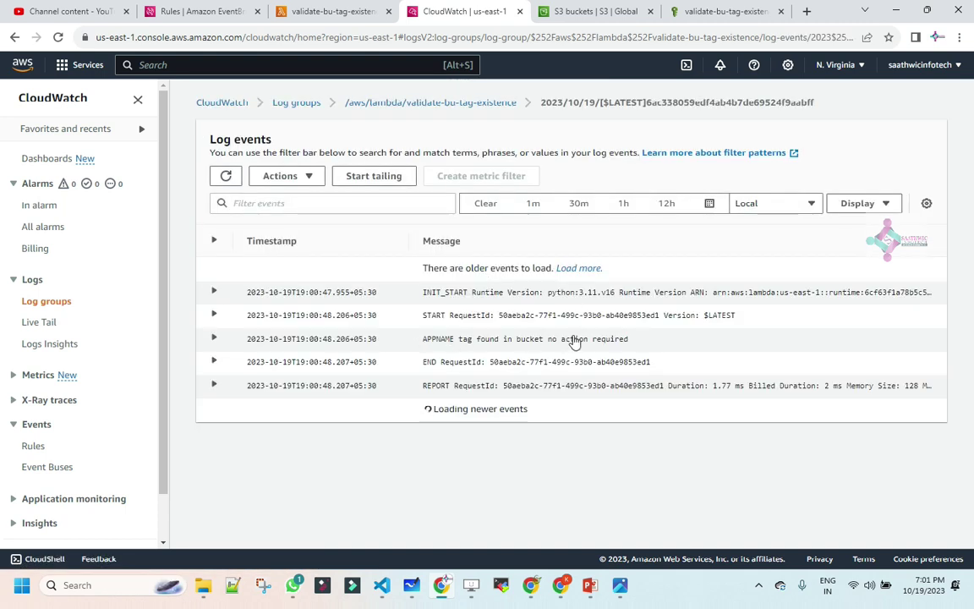
{"action": "left_click_drag", "start_coordinate": [632, 346], "coordinate": [413, 344]}
{"action": "left_click", "coordinate": [629, 341]}
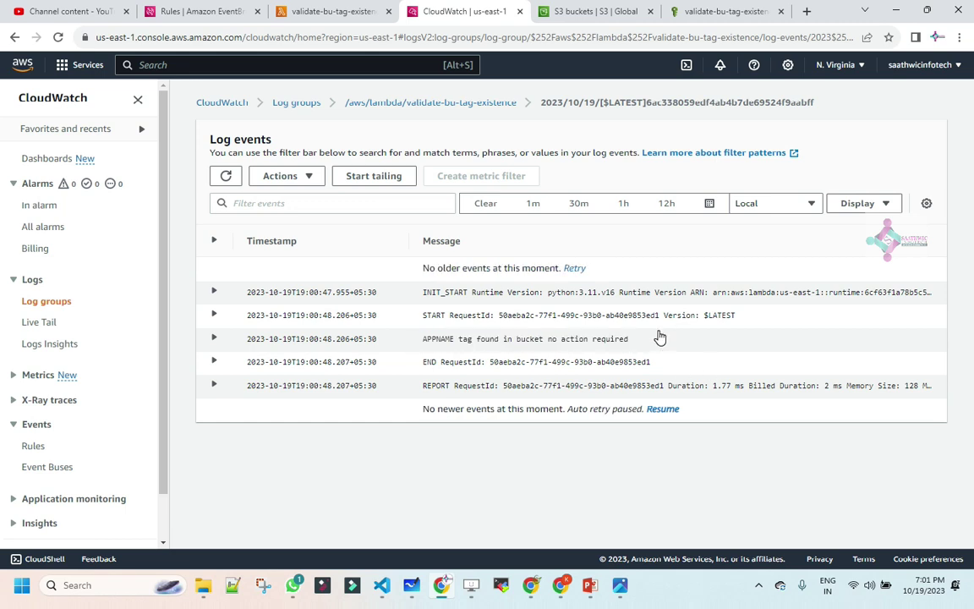
{"action": "left_click_drag", "start_coordinate": [629, 344], "coordinate": [422, 341]}
{"action": "left_click", "coordinate": [493, 363]}
{"action": "left_click_drag", "start_coordinate": [494, 364], "coordinate": [279, 340]}
{"action": "left_click", "coordinate": [431, 350]}
{"action": "triple_click", "coordinate": [427, 336]}
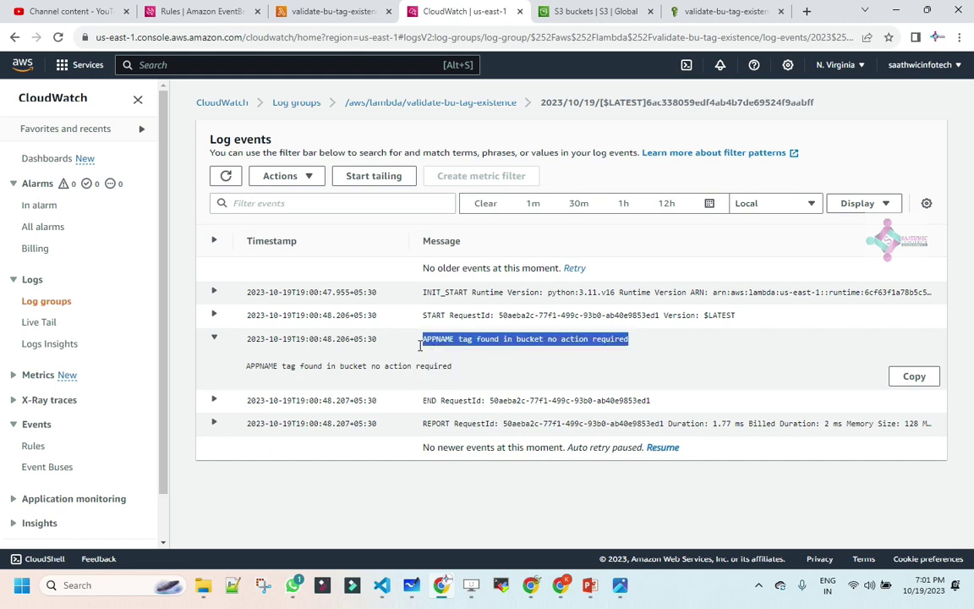
Check the Lambda function's else branch, switch to VS Code, and select the SNS client, message and publish code in Send_mail_through_SNS.py
{"action": "left_click", "coordinate": [337, 12]}
{"action": "scroll", "coordinate": [324, 304], "scroll_direction": "down", "scroll_amount": 1}
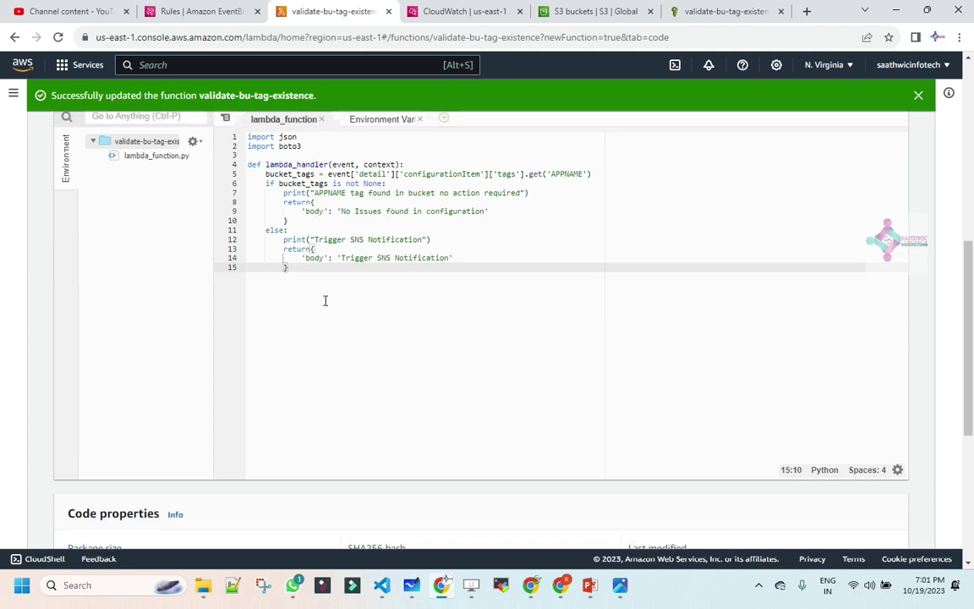
{"action": "scroll", "coordinate": [325, 304], "scroll_direction": "up", "scroll_amount": 1}
{"action": "key", "text": "alt+Tab"}
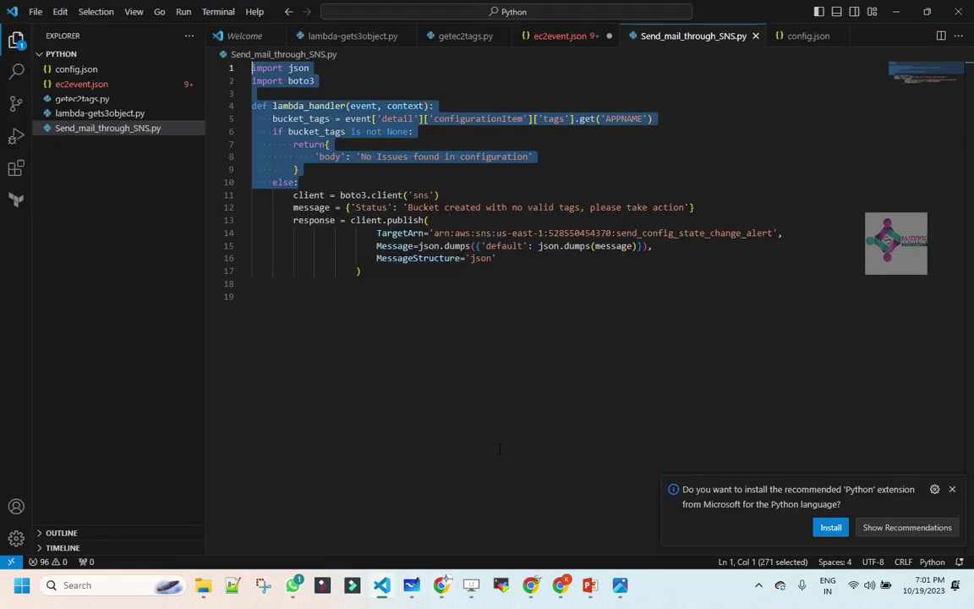
{"action": "left_click_drag", "start_coordinate": [258, 284], "coordinate": [294, 195]}
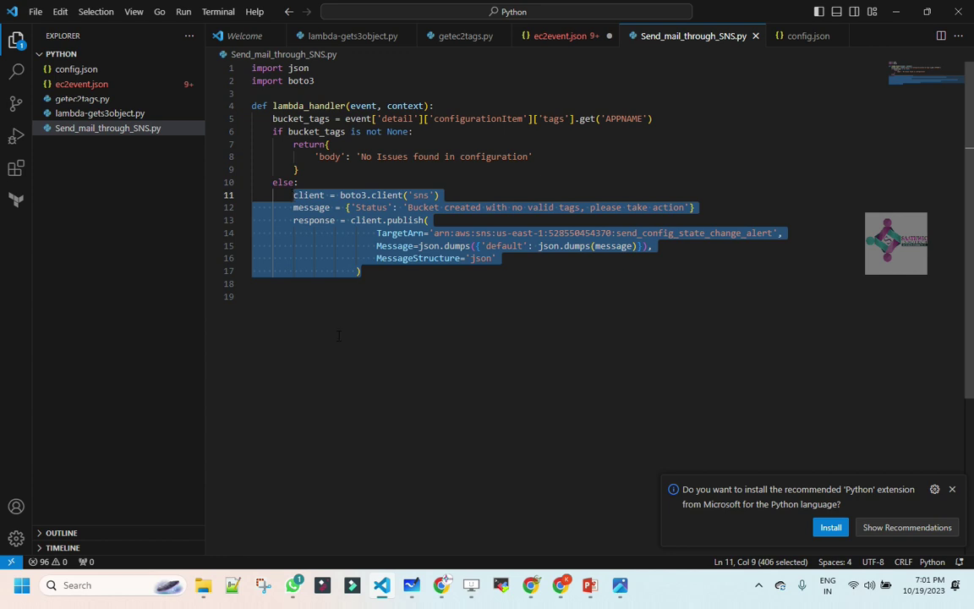
Switch to Chrome and replace the else branch's print and return in lambda_function with the copied boto3 SNS client, message and publish code
{"action": "key", "text": "alt+Tab"}
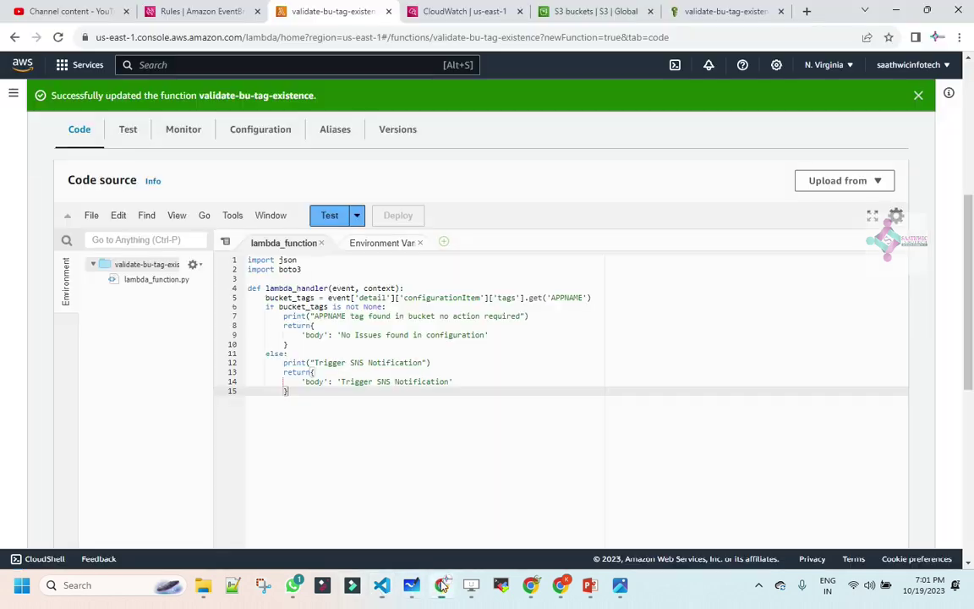
{"action": "left_click_drag", "start_coordinate": [304, 391], "coordinate": [285, 365]}
{"action": "key", "text": "ctrl+v"}
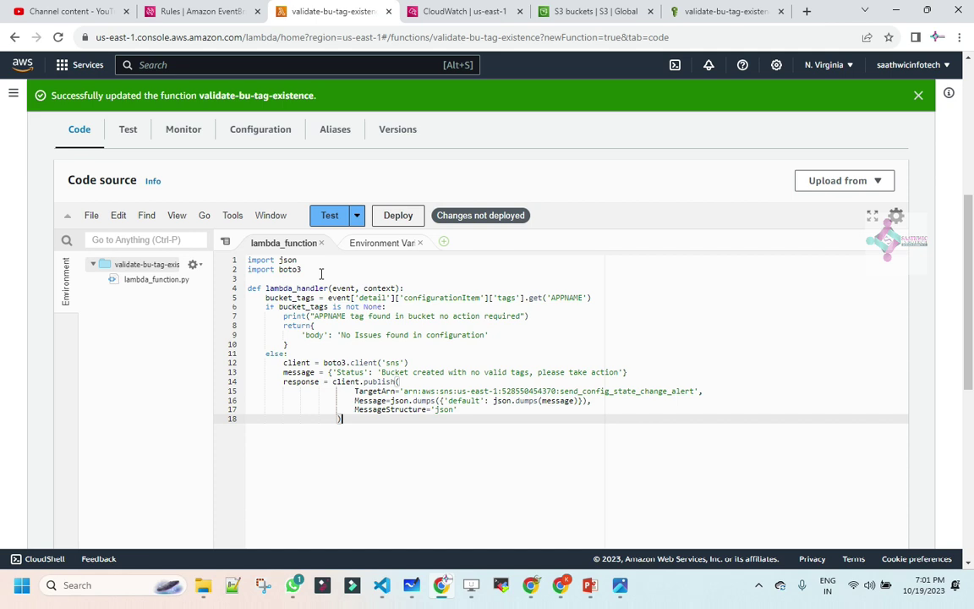
Examine the boto3 import and the boto3.client('sns') line in the Lambda code
{"action": "double_click", "coordinate": [291, 269]}
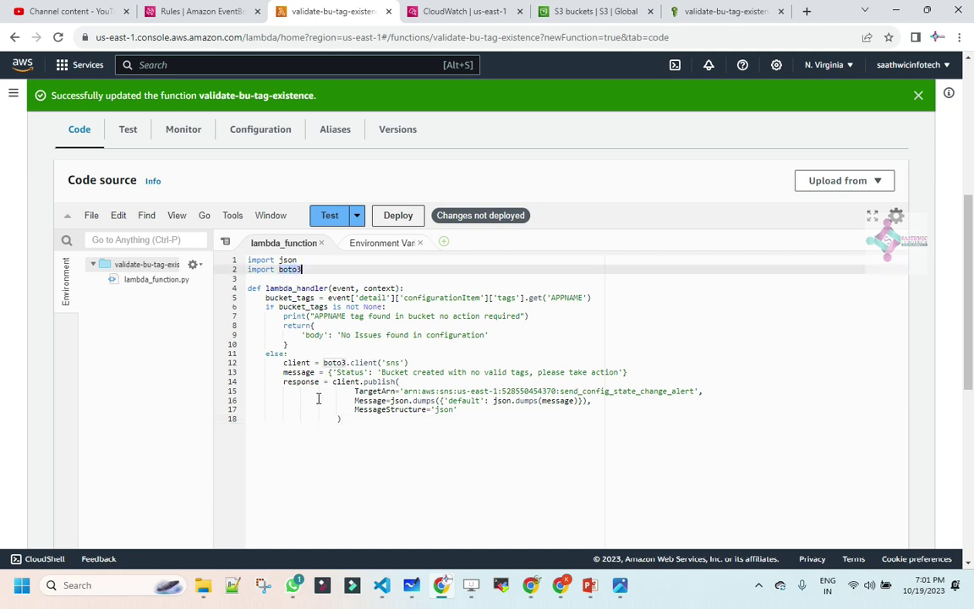
{"action": "left_click", "coordinate": [338, 363]}
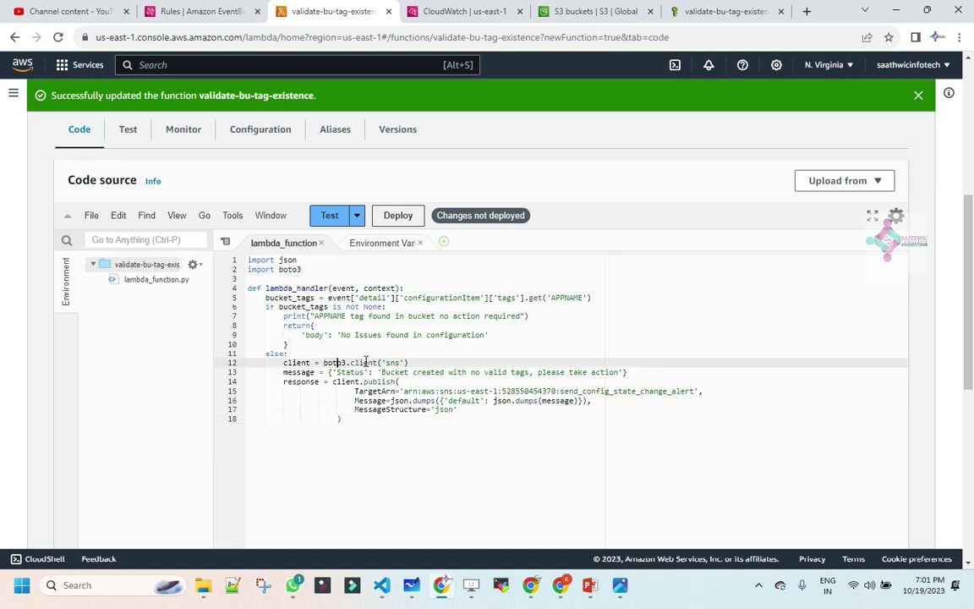
{"action": "double_click", "coordinate": [395, 362]}
Search Google in a new browser tab for "sns + boto3 documentation"
{"action": "left_click", "coordinate": [806, 11]}
{"action": "left_click", "coordinate": [722, 34]}
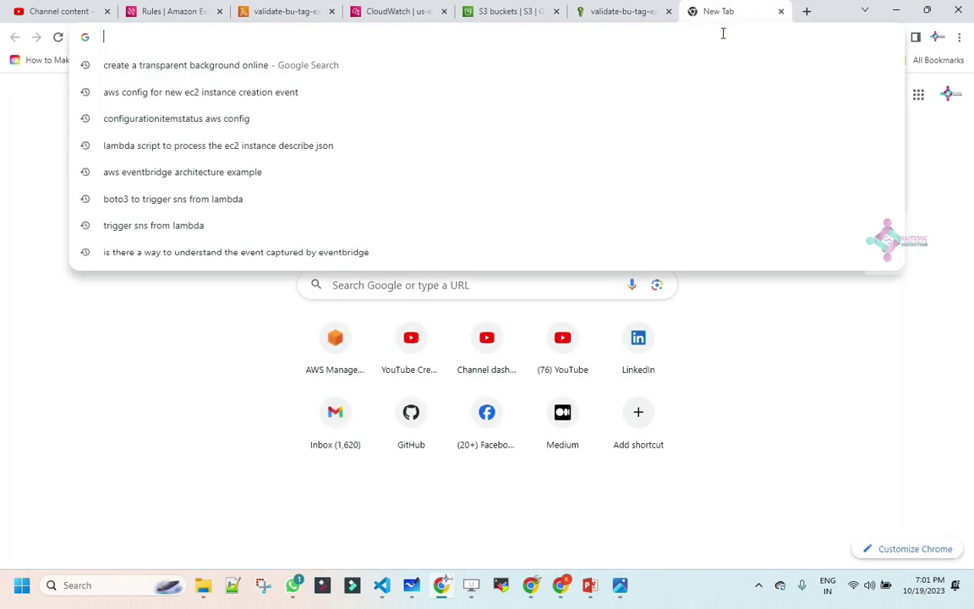
{"action": "type", "text": "sns "}
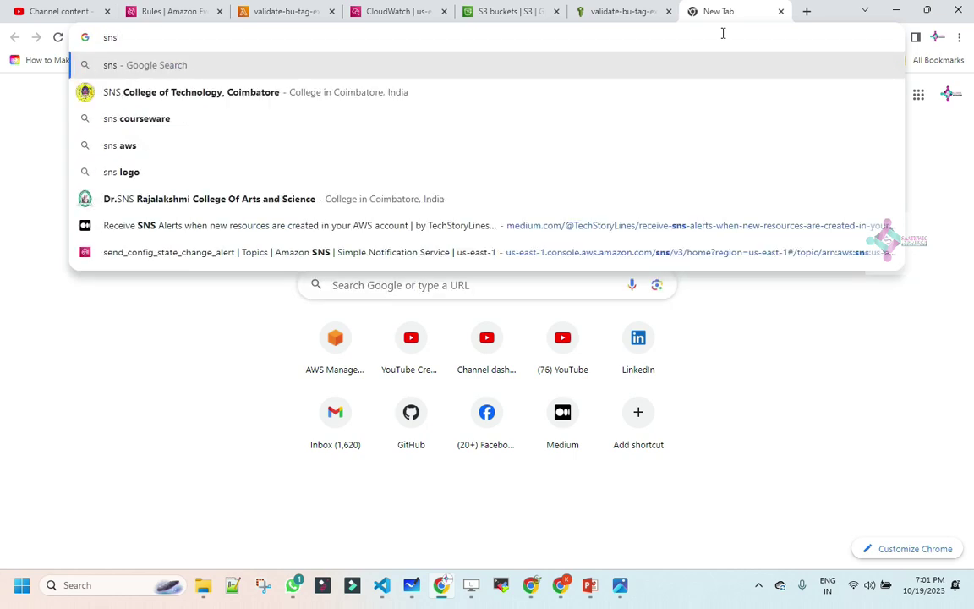
{"action": "type", "text": "+ boto"}
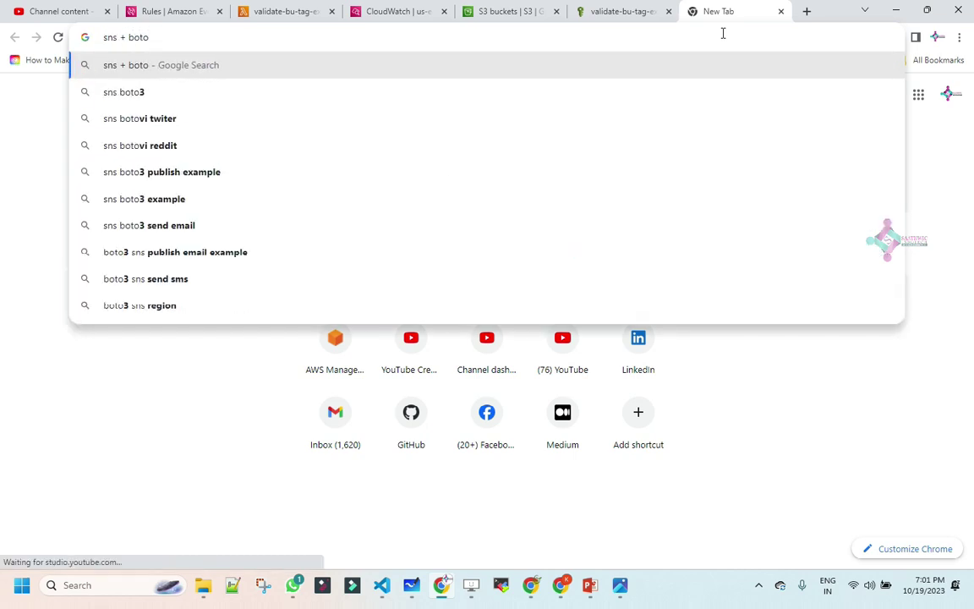
{"action": "type", "text": "3 documentation"}
{"action": "key", "text": "Return"}
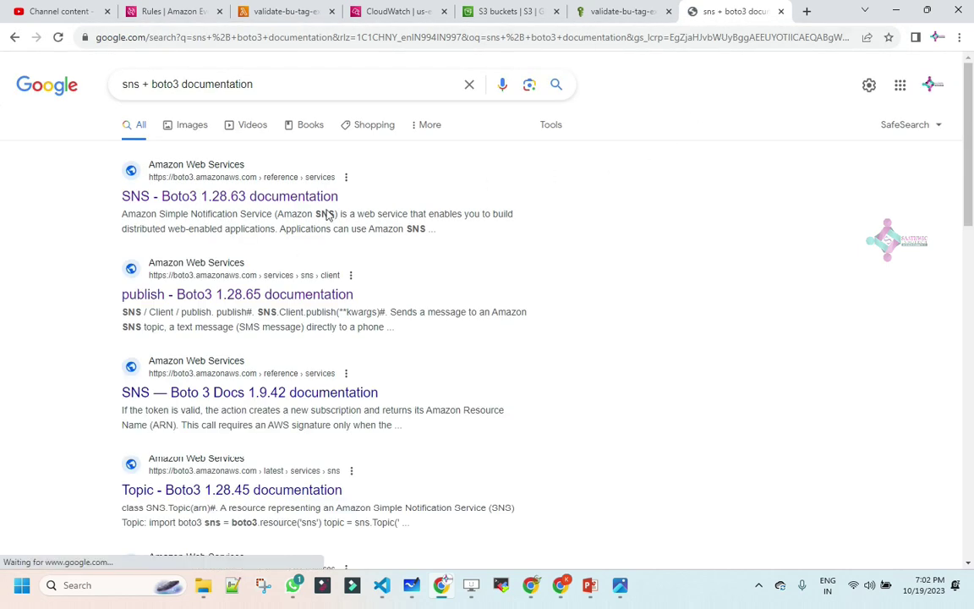
Open the SNS Boto3 documentation result in a new tab and go to its publish method page
{"action": "right_click", "coordinate": [257, 200]}
{"action": "left_click", "coordinate": [282, 209]}
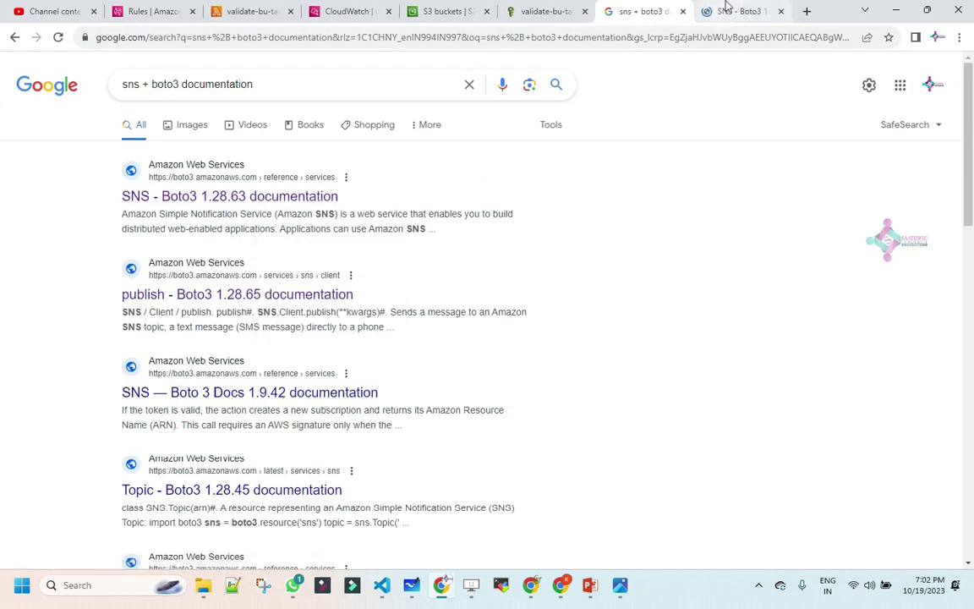
{"action": "left_click", "coordinate": [725, 8]}
{"action": "scroll", "coordinate": [474, 363], "scroll_direction": "down", "scroll_amount": 3}
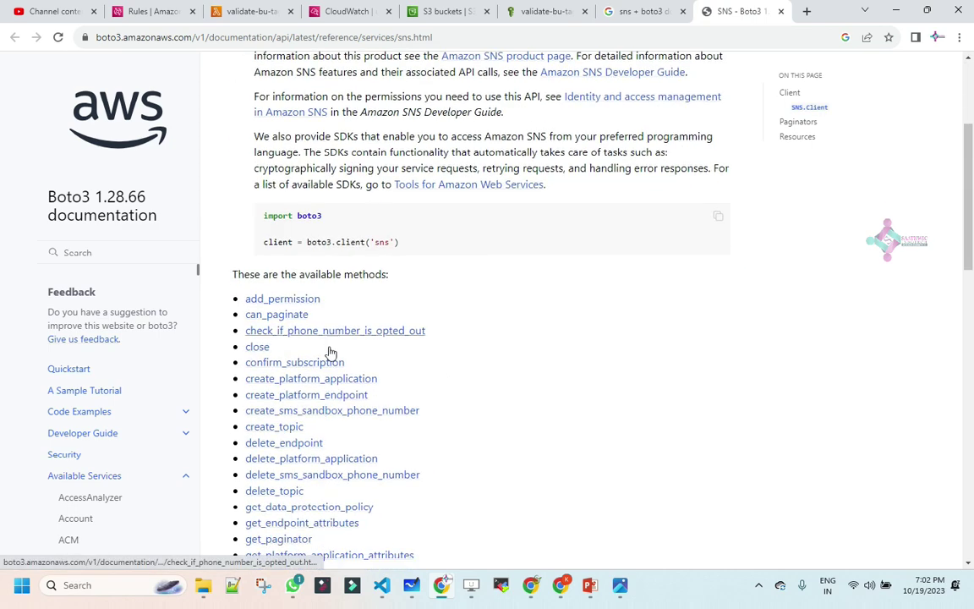
{"action": "scroll", "coordinate": [331, 352], "scroll_direction": "down", "scroll_amount": 8}
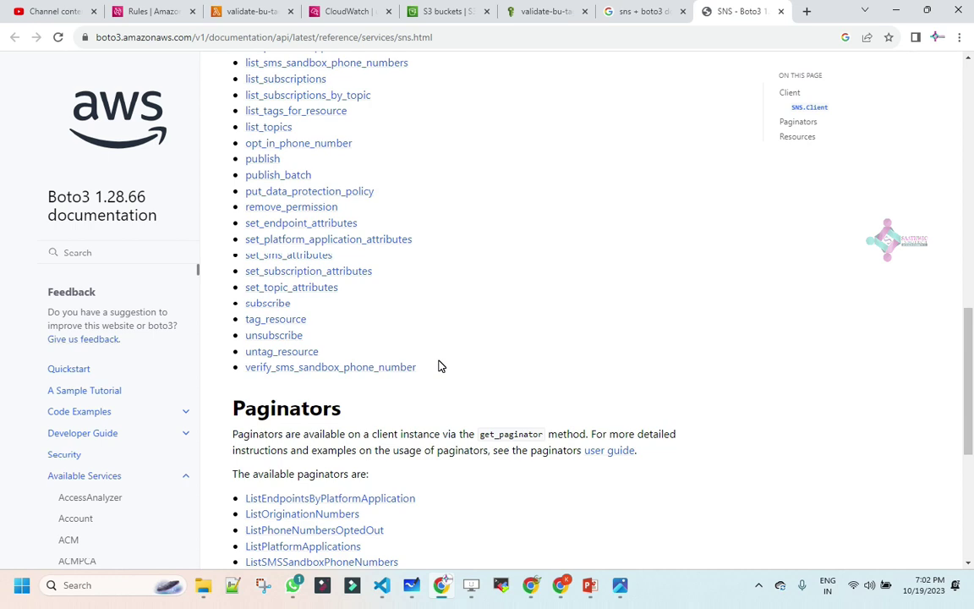
{"action": "left_click", "coordinate": [269, 159]}
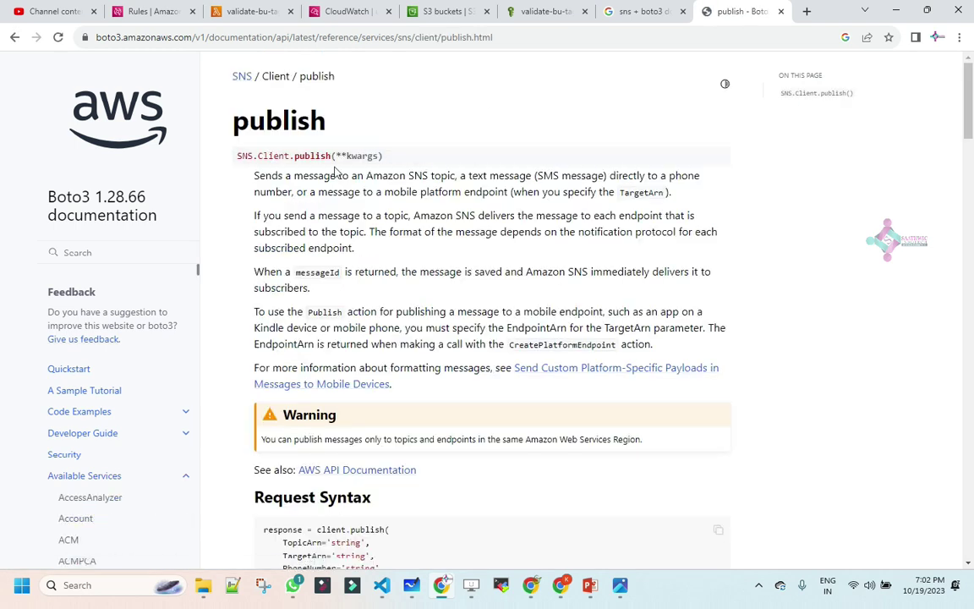
Examine the publish method's request syntax, parameters, response structure and exceptions in the Boto3 documentation
{"action": "scroll", "coordinate": [402, 145], "scroll_direction": "down", "scroll_amount": 4}
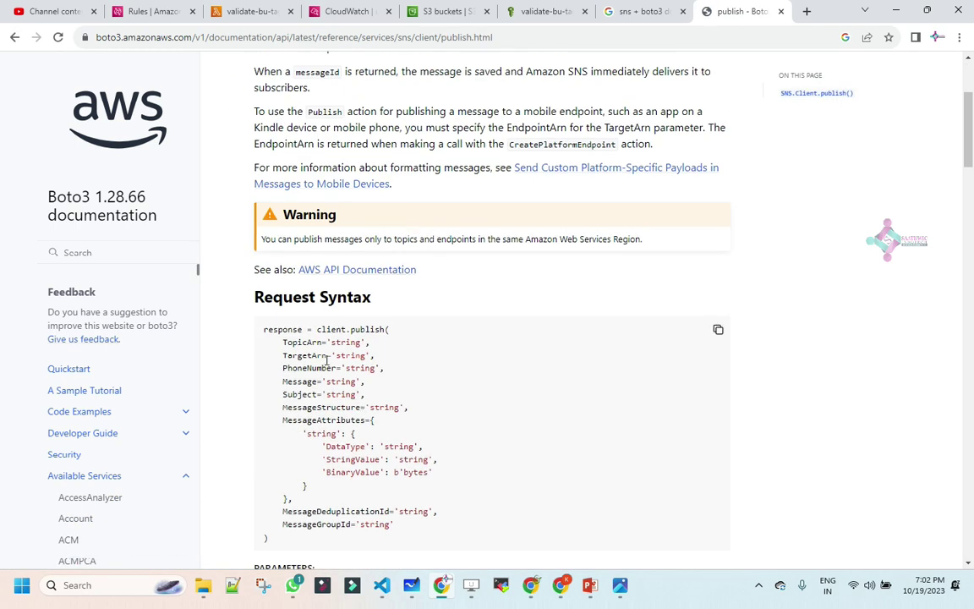
{"action": "left_click_drag", "start_coordinate": [264, 326], "coordinate": [383, 543]}
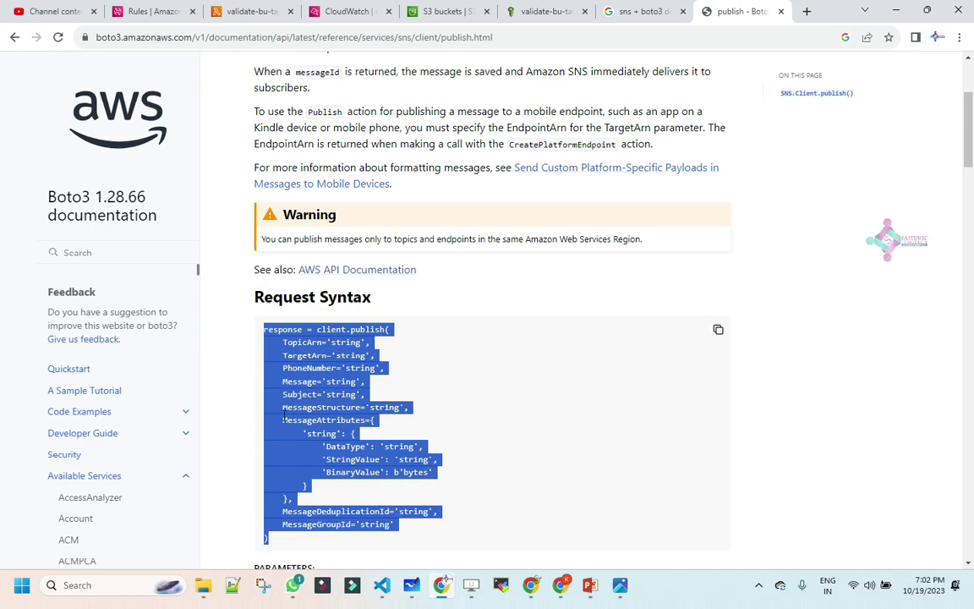
{"action": "scroll", "coordinate": [292, 414], "scroll_direction": "down", "scroll_amount": 18}
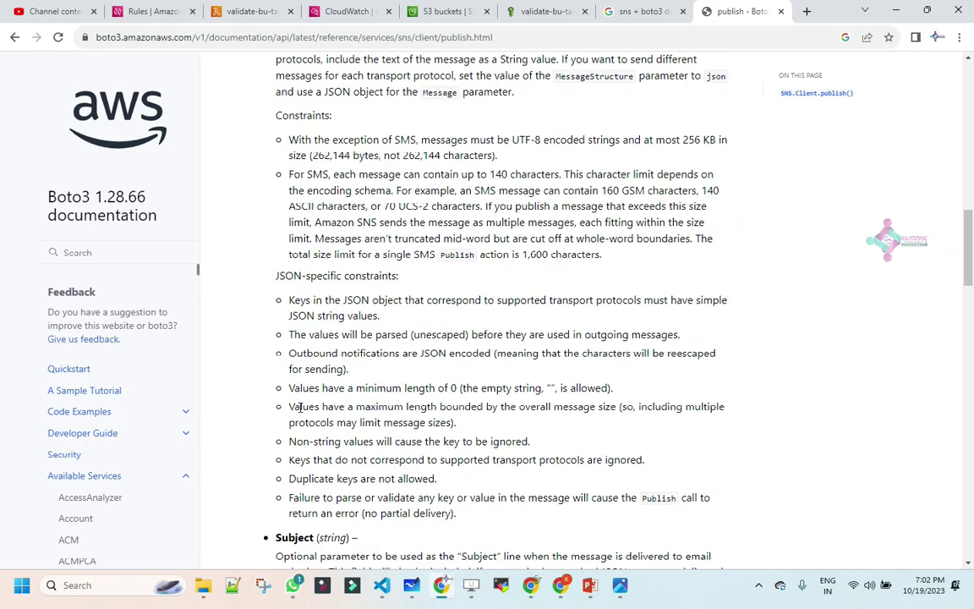
{"action": "scroll", "coordinate": [300, 407], "scroll_direction": "down", "scroll_amount": 15}
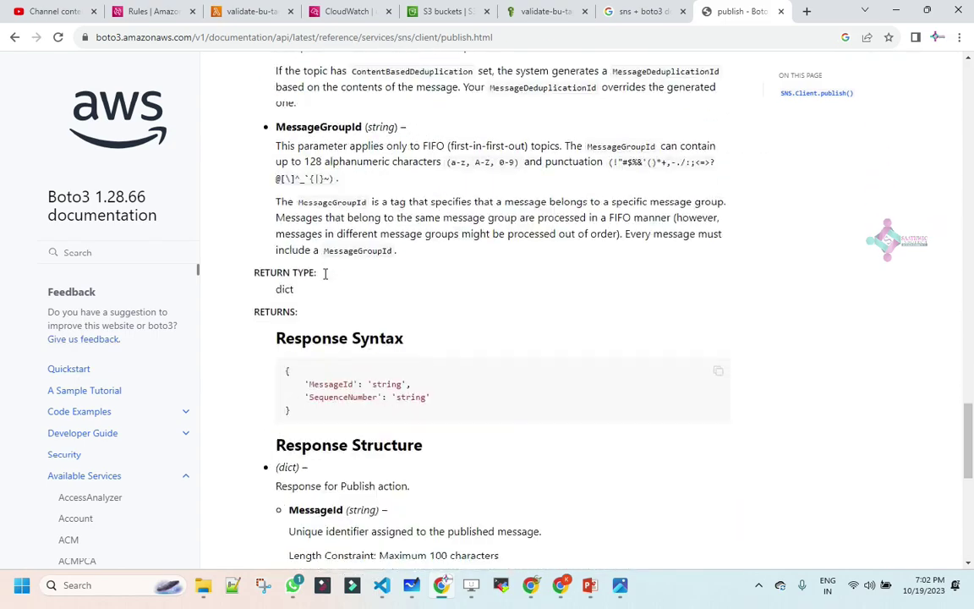
{"action": "scroll", "coordinate": [324, 274], "scroll_direction": "down", "scroll_amount": 8}
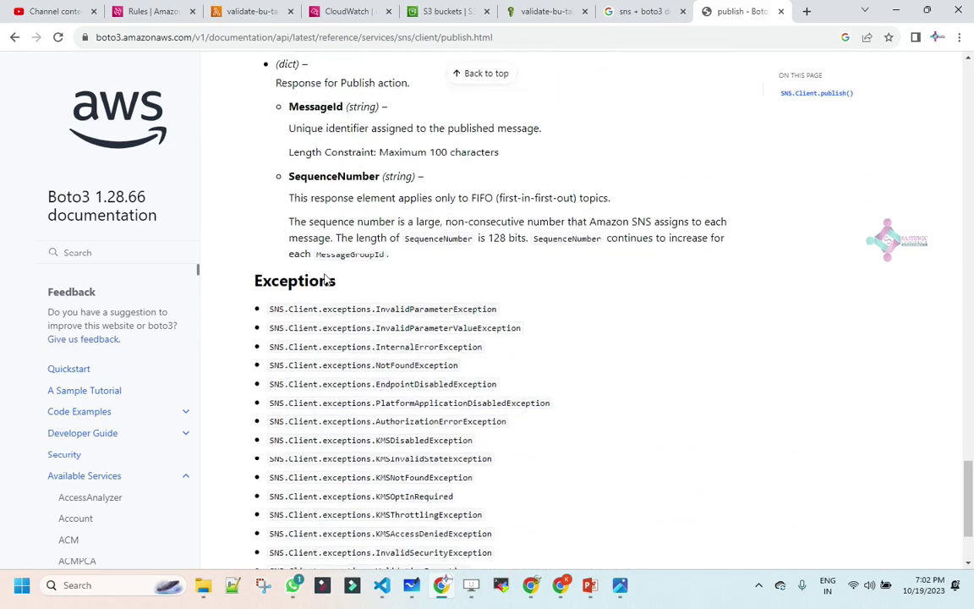
{"action": "scroll", "coordinate": [325, 279], "scroll_direction": "up", "scroll_amount": 20}
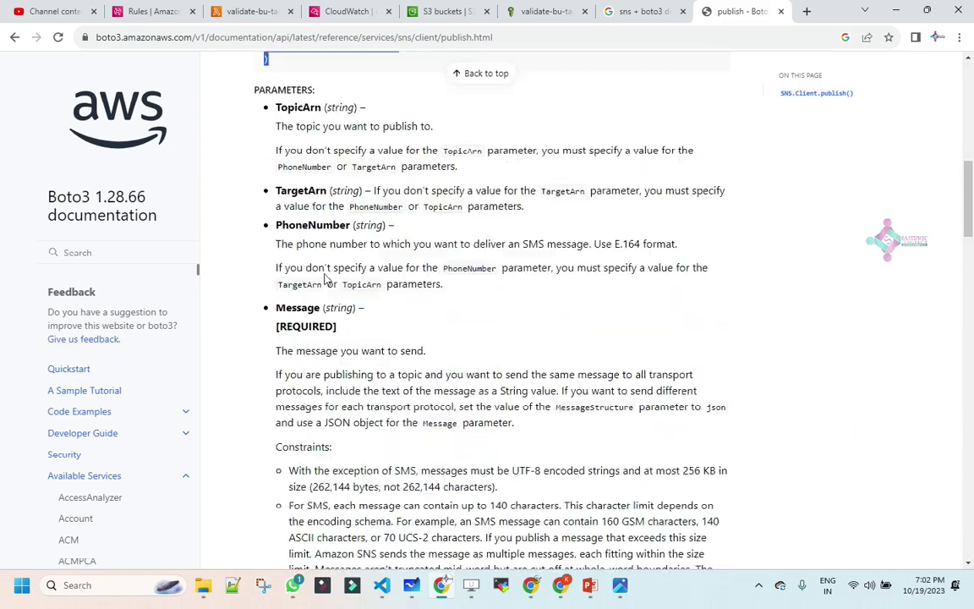
{"action": "scroll", "coordinate": [583, 194], "scroll_direction": "up", "scroll_amount": 8}
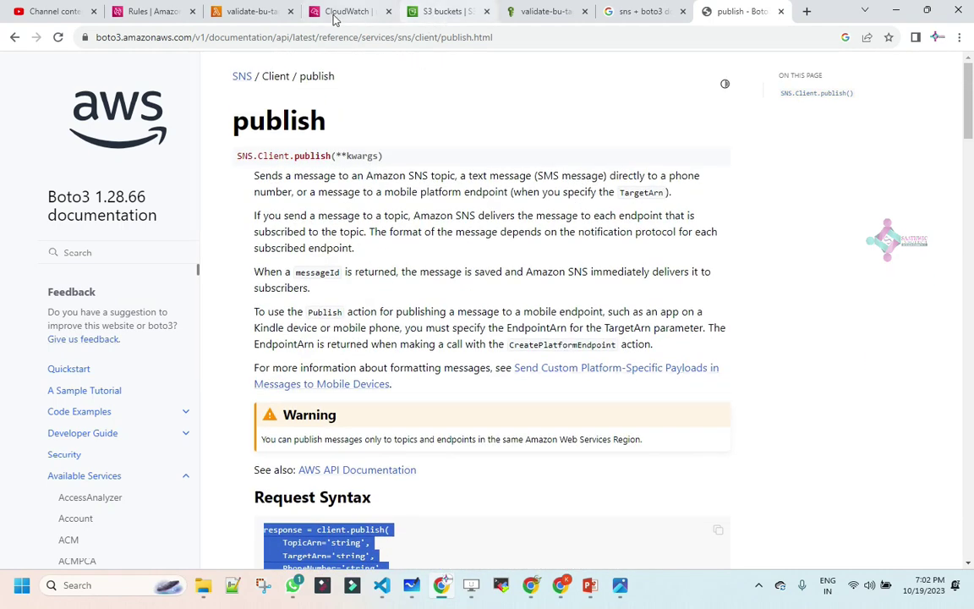
Return to the validate-bu-tag-existence function and review the SNS client line, the Status message and the bucket_tags assignment
{"action": "left_click", "coordinate": [230, 11]}
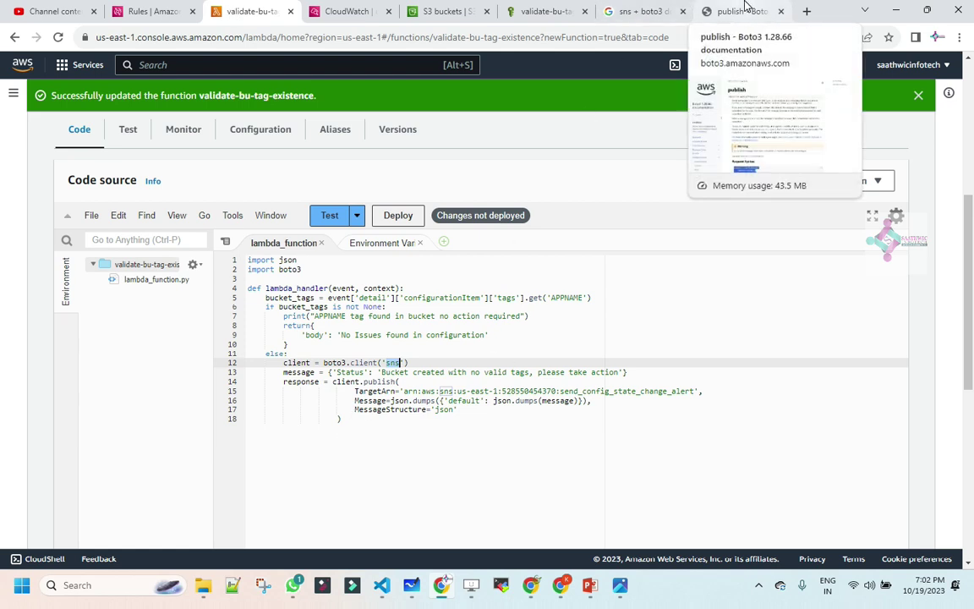
{"action": "left_click", "coordinate": [358, 419]}
{"action": "left_click_drag", "start_coordinate": [313, 362], "coordinate": [408, 362]}
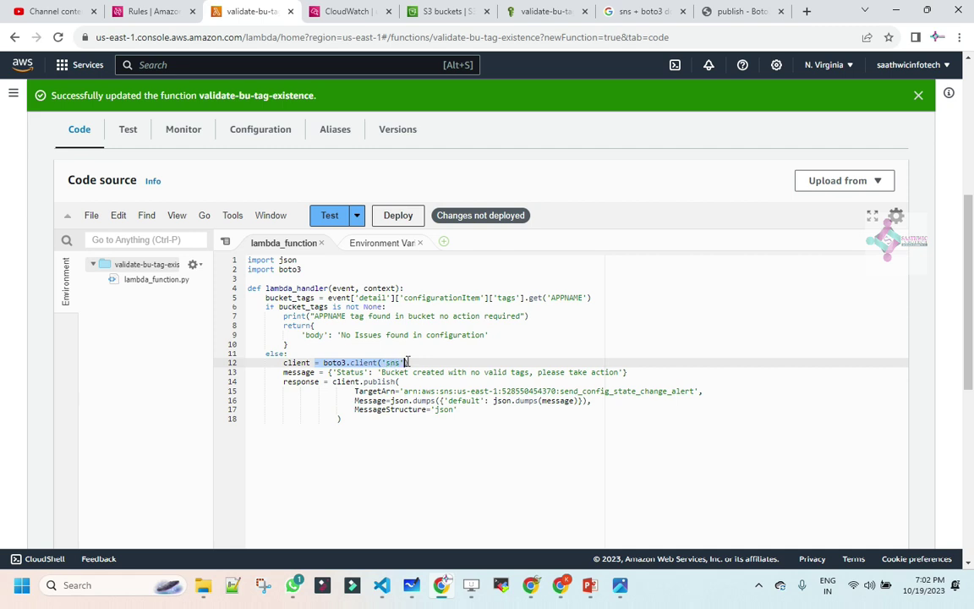
{"action": "left_click", "coordinate": [297, 372]}
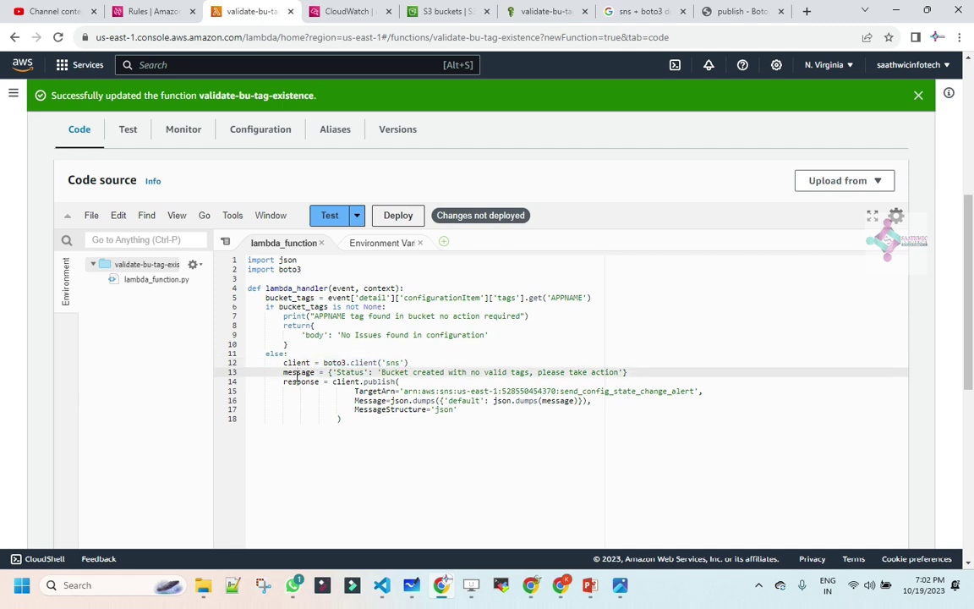
{"action": "double_click", "coordinate": [350, 372]}
{"action": "left_click", "coordinate": [401, 372]}
{"action": "left_click", "coordinate": [602, 363]}
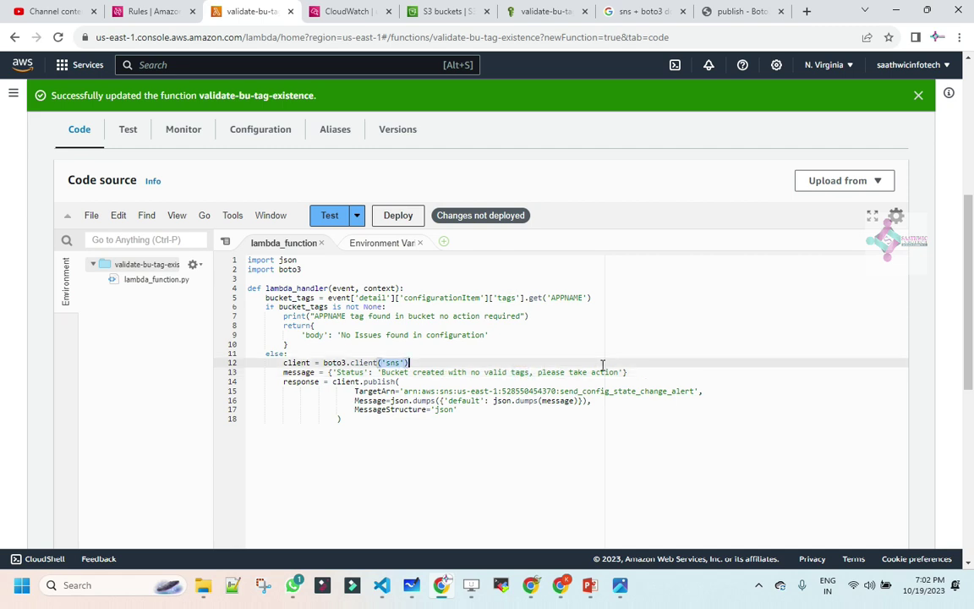
{"action": "left_click", "coordinate": [623, 372]}
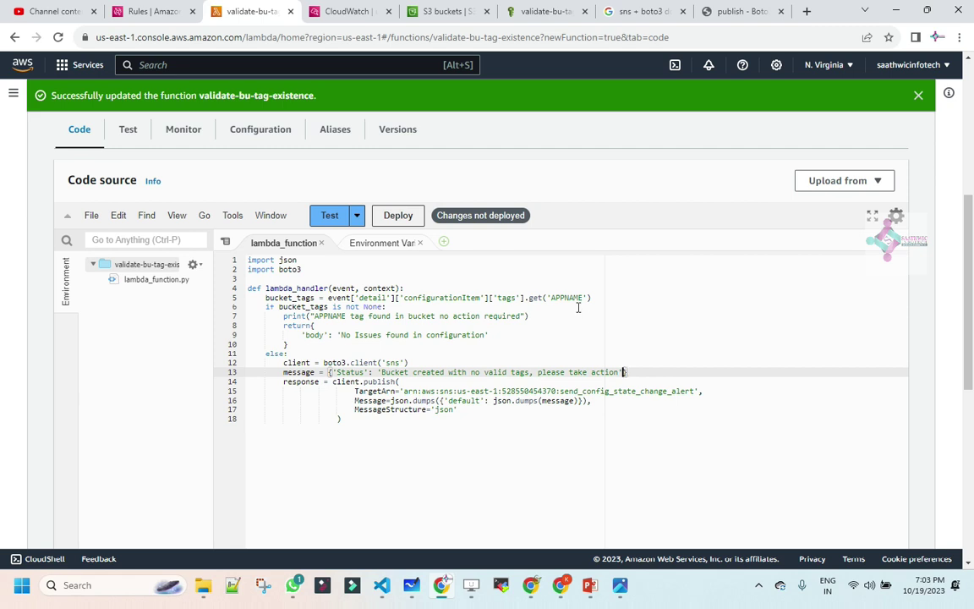
{"action": "left_click_drag", "start_coordinate": [590, 298], "coordinate": [265, 298]}
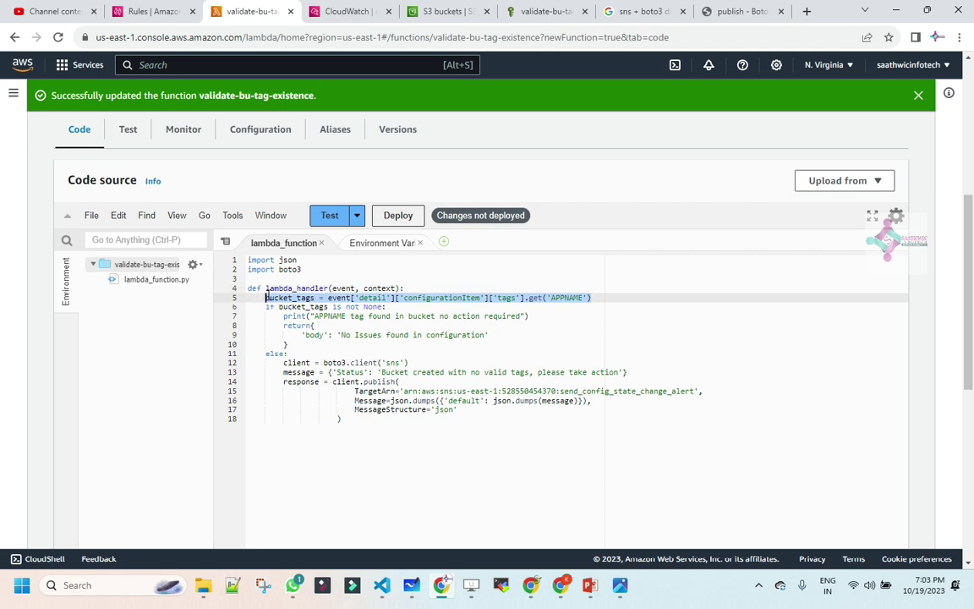
{"action": "left_click", "coordinate": [619, 371]}
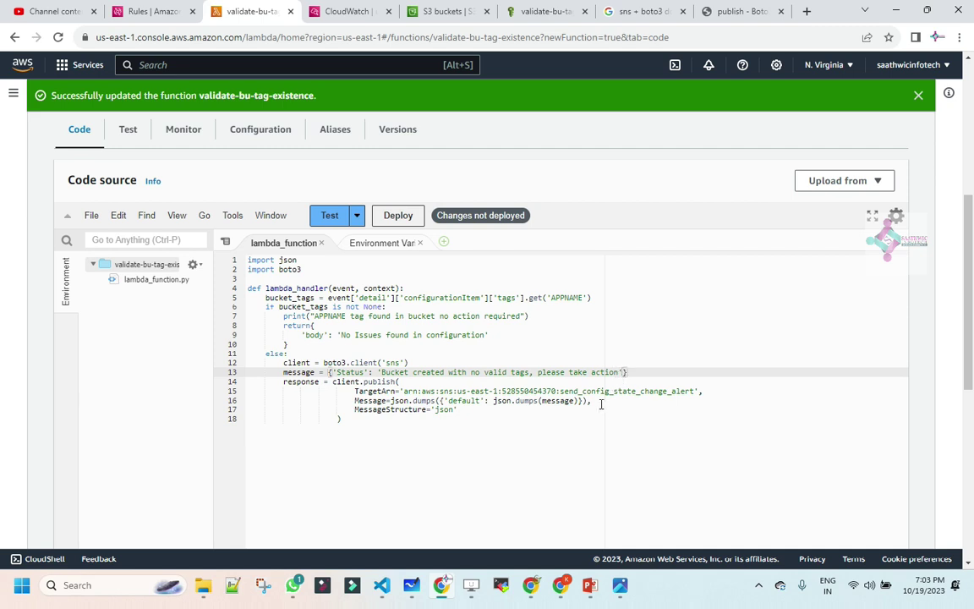
{"action": "type", "text": "+"}
{"action": "key", "text": "BackSpace"}
{"action": "key", "text": "BackSpace"}
Compare the client.publish call in the Lambda code with the request syntax and parameters on the Boto3 publish page
{"action": "left_click_drag", "start_coordinate": [300, 382], "coordinate": [382, 382]}
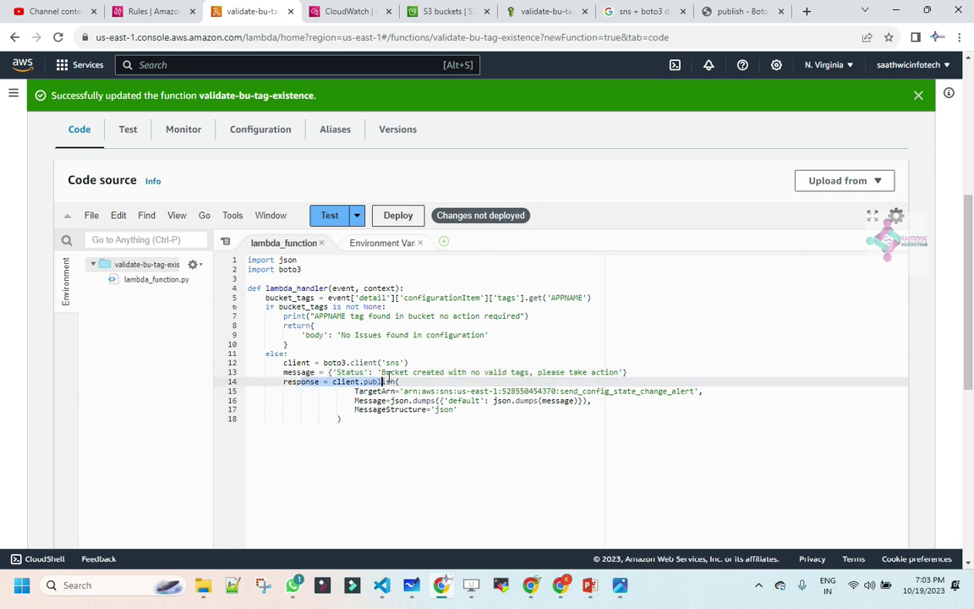
{"action": "left_click", "coordinate": [752, 11]}
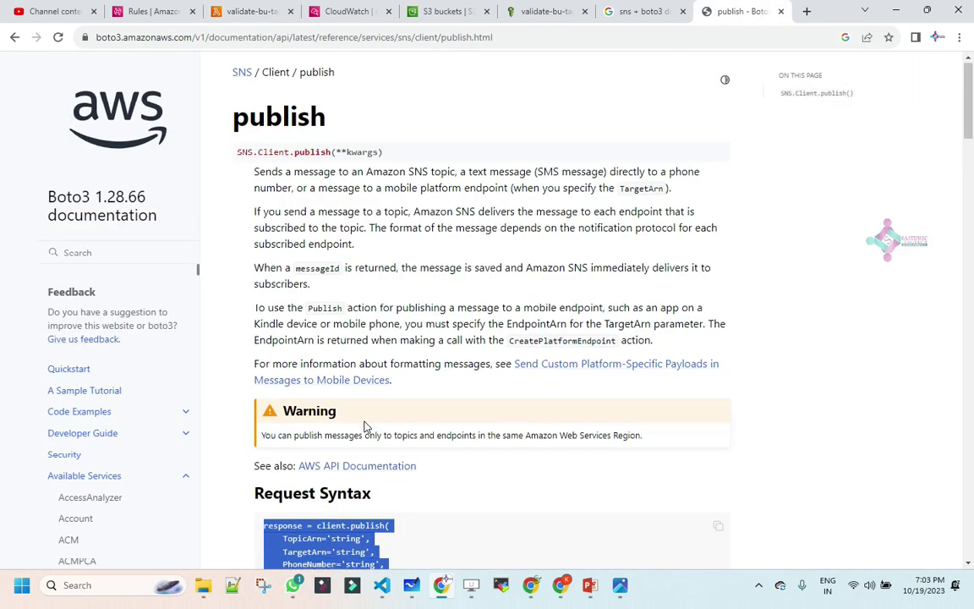
{"action": "scroll", "coordinate": [364, 423], "scroll_direction": "down", "scroll_amount": 3}
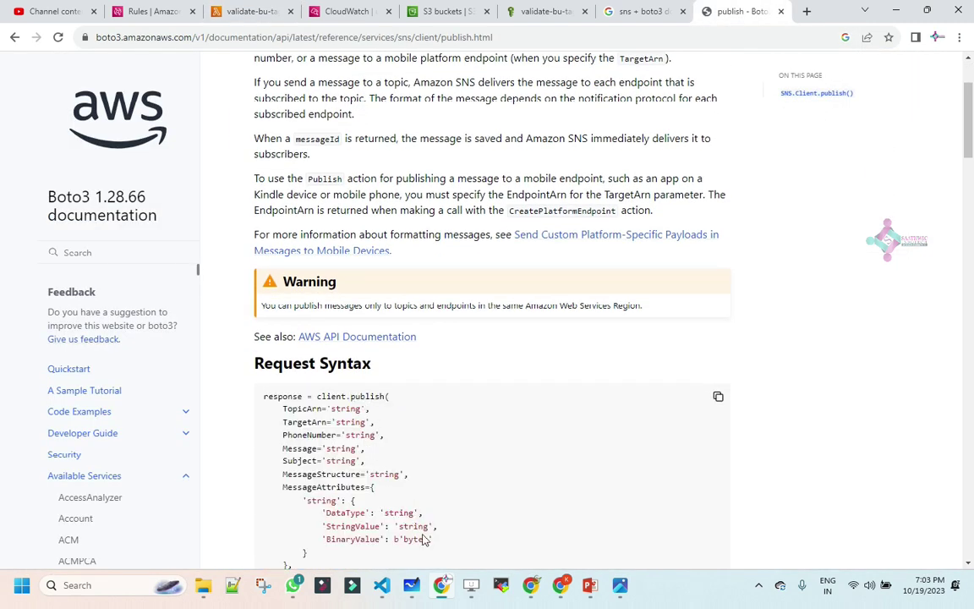
{"action": "scroll", "coordinate": [355, 498], "scroll_direction": "down", "scroll_amount": 3}
{"action": "left_click_drag", "start_coordinate": [288, 483], "coordinate": [271, 393]}
{"action": "scroll", "coordinate": [315, 460], "scroll_direction": "down", "scroll_amount": 2}
{"action": "scroll", "coordinate": [337, 530], "scroll_direction": "down", "scroll_amount": 1}
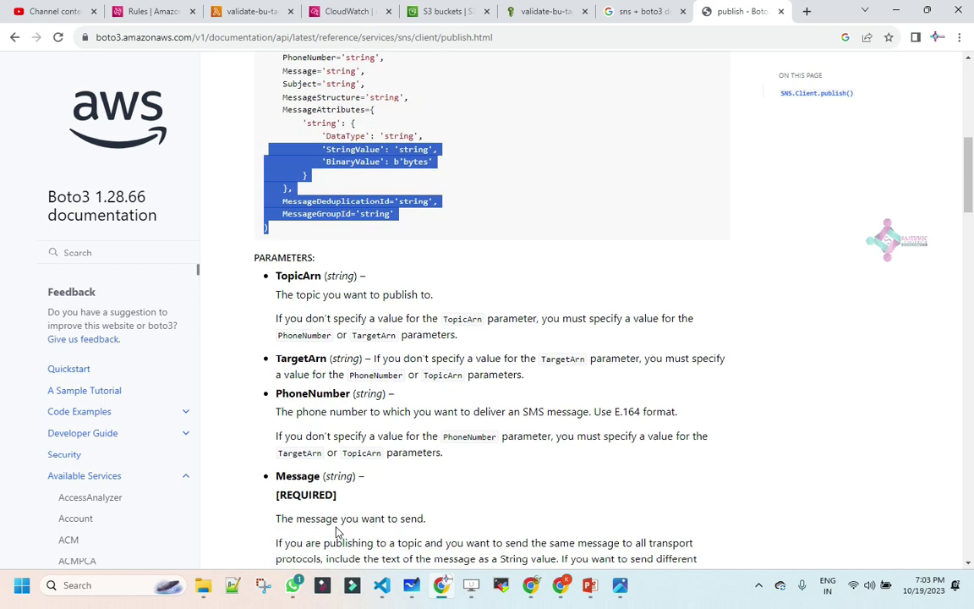
{"action": "scroll", "coordinate": [336, 530], "scroll_direction": "down", "scroll_amount": 1}
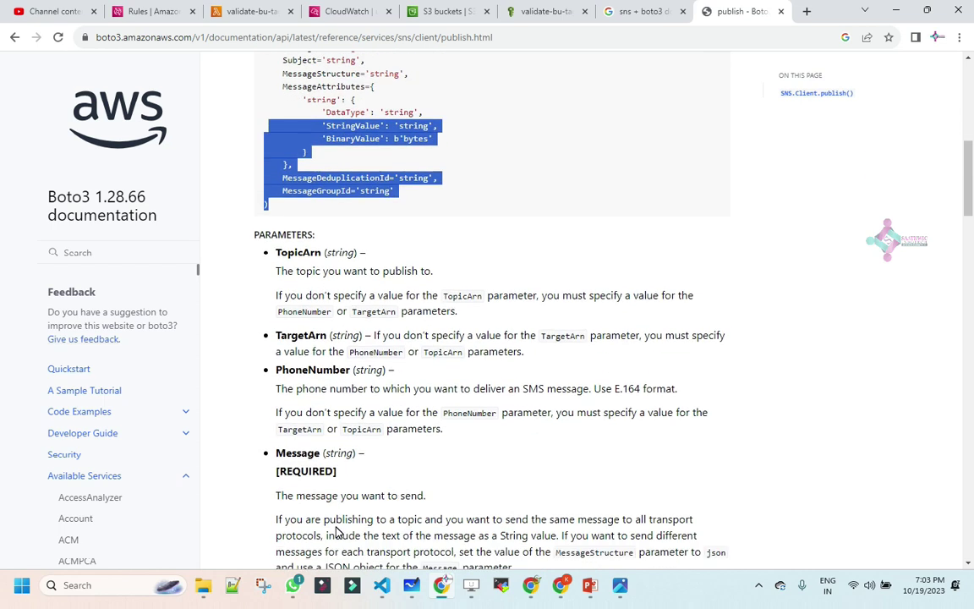
Return to the Lambda code and examine the TargetArn argument of the publish call and the sns client name
{"action": "left_click", "coordinate": [435, 19]}
{"action": "left_click", "coordinate": [254, 12]}
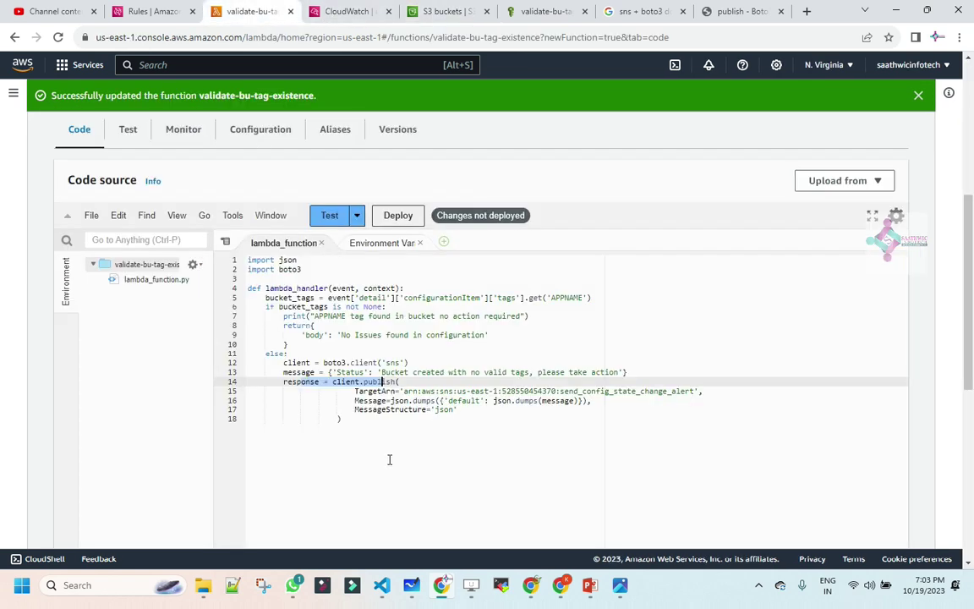
{"action": "double_click", "coordinate": [371, 390]}
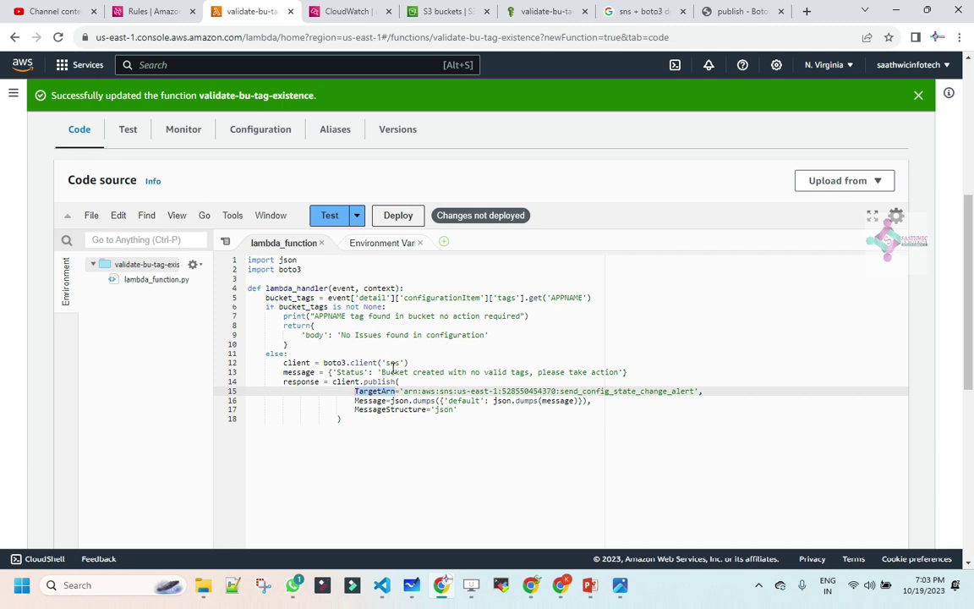
{"action": "double_click", "coordinate": [394, 362]}
{"action": "double_click", "coordinate": [384, 391]}
Open the send_config_state_change_alert topic in Simple Notification Service and select its ARN in the topic details
{"action": "right_click", "coordinate": [548, 13]}
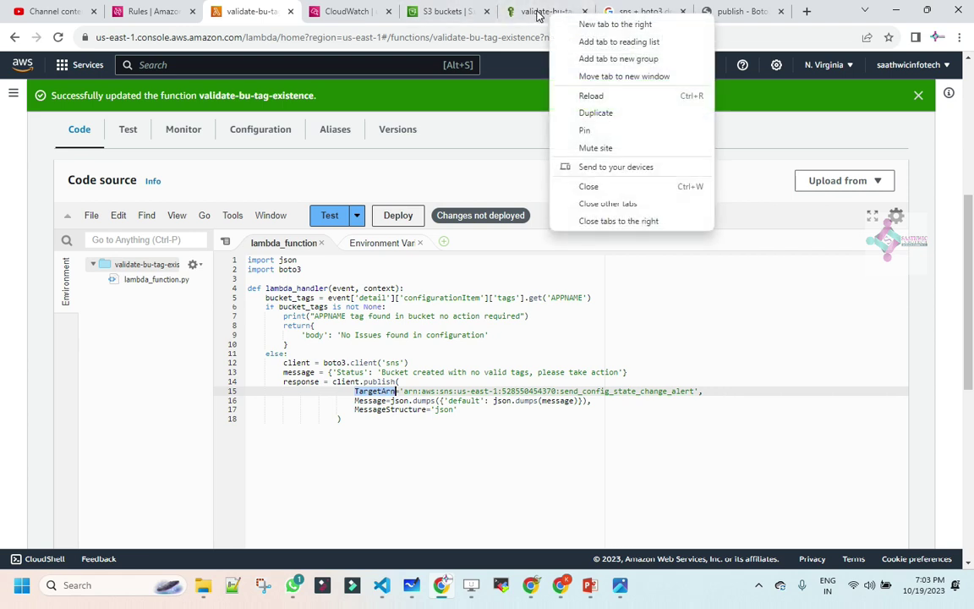
{"action": "left_click", "coordinate": [541, 12]}
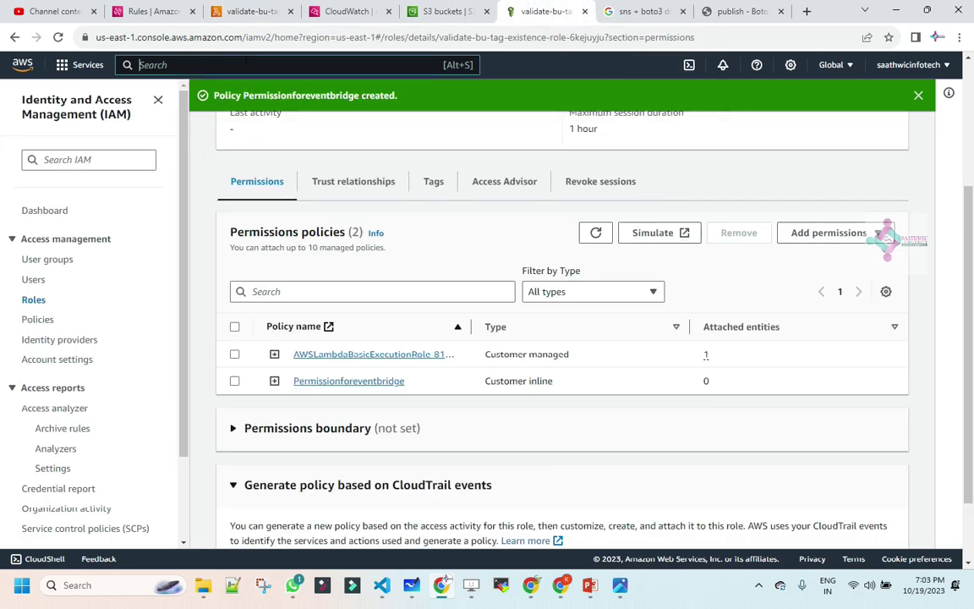
{"action": "type", "text": "sns"}
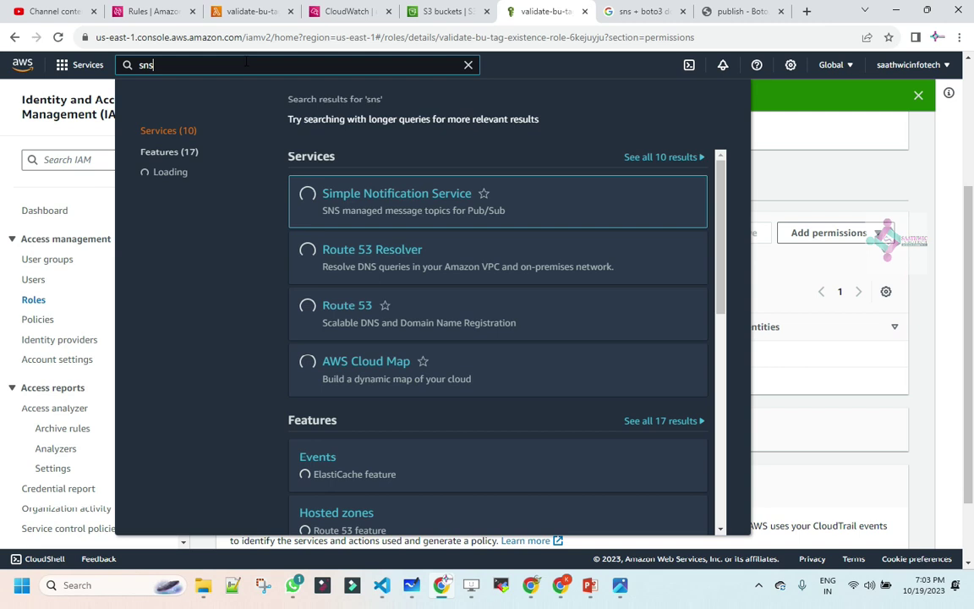
{"action": "left_click", "coordinate": [338, 197]}
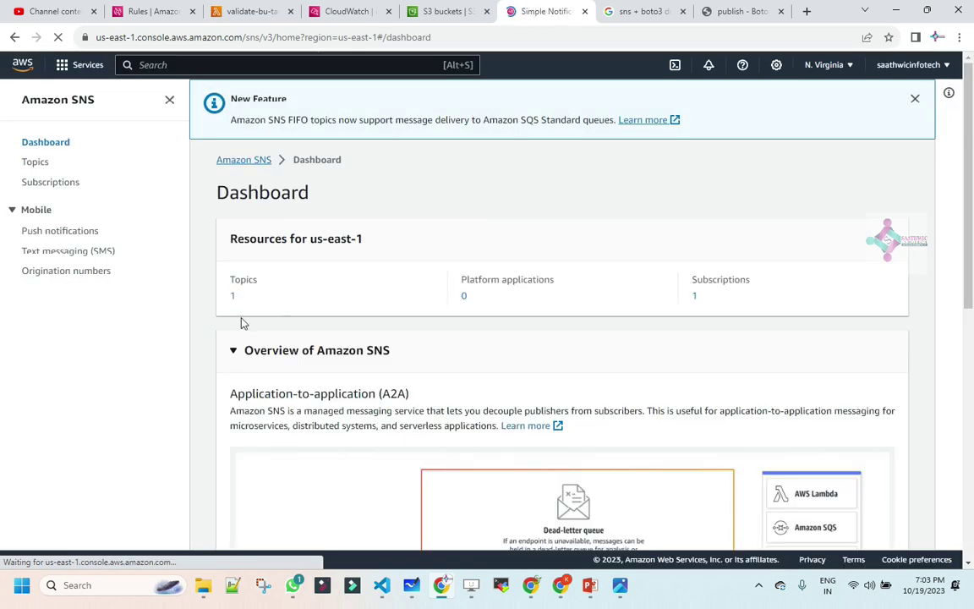
{"action": "left_click", "coordinate": [233, 296]}
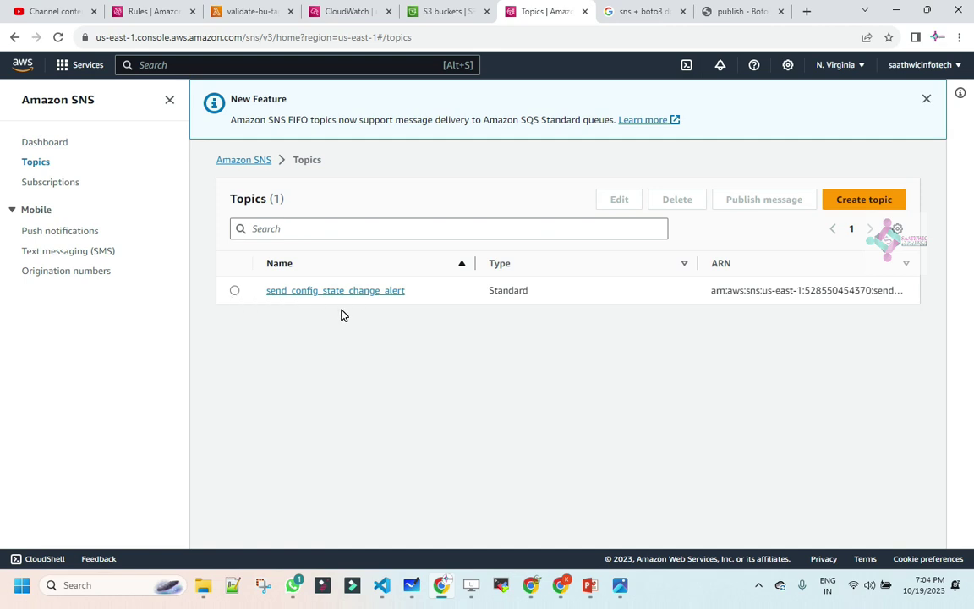
{"action": "left_click", "coordinate": [308, 291]}
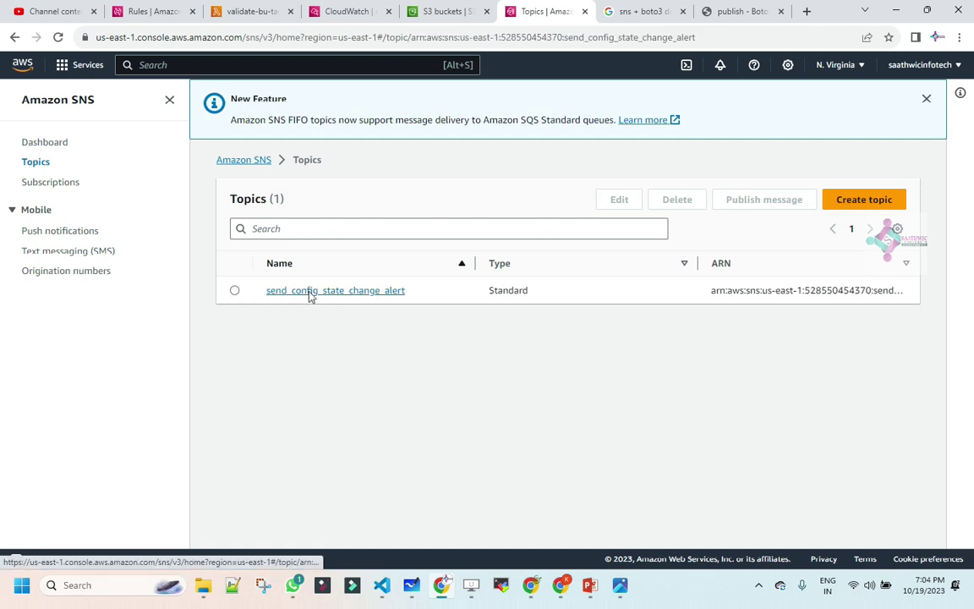
{"action": "scroll", "coordinate": [430, 322], "scroll_direction": "down", "scroll_amount": 2}
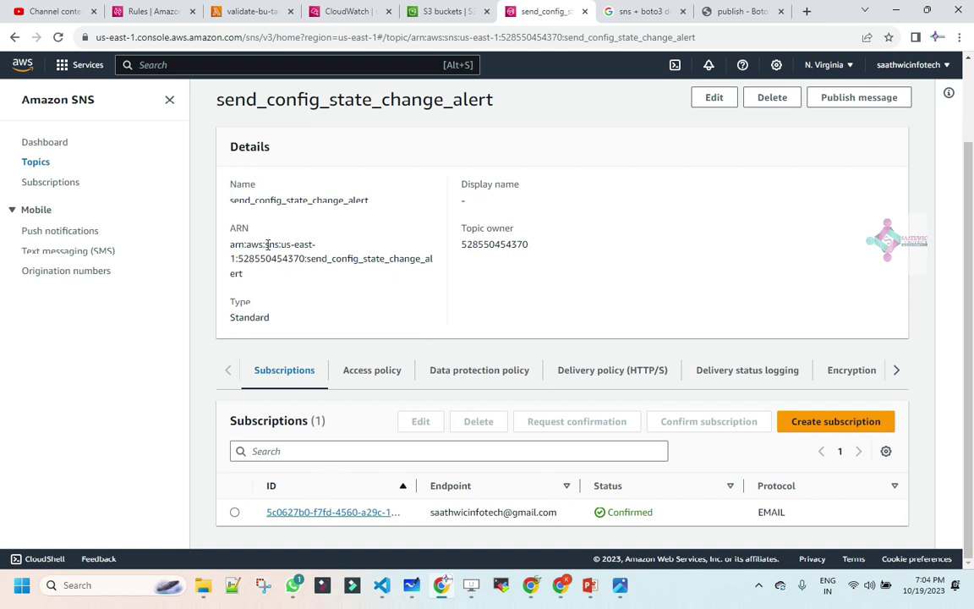
{"action": "left_click_drag", "start_coordinate": [247, 275], "coordinate": [229, 251]}
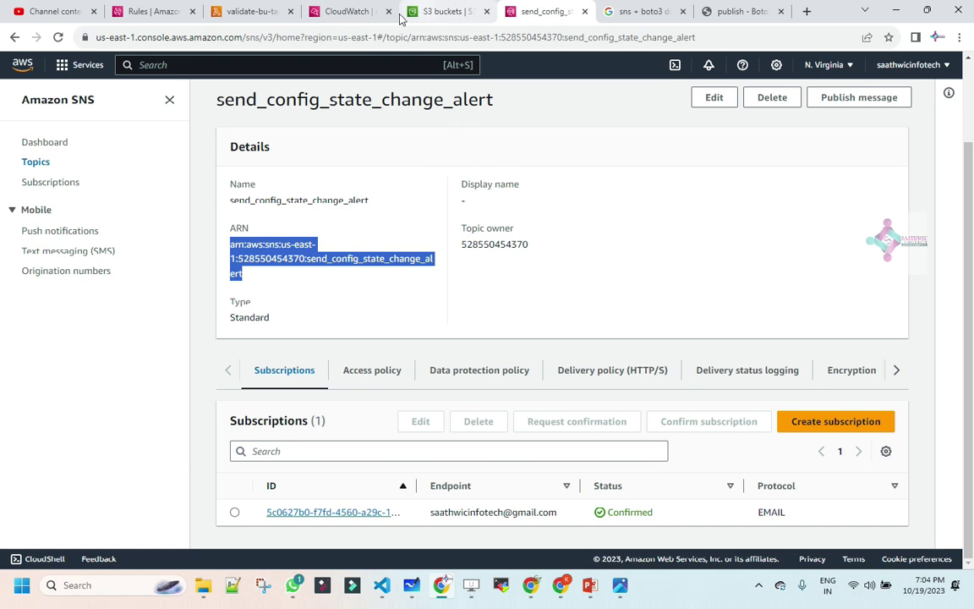
Return to the Lambda code and review the TargetArn, Message json.dumps and MessageStructure arguments of the publish call
{"action": "left_click", "coordinate": [248, 12]}
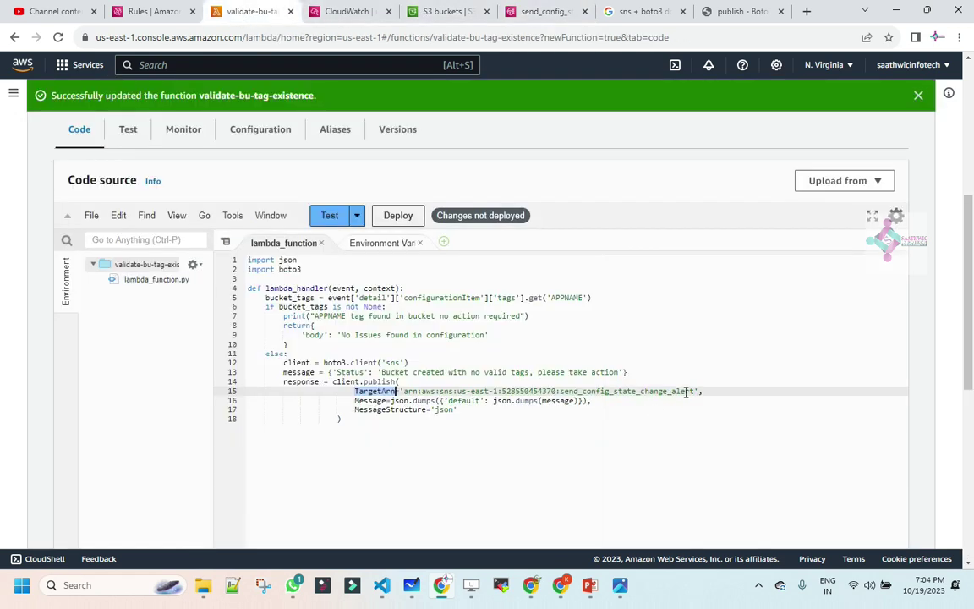
{"action": "left_click", "coordinate": [463, 382]}
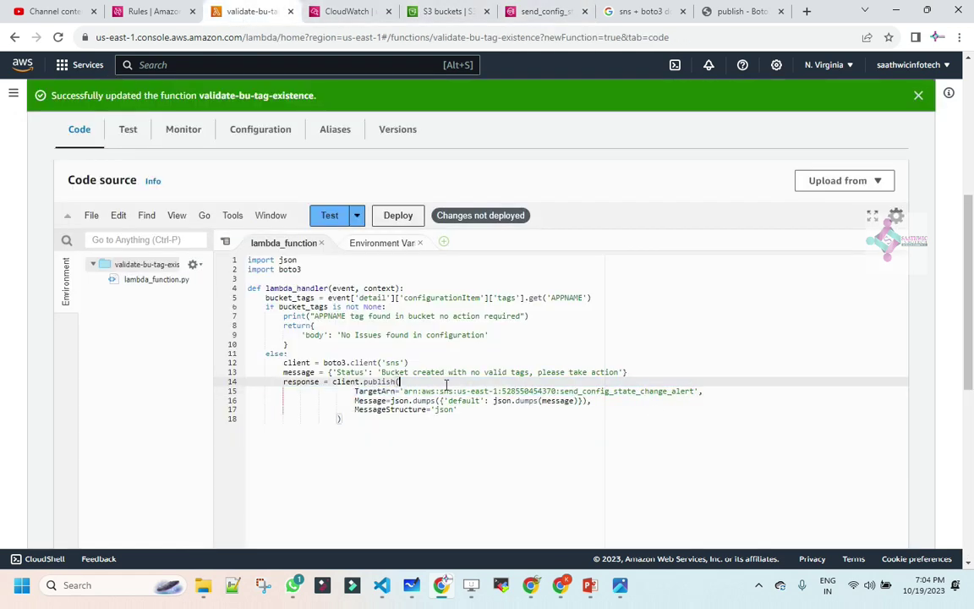
{"action": "left_click_drag", "start_coordinate": [578, 401], "coordinate": [487, 401]}
{"action": "left_click", "coordinate": [510, 411]}
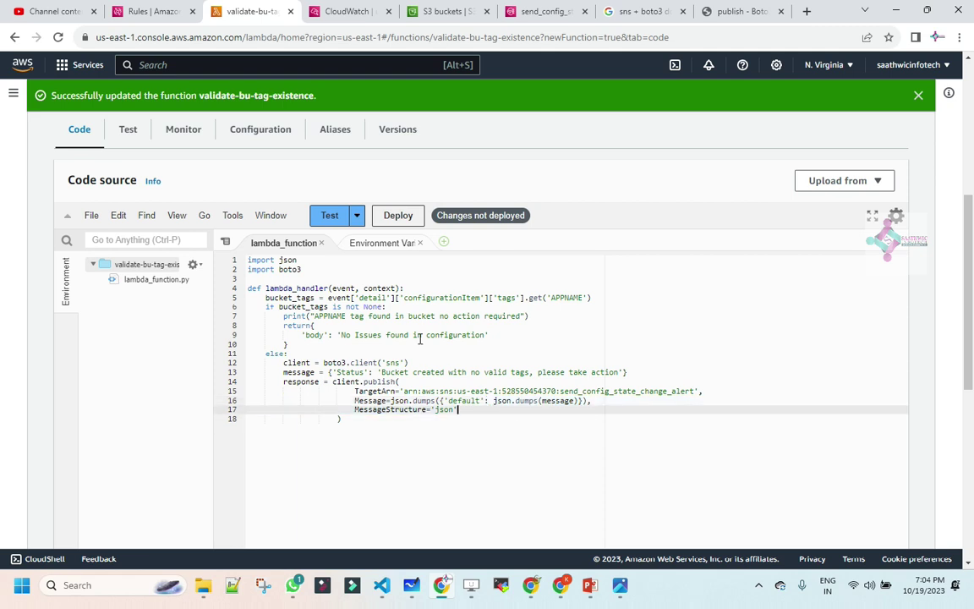
{"action": "scroll", "coordinate": [423, 338], "scroll_direction": "down", "scroll_amount": 1}
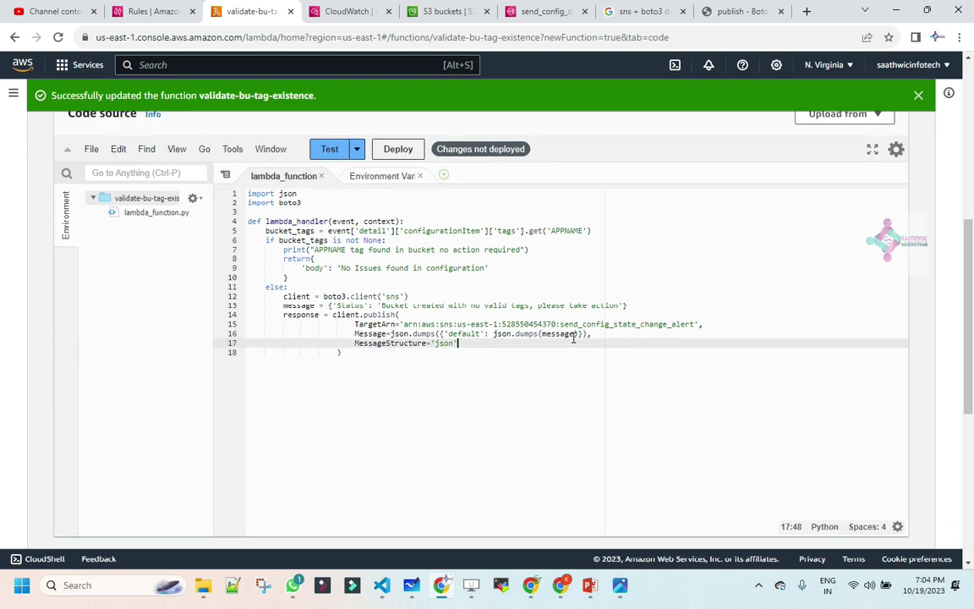
{"action": "left_click_drag", "start_coordinate": [578, 334], "coordinate": [495, 334]}
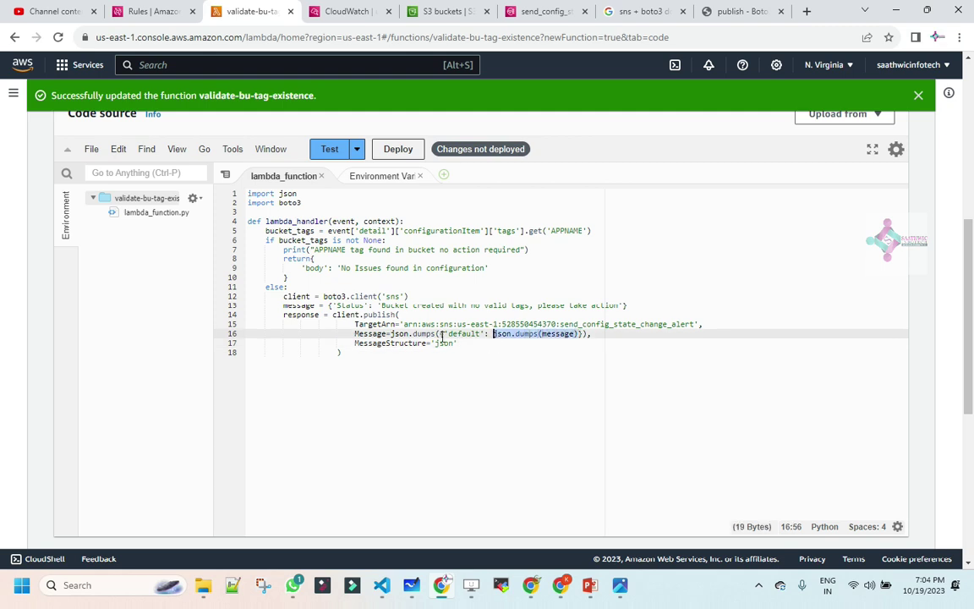
{"action": "left_click_drag", "start_coordinate": [441, 335], "coordinate": [589, 335]}
{"action": "left_click", "coordinate": [586, 340]}
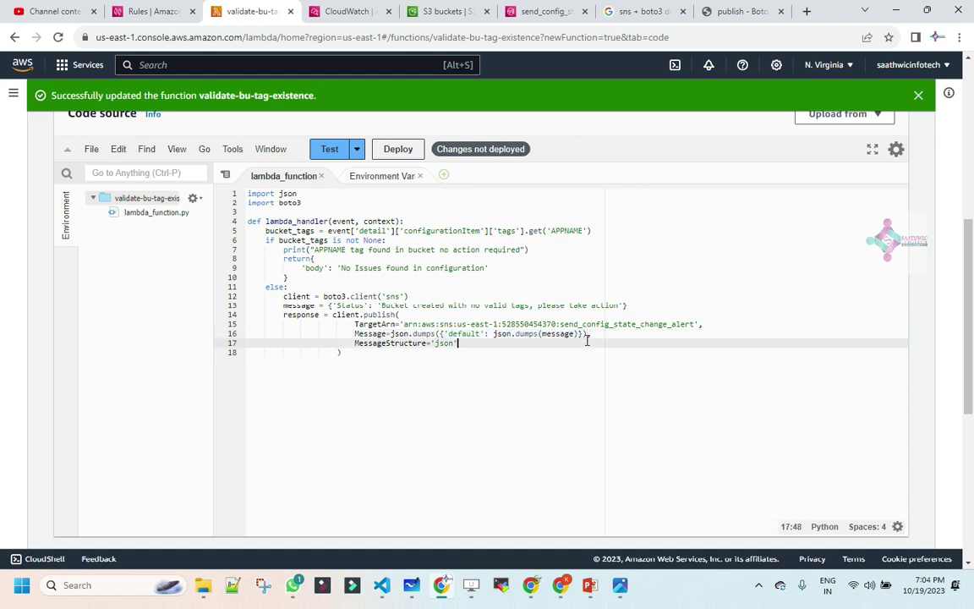
{"action": "left_click_drag", "start_coordinate": [465, 342], "coordinate": [352, 313]}
{"action": "left_click", "coordinate": [430, 415]}
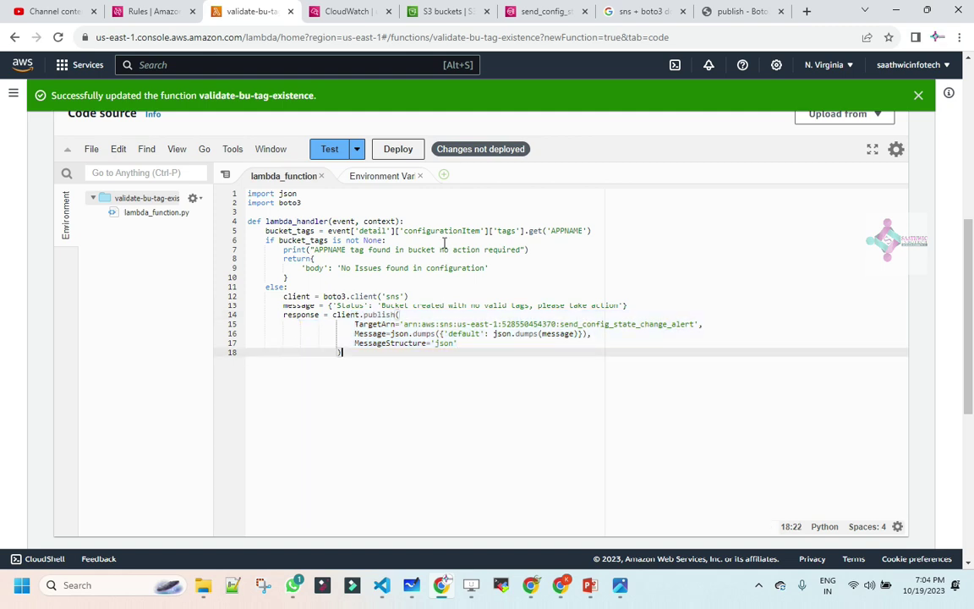
Deploy the updated validate-bu-tag-existence function code and dismiss the bucket-creation notification on the S3 buckets page
{"action": "left_click", "coordinate": [398, 152]}
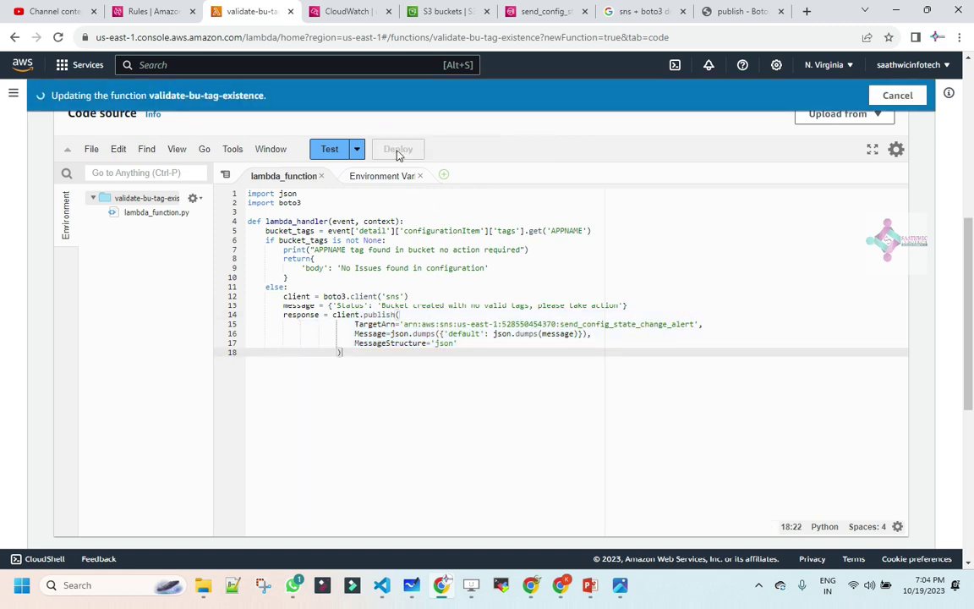
{"action": "scroll", "coordinate": [517, 308], "scroll_direction": "up", "scroll_amount": 5}
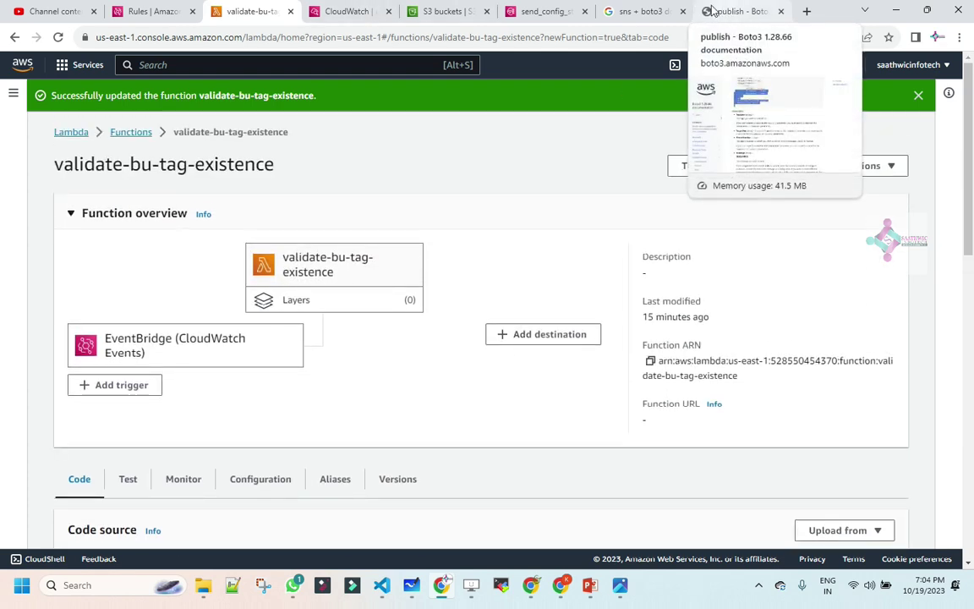
{"action": "left_click", "coordinate": [429, 11]}
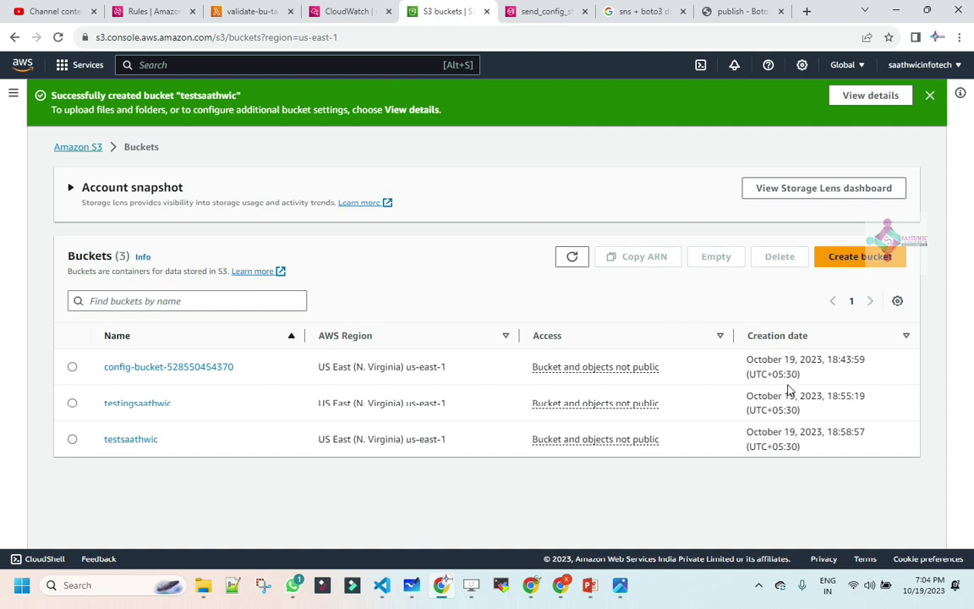
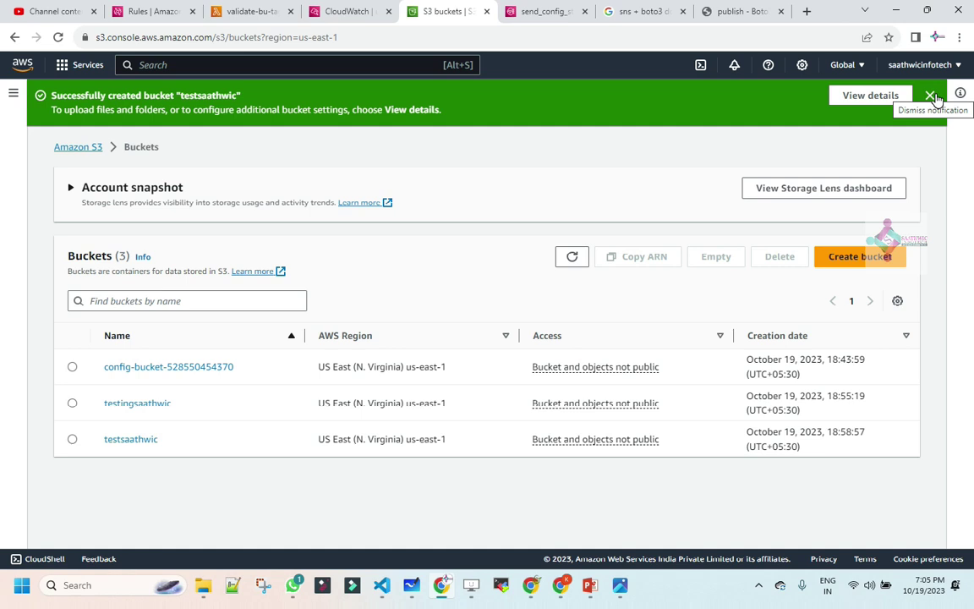
{"action": "left_click", "coordinate": [931, 95]}
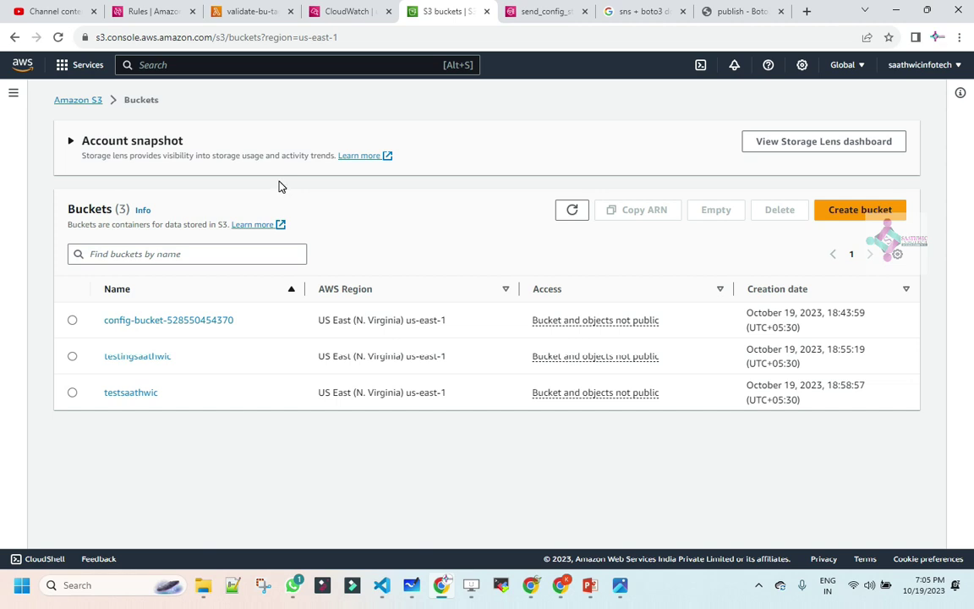
Open the validate-bu-tag-existence-role-6kejuyju role in IAM and show its permissions policies
{"action": "left_click", "coordinate": [536, 11]}
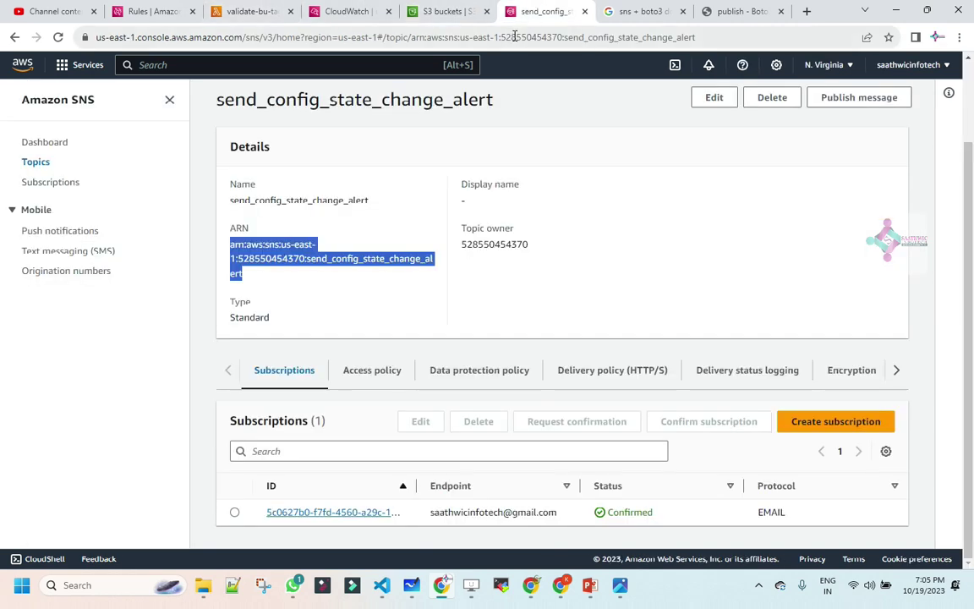
{"action": "left_click", "coordinate": [328, 65]}
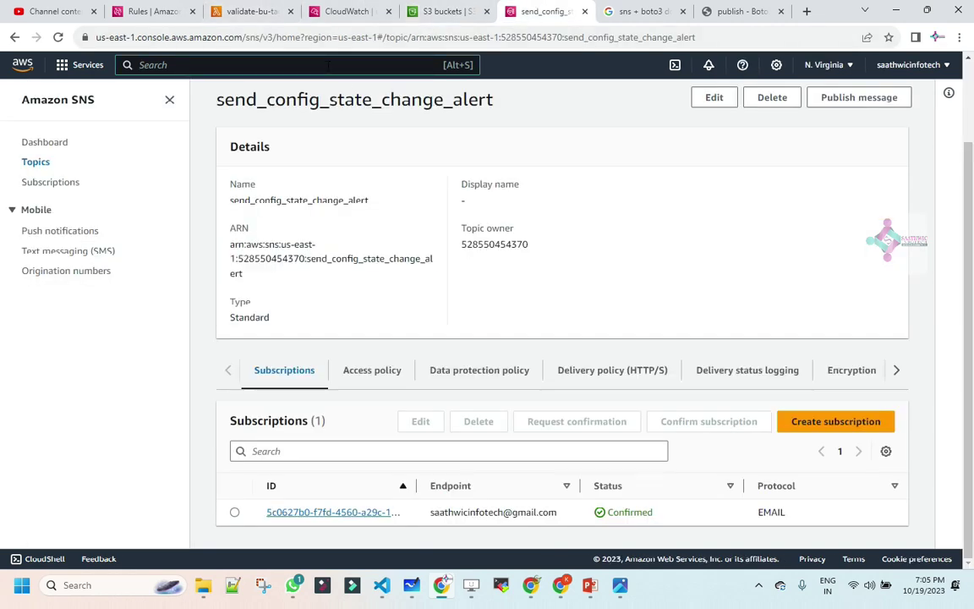
{"action": "type", "text": "IAM"}
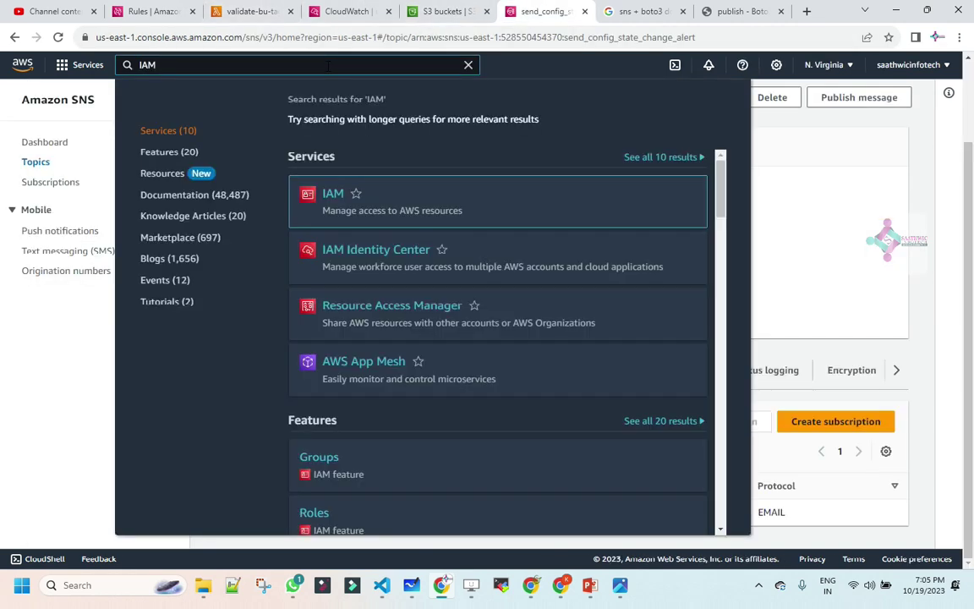
{"action": "left_click", "coordinate": [330, 191]}
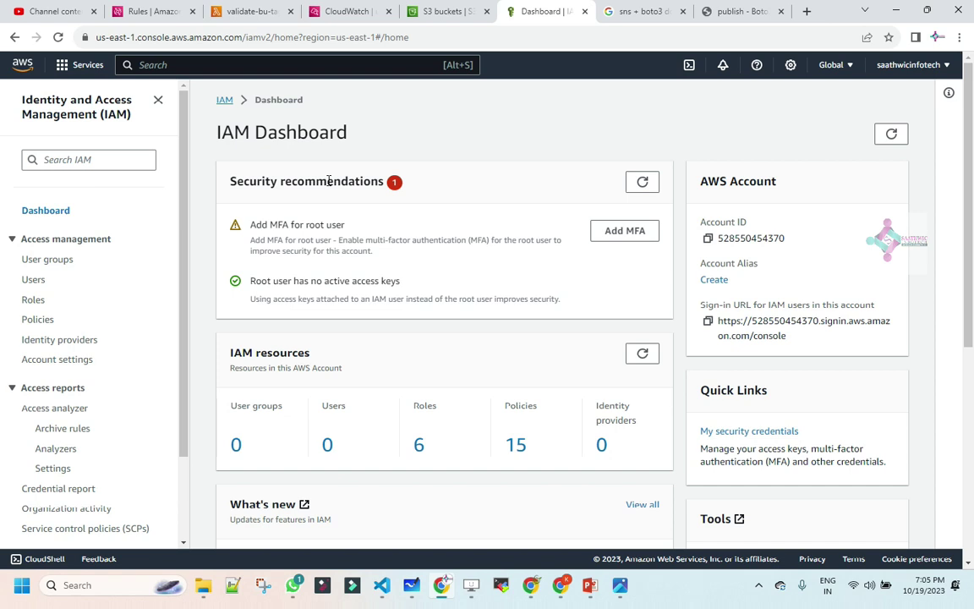
{"action": "left_click", "coordinate": [36, 304]}
{"action": "scroll", "coordinate": [338, 287], "scroll_direction": "down", "scroll_amount": 3}
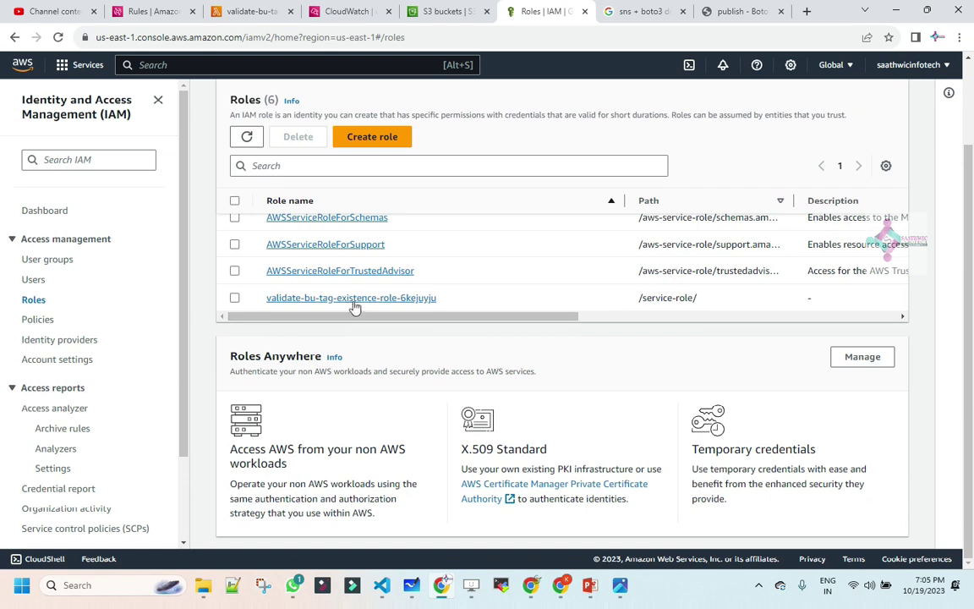
{"action": "left_click", "coordinate": [338, 304]}
{"action": "scroll", "coordinate": [420, 374], "scroll_direction": "down", "scroll_amount": 3}
{"action": "scroll", "coordinate": [423, 380], "scroll_direction": "up", "scroll_amount": 1}
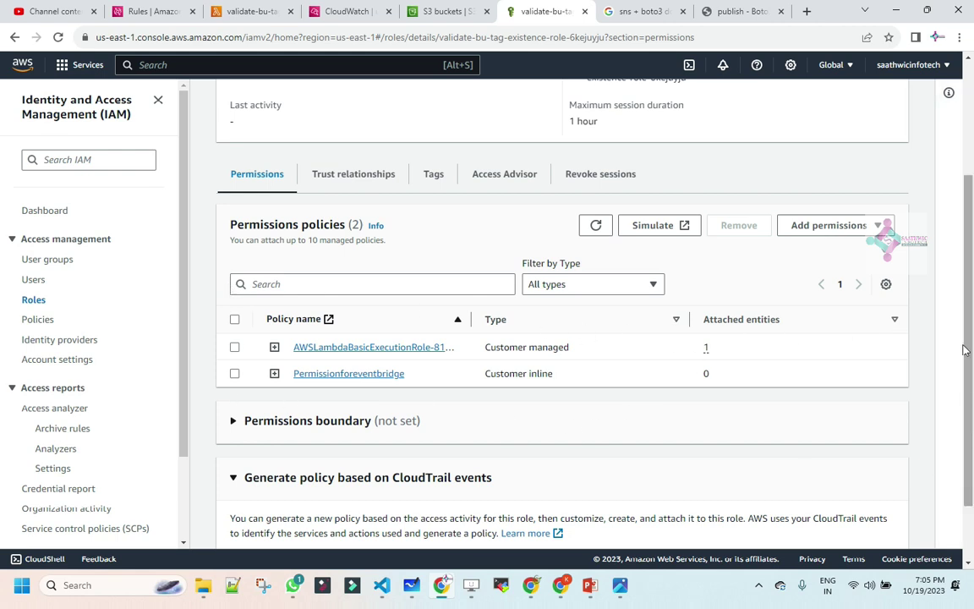
Start an inline policy for the role, choosing SNS as the service and allowing all SNS actions (sns:*)
{"action": "left_click", "coordinate": [809, 225]}
{"action": "left_click", "coordinate": [800, 267]}
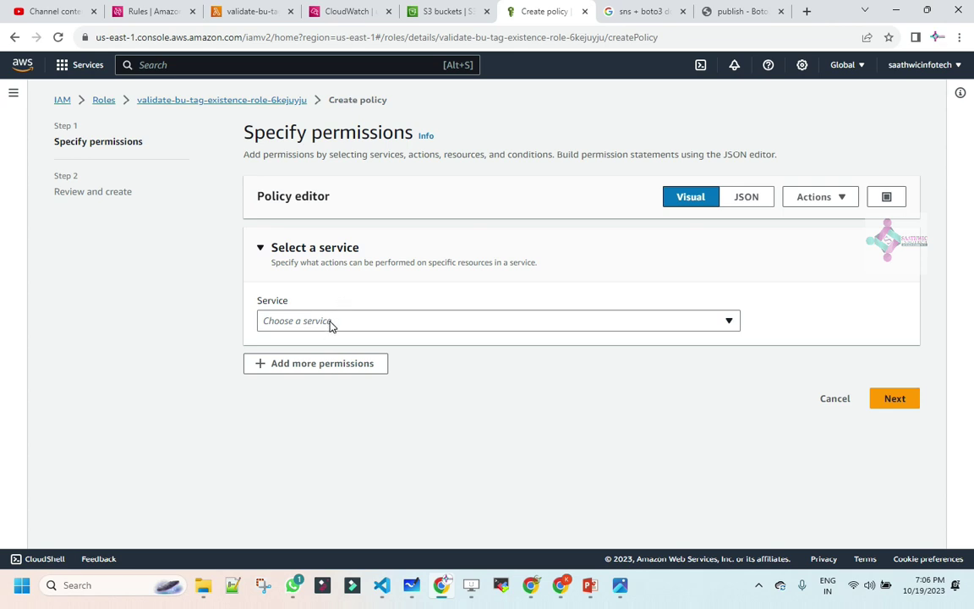
{"action": "left_click", "coordinate": [331, 326]}
{"action": "left_click", "coordinate": [284, 296]}
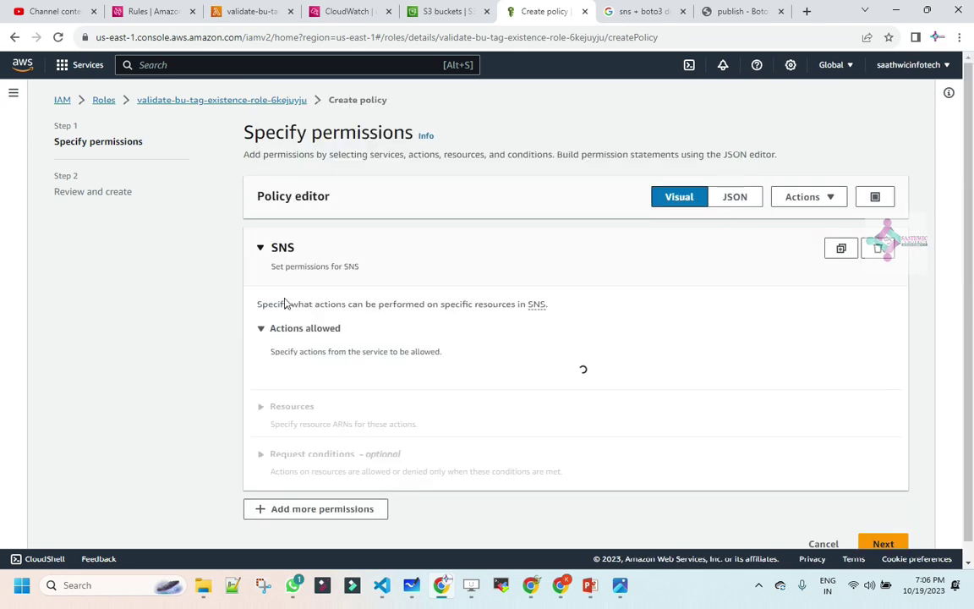
{"action": "scroll", "coordinate": [374, 374], "scroll_direction": "down", "scroll_amount": 2}
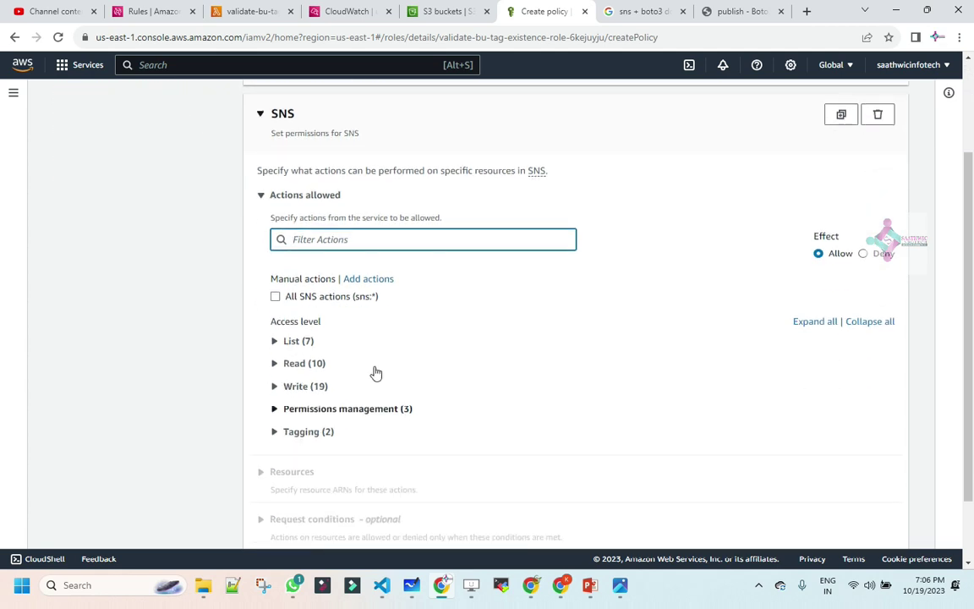
{"action": "left_click", "coordinate": [275, 297]}
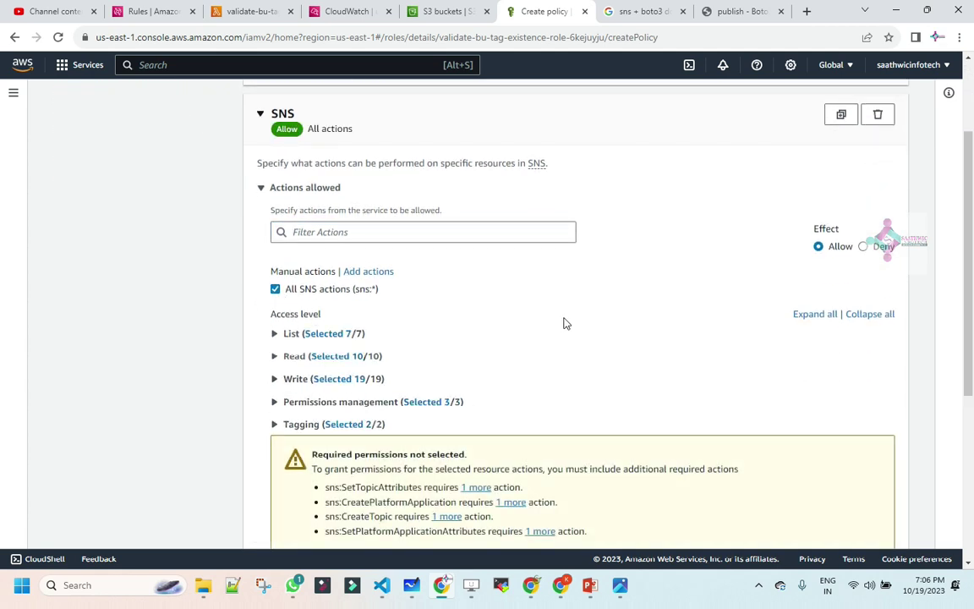
Examine the individual actions under the List, Read and Write access levels of the SNS permissions, and collapse them again
{"action": "left_click", "coordinate": [275, 333]}
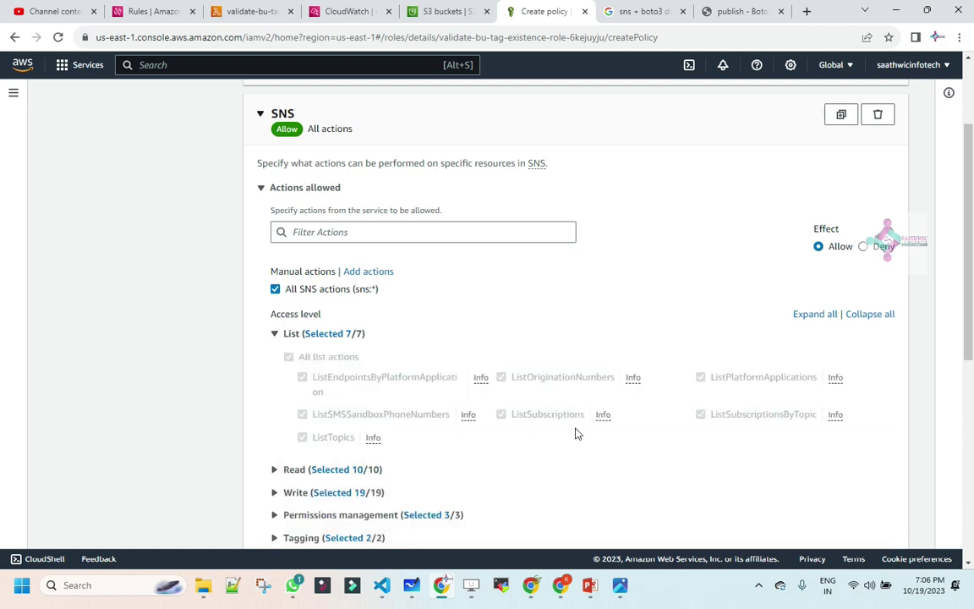
{"action": "left_click", "coordinate": [273, 470]}
{"action": "scroll", "coordinate": [260, 280], "scroll_direction": "down", "scroll_amount": 5}
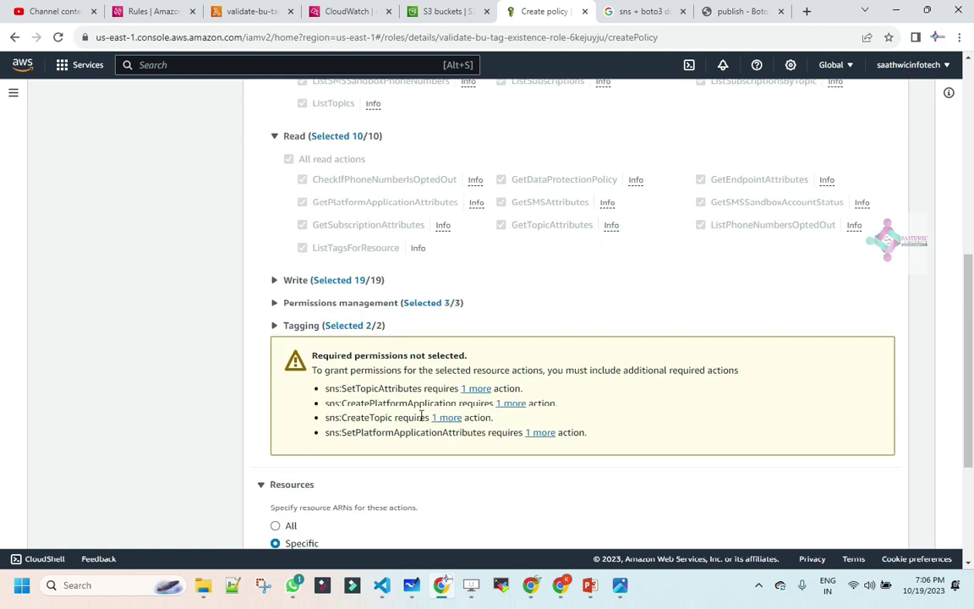
{"action": "left_click", "coordinate": [273, 282]}
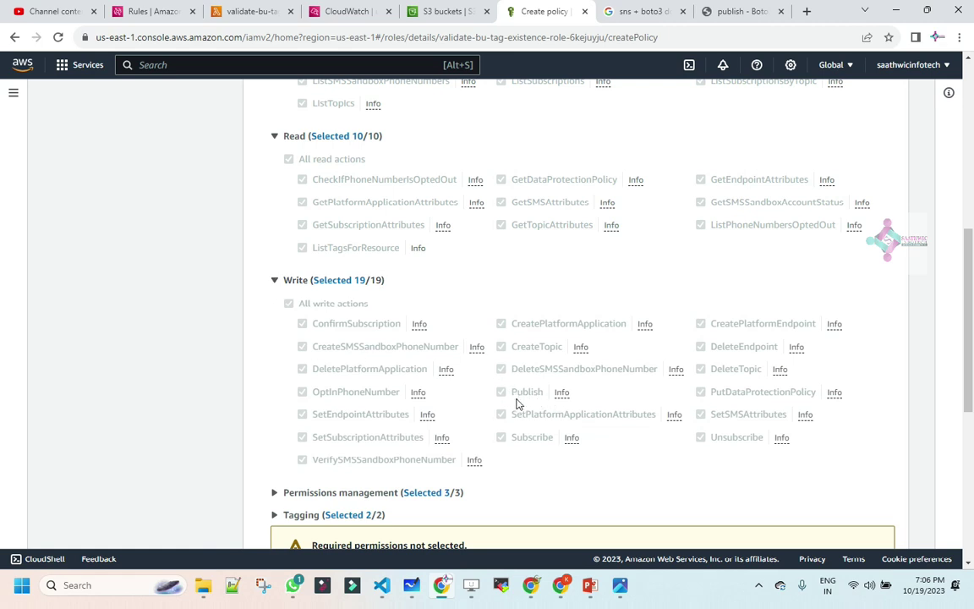
{"action": "left_click", "coordinate": [274, 282]}
{"action": "left_click", "coordinate": [273, 136]}
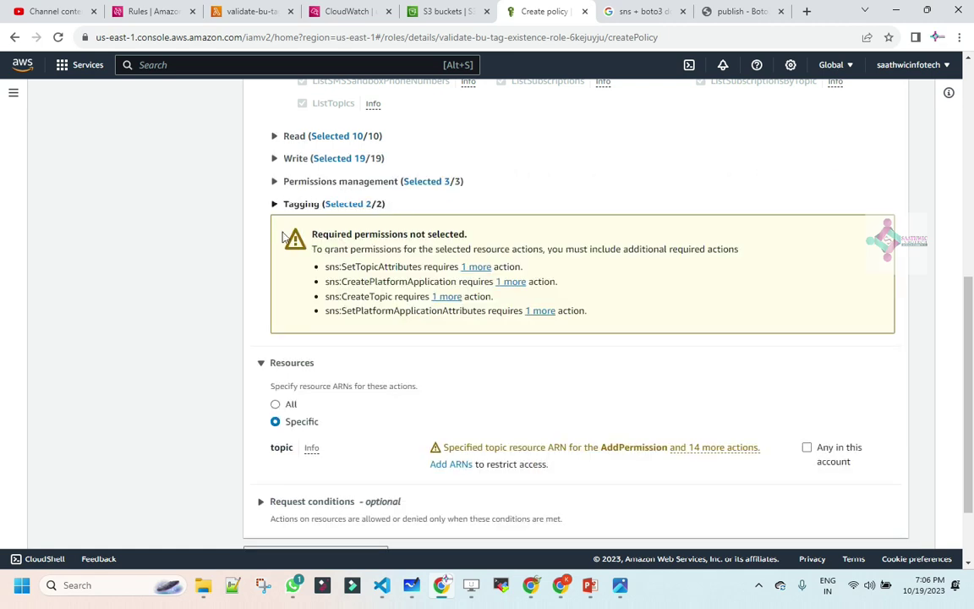
{"action": "scroll", "coordinate": [277, 211], "scroll_direction": "up", "scroll_amount": 3}
{"action": "left_click", "coordinate": [276, 200]}
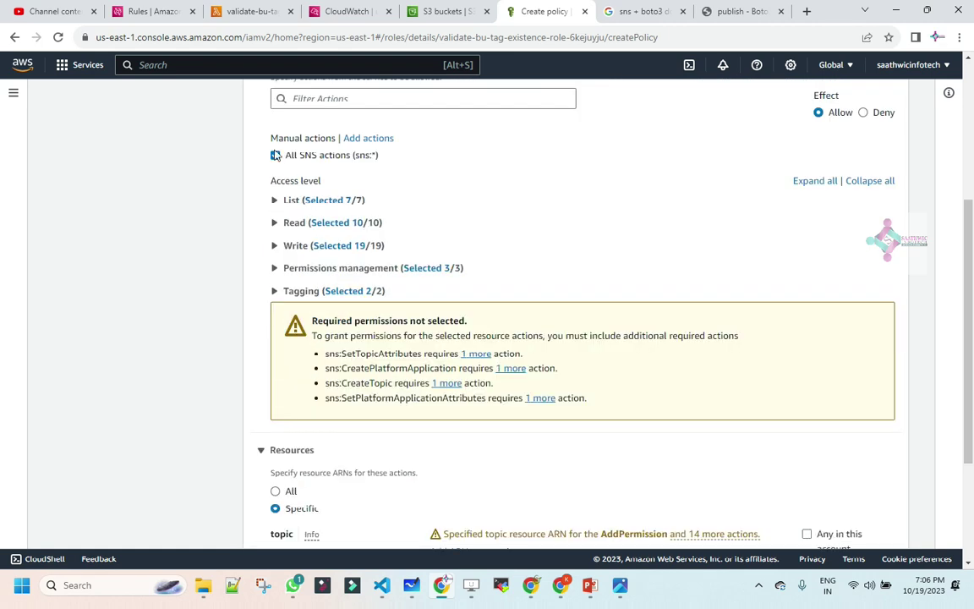
Replace the all-SNS-actions permission with only the Publish action under the Write access level
{"action": "left_click", "coordinate": [274, 155]}
{"action": "left_click", "coordinate": [274, 297]}
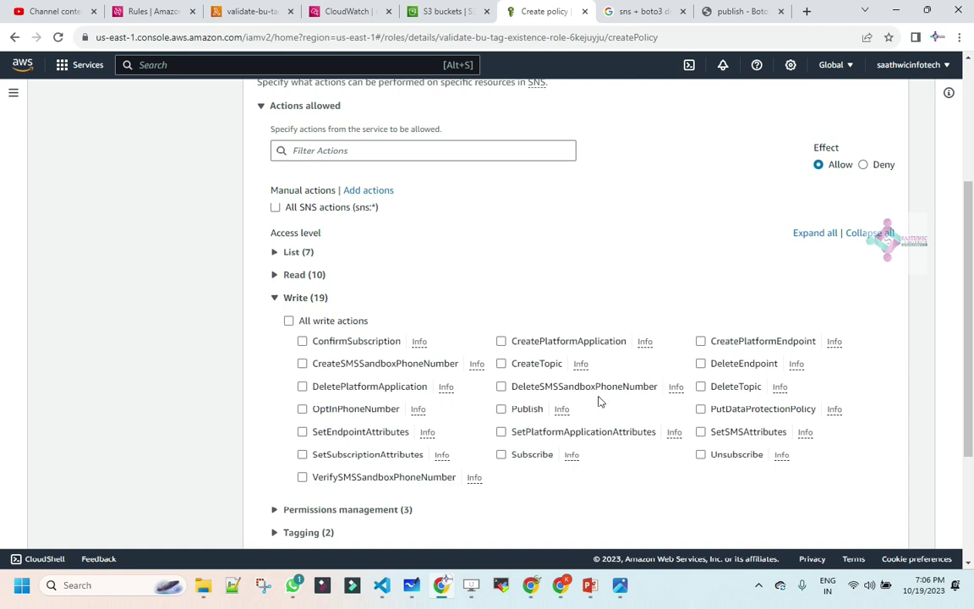
{"action": "left_click", "coordinate": [501, 408]}
{"action": "scroll", "coordinate": [642, 454], "scroll_direction": "down", "scroll_amount": 3}
{"action": "scroll", "coordinate": [642, 457], "scroll_direction": "up", "scroll_amount": 3}
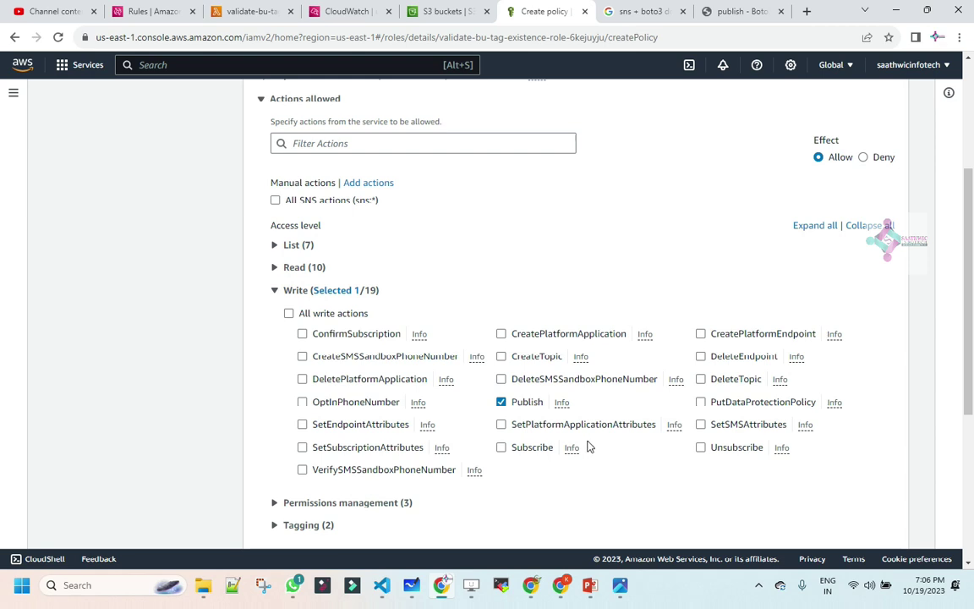
Read the descriptions of the ListEndpointsByPlatformApplication and Publish actions, closing each one after reading
{"action": "left_click", "coordinate": [274, 247]}
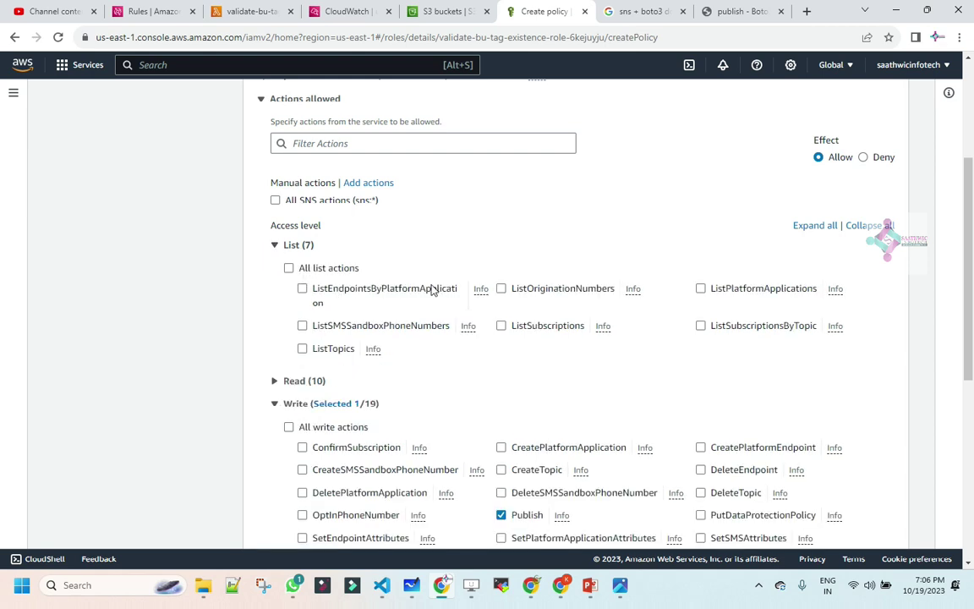
{"action": "left_click", "coordinate": [483, 296]}
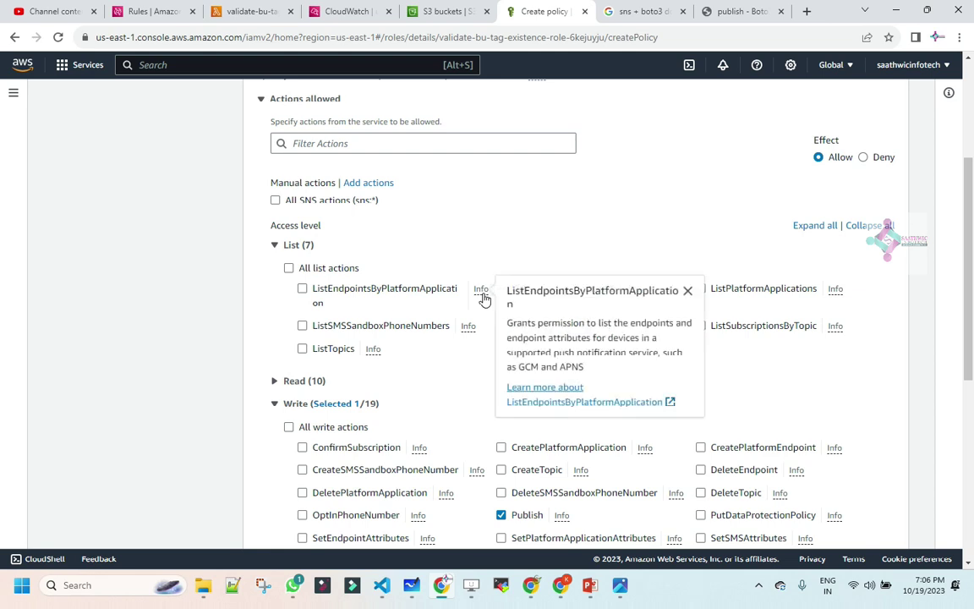
{"action": "left_click_drag", "start_coordinate": [507, 290], "coordinate": [592, 369]}
{"action": "left_click", "coordinate": [687, 292]}
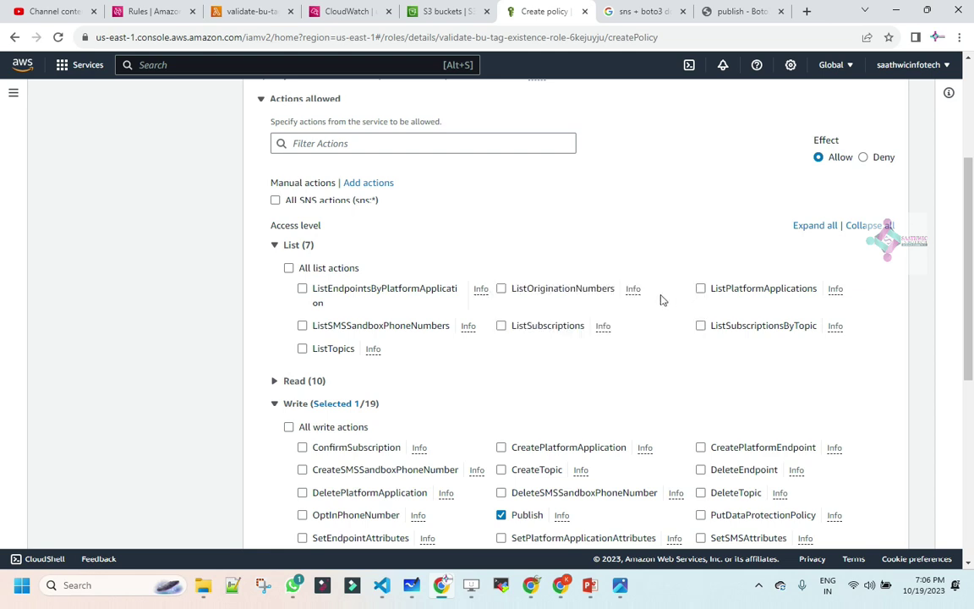
{"action": "scroll", "coordinate": [517, 385], "scroll_direction": "down", "scroll_amount": 3}
{"action": "left_click", "coordinate": [563, 386]}
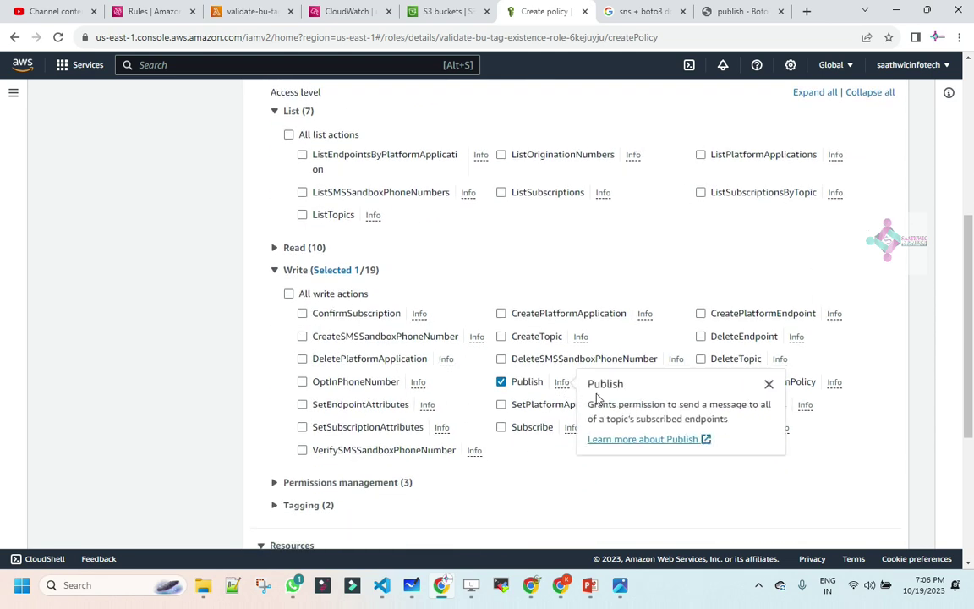
{"action": "left_click_drag", "start_coordinate": [590, 406], "coordinate": [741, 415]}
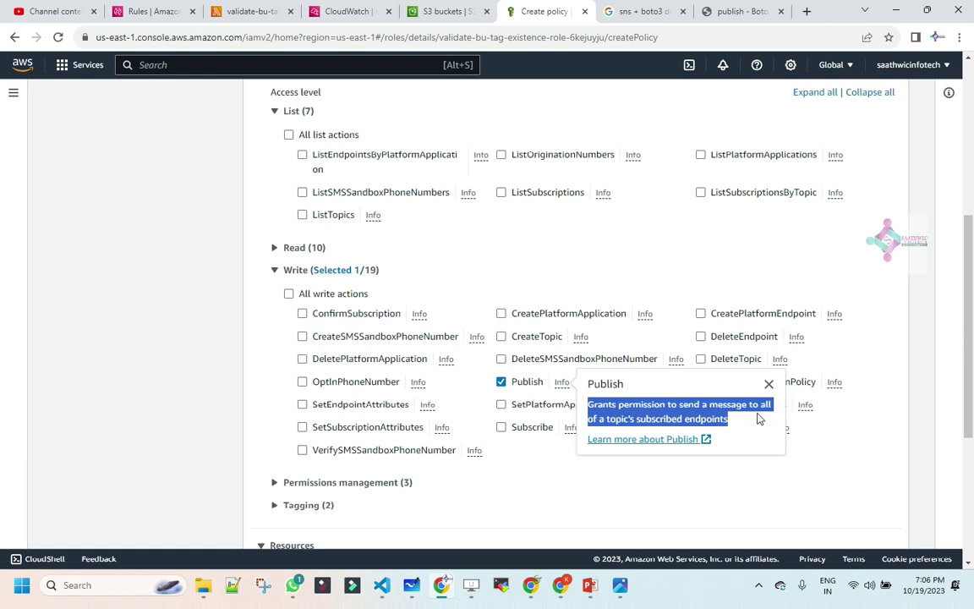
{"action": "left_click", "coordinate": [742, 423]}
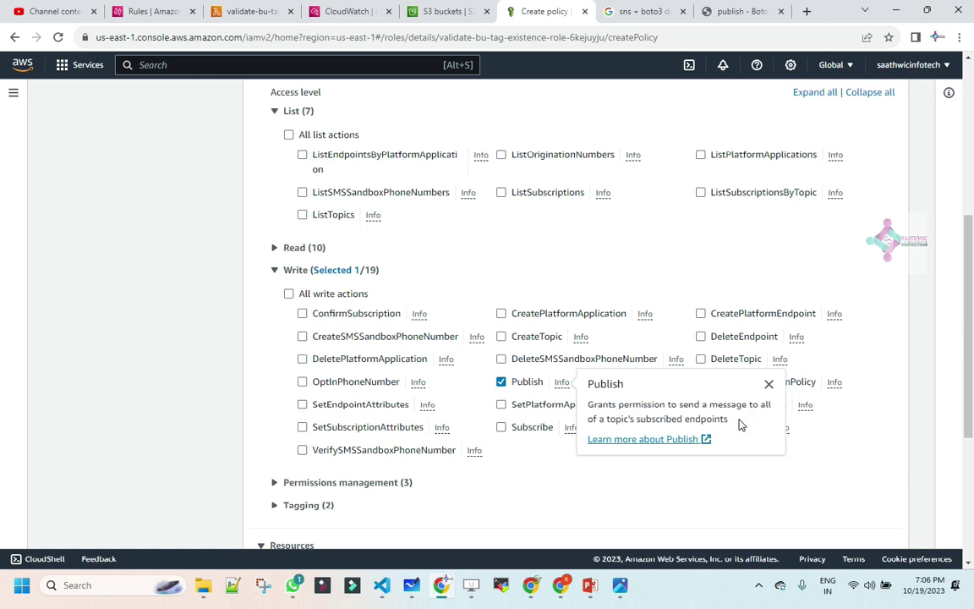
{"action": "left_click", "coordinate": [768, 385]}
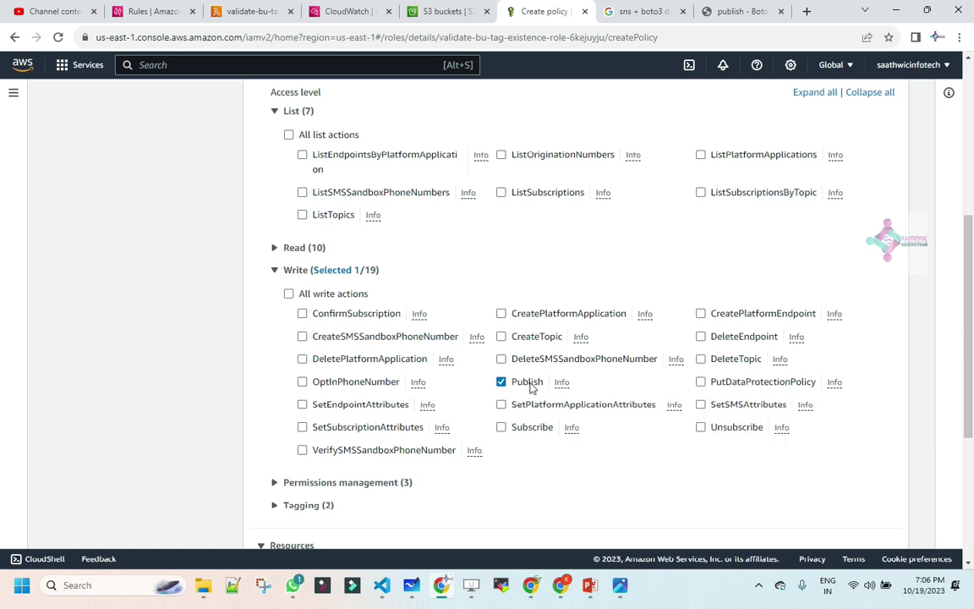
Apply the SNS permission to all resources and proceed to the policy review
{"action": "scroll", "coordinate": [553, 401], "scroll_direction": "down", "scroll_amount": 3}
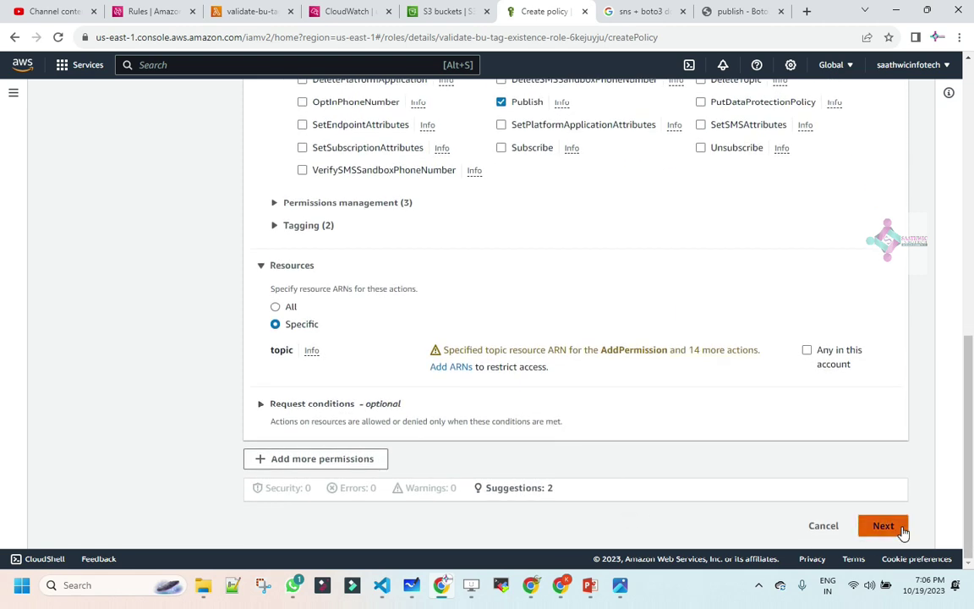
{"action": "scroll", "coordinate": [900, 542], "scroll_direction": "up", "scroll_amount": 1}
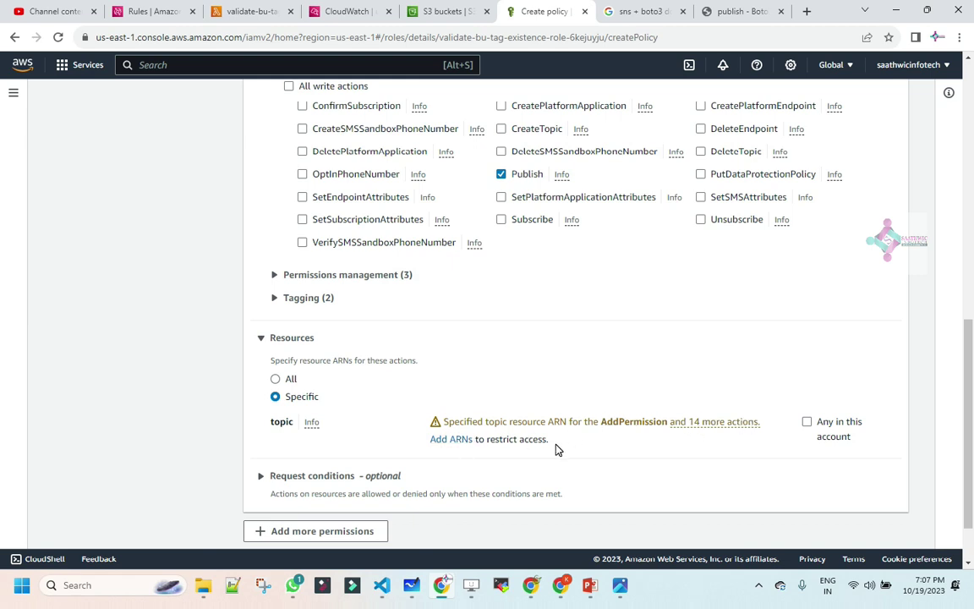
{"action": "scroll", "coordinate": [557, 448], "scroll_direction": "down", "scroll_amount": 1}
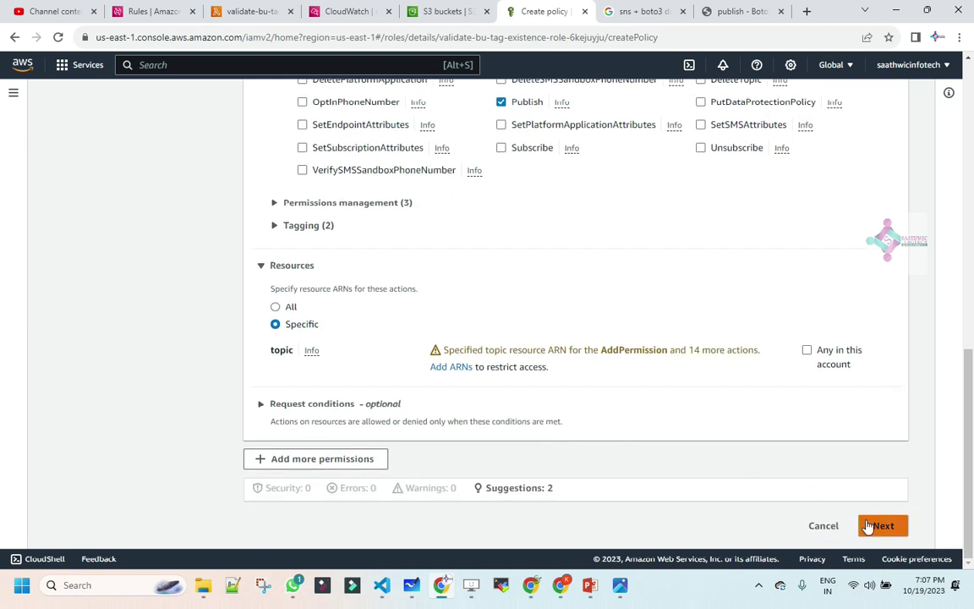
{"action": "left_click", "coordinate": [275, 307]}
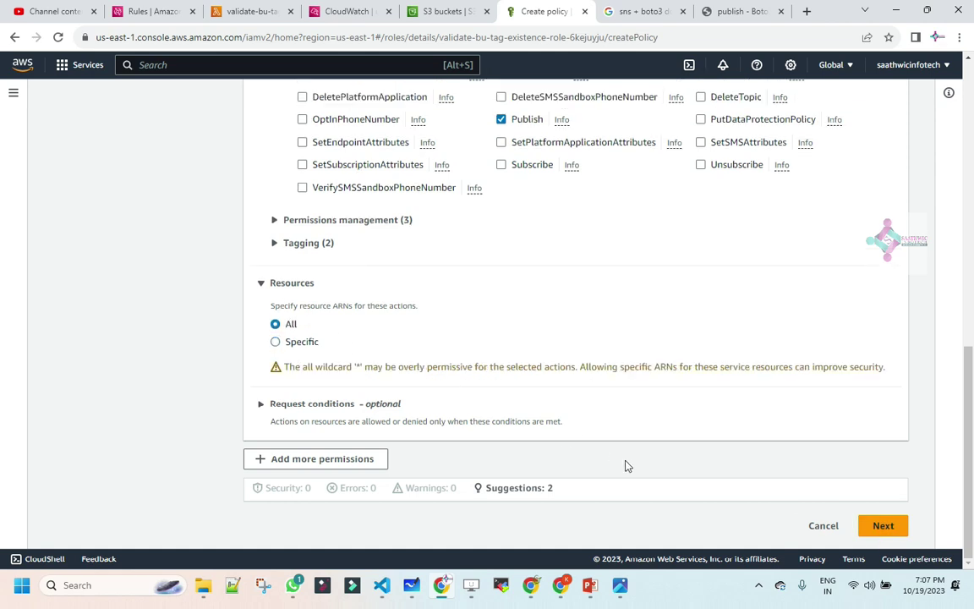
{"action": "left_click", "coordinate": [891, 525]}
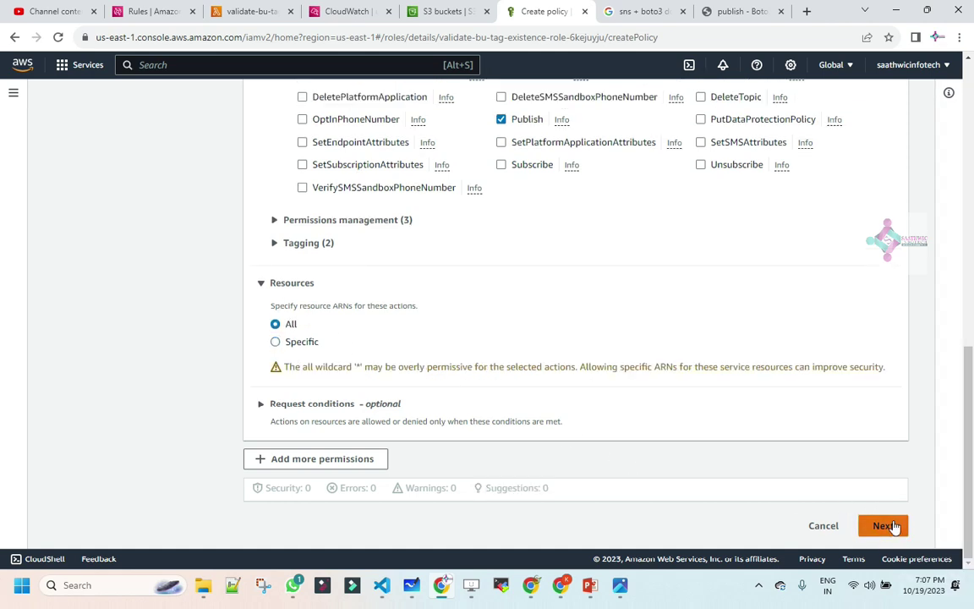
Name the inline policy SNSPublishpolicy and create it
{"action": "left_click", "coordinate": [363, 268]}
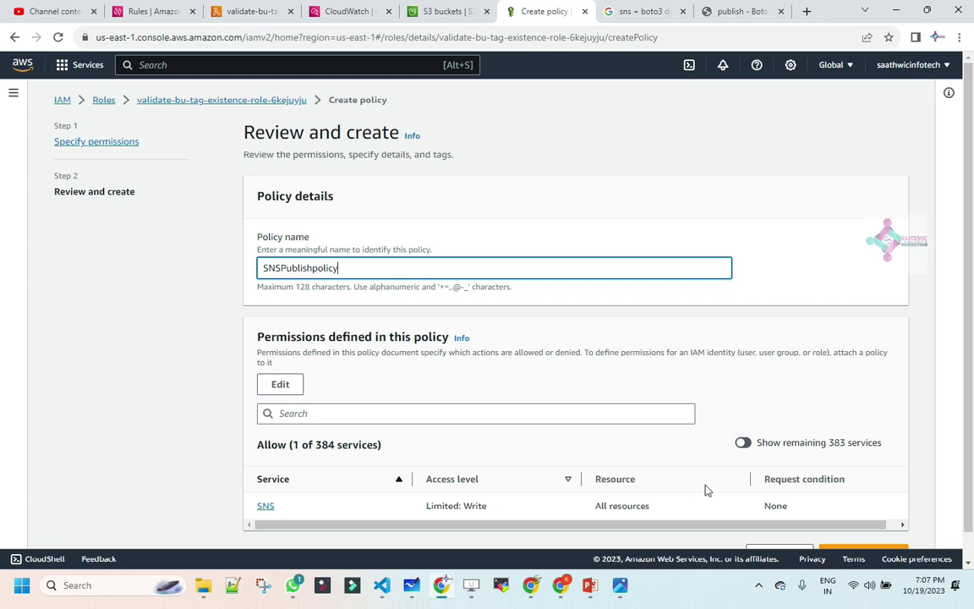
{"action": "scroll", "coordinate": [885, 473], "scroll_direction": "down", "scroll_amount": 1}
{"action": "left_click", "coordinate": [868, 525]}
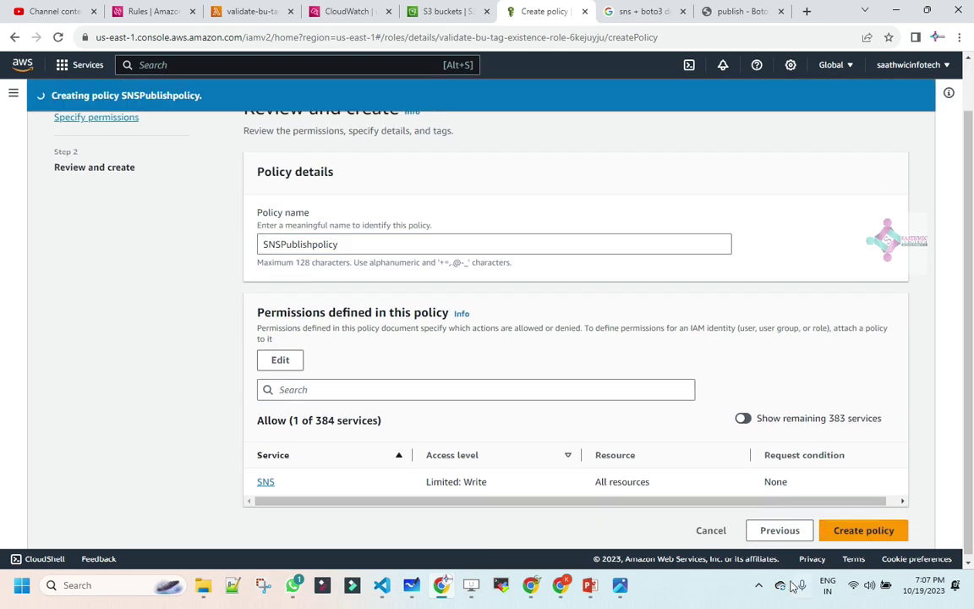
{"action": "left_click", "coordinate": [760, 591]}
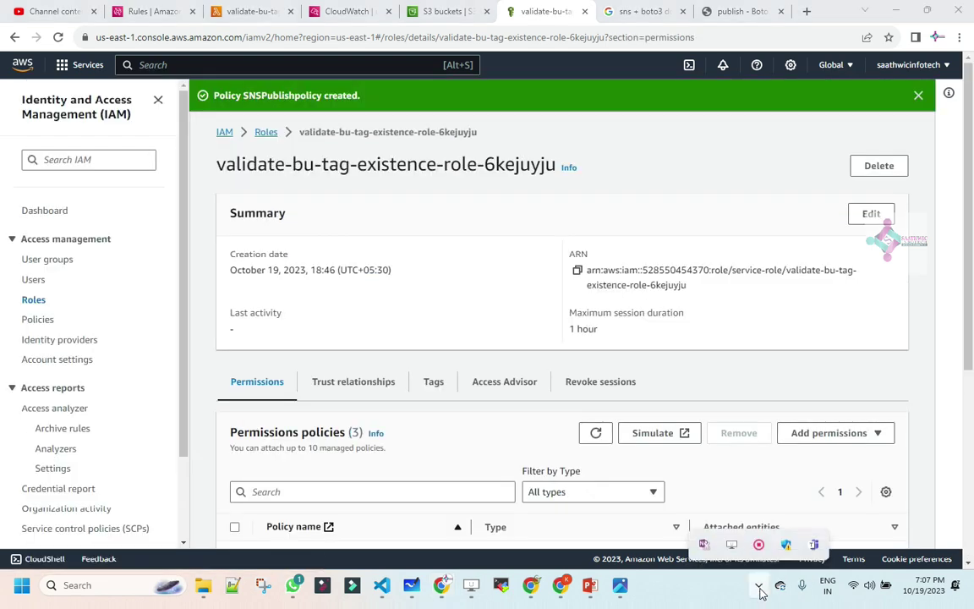
{"action": "left_click", "coordinate": [758, 544]}
{"action": "left_click", "coordinate": [790, 567]}
Check the list of permissions policies attached to the validate-bu-tag-existence role
{"action": "scroll", "coordinate": [473, 317], "scroll_direction": "down", "scroll_amount": 2}
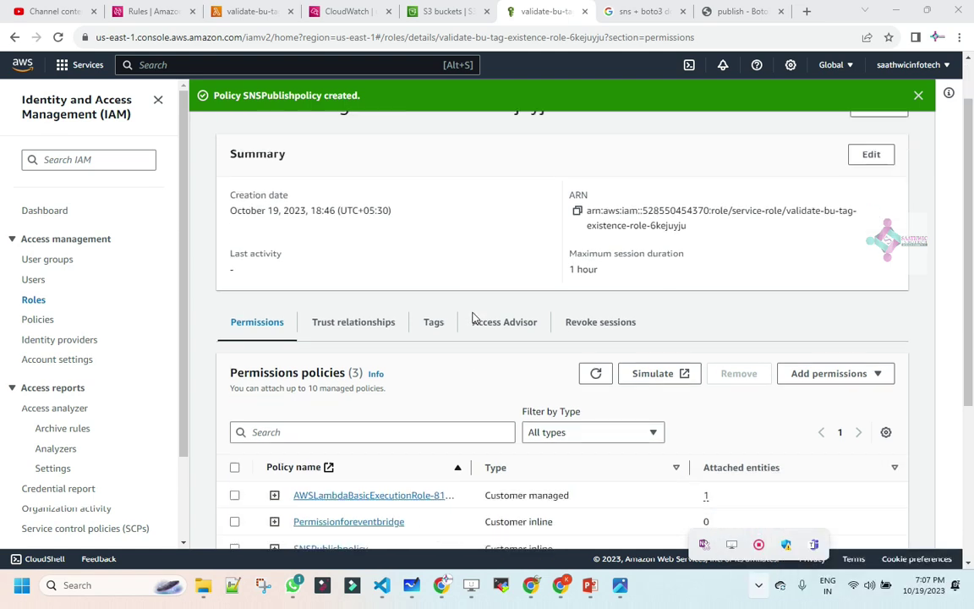
{"action": "left_click_drag", "start_coordinate": [386, 484], "coordinate": [270, 424]}
{"action": "left_click", "coordinate": [427, 481]}
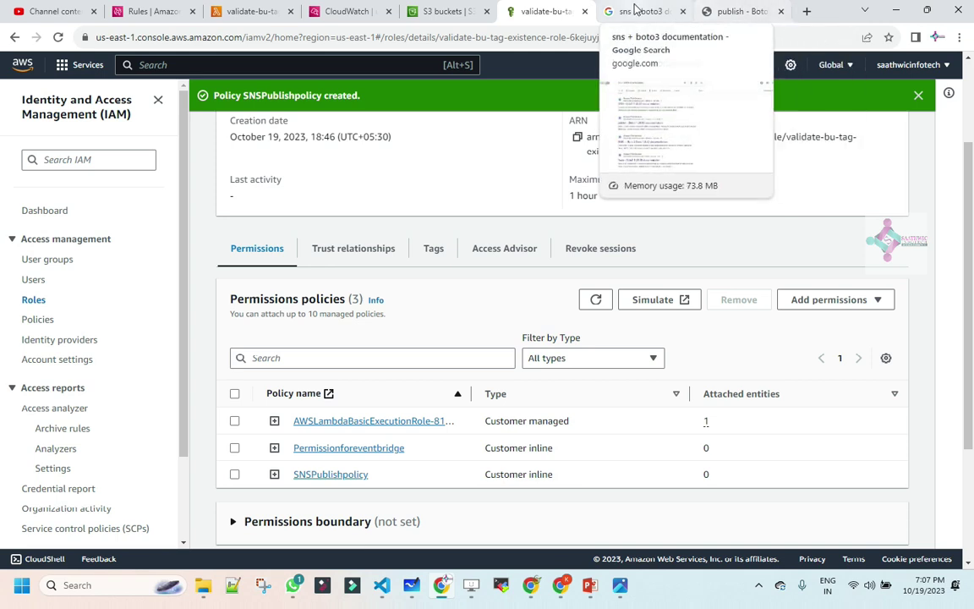
Delete the testsaathwic bucket from the S3 buckets list, confirming with its name
{"action": "left_click", "coordinate": [433, 10]}
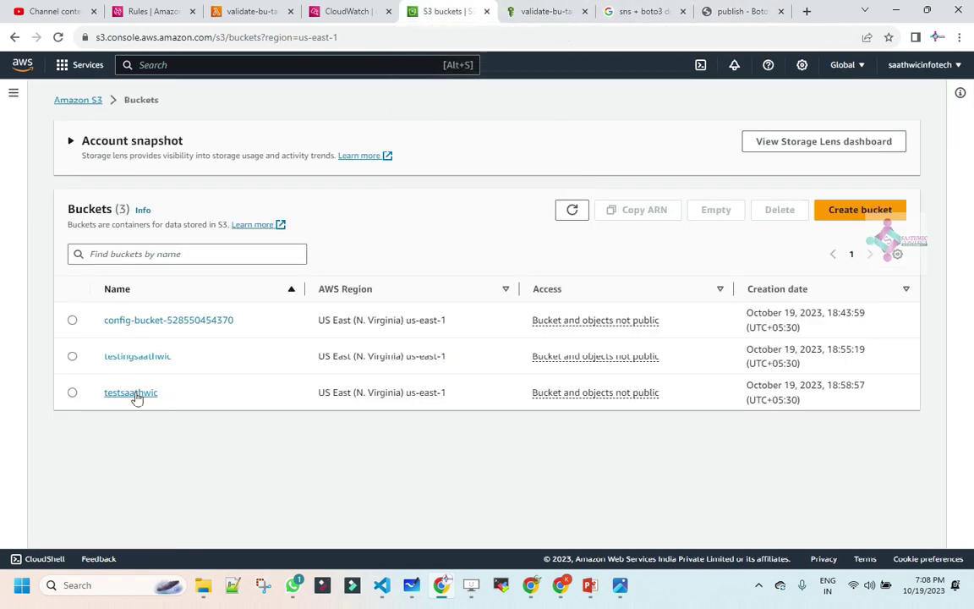
{"action": "left_click", "coordinate": [72, 393]}
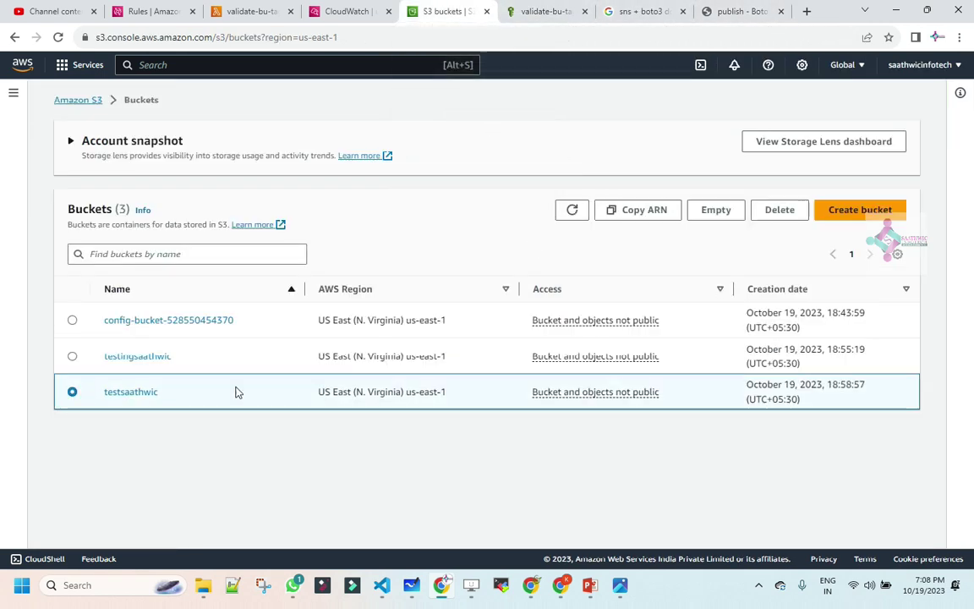
{"action": "left_click", "coordinate": [779, 209]}
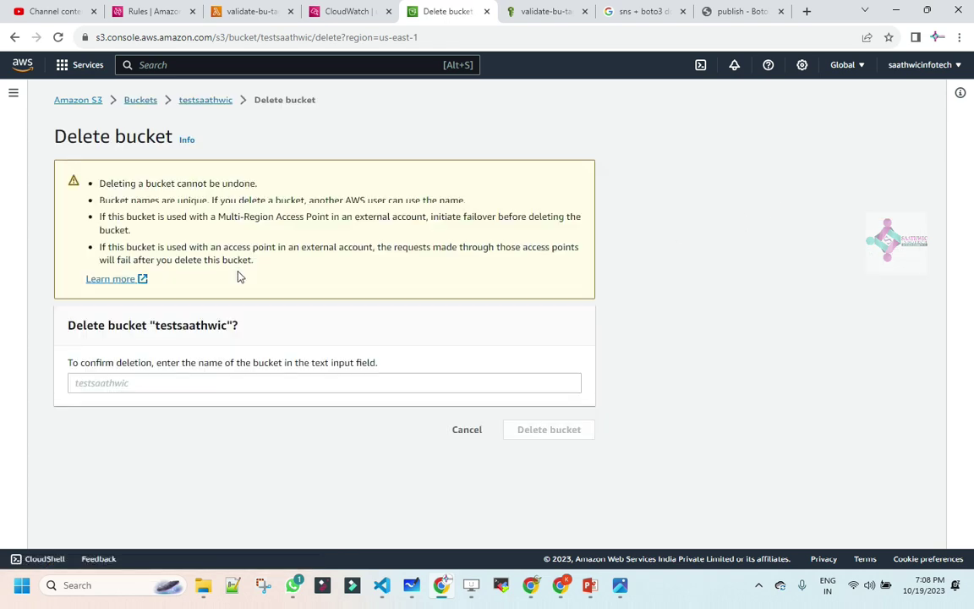
{"action": "left_click", "coordinate": [173, 381]}
{"action": "type", "text": "test"}
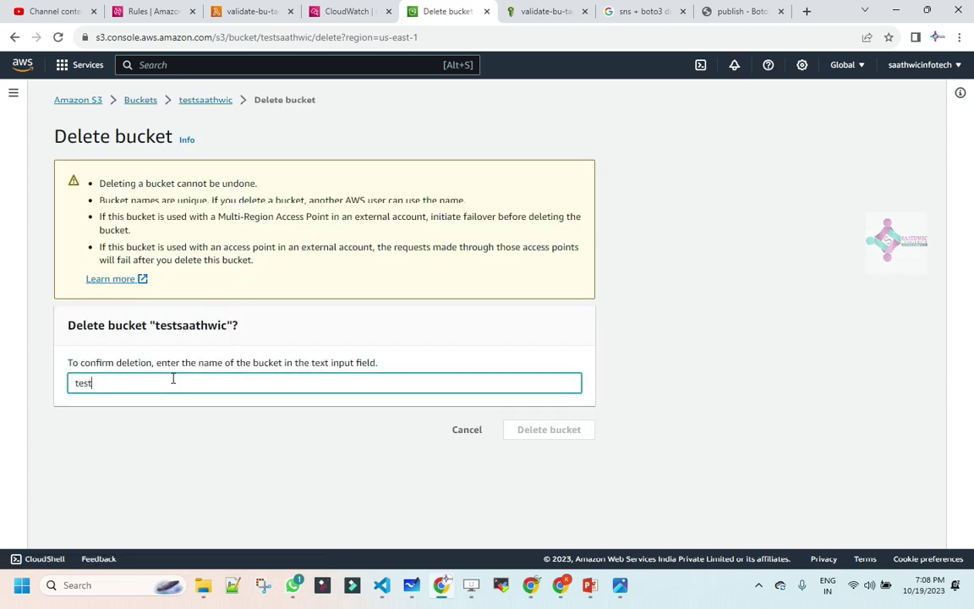
{"action": "type", "text": "saathwic"}
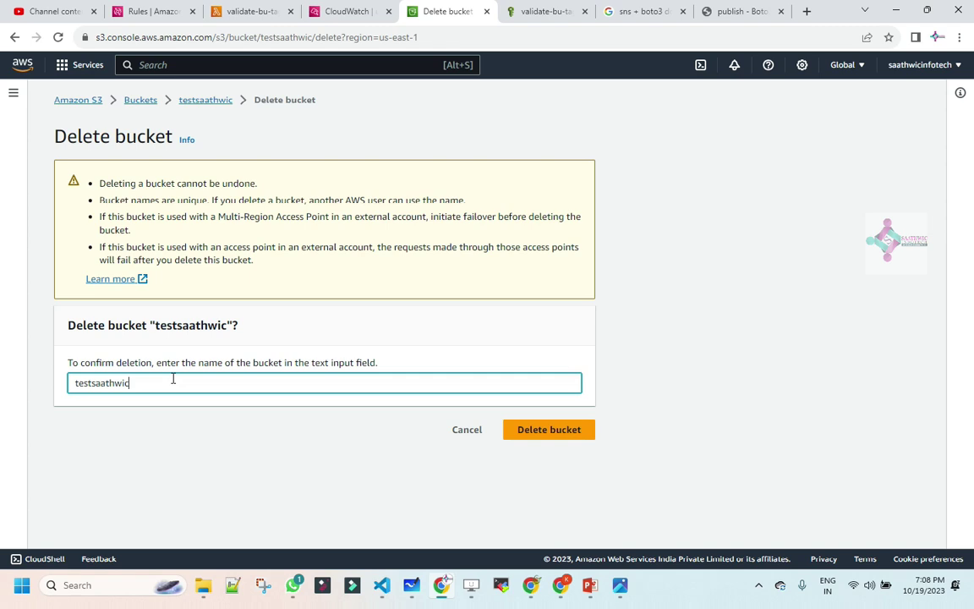
{"action": "left_click", "coordinate": [524, 431]}
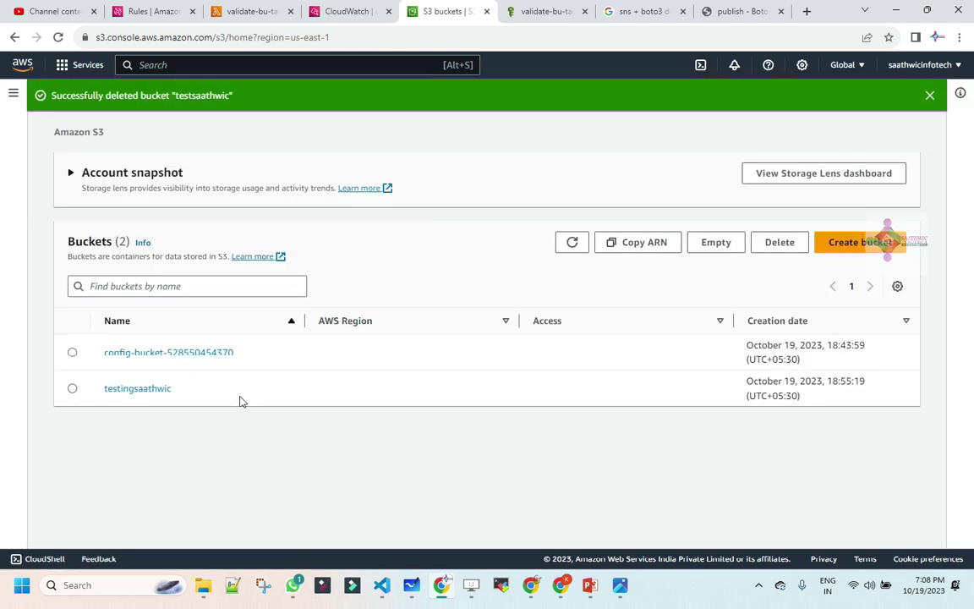
Create an S3 bucket named snstestsaathwic with default settings and no tags
{"action": "left_click", "coordinate": [899, 245]}
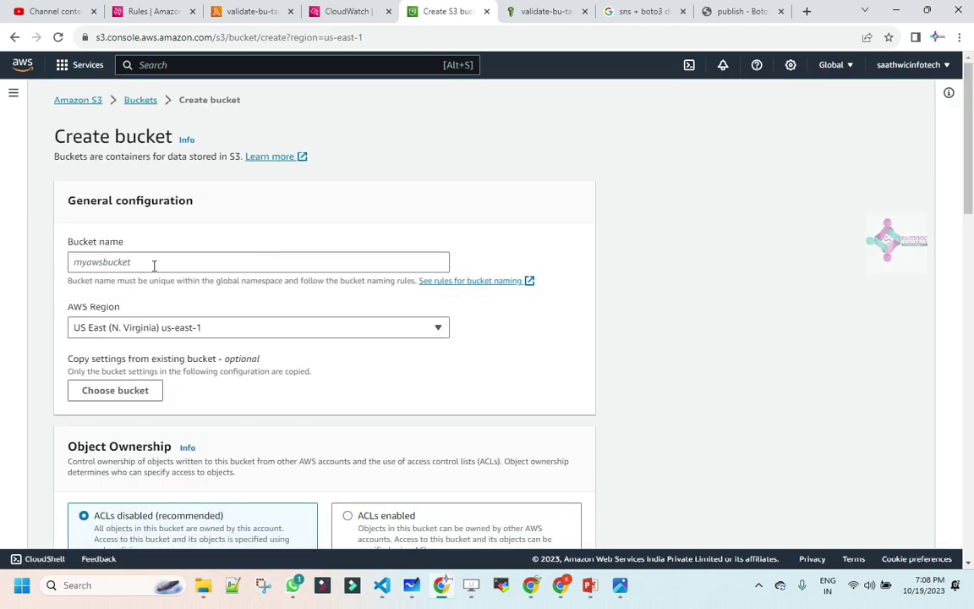
{"action": "type", "text": "snstestsaathwic"}
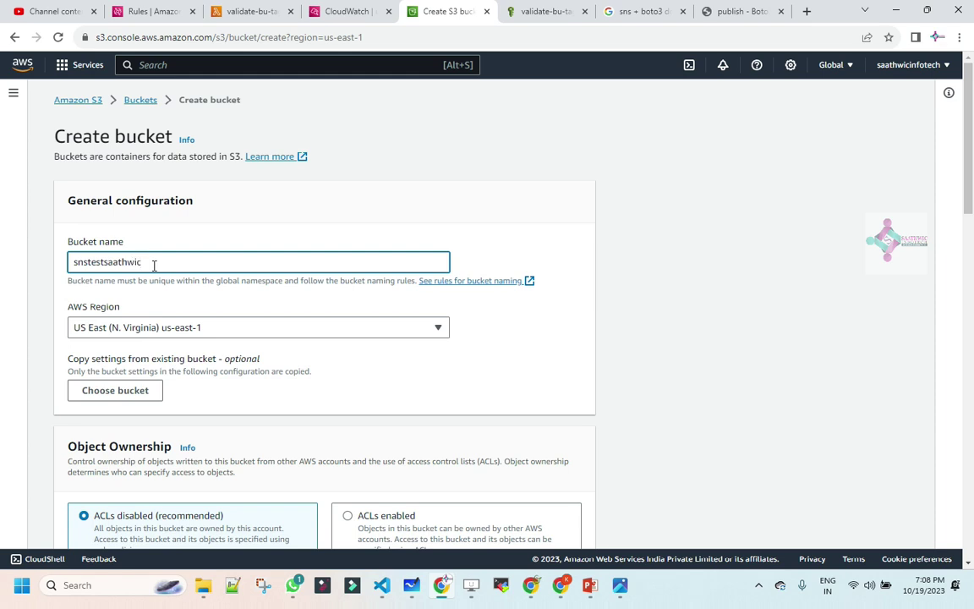
{"action": "scroll", "coordinate": [311, 220], "scroll_direction": "down", "scroll_amount": 5}
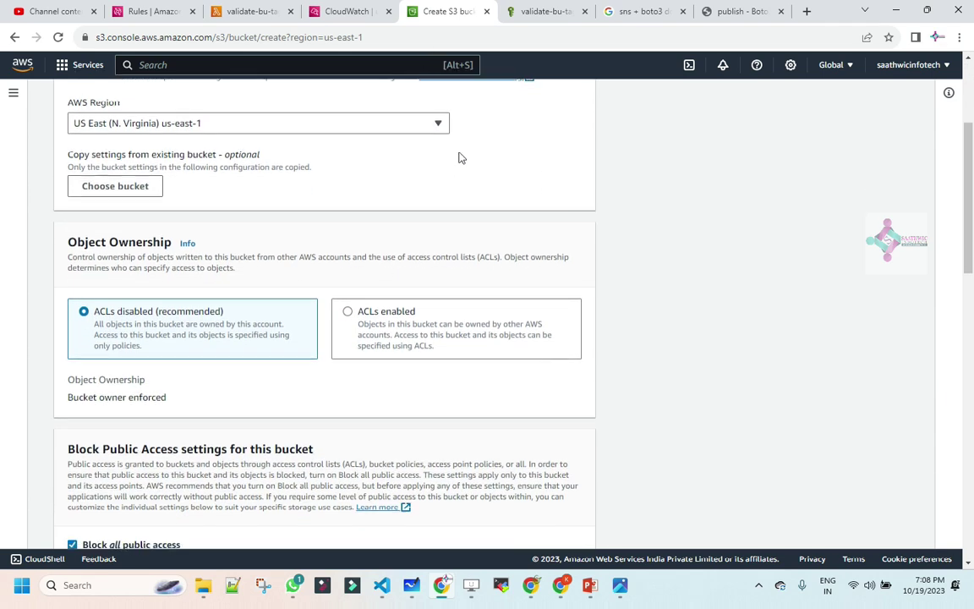
{"action": "scroll", "coordinate": [303, 289], "scroll_direction": "up", "scroll_amount": 3}
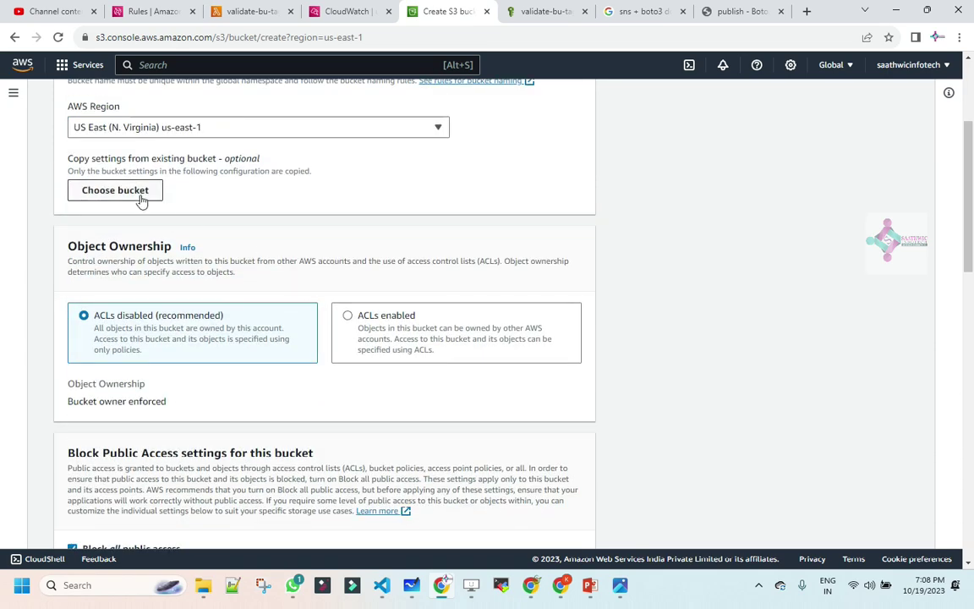
{"action": "scroll", "coordinate": [302, 210], "scroll_direction": "down", "scroll_amount": 3}
{"action": "scroll", "coordinate": [343, 203], "scroll_direction": "down", "scroll_amount": 6}
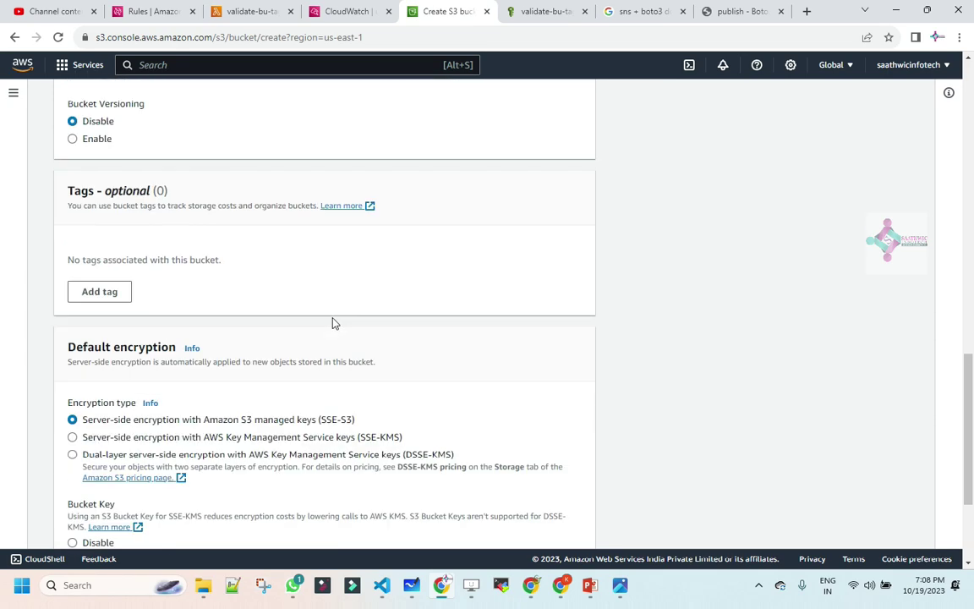
{"action": "scroll", "coordinate": [507, 236], "scroll_direction": "down", "scroll_amount": 3}
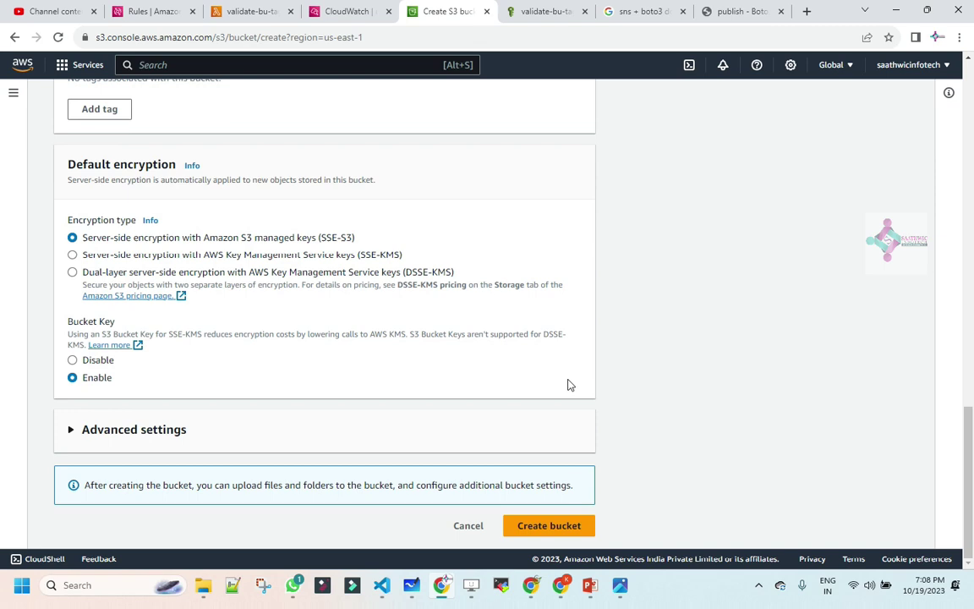
{"action": "left_click", "coordinate": [558, 527]}
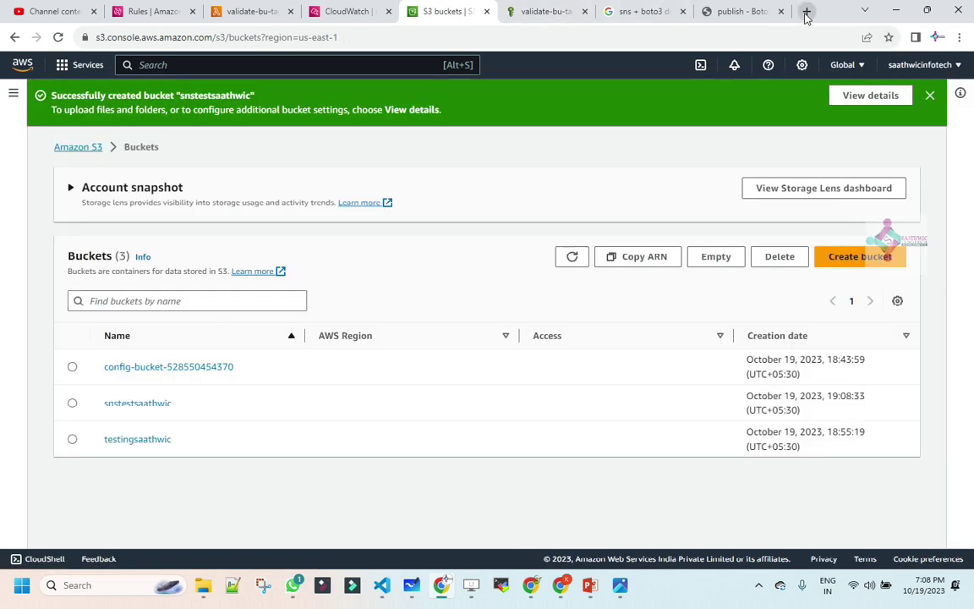
Open Gmail in a new browser tab and refresh the inbox to check for an AWS notification
{"action": "left_click", "coordinate": [807, 11]}
{"action": "type", "text": "gmail.com"}
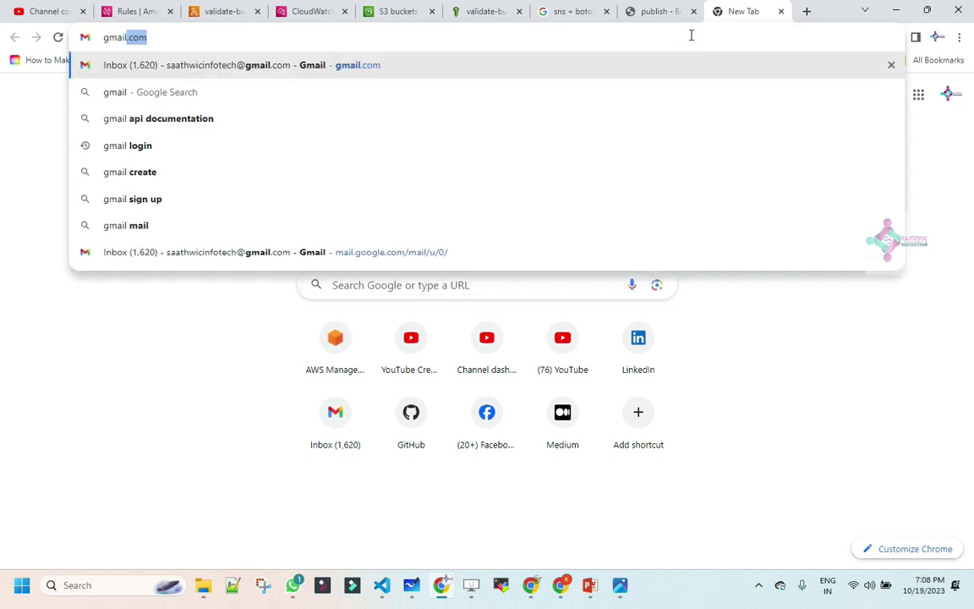
{"action": "key", "text": "Return"}
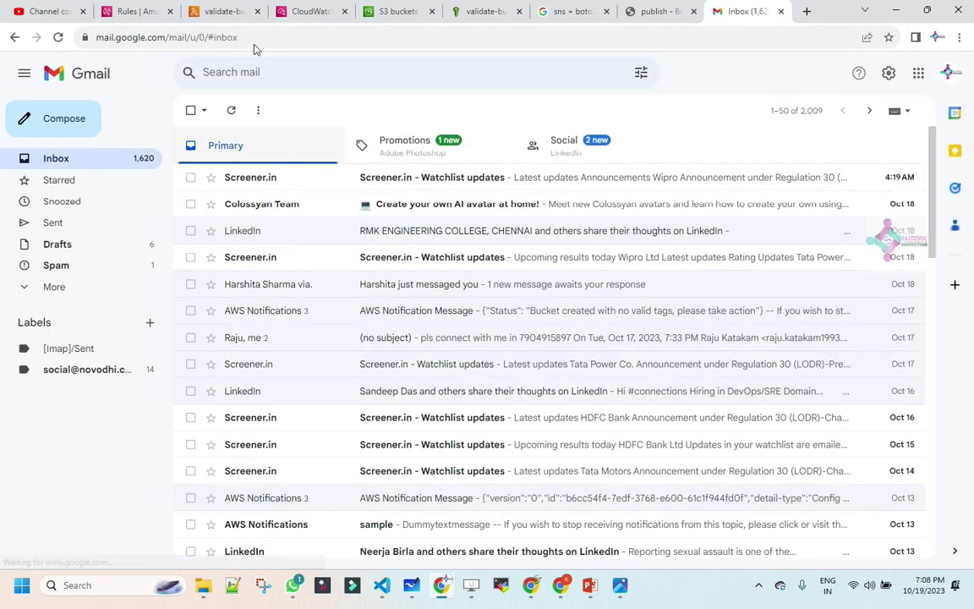
{"action": "left_click", "coordinate": [240, 116]}
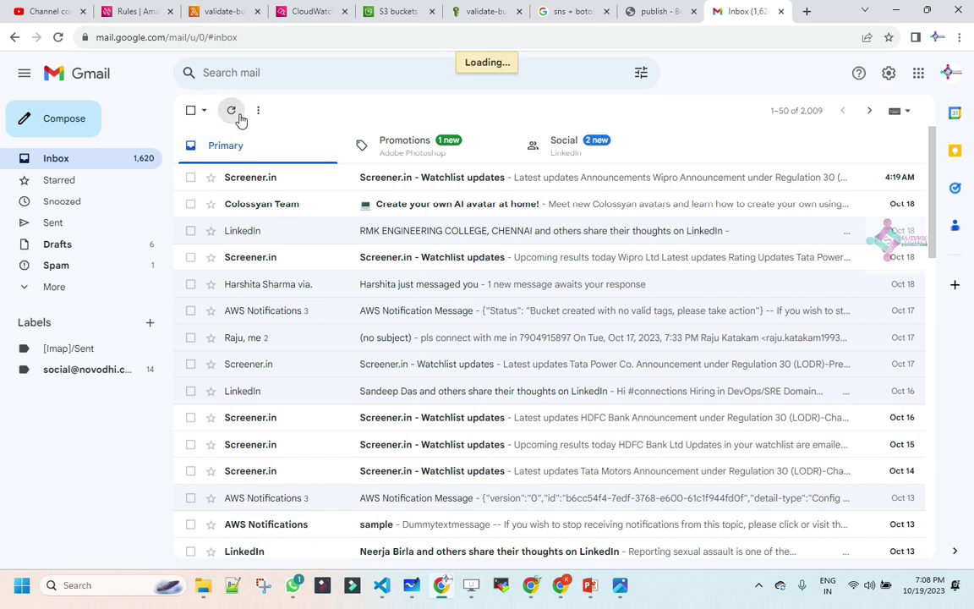
Refresh the Gmail inbox repeatedly to look for a new AWS notification email
{"action": "left_click", "coordinate": [241, 119]}
{"action": "left_click", "coordinate": [240, 119]}
{"action": "left_click", "coordinate": [241, 119]}
{"action": "left_click", "coordinate": [241, 120]}
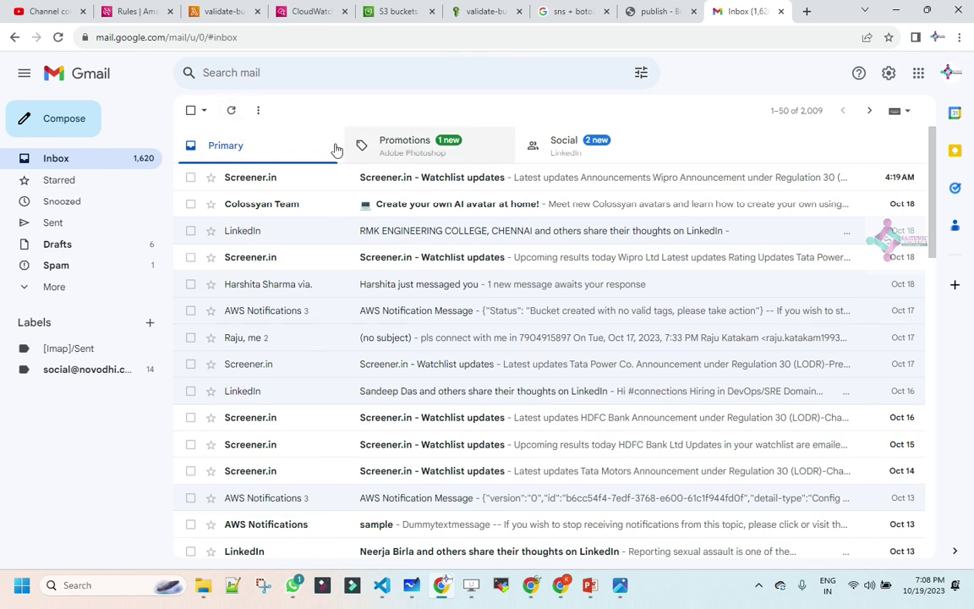
{"action": "left_click", "coordinate": [232, 120]}
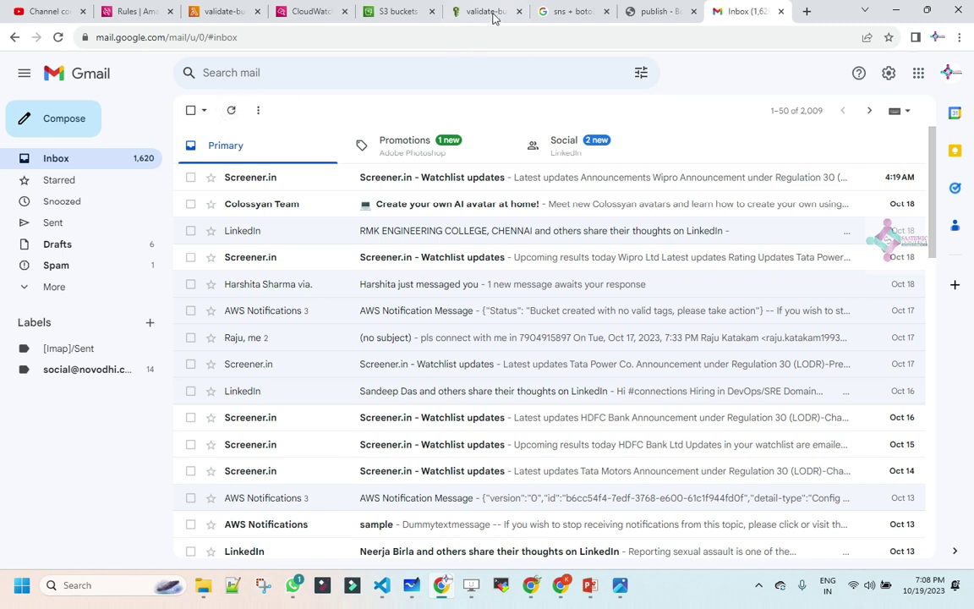
Return to the /aws/lambda/validate-bu-tag-existence log group in CloudWatch and keep refreshing its log streams to look for a new run
{"action": "left_click", "coordinate": [301, 11]}
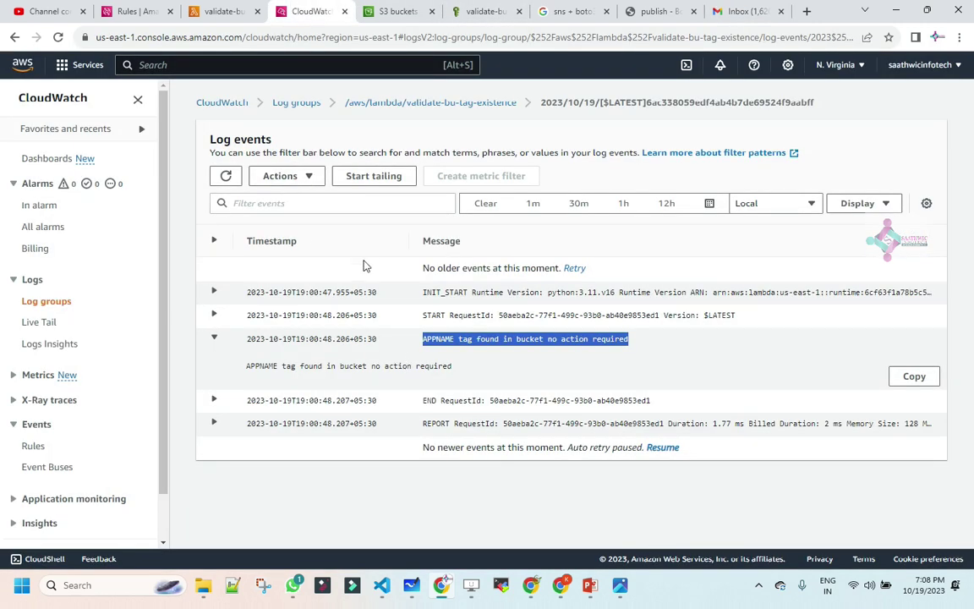
{"action": "left_click", "coordinate": [434, 102]}
{"action": "scroll", "coordinate": [426, 343], "scroll_direction": "down", "scroll_amount": 1}
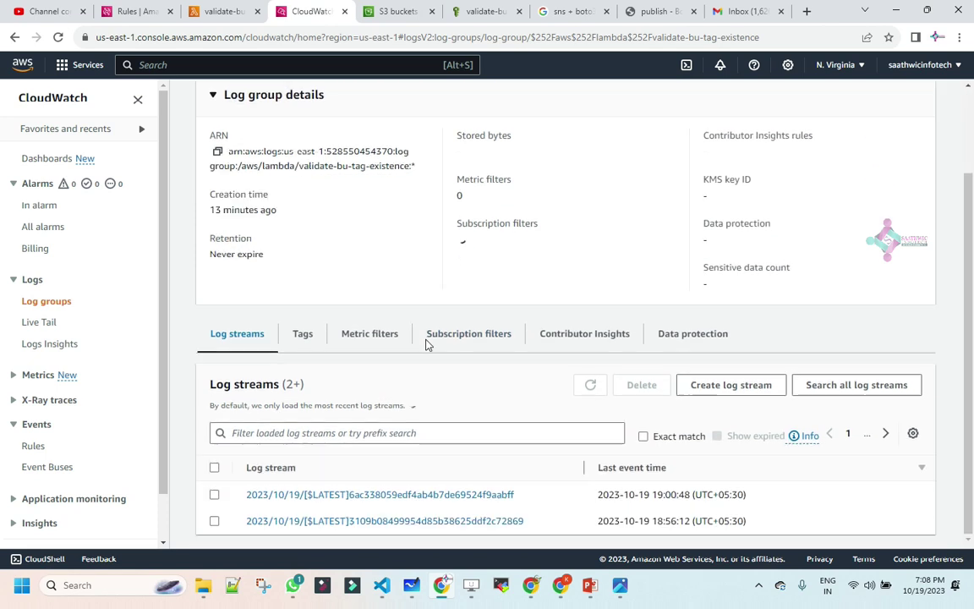
{"action": "left_click", "coordinate": [589, 404]}
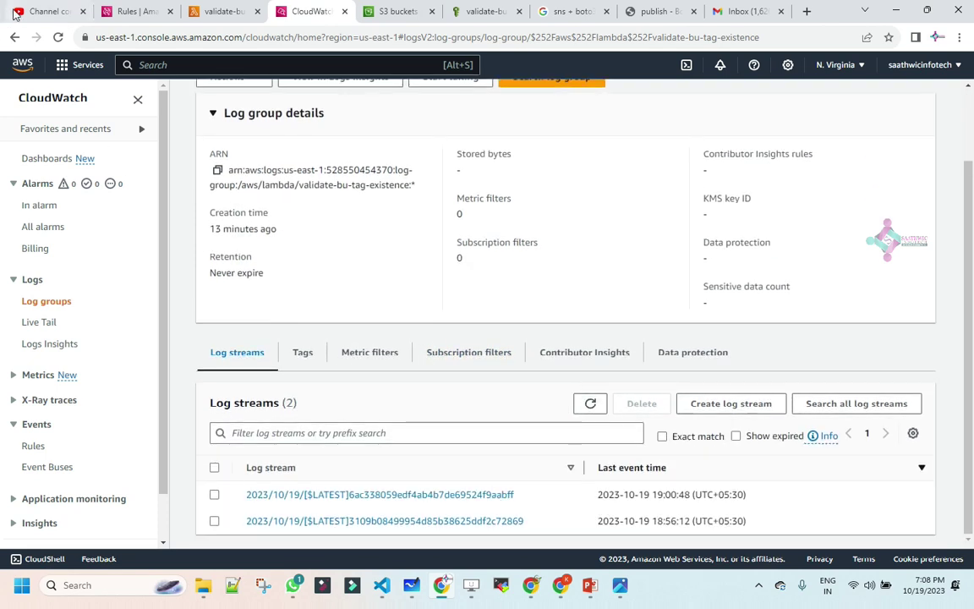
{"action": "left_click", "coordinate": [369, 521]}
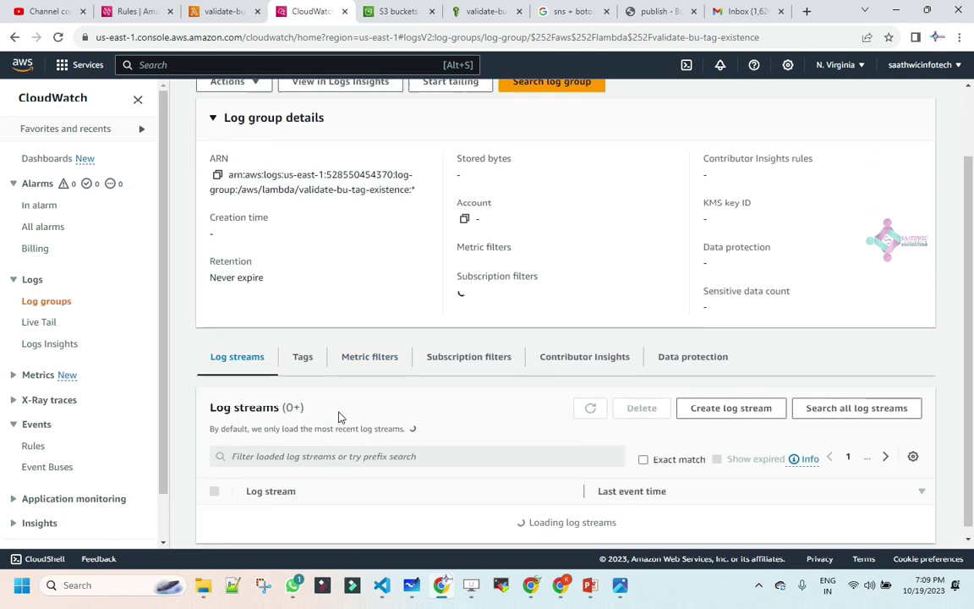
{"action": "left_click", "coordinate": [588, 412]}
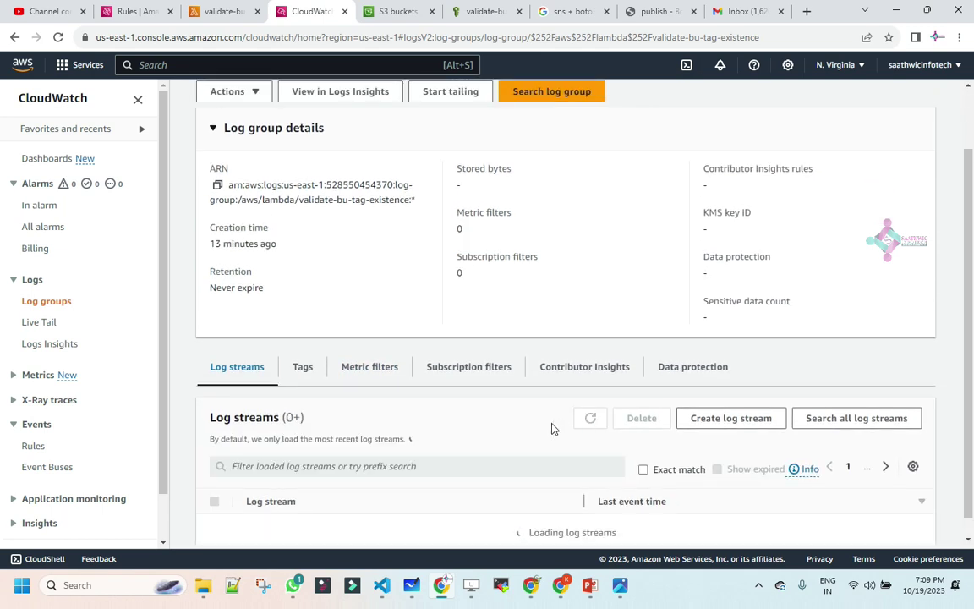
{"action": "left_click", "coordinate": [589, 415]}
{"action": "left_click", "coordinate": [593, 414]}
{"action": "left_click", "coordinate": [590, 413]}
{"action": "left_click", "coordinate": [595, 414]}
{"action": "scroll", "coordinate": [550, 425], "scroll_direction": "down", "scroll_amount": 1}
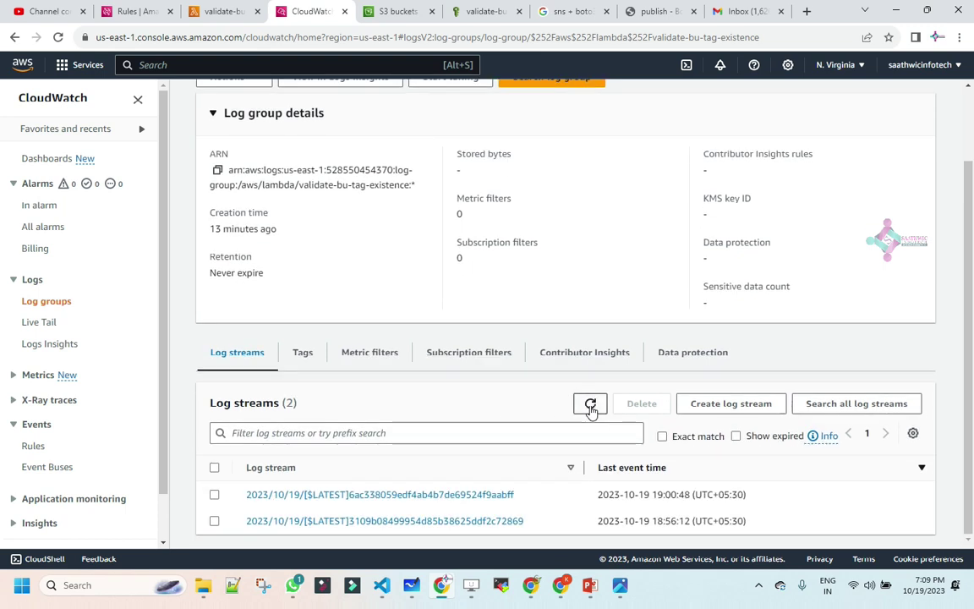
{"action": "left_click", "coordinate": [591, 410]}
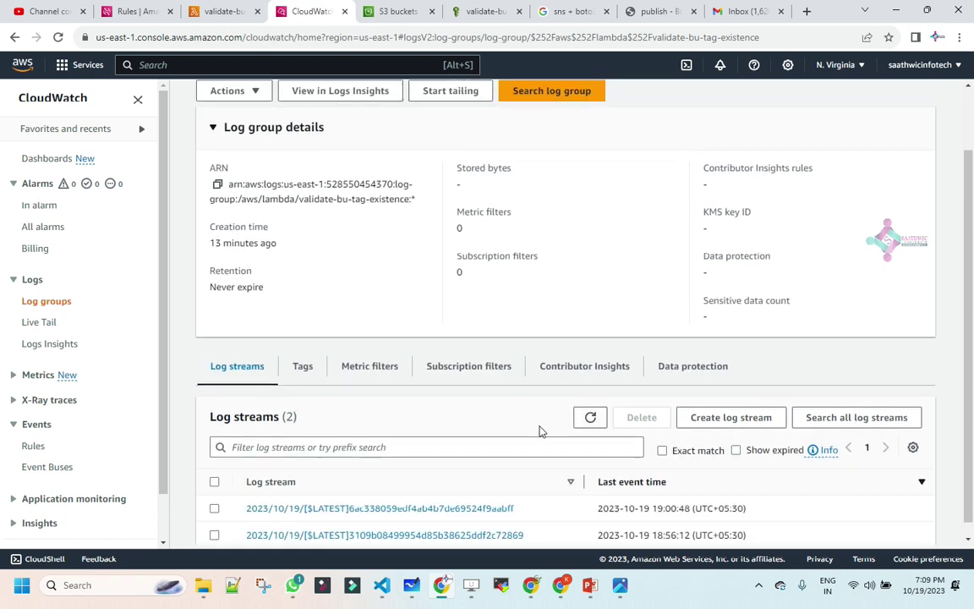
{"action": "scroll", "coordinate": [550, 427], "scroll_direction": "down", "scroll_amount": 1}
{"action": "left_click", "coordinate": [583, 410]}
{"action": "scroll", "coordinate": [567, 418], "scroll_direction": "down", "scroll_amount": 1}
{"action": "left_click", "coordinate": [587, 409]}
{"action": "left_click", "coordinate": [581, 420]}
{"action": "scroll", "coordinate": [541, 427], "scroll_direction": "down", "scroll_amount": 1}
{"action": "left_click", "coordinate": [589, 408]}
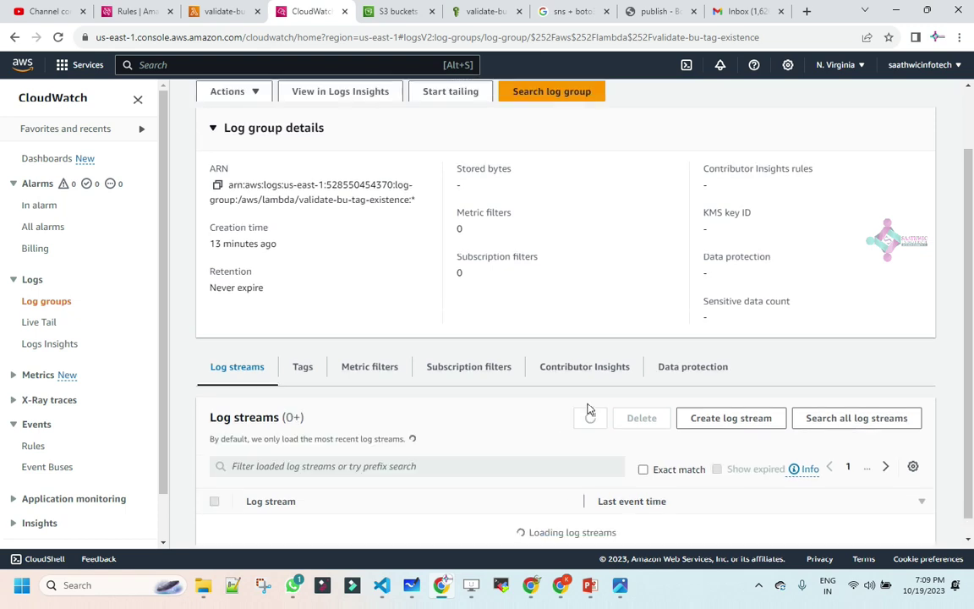
{"action": "left_click", "coordinate": [588, 418]}
{"action": "scroll", "coordinate": [565, 430], "scroll_direction": "down", "scroll_amount": 1}
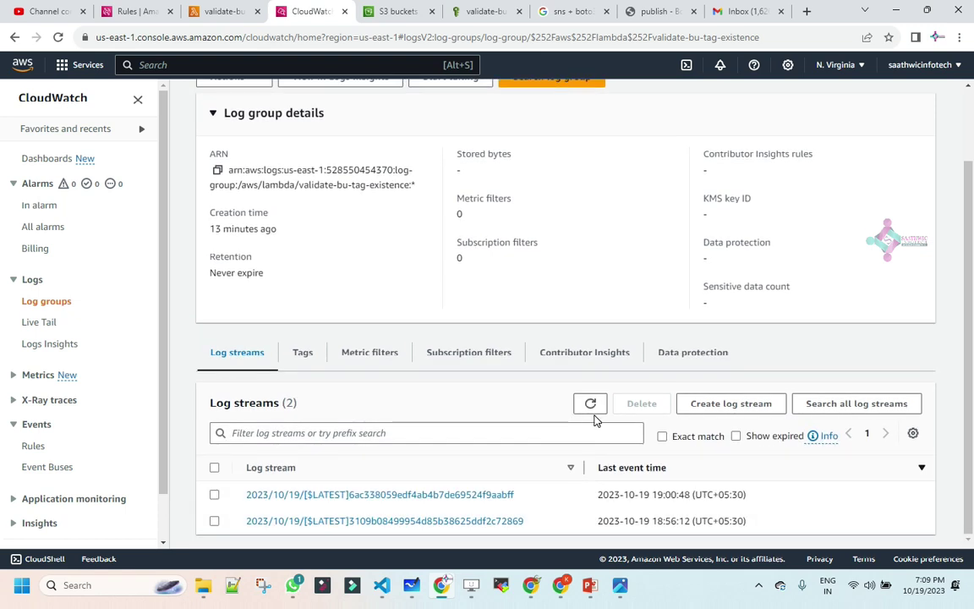
{"action": "left_click", "coordinate": [591, 409]}
{"action": "scroll", "coordinate": [580, 419], "scroll_direction": "down", "scroll_amount": 1}
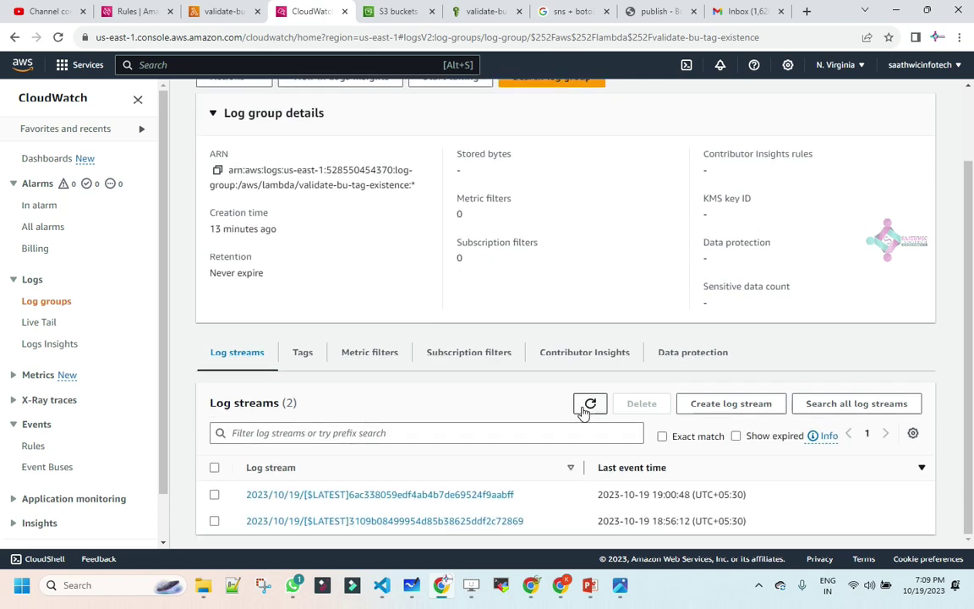
{"action": "left_click", "coordinate": [584, 410]}
{"action": "scroll", "coordinate": [574, 413], "scroll_direction": "down", "scroll_amount": 1}
{"action": "left_click", "coordinate": [578, 410]}
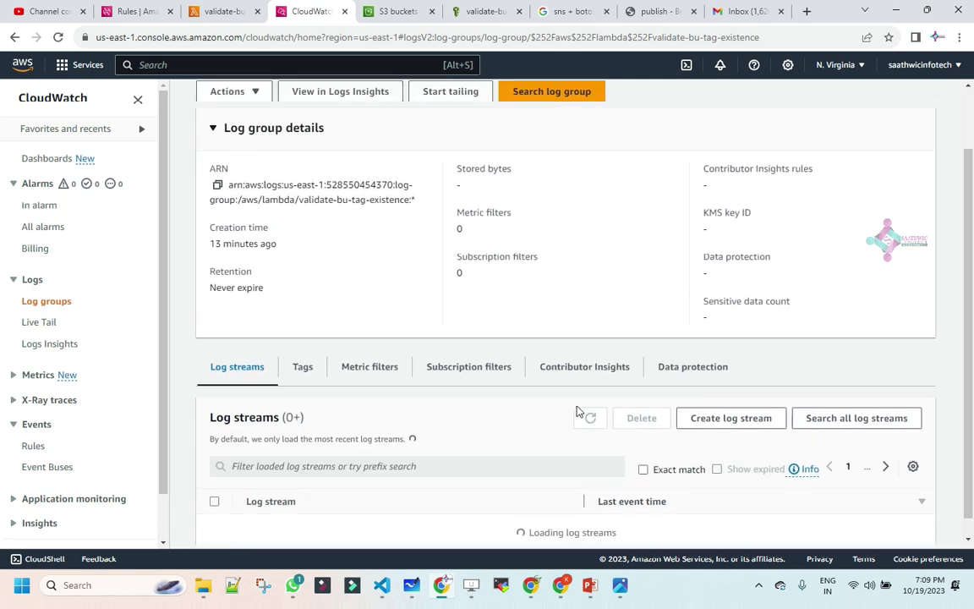
{"action": "scroll", "coordinate": [576, 414], "scroll_direction": "down", "scroll_amount": 1}
{"action": "left_click", "coordinate": [579, 414]}
{"action": "scroll", "coordinate": [576, 414], "scroll_direction": "down", "scroll_amount": 1}
{"action": "left_click", "coordinate": [584, 413]}
{"action": "scroll", "coordinate": [510, 452], "scroll_direction": "down", "scroll_amount": 1}
Reload the log group page, check the newest log stream's last event time, and open that stream
{"action": "left_click", "coordinate": [58, 37]}
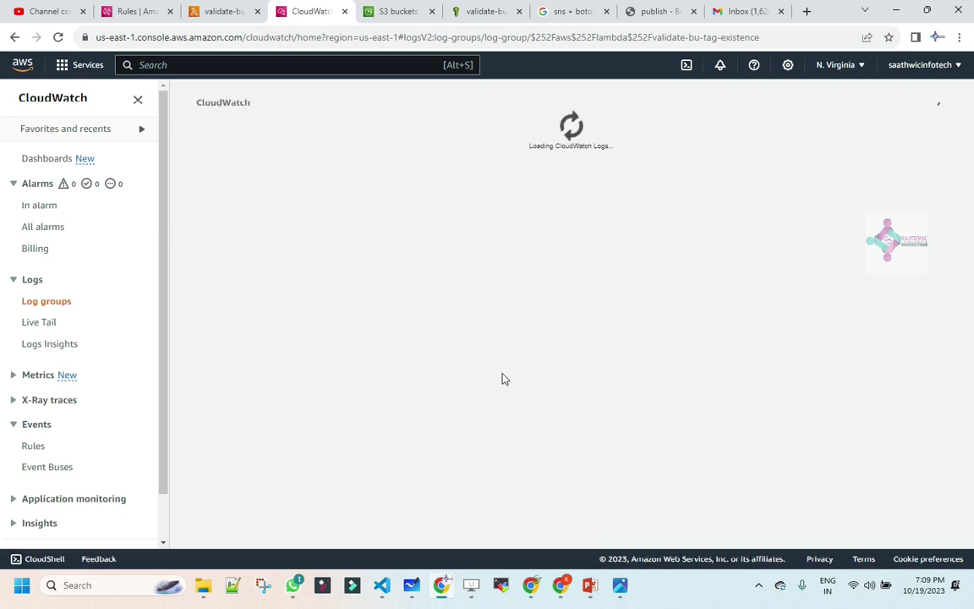
{"action": "scroll", "coordinate": [495, 316], "scroll_direction": "down", "scroll_amount": 3}
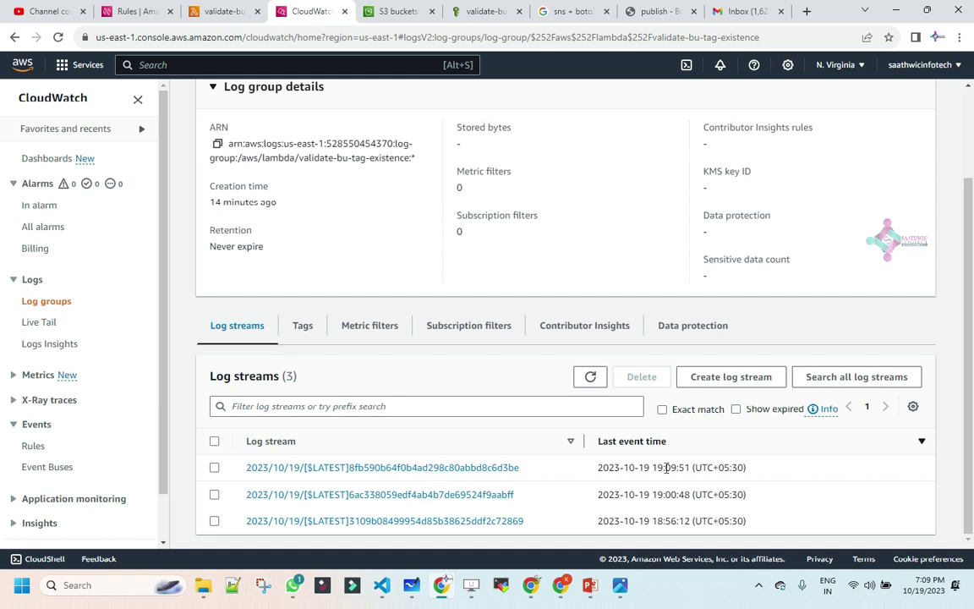
{"action": "left_click_drag", "start_coordinate": [678, 467], "coordinate": [655, 467]}
{"action": "left_click", "coordinate": [403, 468]}
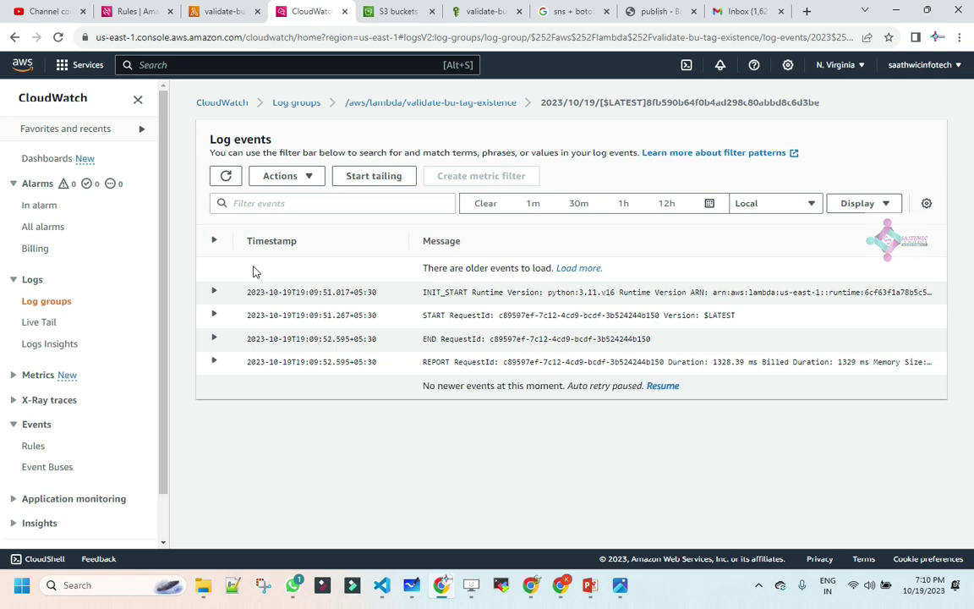
Expand the START, END and INIT_START log events to read their full messages
{"action": "left_click", "coordinate": [213, 316]}
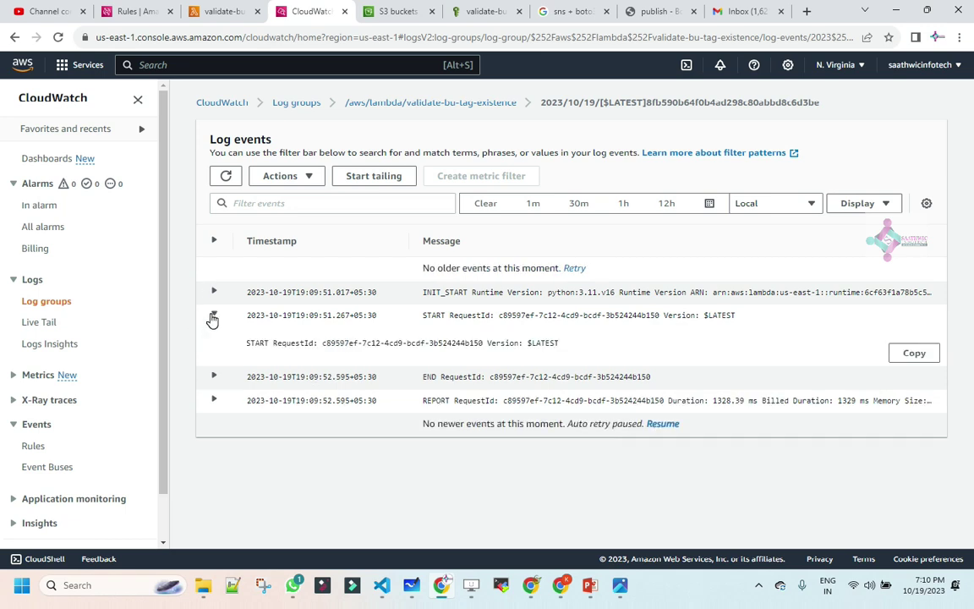
{"action": "left_click", "coordinate": [212, 377]}
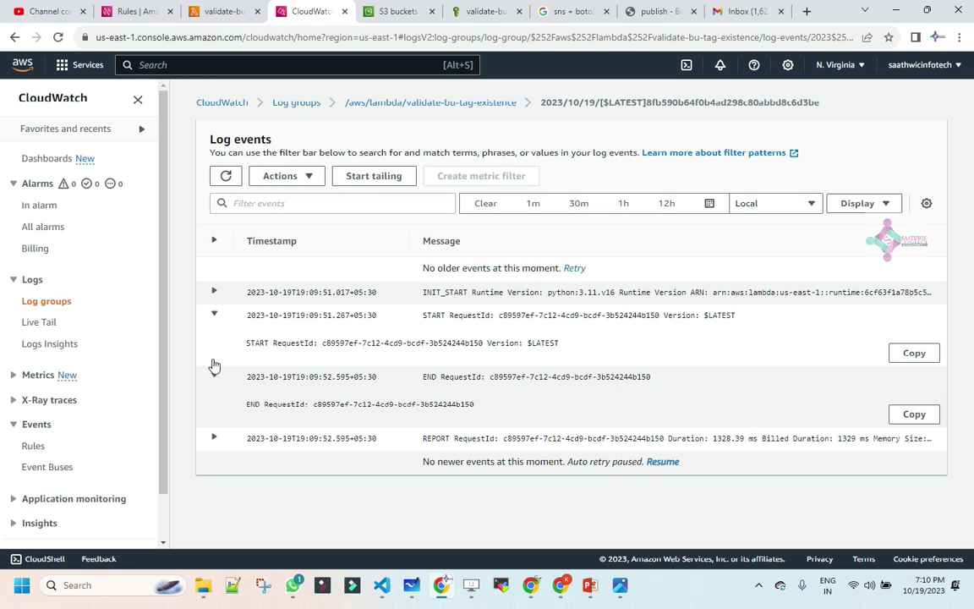
{"action": "left_click", "coordinate": [214, 293]}
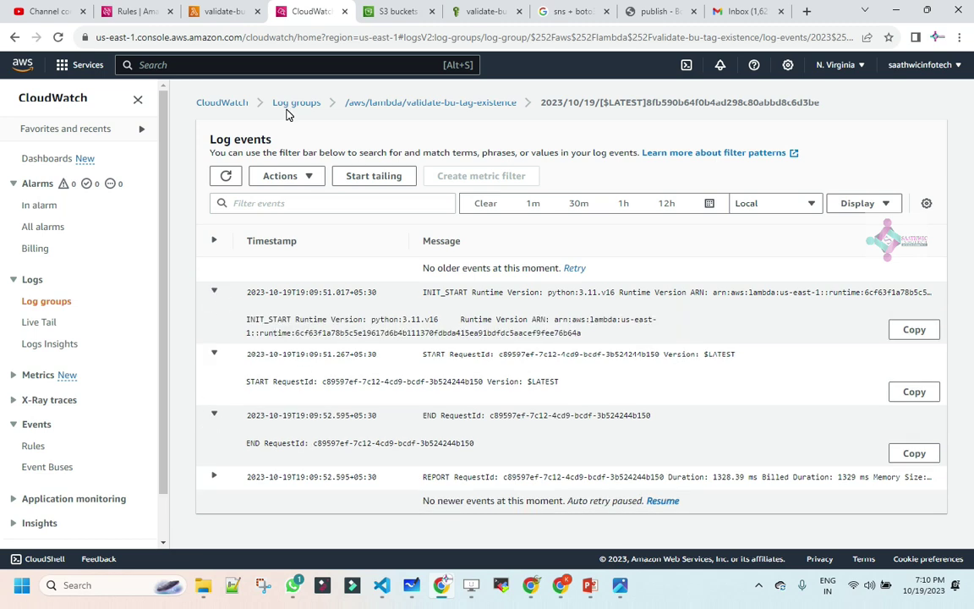
Go to the validate-bu-tag-existence Lambda code and examine the SNS publish block in the else branch
{"action": "left_click", "coordinate": [230, 11]}
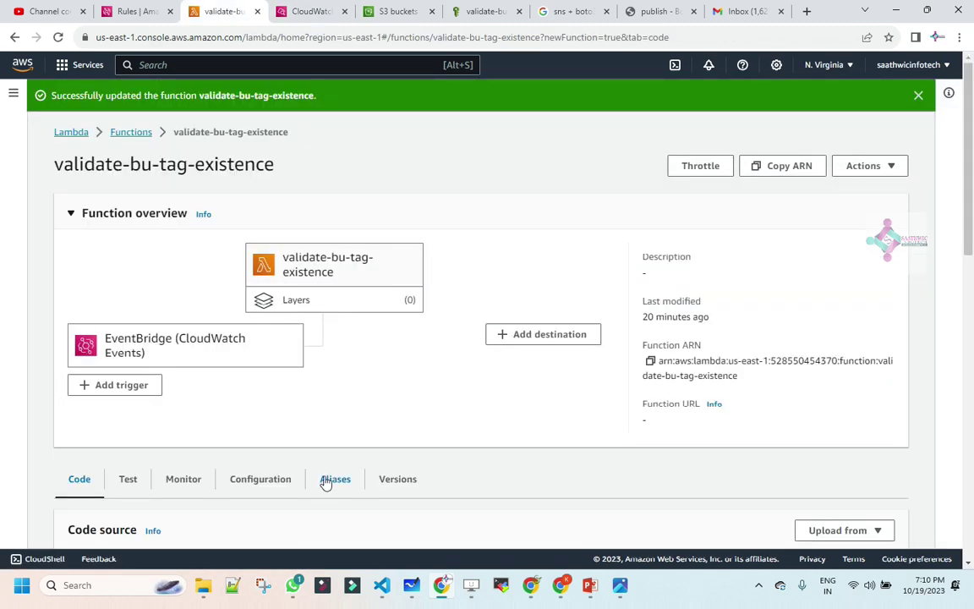
{"action": "scroll", "coordinate": [325, 484], "scroll_direction": "down", "scroll_amount": 3}
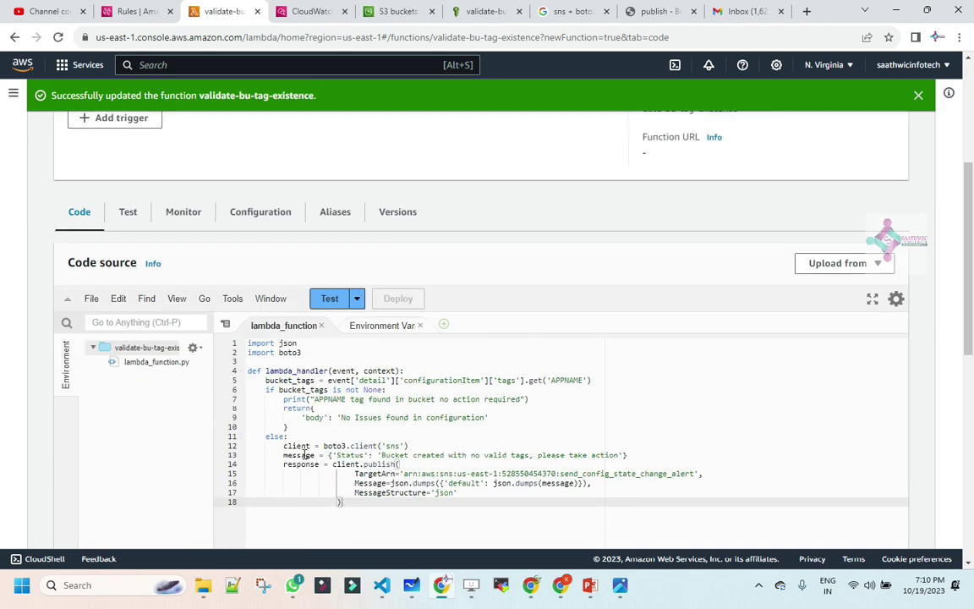
{"action": "left_click_drag", "start_coordinate": [305, 455], "coordinate": [454, 483]}
{"action": "left_click", "coordinate": [439, 504]}
{"action": "left_click", "coordinate": [279, 446], "text": "shift"}
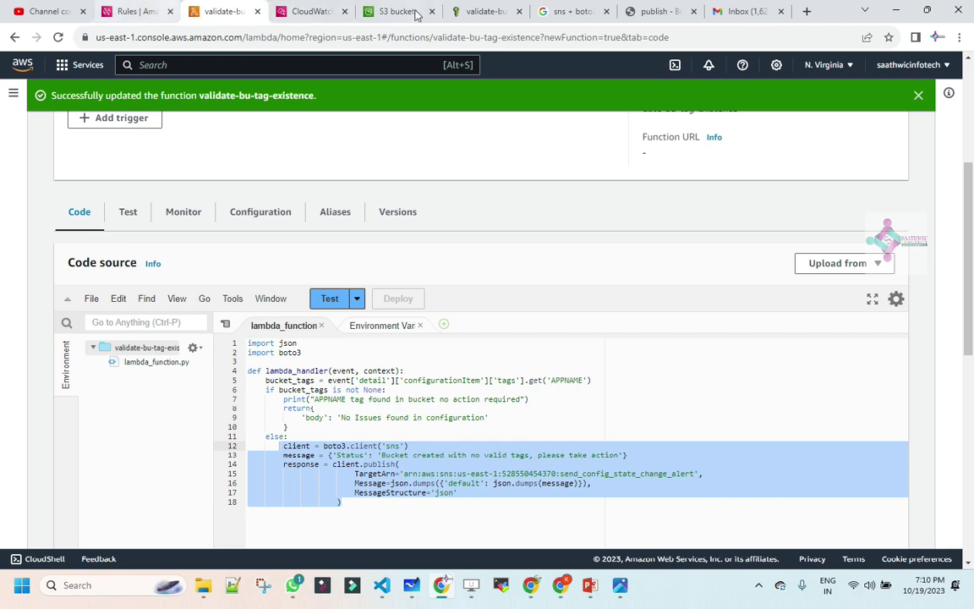
Go back to the CloudWatch log events and examine the END and INIT_START messages
{"action": "left_click", "coordinate": [306, 10]}
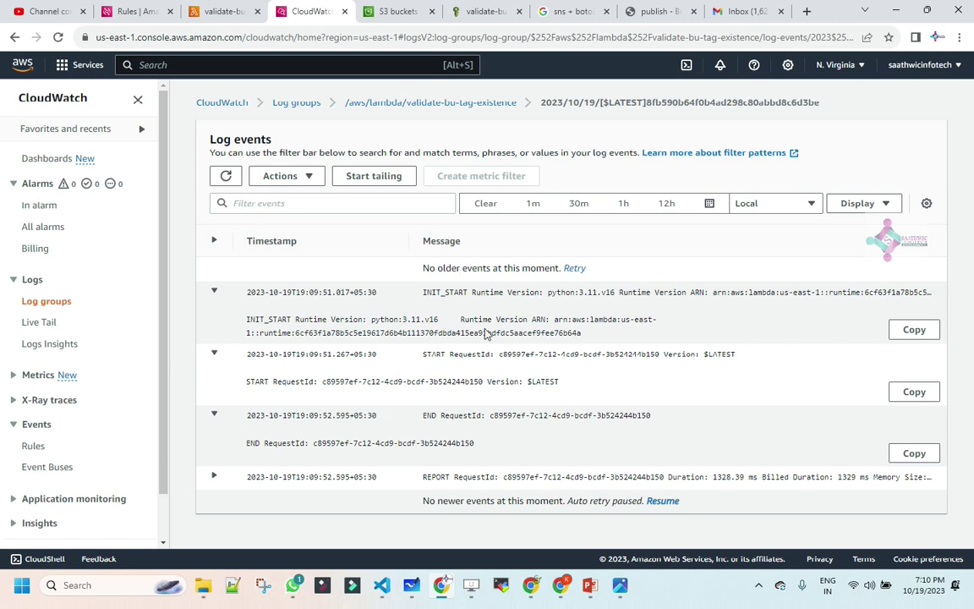
{"action": "left_click_drag", "start_coordinate": [428, 414], "coordinate": [455, 429]}
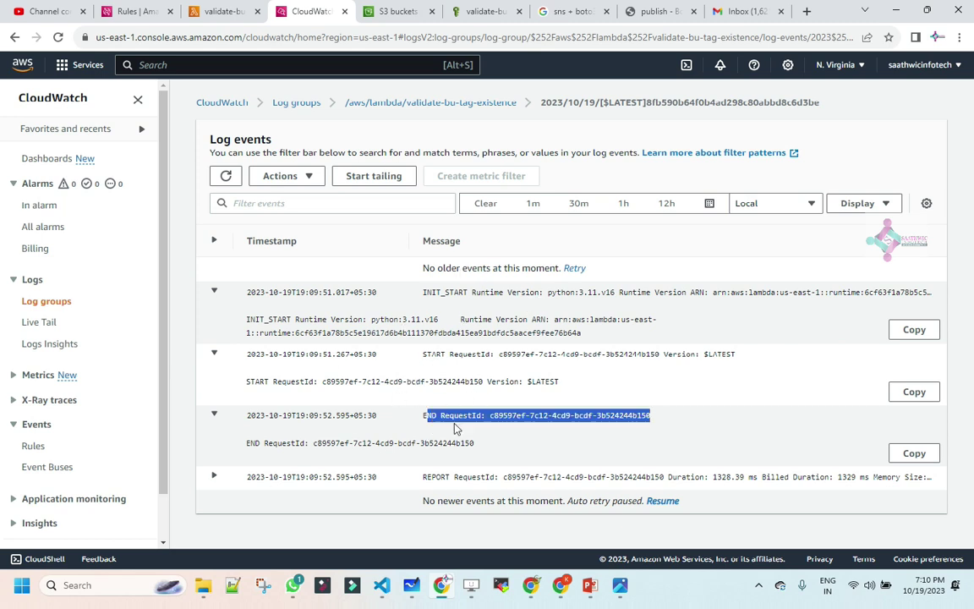
{"action": "left_click_drag", "start_coordinate": [496, 320], "coordinate": [630, 333]}
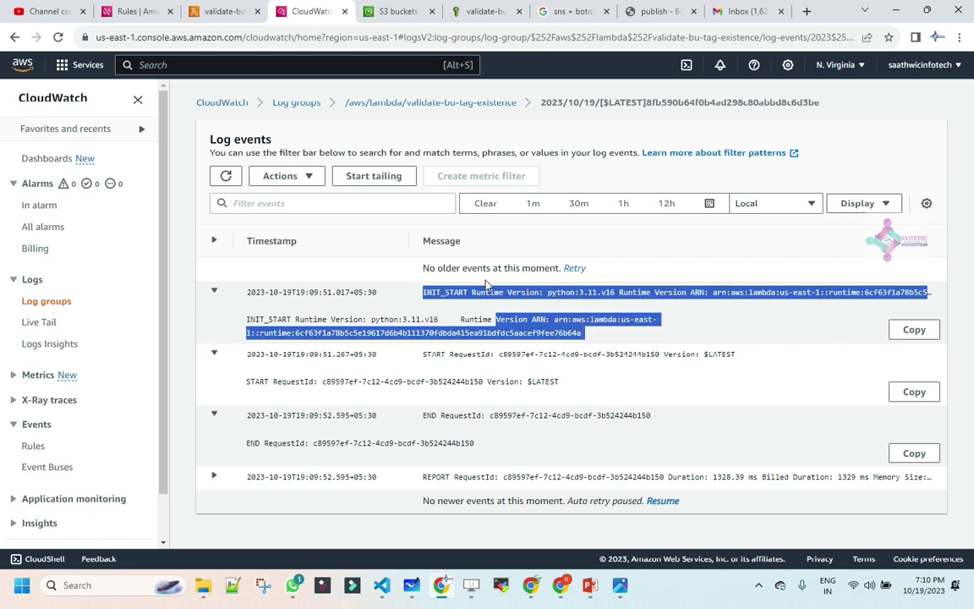
Open the newest AWS Notification Message email in Gmail and read its Status text
{"action": "left_click", "coordinate": [740, 11]}
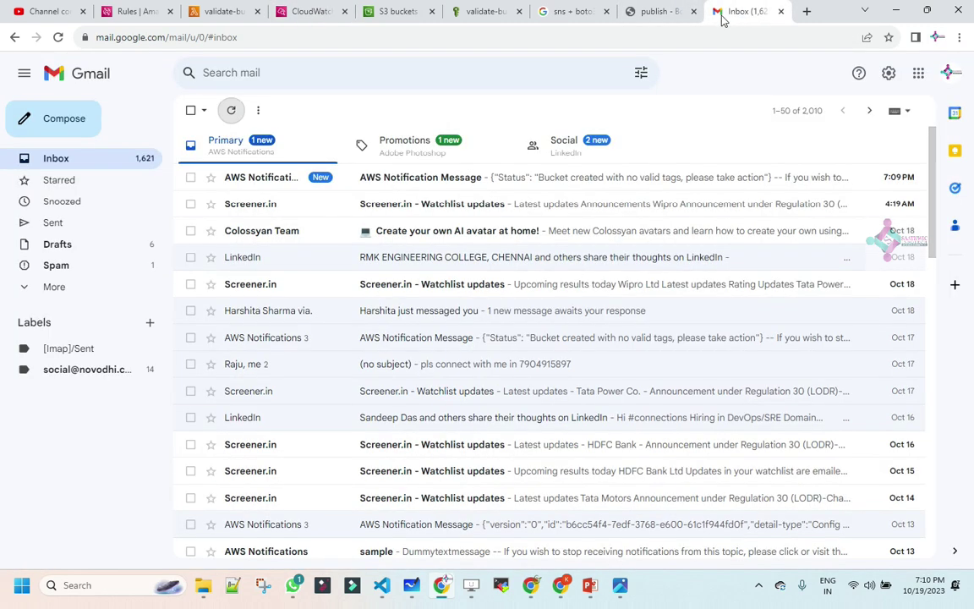
{"action": "left_click", "coordinate": [435, 183]}
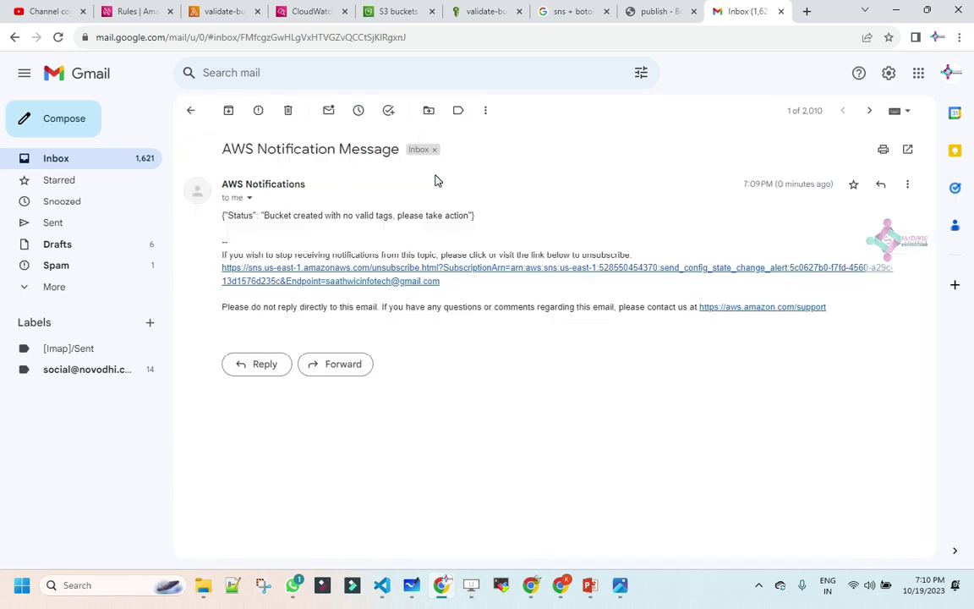
{"action": "left_click_drag", "start_coordinate": [215, 219], "coordinate": [459, 222]}
{"action": "left_click", "coordinate": [498, 219]}
{"action": "double_click", "coordinate": [241, 216]}
{"action": "left_click_drag", "start_coordinate": [265, 214], "coordinate": [465, 213]}
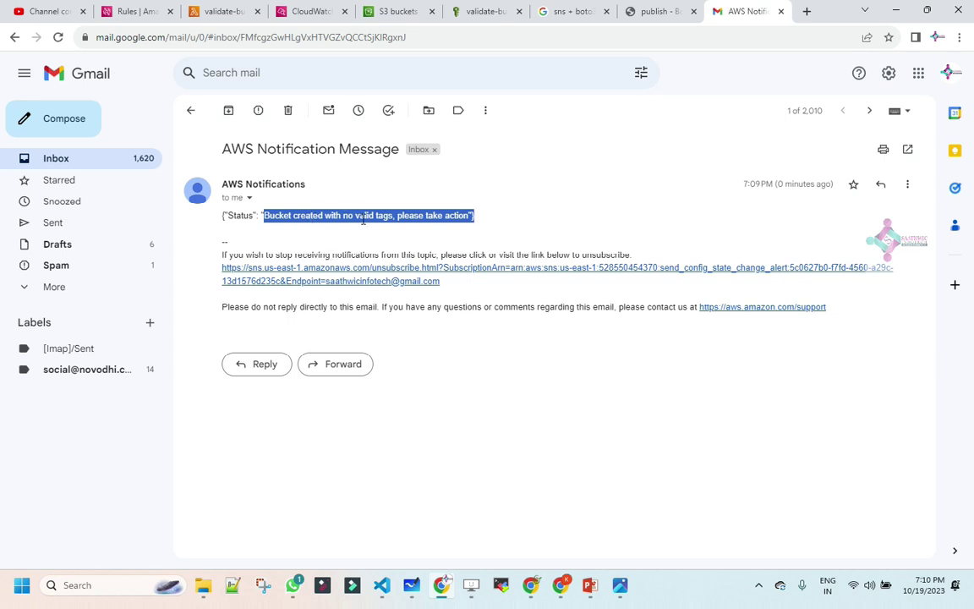
{"action": "left_click_drag", "start_coordinate": [245, 236], "coordinate": [211, 213]}
{"action": "left_click", "coordinate": [332, 526]}
Return to the validate-bu-tag-existence function and review the whole lambda_handler code along with the function overview
{"action": "left_click", "coordinate": [220, 11]}
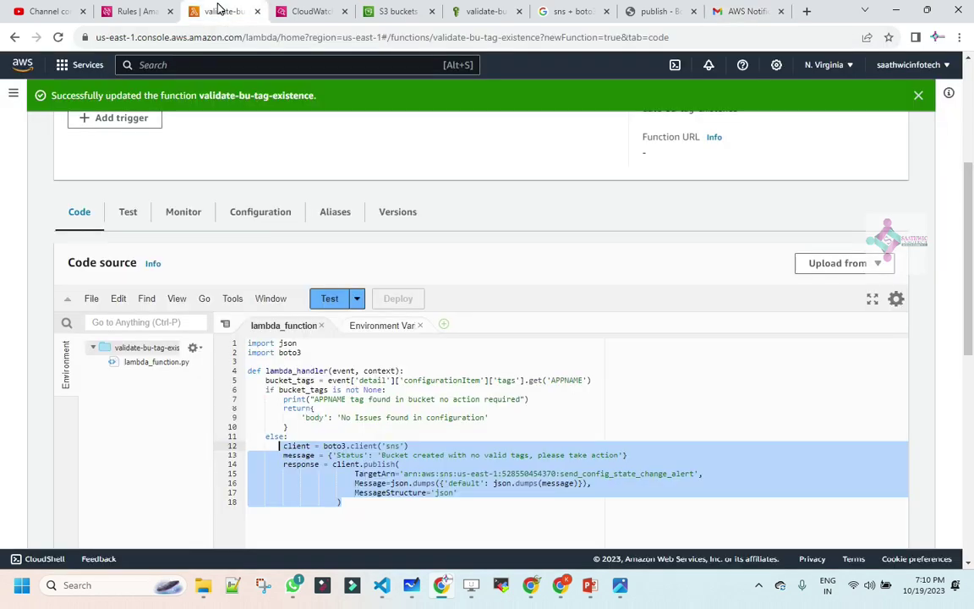
{"action": "scroll", "coordinate": [335, 431], "scroll_direction": "down", "scroll_amount": 3}
{"action": "left_click", "coordinate": [340, 385]}
{"action": "left_click_drag", "start_coordinate": [349, 378], "coordinate": [244, 246]}
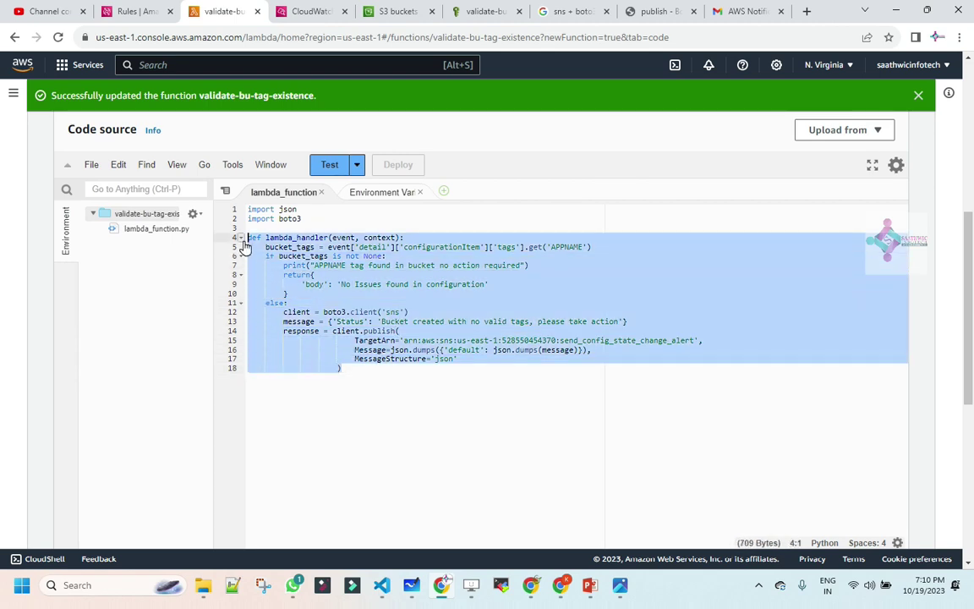
{"action": "left_click", "coordinate": [341, 392]}
{"action": "left_click_drag", "start_coordinate": [348, 371], "coordinate": [237, 245]}
{"action": "scroll", "coordinate": [372, 426], "scroll_direction": "up", "scroll_amount": 2}
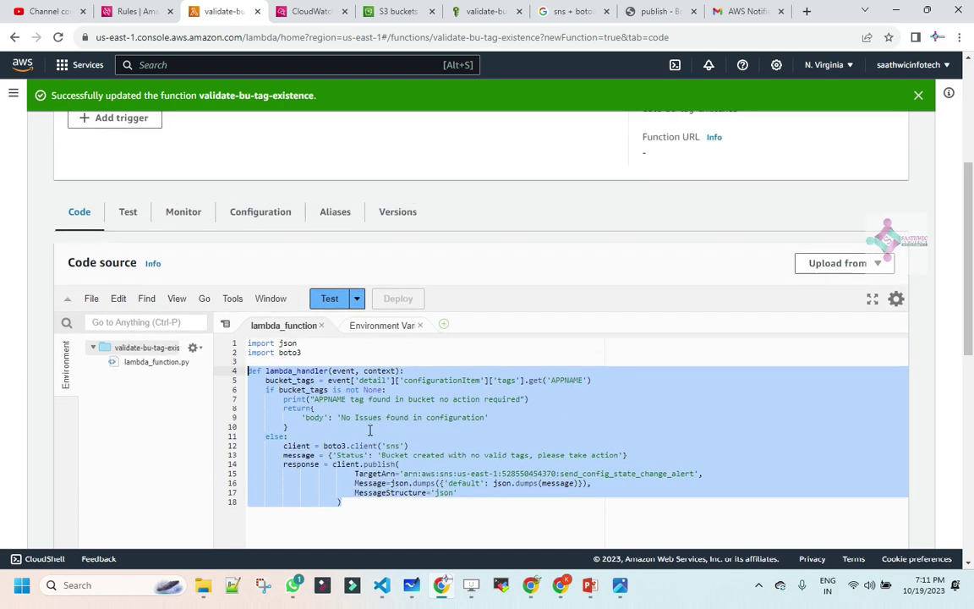
{"action": "scroll", "coordinate": [369, 430], "scroll_direction": "up", "scroll_amount": 1}
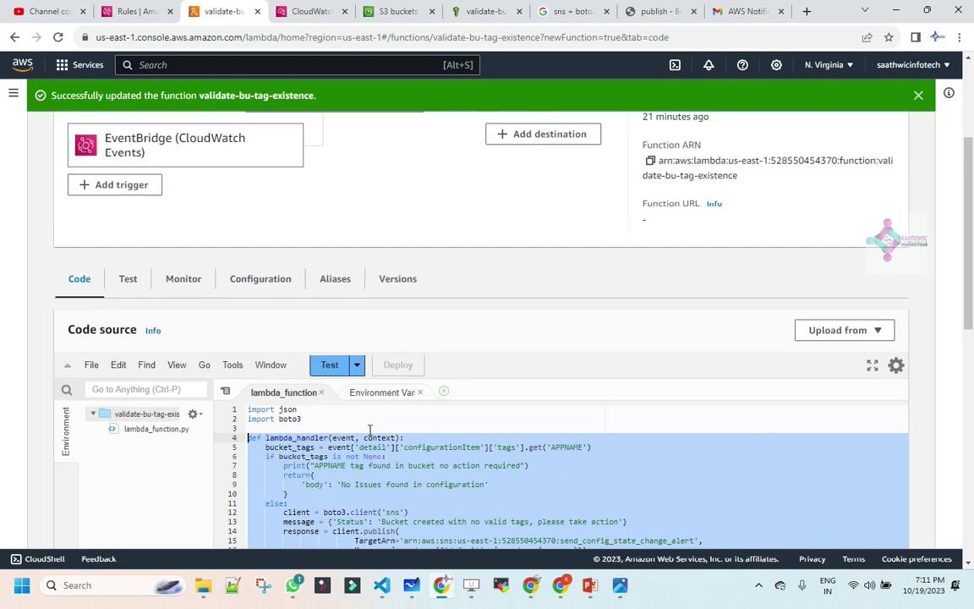
{"action": "scroll", "coordinate": [369, 430], "scroll_direction": "up", "scroll_amount": 3}
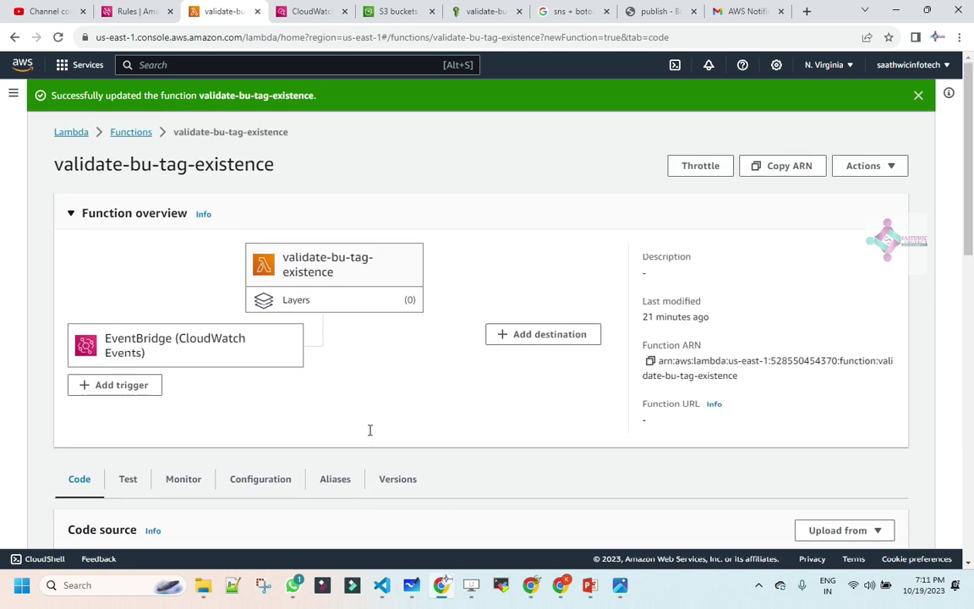
{"action": "scroll", "coordinate": [370, 430], "scroll_direction": "down", "scroll_amount": 7}
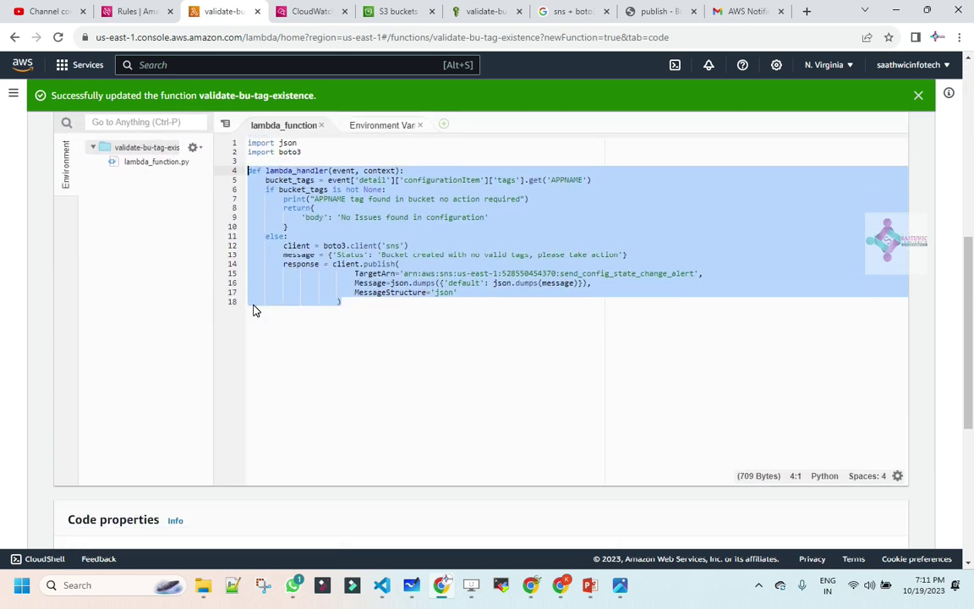
{"action": "left_click", "coordinate": [260, 331]}
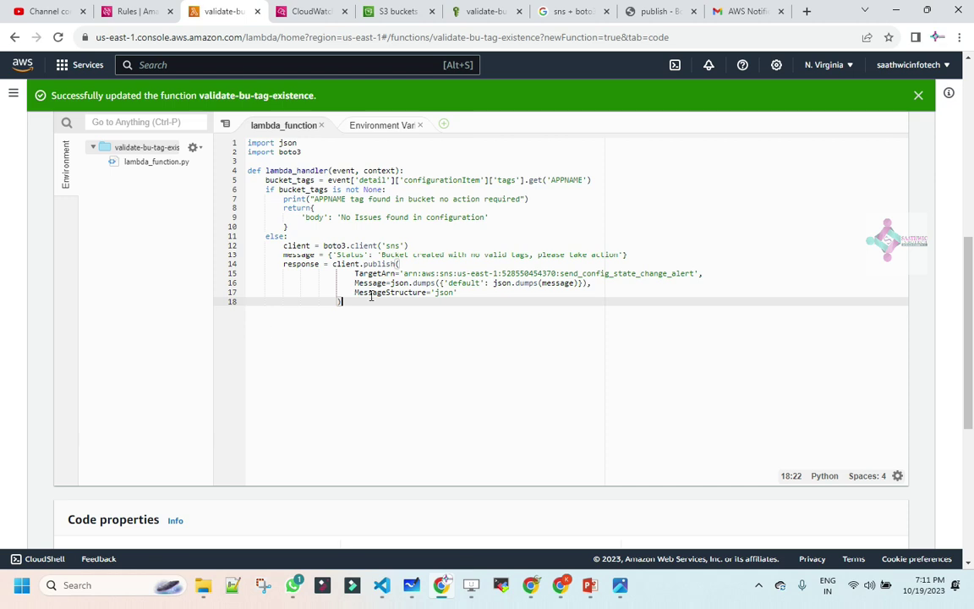
Highlight the complete lambda_function code, from the imports to the end of the SNS publish call, to examine it
{"action": "left_click_drag", "start_coordinate": [338, 300], "coordinate": [217, 128]}
{"action": "left_click", "coordinate": [331, 343]}
{"action": "left_click_drag", "start_coordinate": [358, 315], "coordinate": [228, 148]}
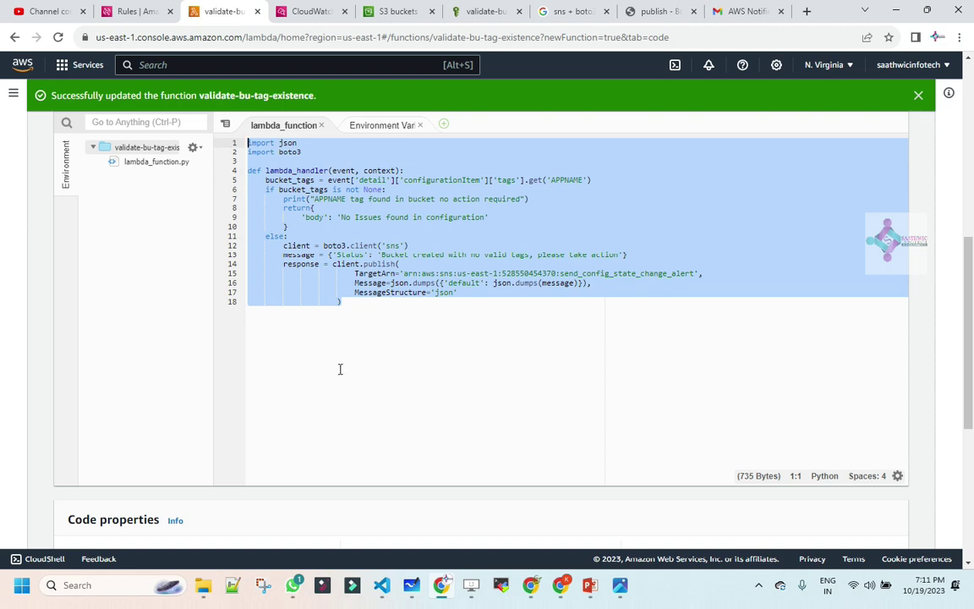
{"action": "left_click", "coordinate": [355, 302]}
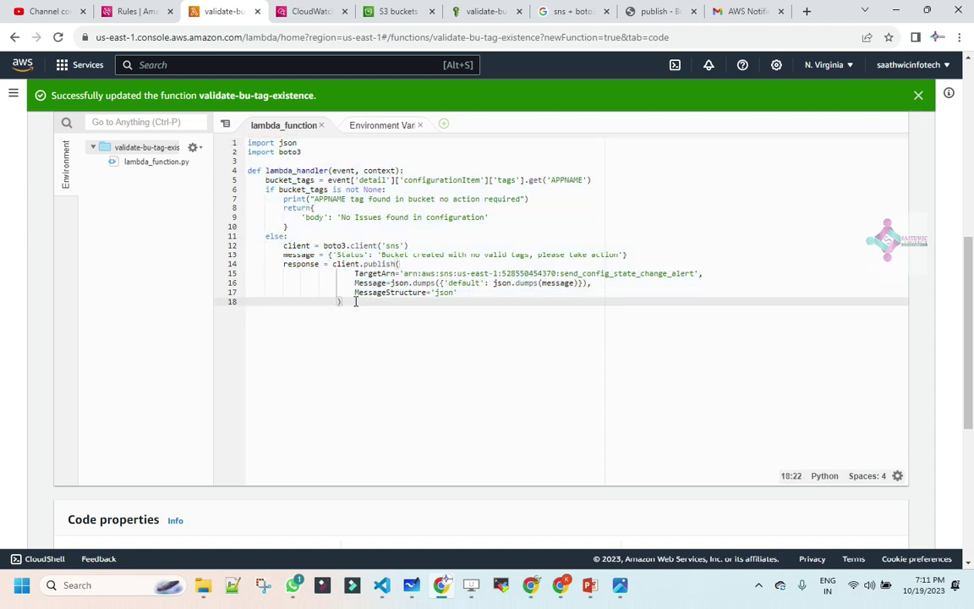
{"action": "scroll", "coordinate": [370, 353], "scroll_direction": "up", "scroll_amount": 3}
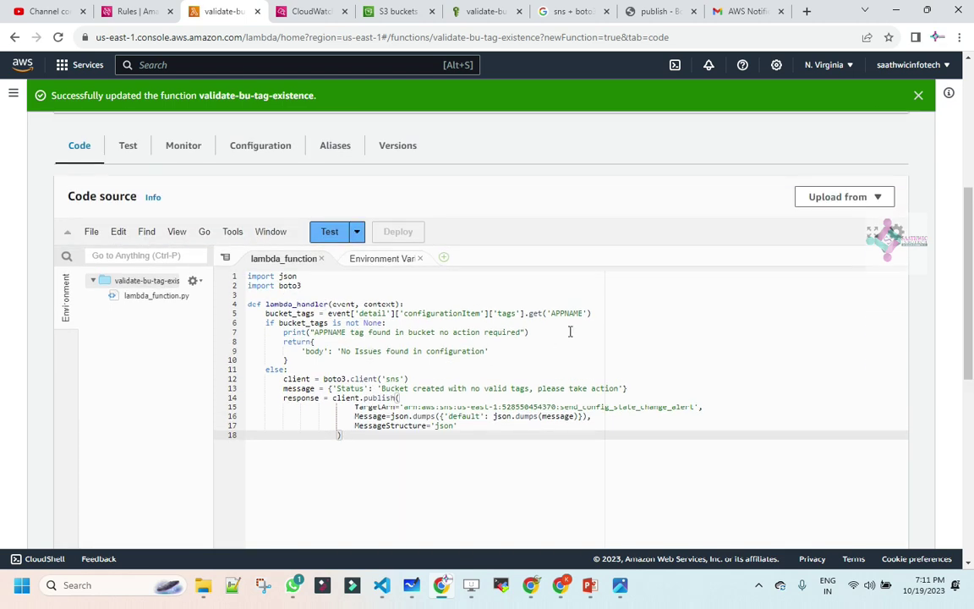
{"action": "left_click_drag", "start_coordinate": [344, 460], "coordinate": [230, 273]}
{"action": "left_click", "coordinate": [355, 455]}
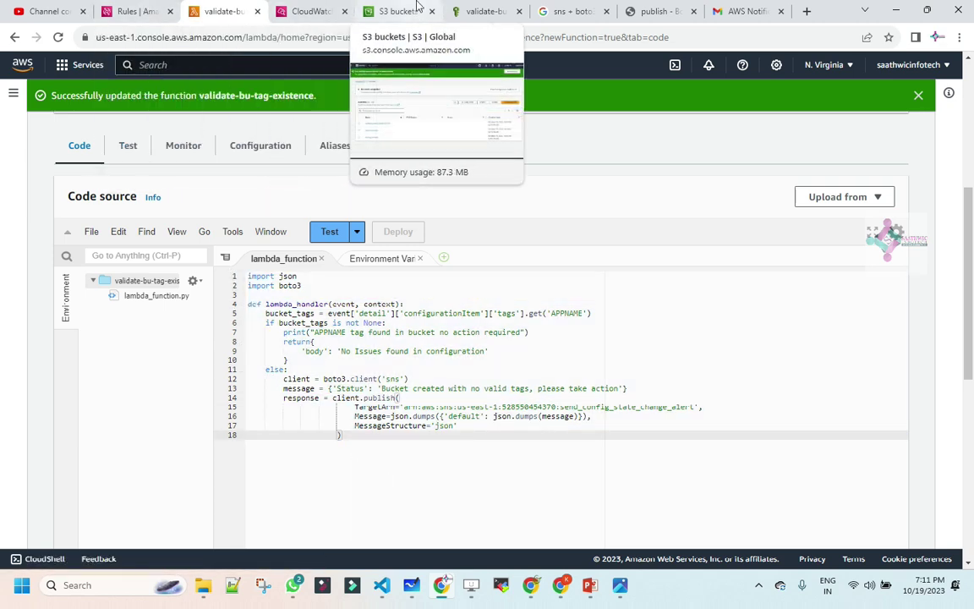
Permanently remove the SNSPublishpolicy inline policy from the validate-bu-tag-existence IAM role, confirming with the policy name
{"action": "left_click", "coordinate": [486, 11]}
{"action": "left_click", "coordinate": [234, 473]}
{"action": "left_click", "coordinate": [734, 304]}
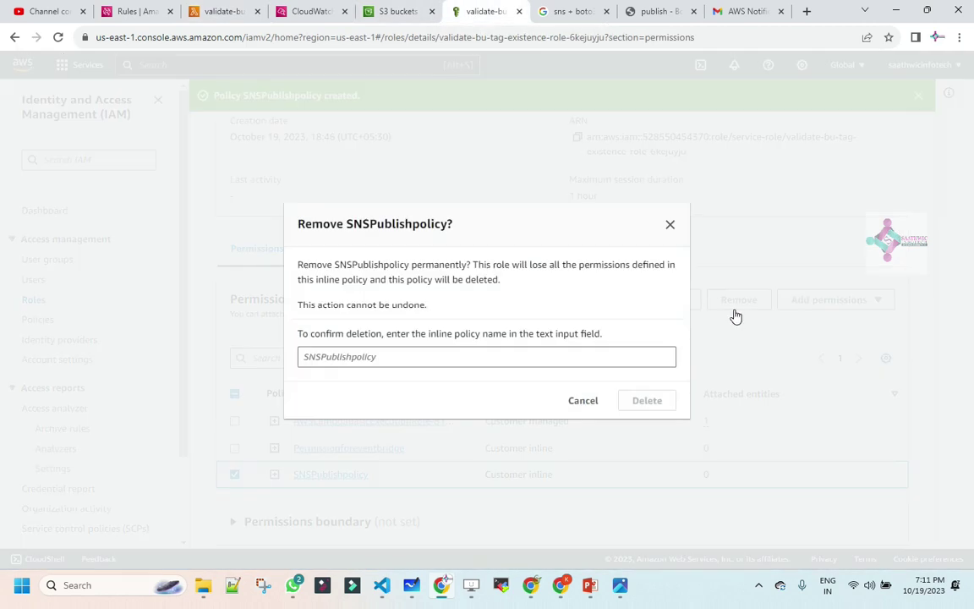
{"action": "left_click", "coordinate": [471, 360]}
{"action": "type", "text": "SNSPublish"}
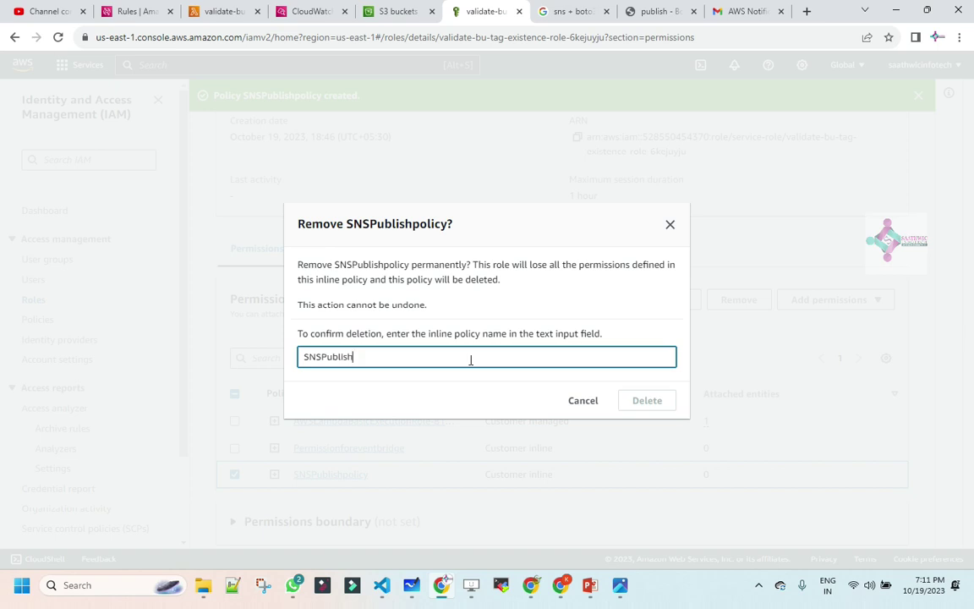
{"action": "type", "text": "policy"}
{"action": "left_click", "coordinate": [642, 399]}
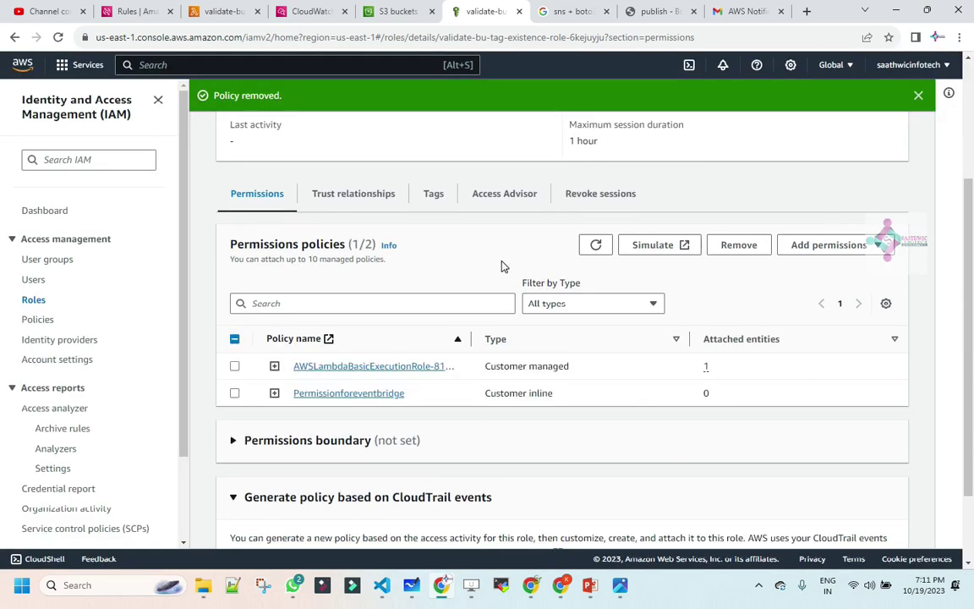
{"action": "scroll", "coordinate": [431, 202], "scroll_direction": "up", "scroll_amount": 2}
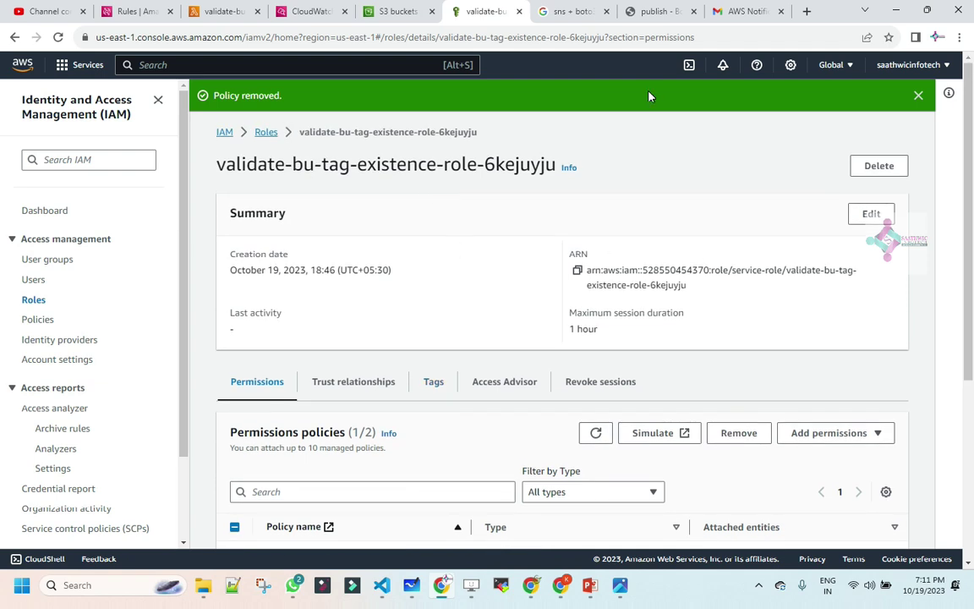
Create an S3 bucket named testsaathwic in US East (N. Virginia) with default settings and no tags
{"action": "left_click", "coordinate": [402, 13]}
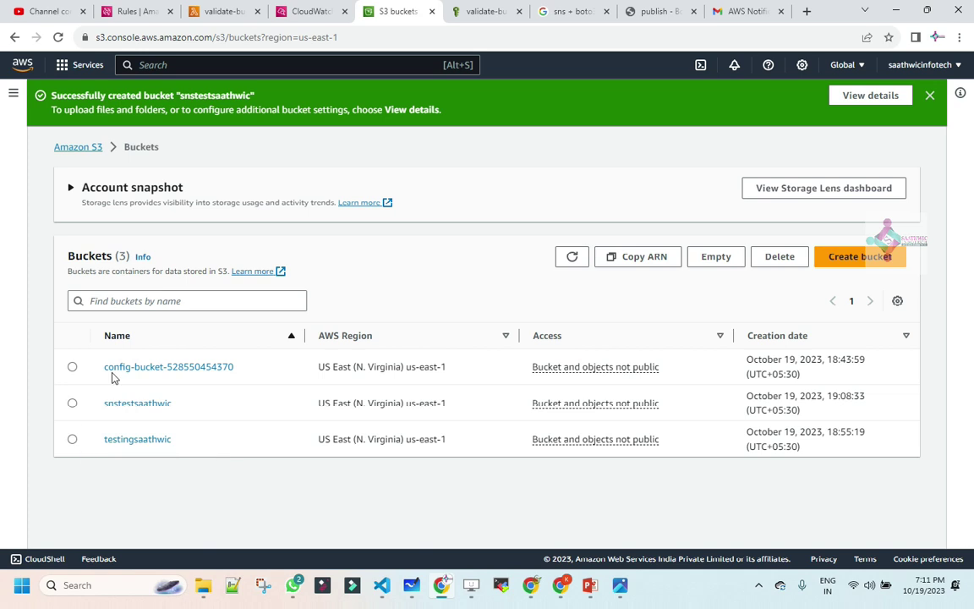
{"action": "left_click", "coordinate": [854, 255]}
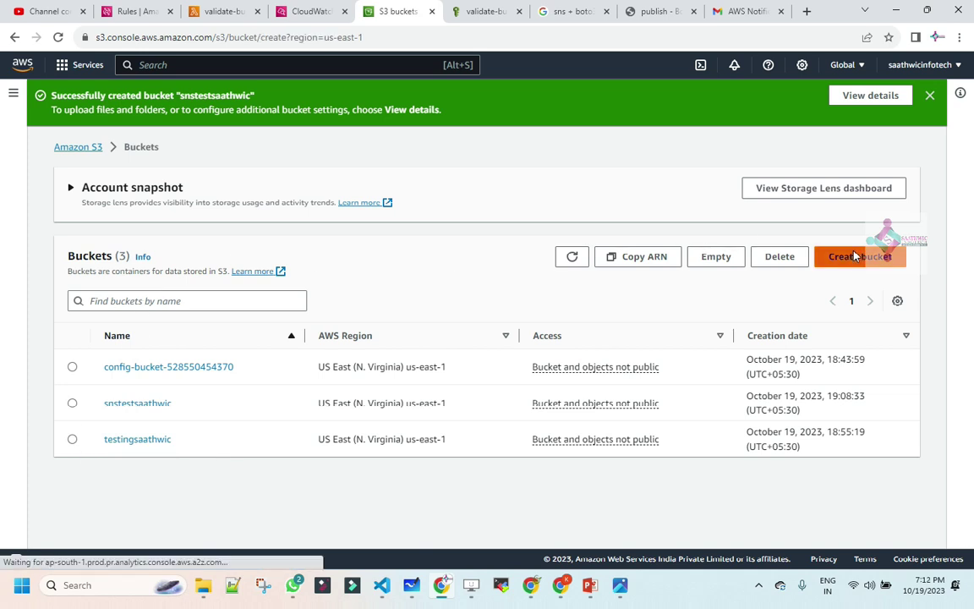
{"action": "left_click", "coordinate": [205, 261]}
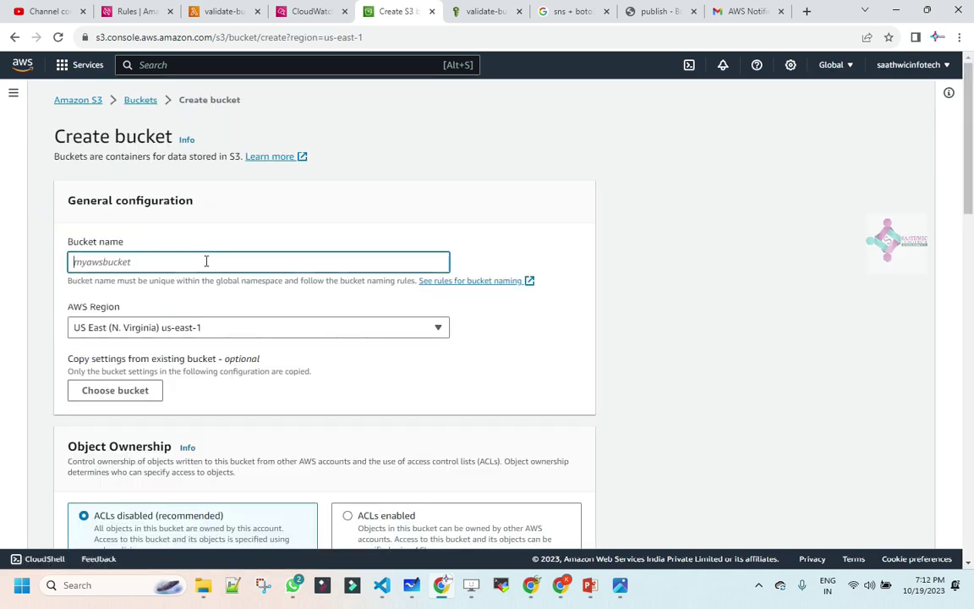
{"action": "type", "text": "tee"}
{"action": "scroll", "coordinate": [713, 342], "scroll_direction": "down", "scroll_amount": 7}
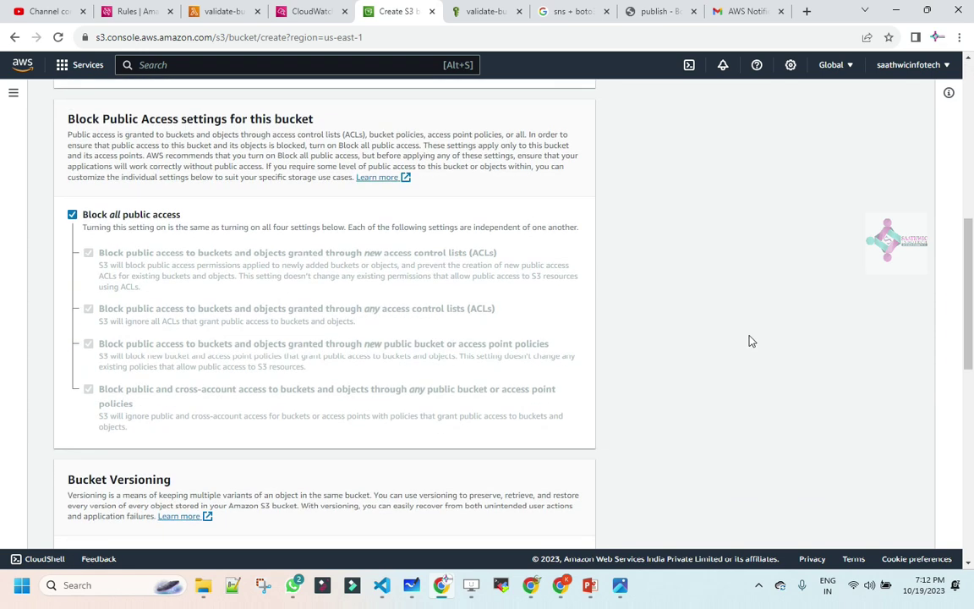
{"action": "scroll", "coordinate": [565, 465], "scroll_direction": "down", "scroll_amount": 5}
{"action": "scroll", "coordinate": [369, 432], "scroll_direction": "down", "scroll_amount": 7}
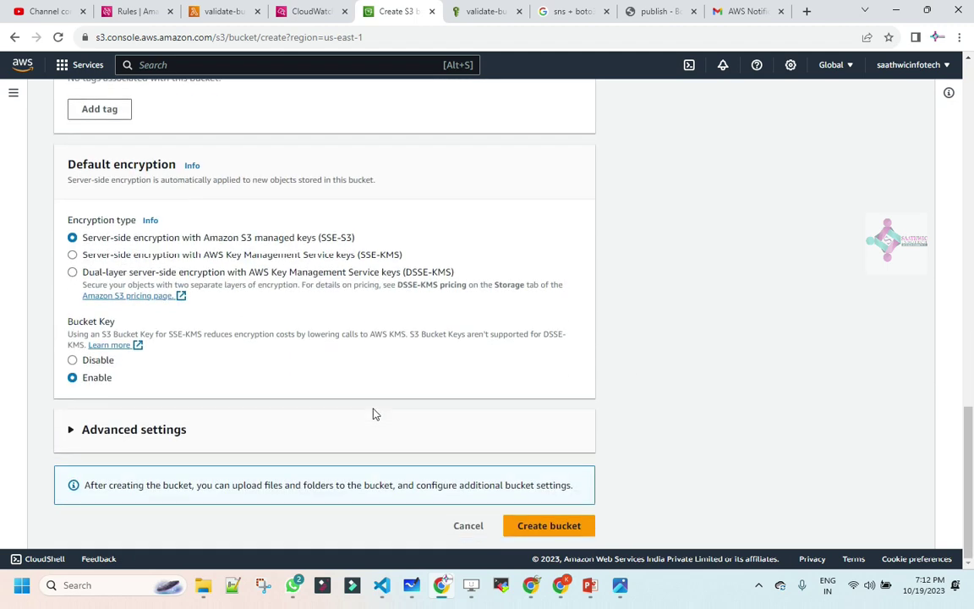
{"action": "left_click", "coordinate": [534, 526]}
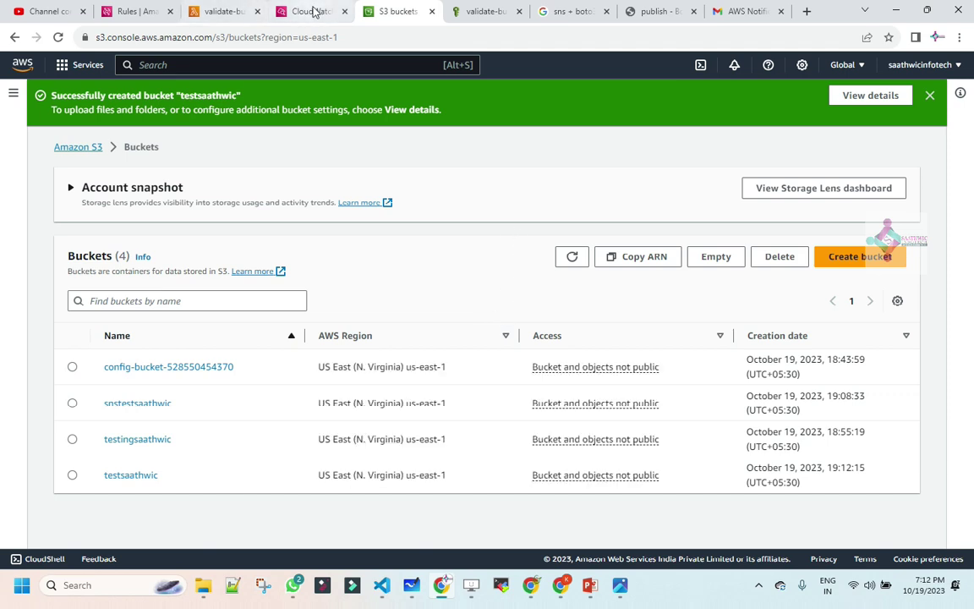
Open the /aws/lambda/validate-bu-tag-existence log group in CloudWatch and view its log streams
{"action": "left_click", "coordinate": [311, 11]}
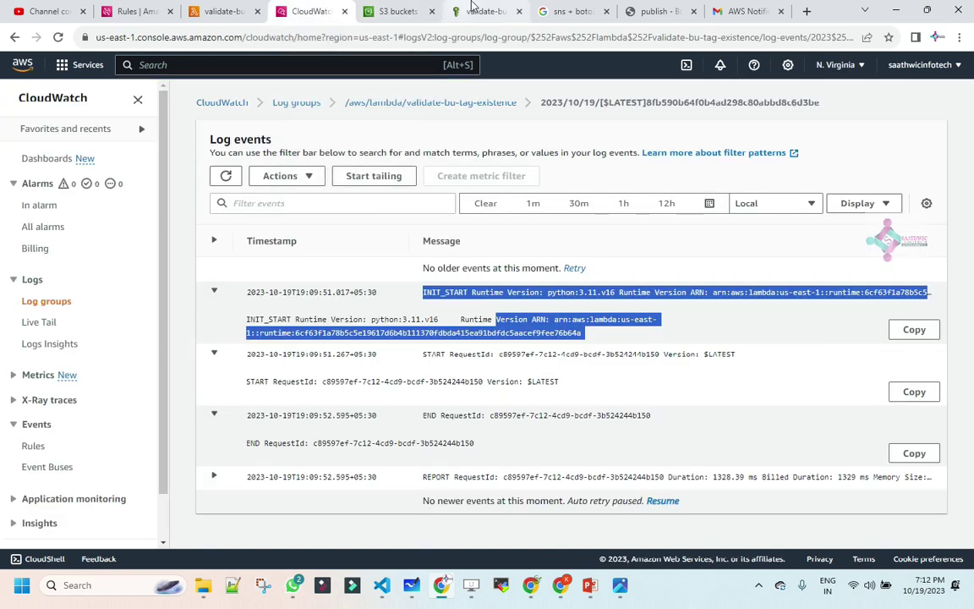
{"action": "left_click", "coordinate": [393, 11]}
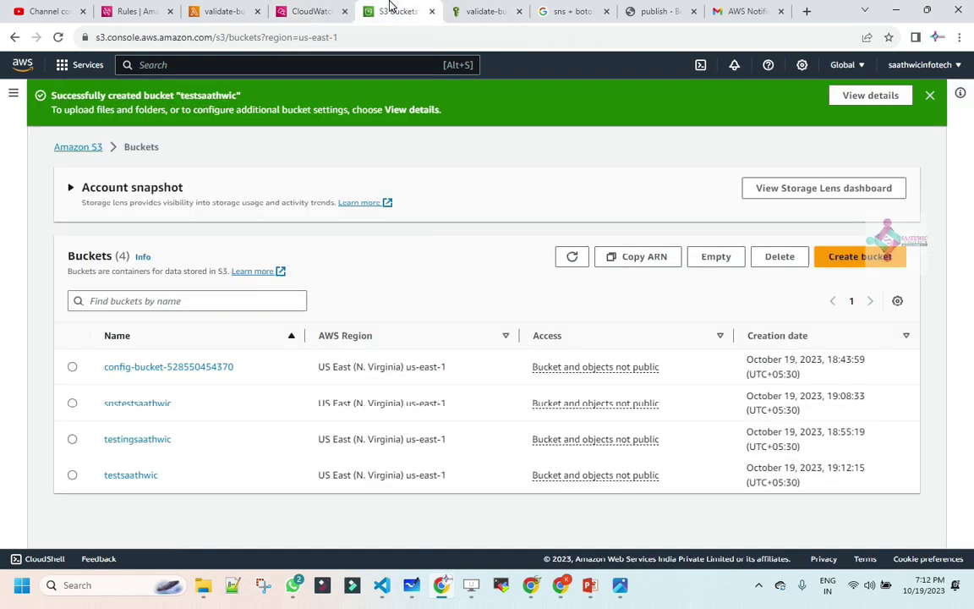
{"action": "left_click", "coordinate": [311, 11]}
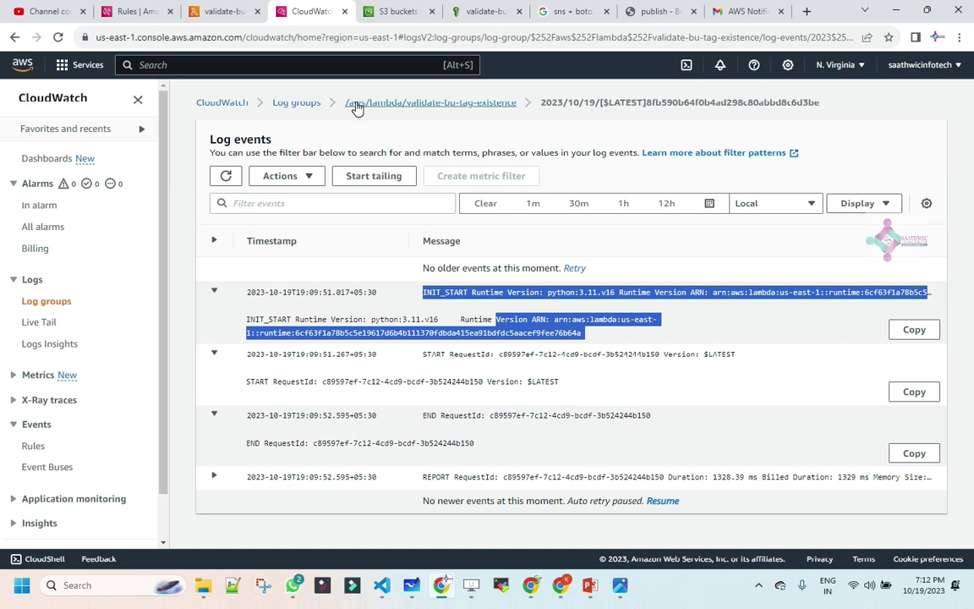
{"action": "left_click", "coordinate": [305, 103]}
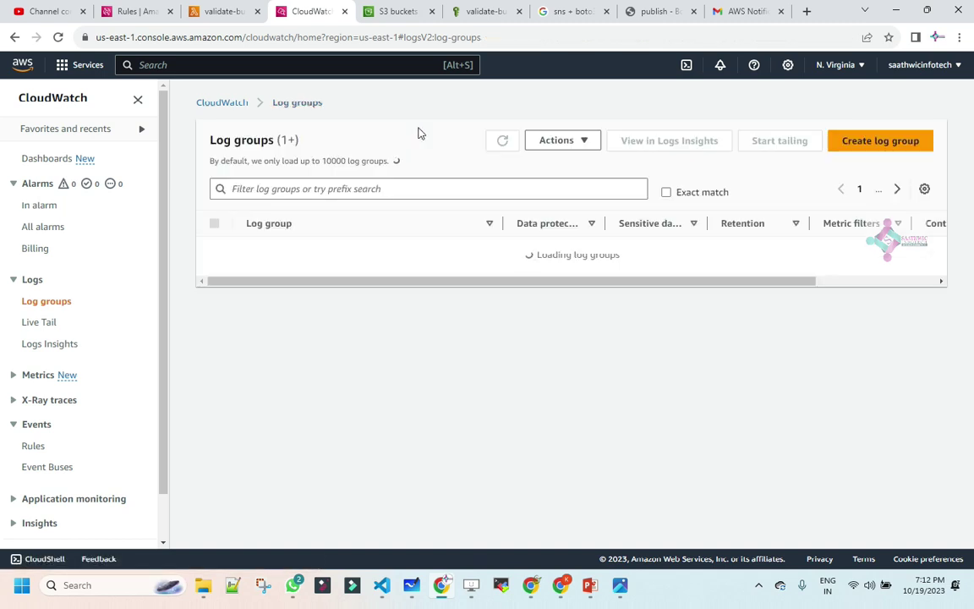
{"action": "left_click", "coordinate": [503, 146]}
{"action": "left_click", "coordinate": [326, 248]}
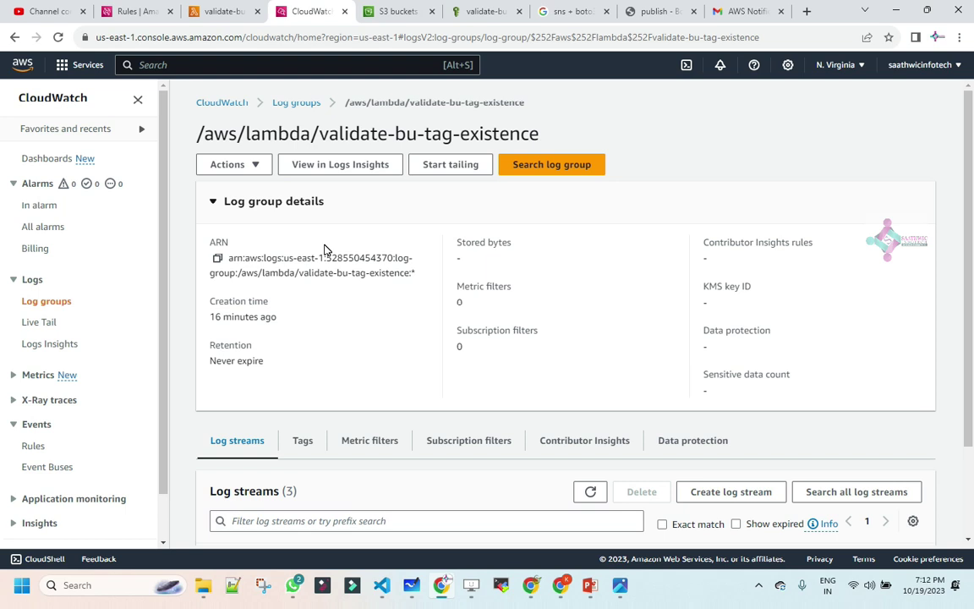
{"action": "scroll", "coordinate": [326, 250], "scroll_direction": "down", "scroll_amount": 2}
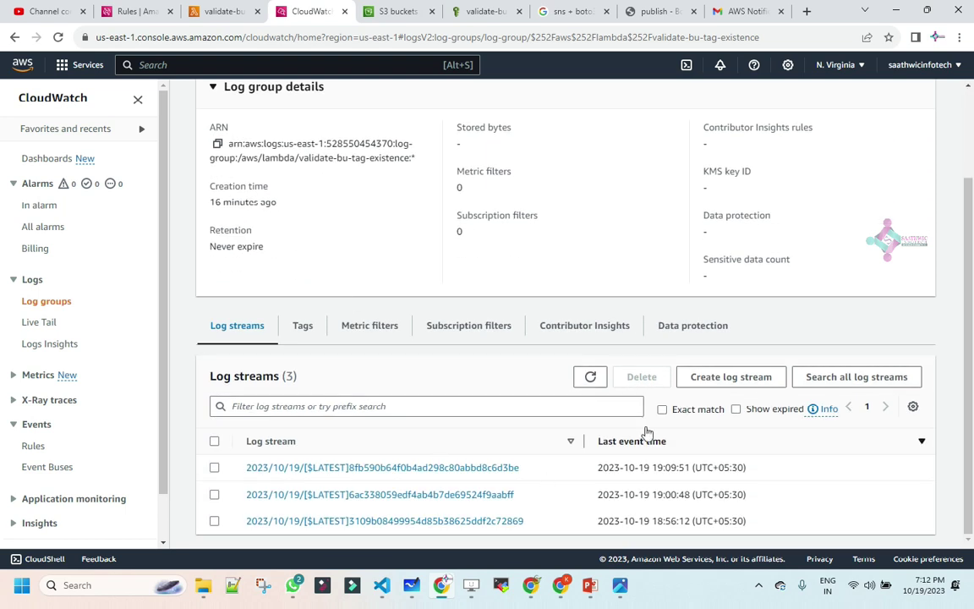
Refresh the log group's stream list and reload the page repeatedly to check for a new log stream
{"action": "left_click", "coordinate": [589, 377]}
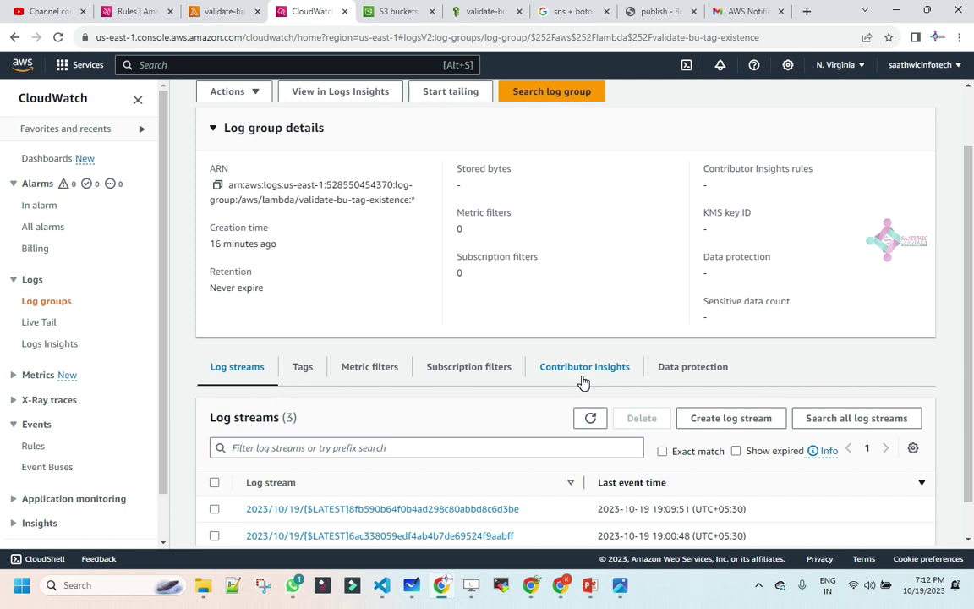
{"action": "left_click", "coordinate": [590, 418]}
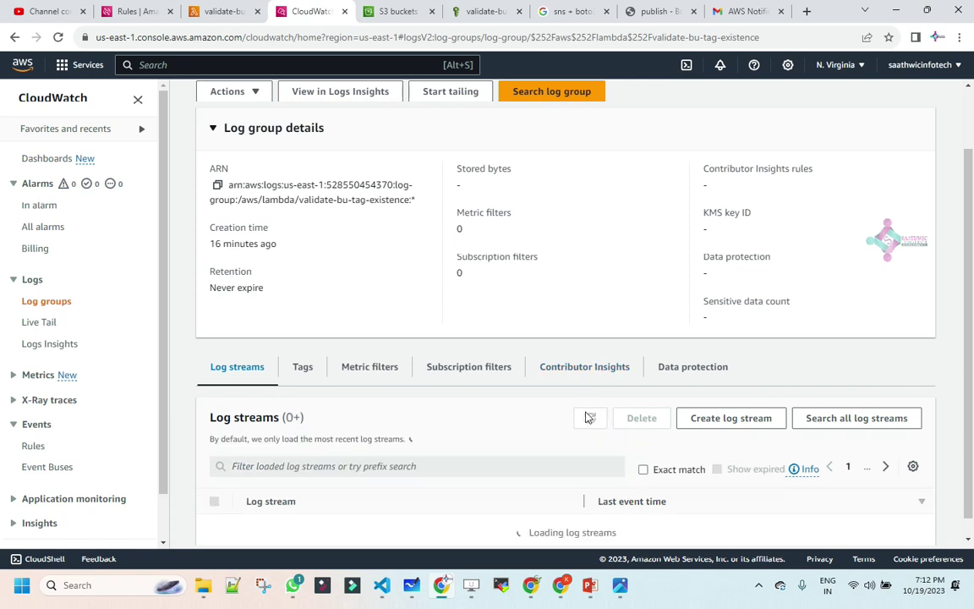
{"action": "scroll", "coordinate": [545, 433], "scroll_direction": "down", "scroll_amount": 1}
{"action": "scroll", "coordinate": [717, 487], "scroll_direction": "down", "scroll_amount": 1}
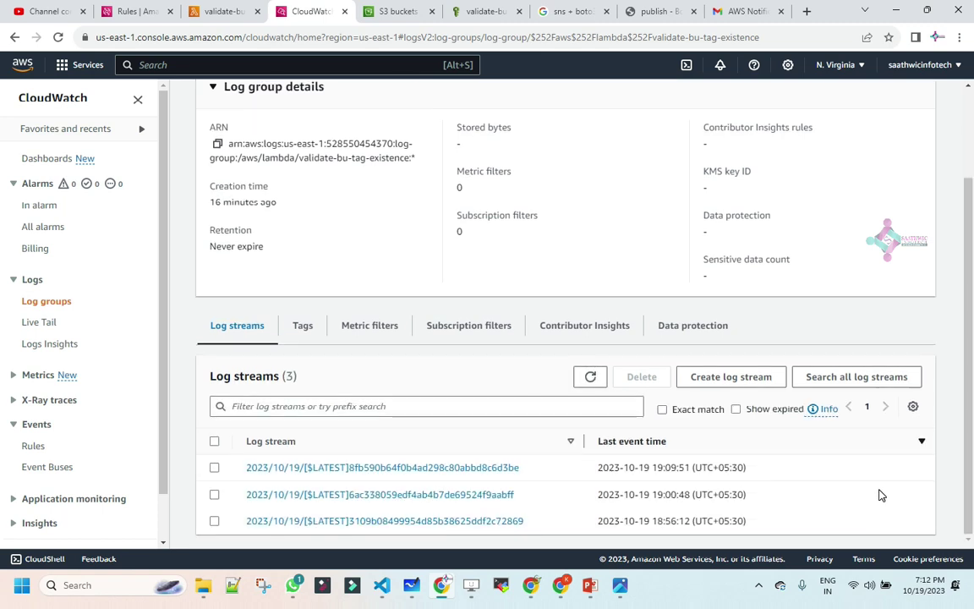
{"action": "left_click", "coordinate": [58, 38]}
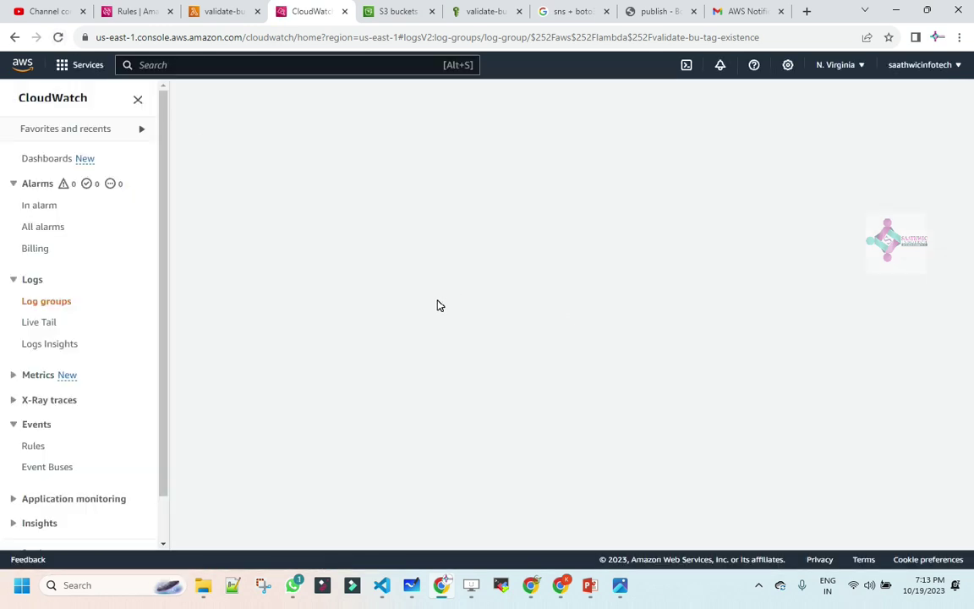
{"action": "left_click", "coordinate": [57, 38]}
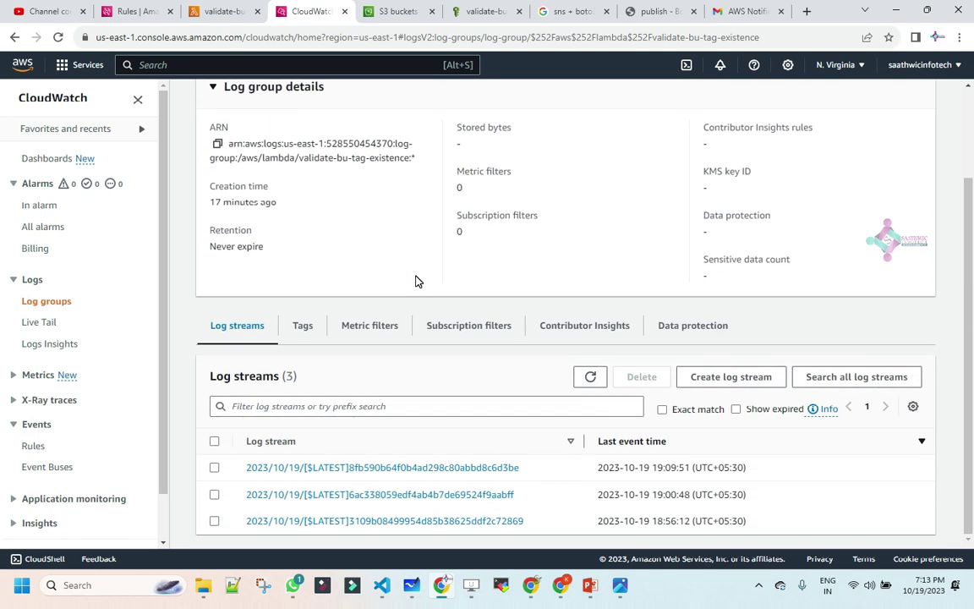
{"action": "left_click", "coordinate": [58, 37]}
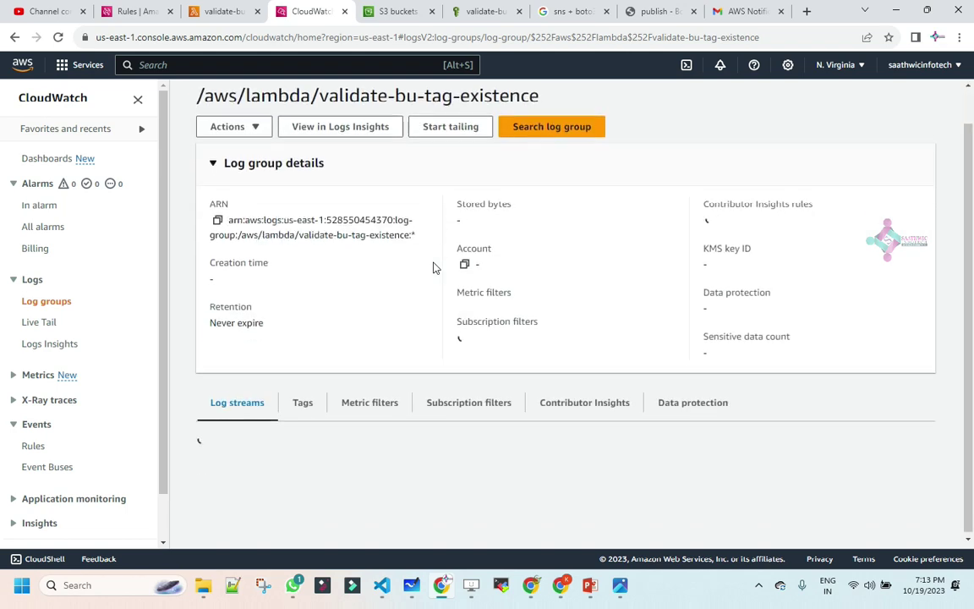
{"action": "scroll", "coordinate": [433, 267], "scroll_direction": "down", "scroll_amount": 2}
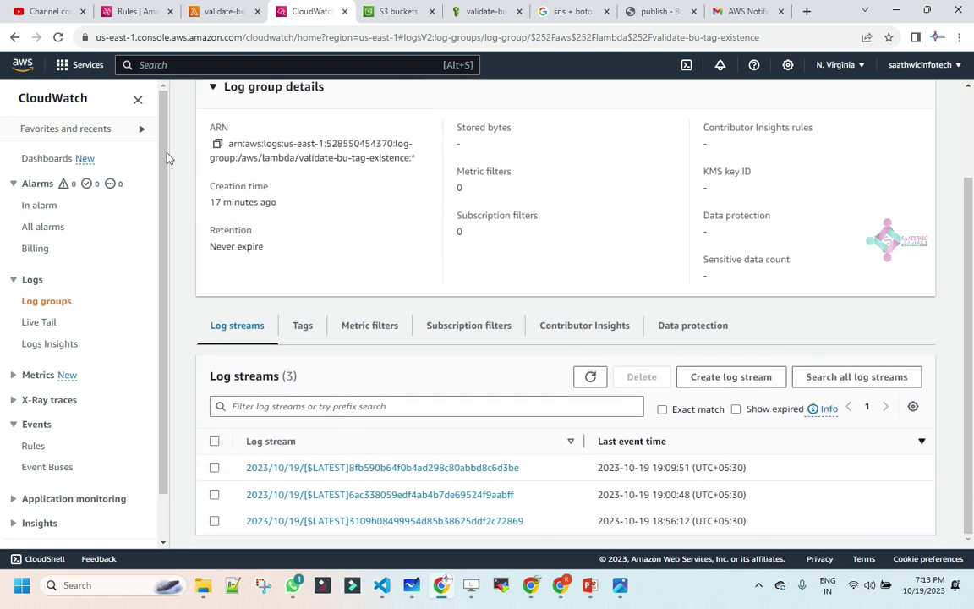
{"action": "left_click", "coordinate": [56, 37]}
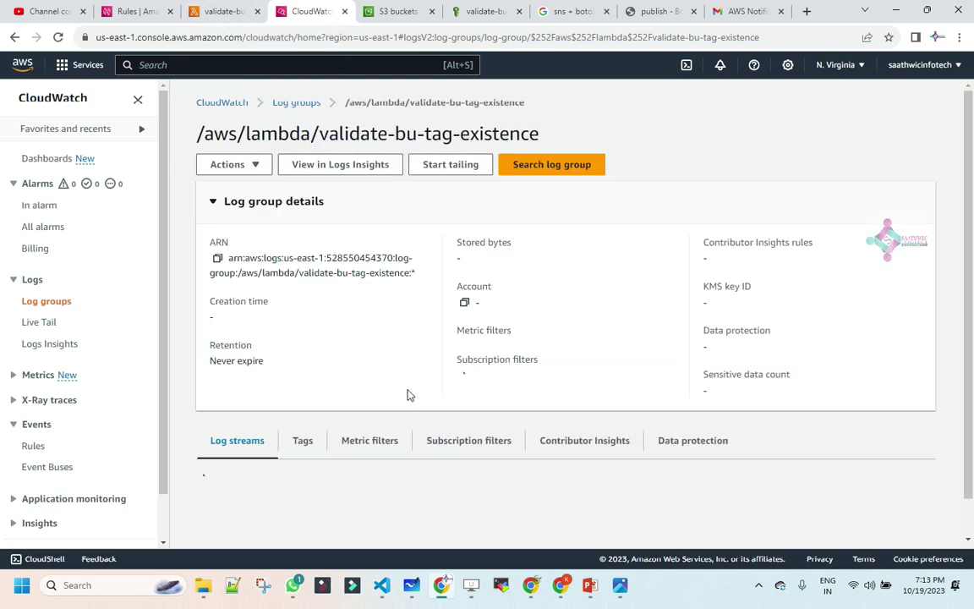
{"action": "scroll", "coordinate": [408, 395], "scroll_direction": "down", "scroll_amount": 3}
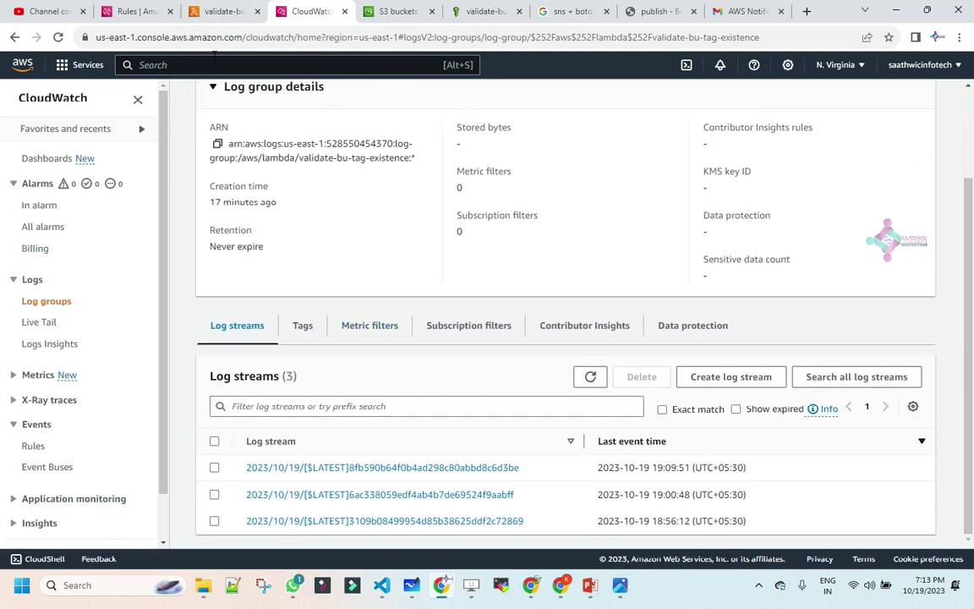
{"action": "left_click", "coordinate": [58, 38]}
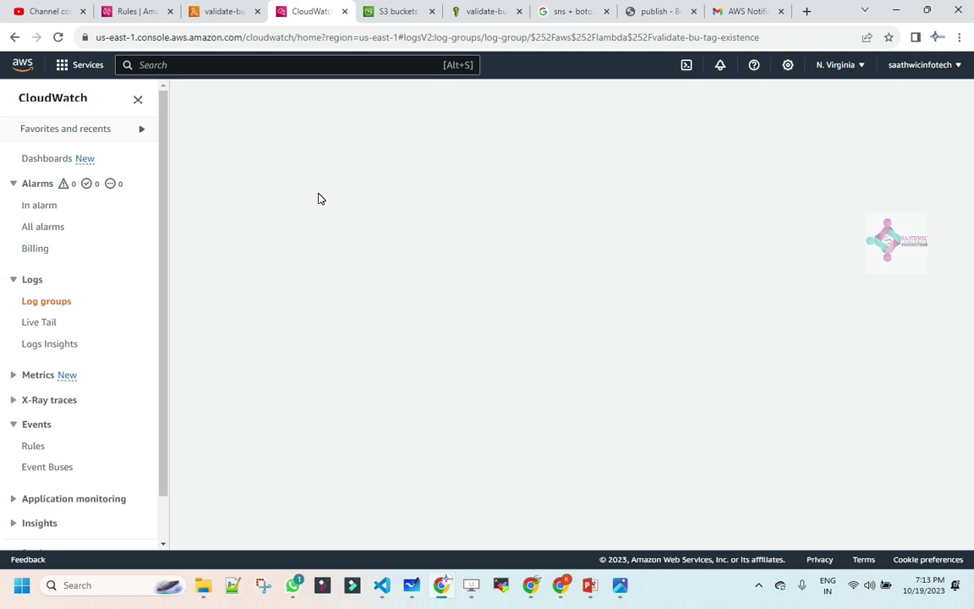
Return to the validate-bu-tag-existence Lambda function, reload it, and view its CloudWatch Logs monitoring section
{"action": "left_click", "coordinate": [207, 11]}
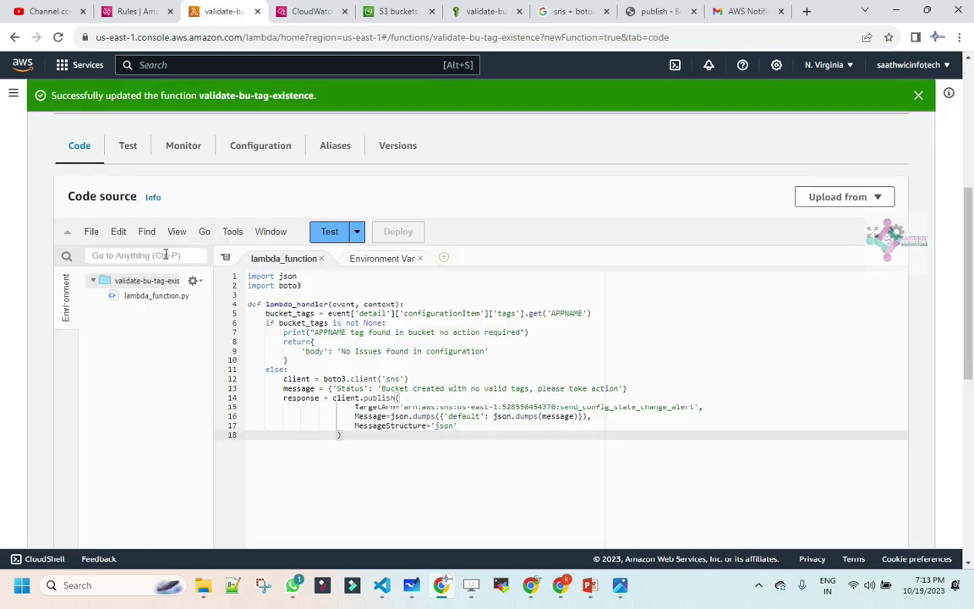
{"action": "scroll", "coordinate": [480, 313], "scroll_direction": "up", "scroll_amount": 3}
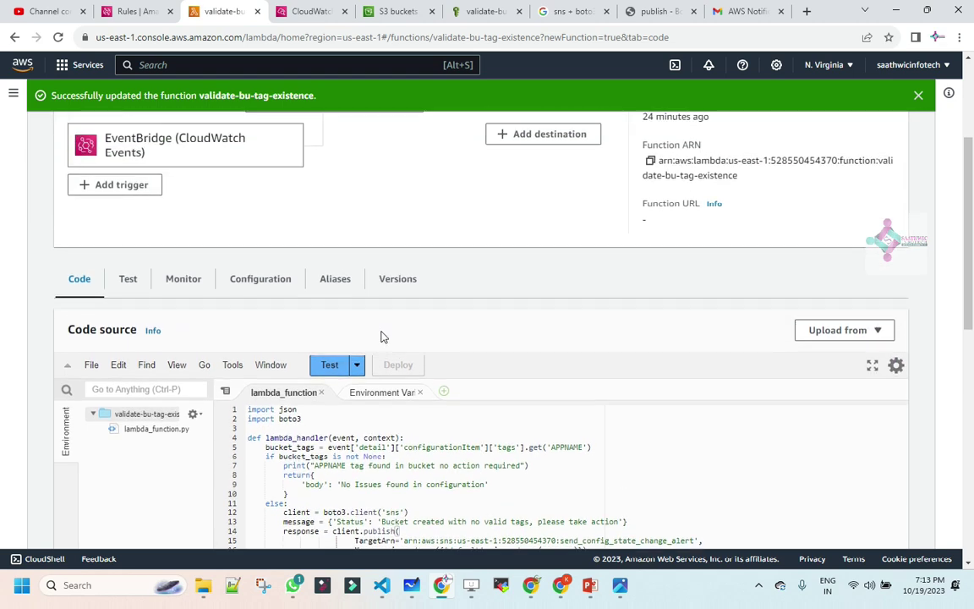
{"action": "scroll", "coordinate": [371, 460], "scroll_direction": "up", "scroll_amount": 4}
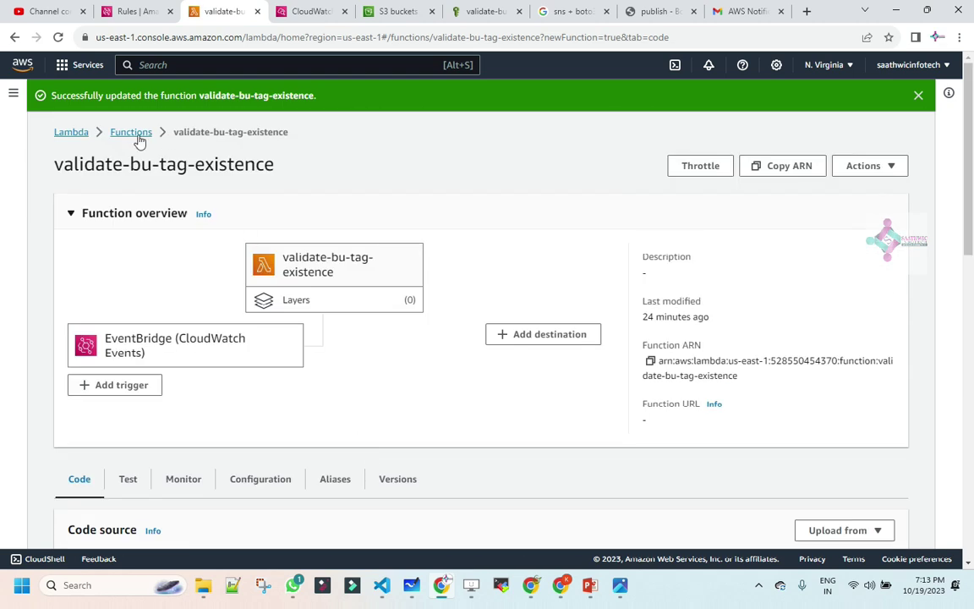
{"action": "left_click", "coordinate": [58, 38]}
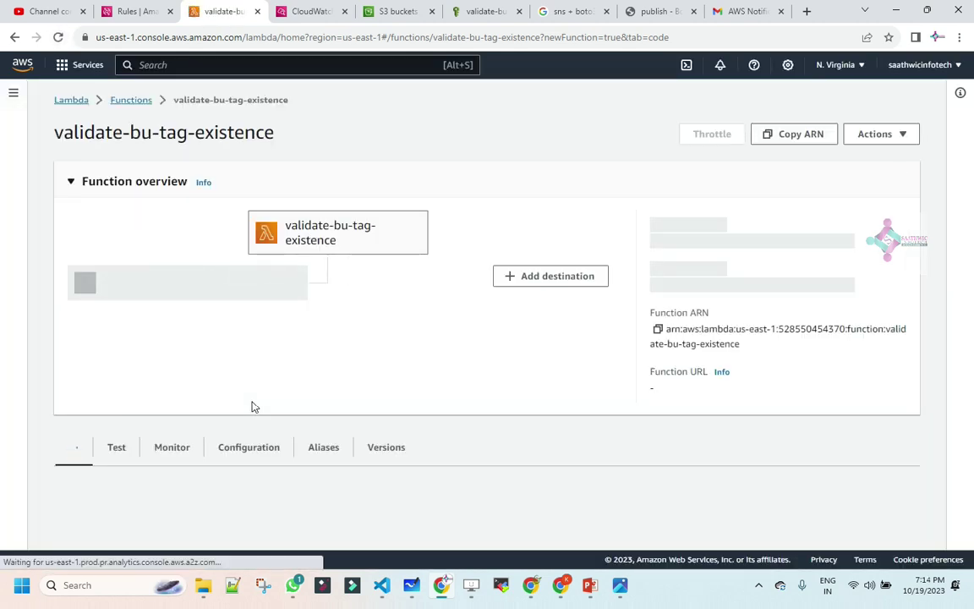
{"action": "left_click", "coordinate": [179, 452]}
{"action": "scroll", "coordinate": [256, 449], "scroll_direction": "down", "scroll_amount": 3}
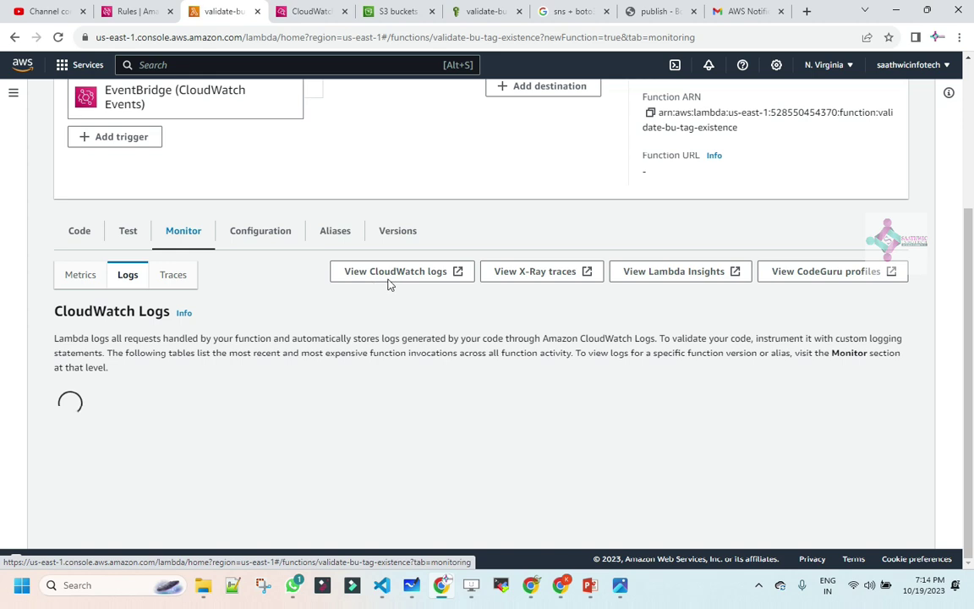
Check the Lambda's recent invocations, and reload the /aws/lambda/validate-bu-tag-existence log group in CloudWatch to look for a new log stream
{"action": "scroll", "coordinate": [309, 460], "scroll_direction": "down", "scroll_amount": 3}
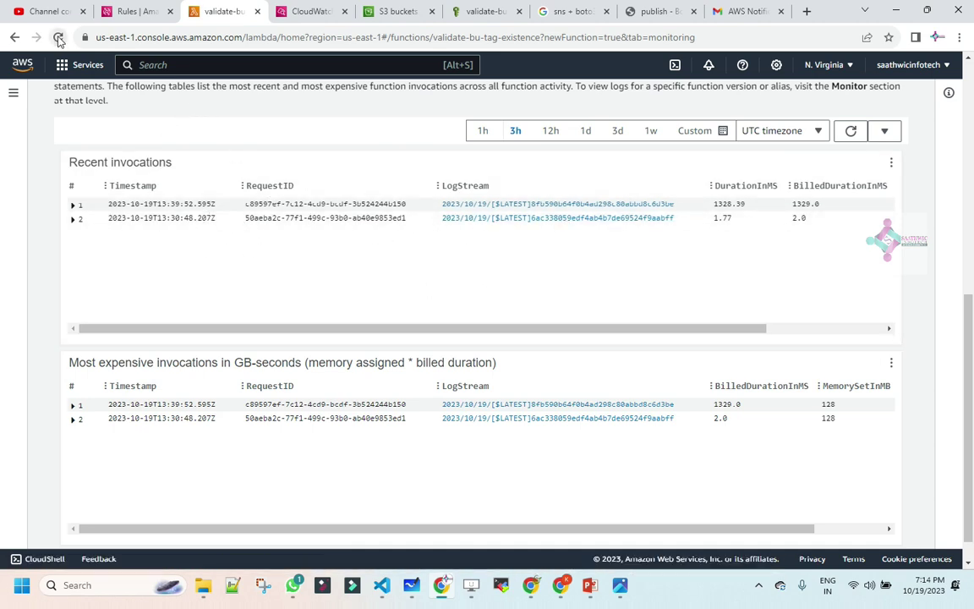
{"action": "left_click", "coordinate": [304, 12]}
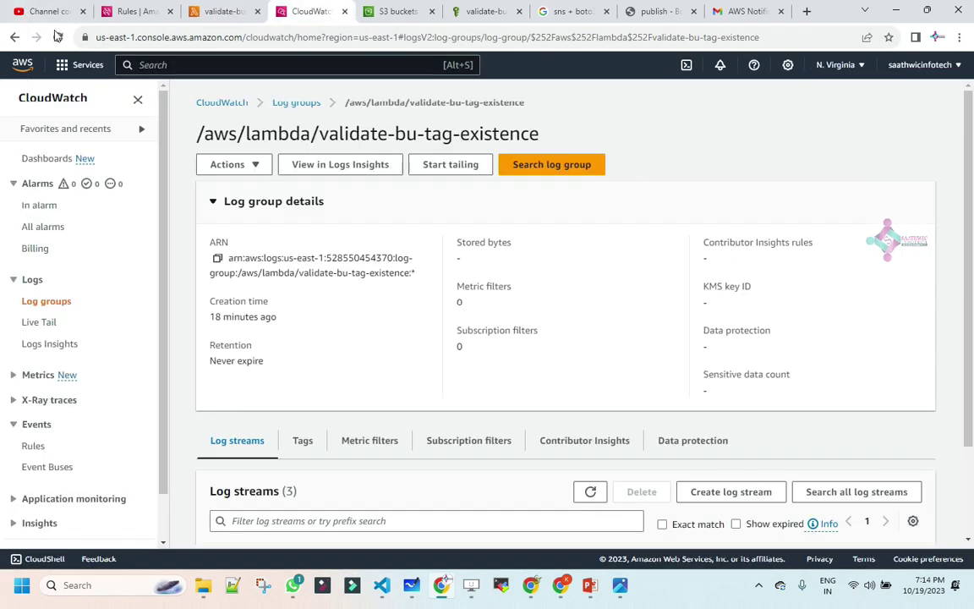
{"action": "left_click", "coordinate": [57, 37]}
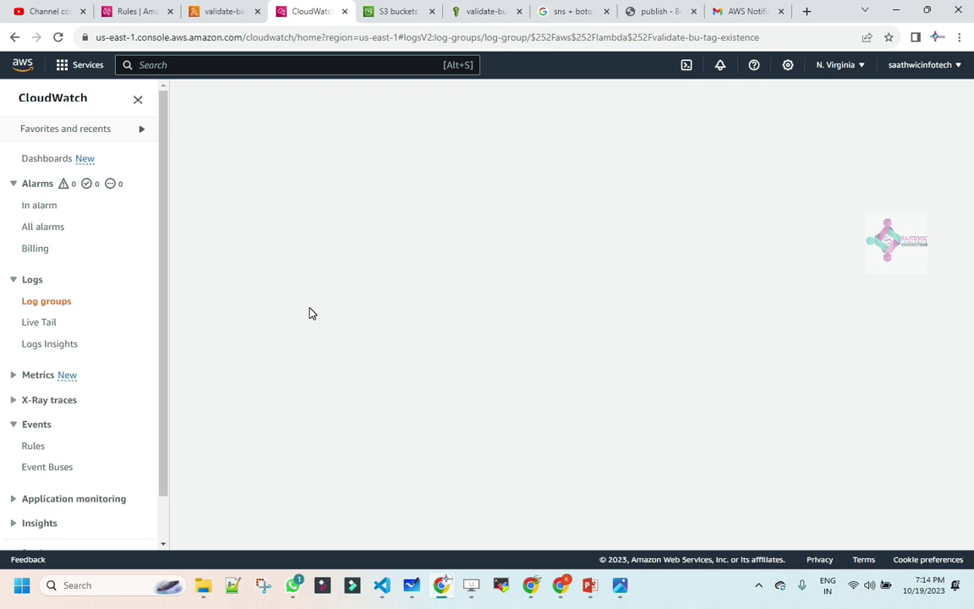
{"action": "scroll", "coordinate": [312, 314], "scroll_direction": "down", "scroll_amount": 1}
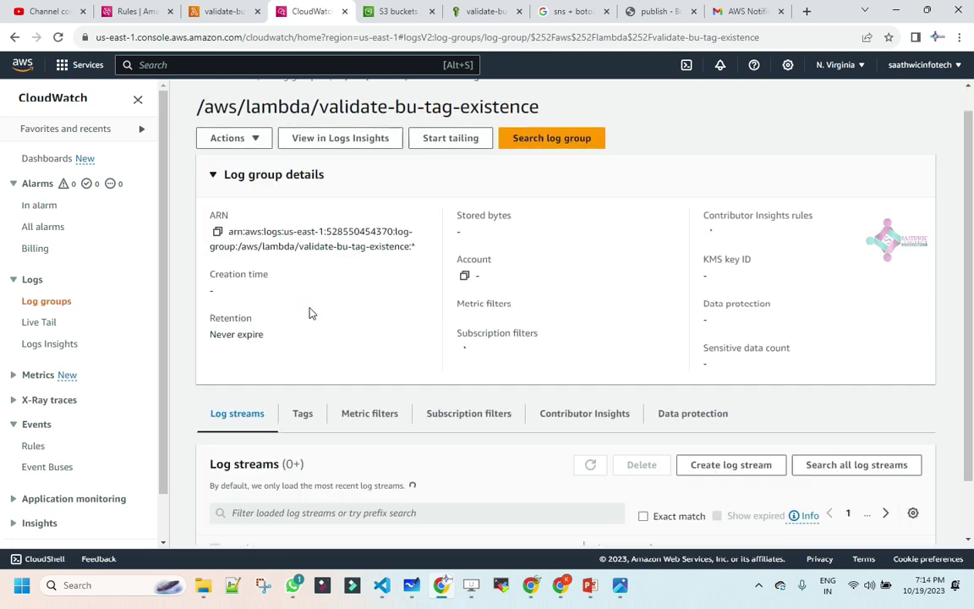
{"action": "scroll", "coordinate": [312, 313], "scroll_direction": "down", "scroll_amount": 2}
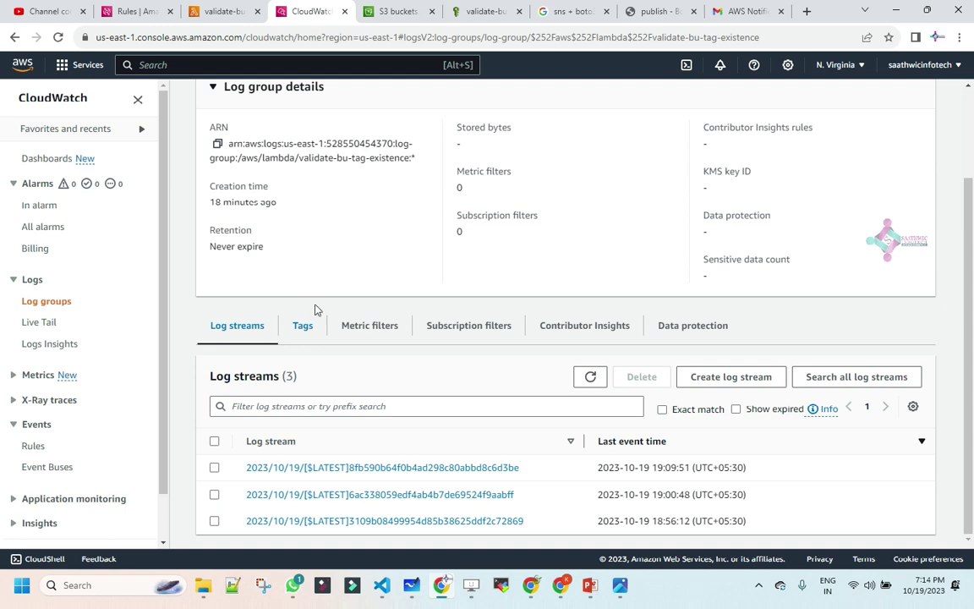
{"action": "left_click", "coordinate": [60, 38]}
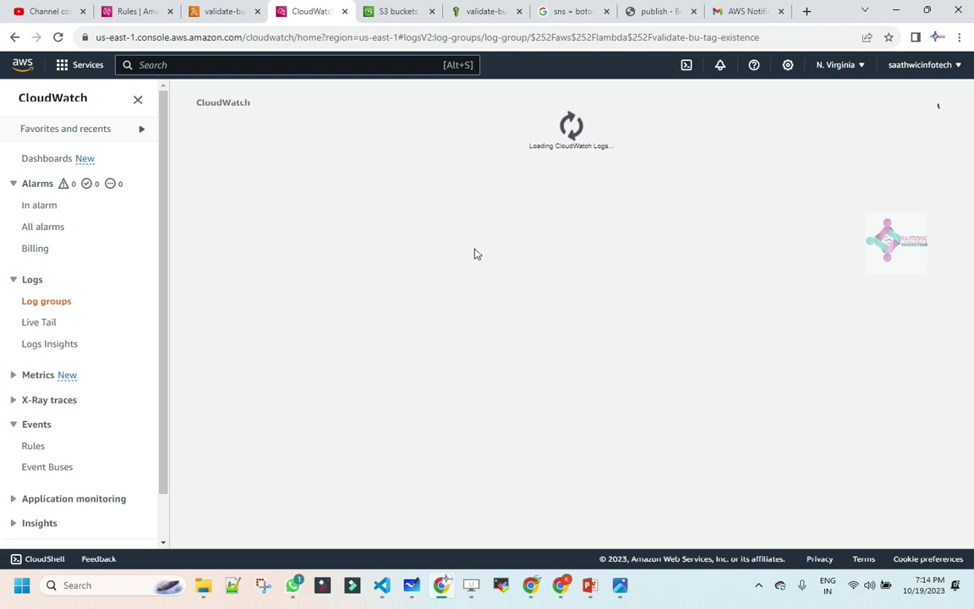
{"action": "scroll", "coordinate": [474, 262], "scroll_direction": "down", "scroll_amount": 2}
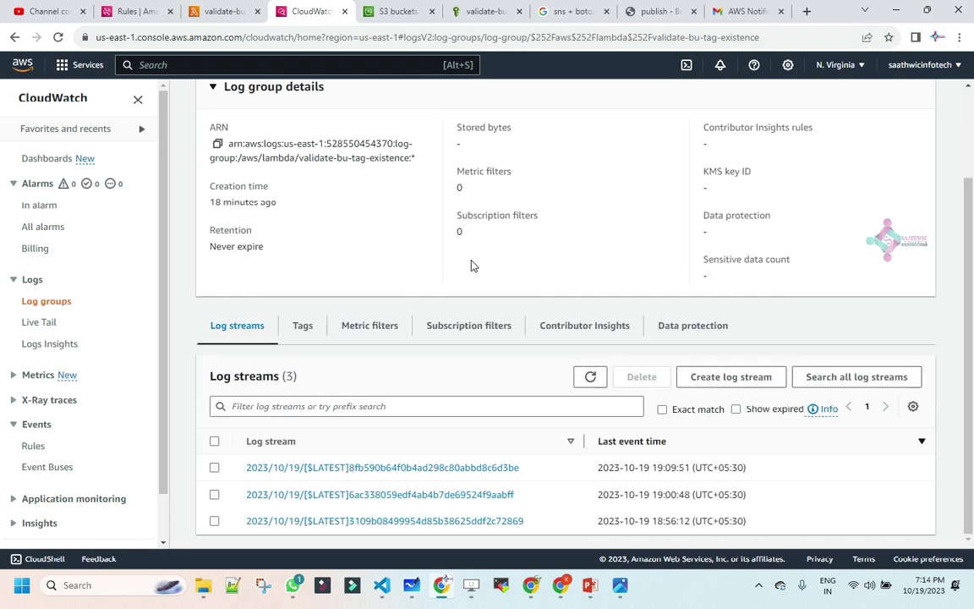
{"action": "left_click", "coordinate": [58, 36]}
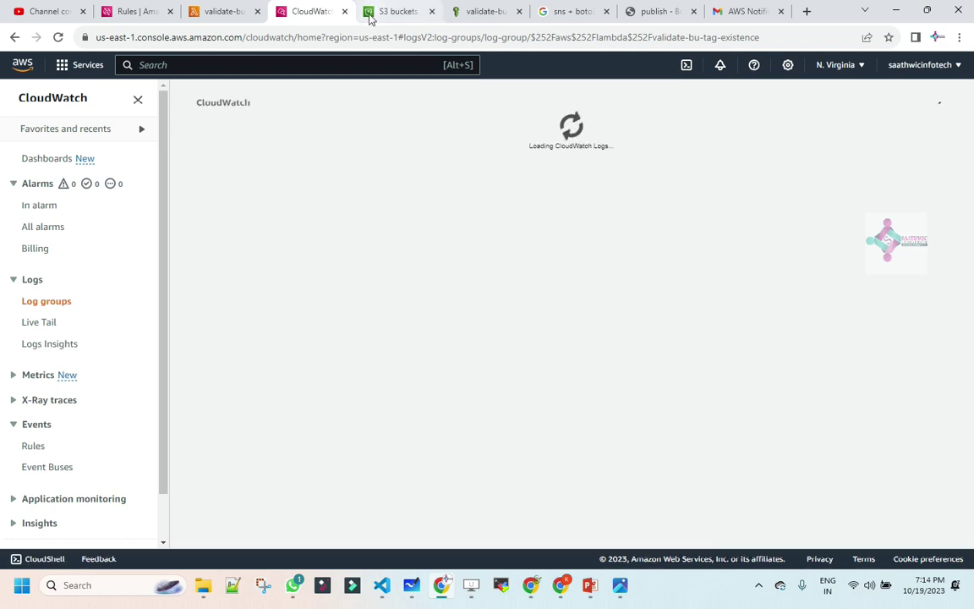
{"action": "scroll", "coordinate": [451, 374], "scroll_direction": "down", "scroll_amount": 3}
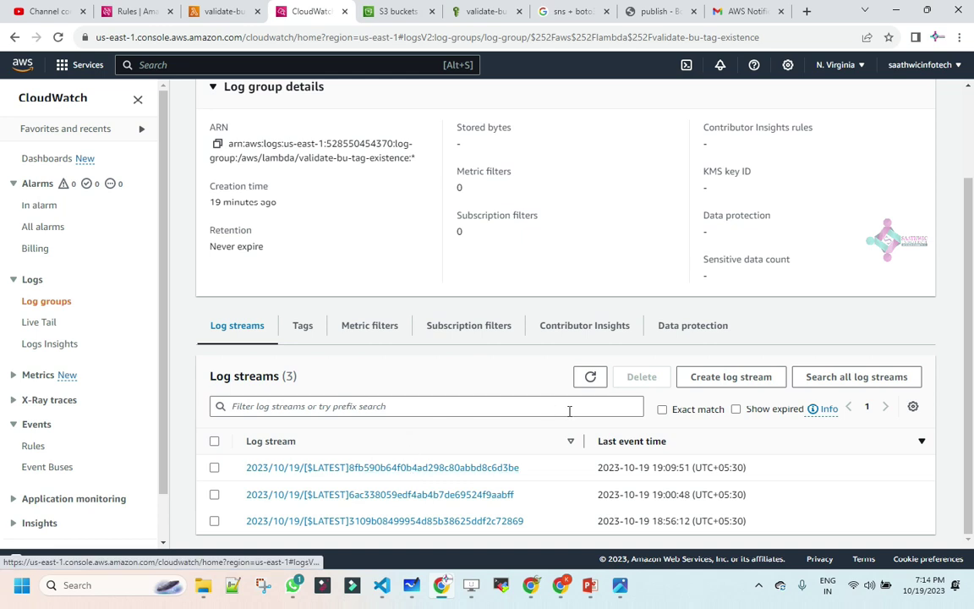
{"action": "left_click", "coordinate": [590, 378]}
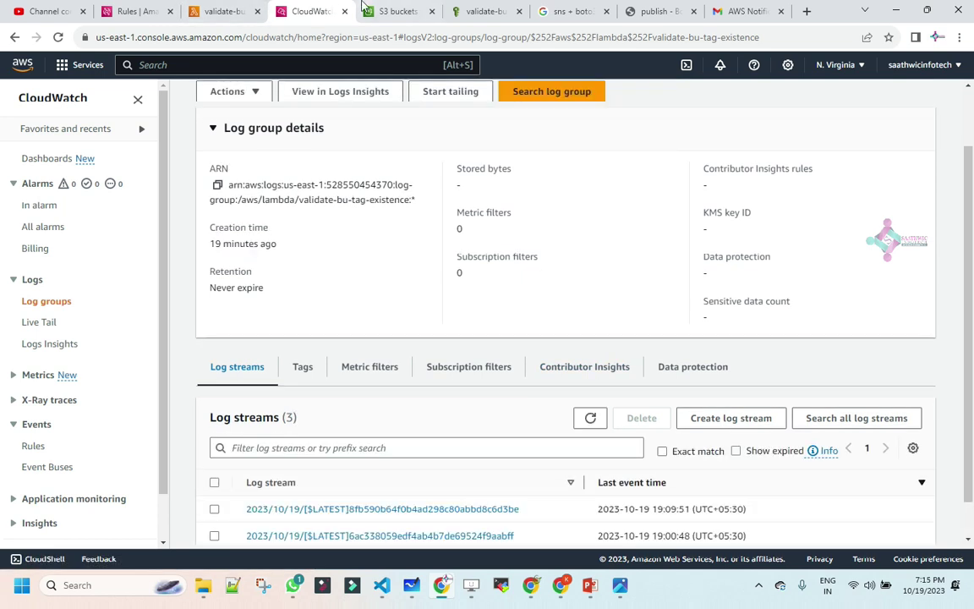
{"action": "scroll", "coordinate": [456, 378], "scroll_direction": "down", "scroll_amount": 1}
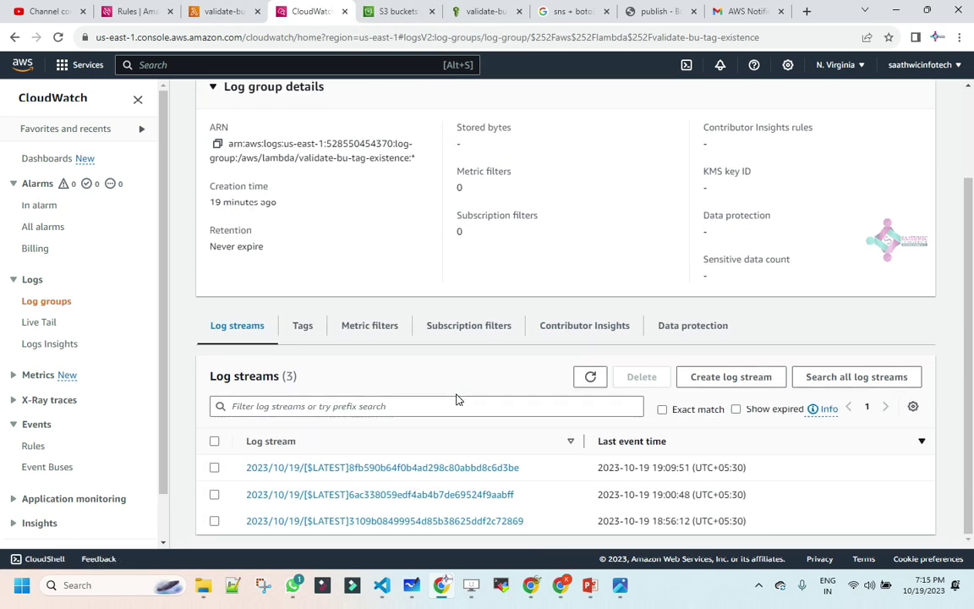
Glance at the Lambda function page and keep reloading the CloudWatch log group to check its log streams for new activity
{"action": "left_click", "coordinate": [213, 11]}
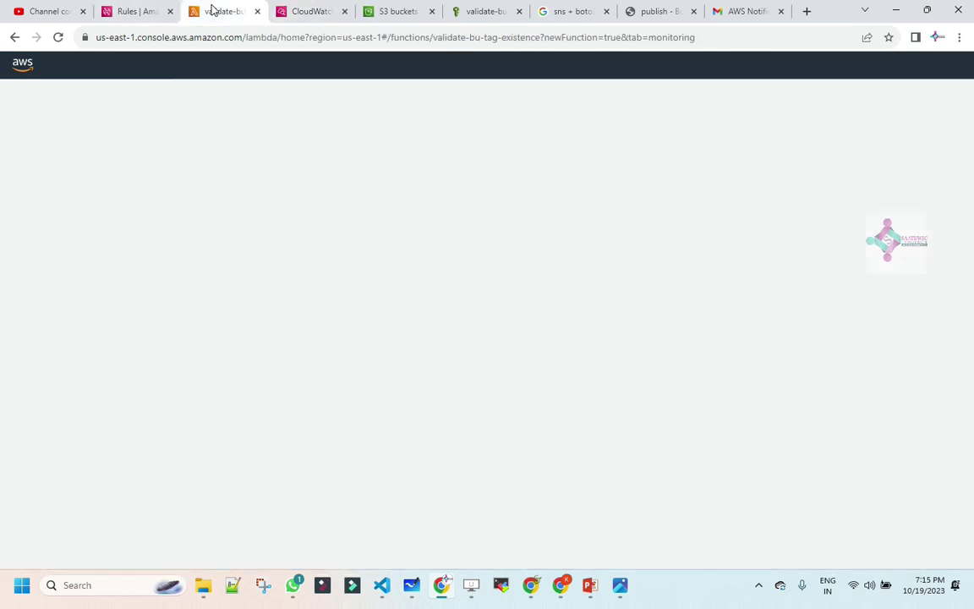
{"action": "left_click", "coordinate": [271, 8]}
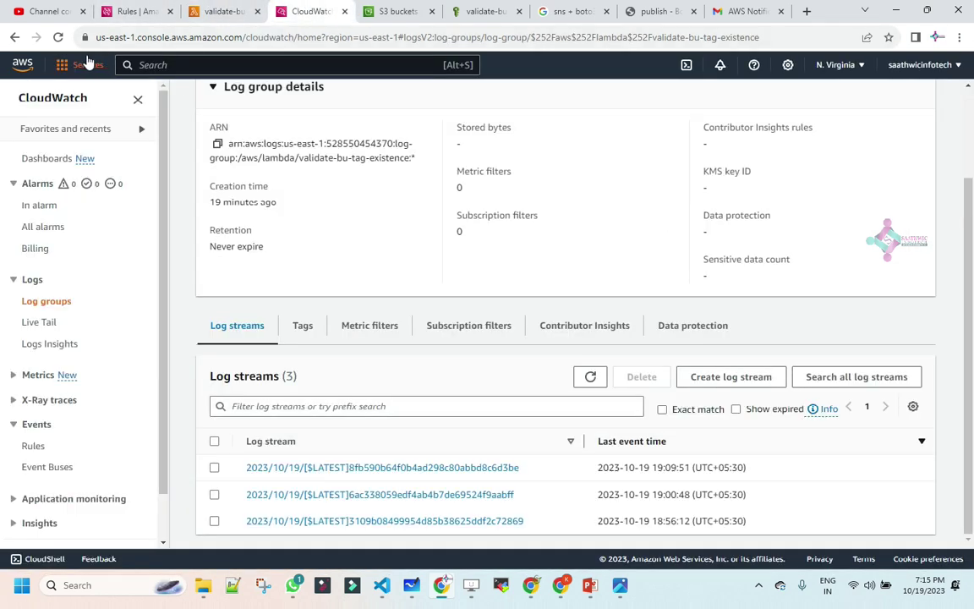
{"action": "left_click", "coordinate": [58, 37]}
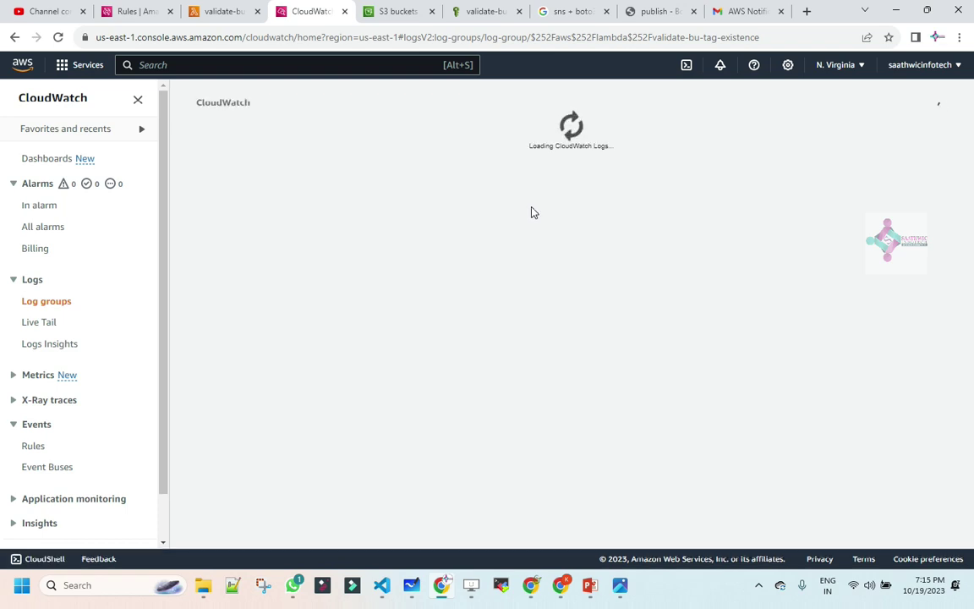
{"action": "scroll", "coordinate": [533, 215], "scroll_direction": "down", "scroll_amount": 3}
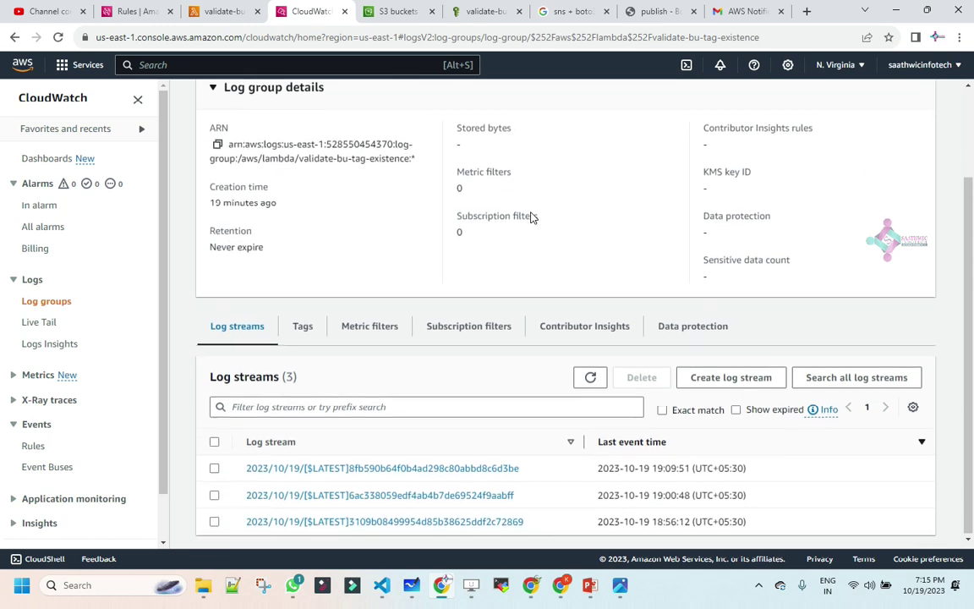
{"action": "left_click", "coordinate": [57, 38]}
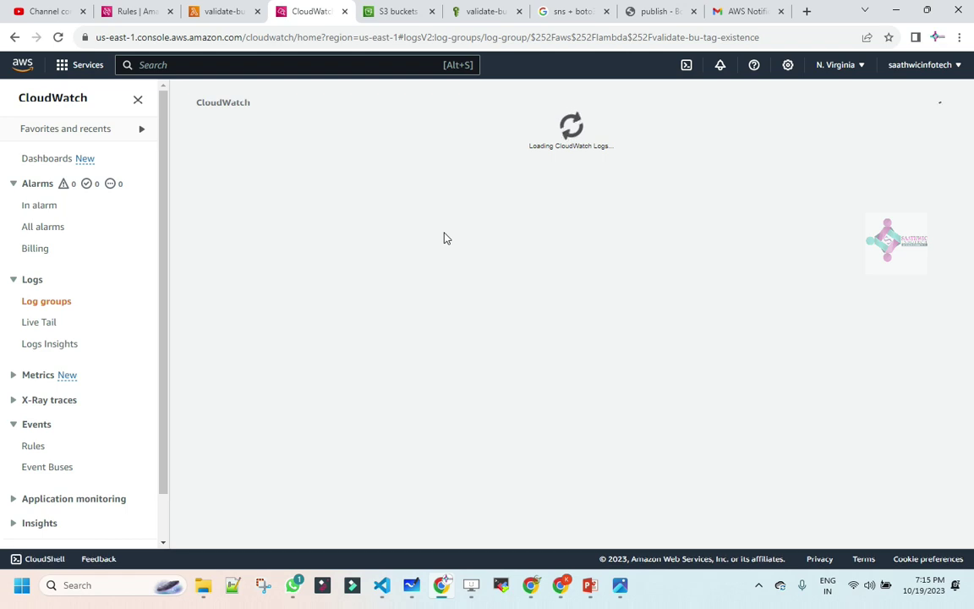
{"action": "scroll", "coordinate": [473, 279], "scroll_direction": "down", "scroll_amount": 2}
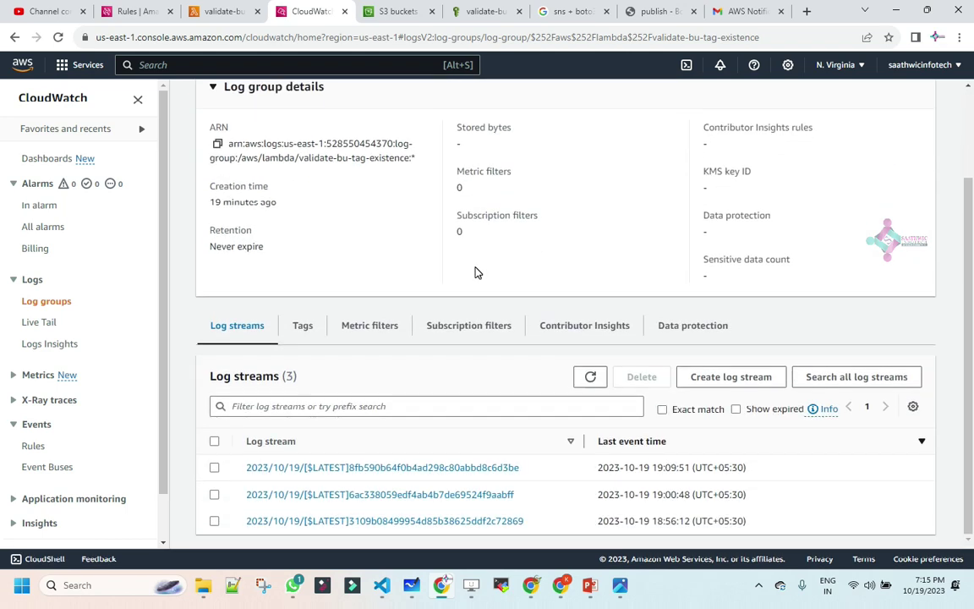
{"action": "left_click", "coordinate": [58, 38]}
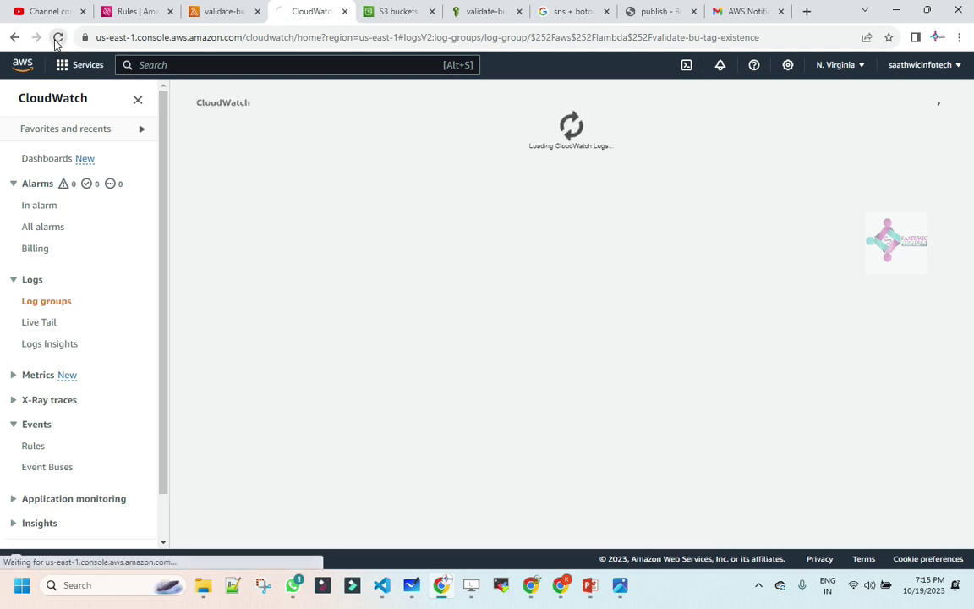
{"action": "left_click", "coordinate": [57, 38]}
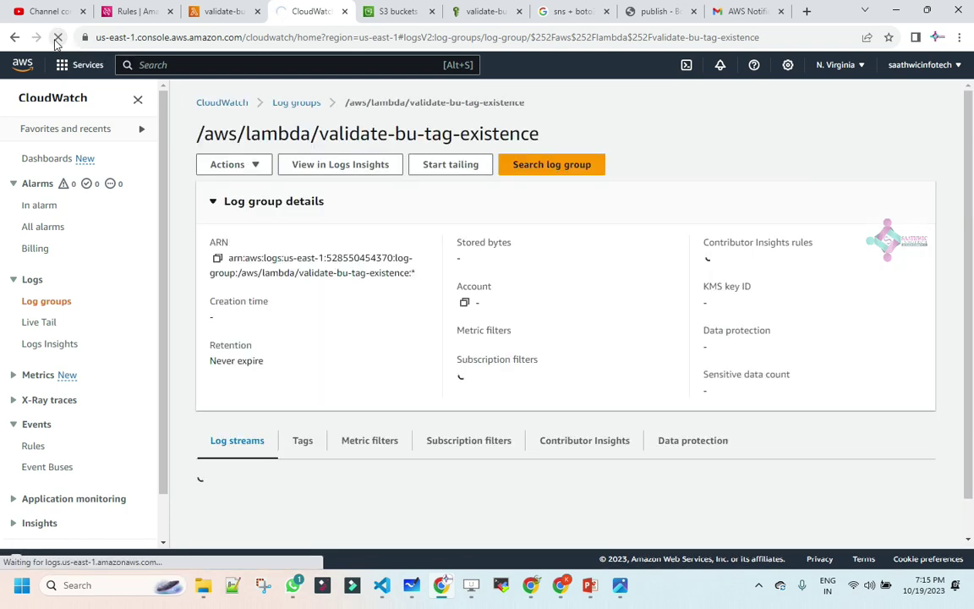
{"action": "left_click", "coordinate": [57, 40]}
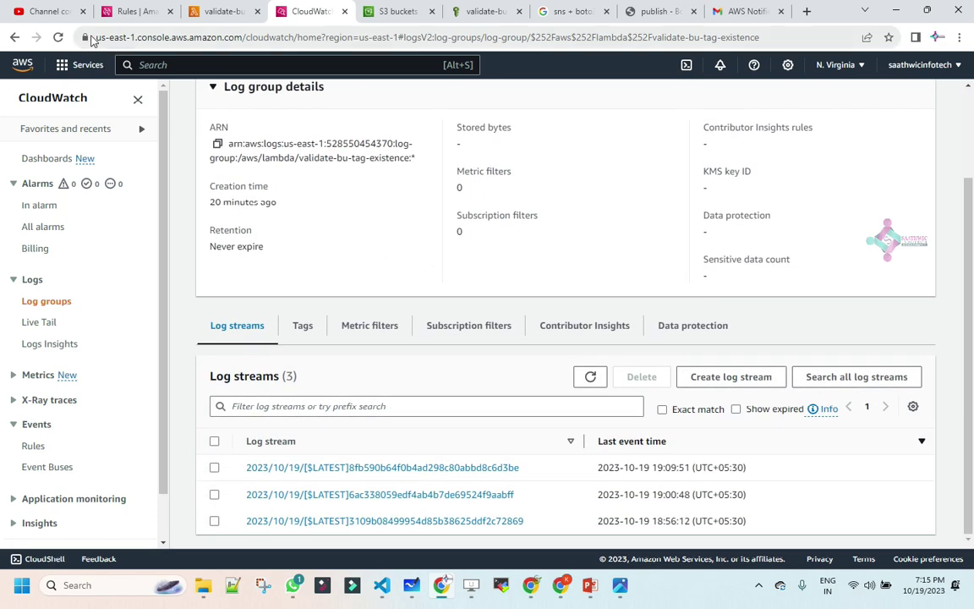
{"action": "left_click", "coordinate": [58, 37]}
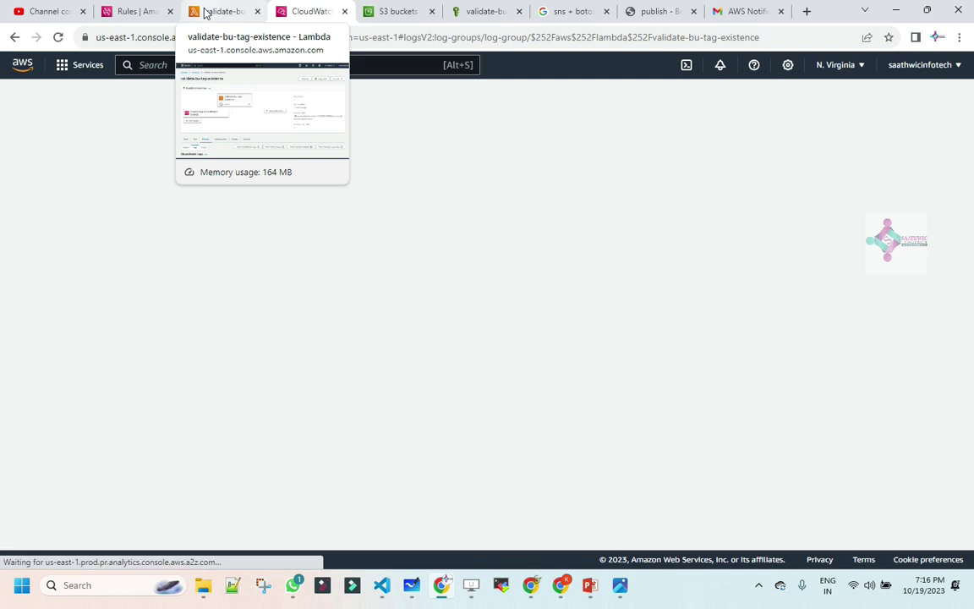
Check the creation time of the testsaathwic bucket in S3 and review the Lambda's monitoring page
{"action": "left_click", "coordinate": [387, 13]}
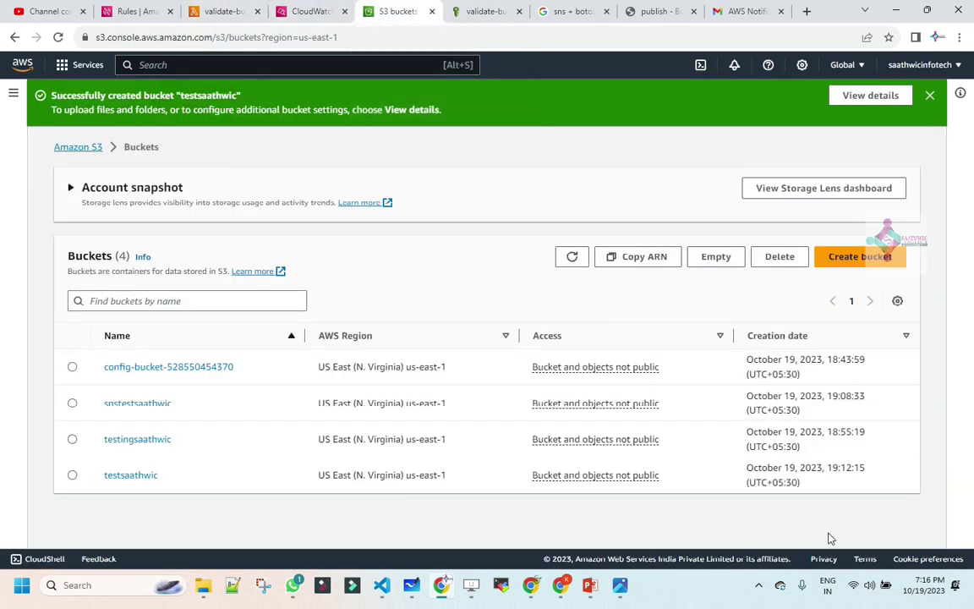
{"action": "left_click_drag", "start_coordinate": [895, 474], "coordinate": [704, 471]}
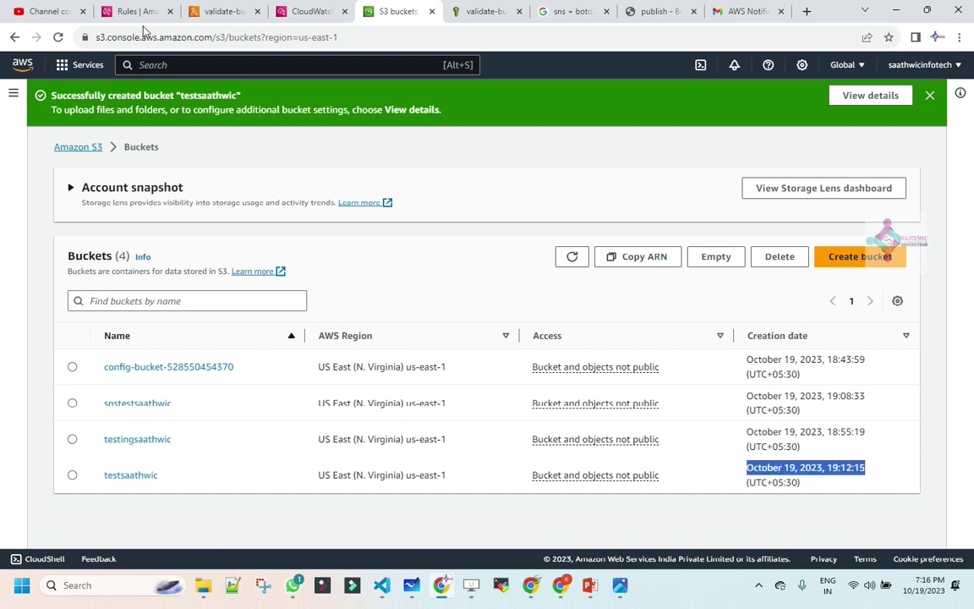
{"action": "left_click", "coordinate": [201, 8]}
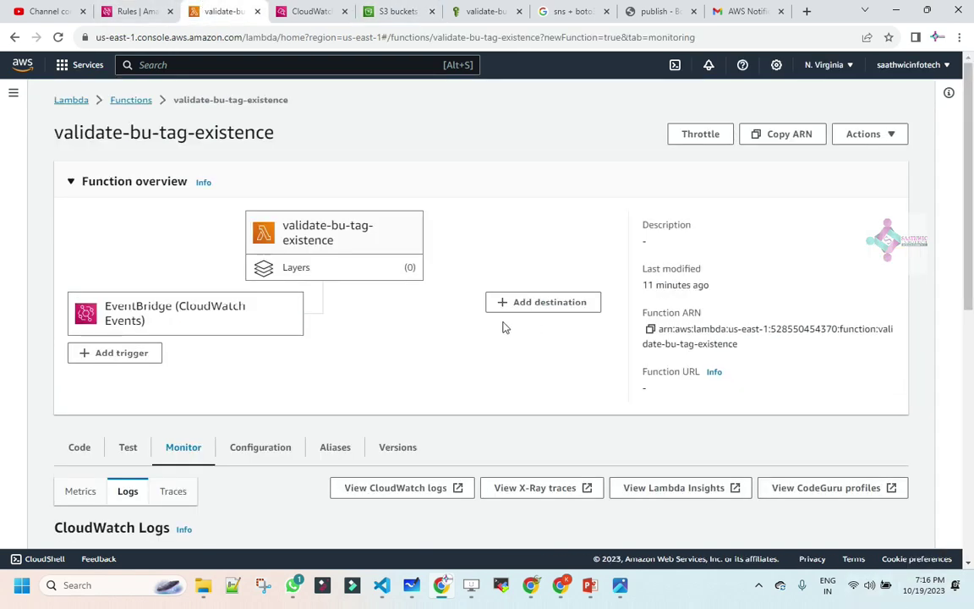
{"action": "scroll", "coordinate": [502, 326], "scroll_direction": "down", "scroll_amount": 4}
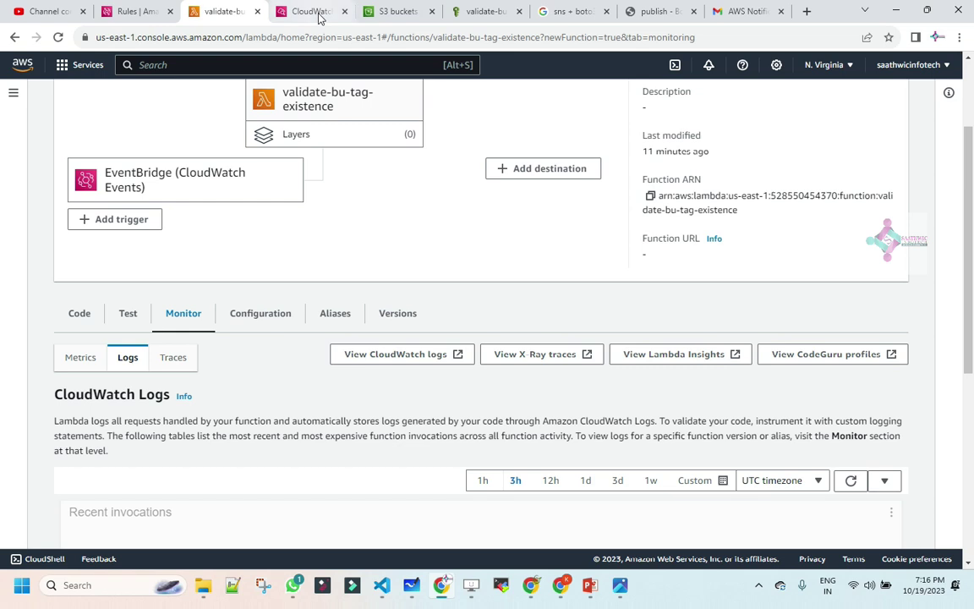
Refresh the log group's stream list in CloudWatch and open the stream with the latest event time to view its log events
{"action": "left_click", "coordinate": [313, 12]}
{"action": "scroll", "coordinate": [556, 383], "scroll_direction": "down", "scroll_amount": 2}
{"action": "left_click", "coordinate": [590, 376]}
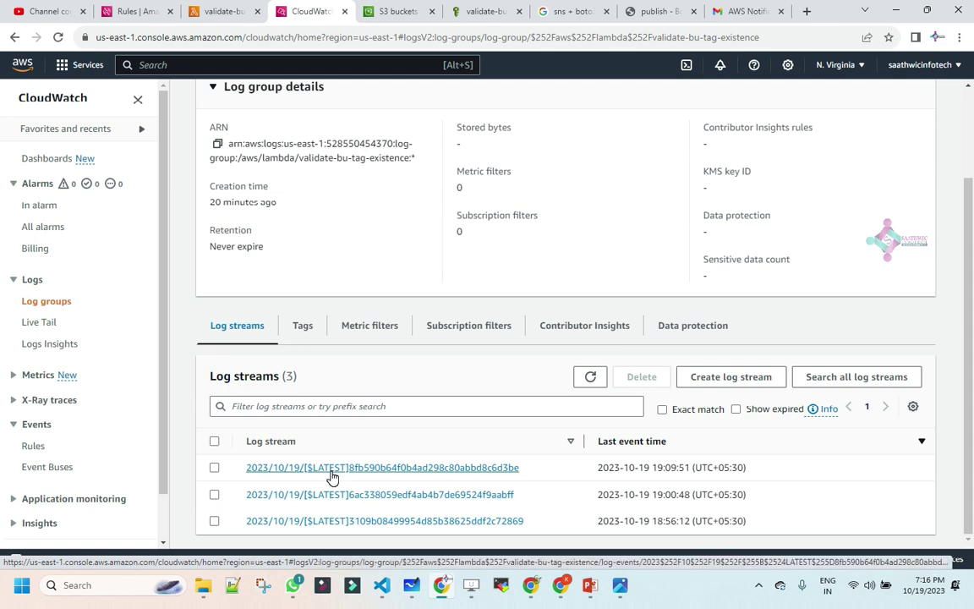
{"action": "left_click", "coordinate": [332, 469]}
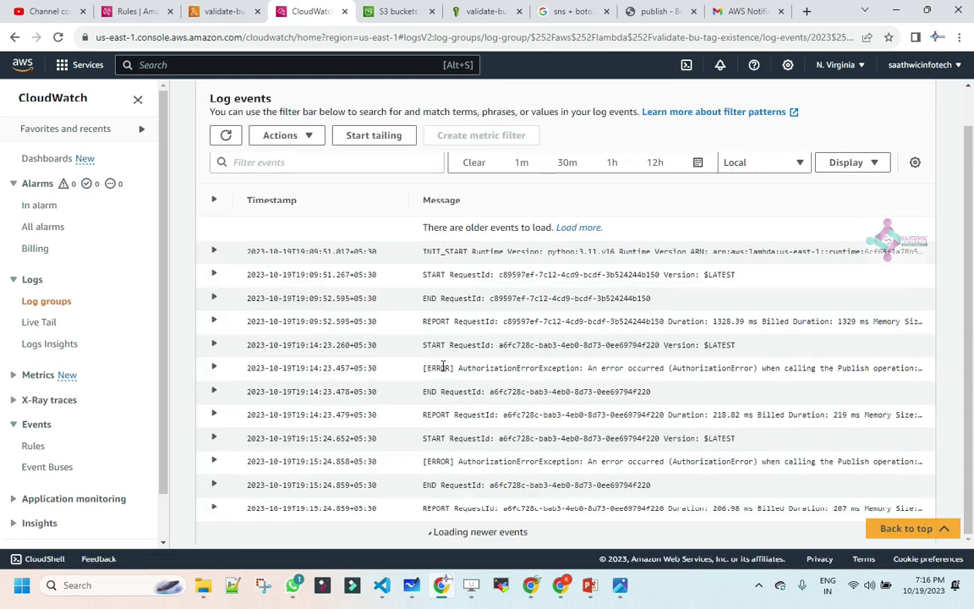
{"action": "scroll", "coordinate": [466, 392], "scroll_direction": "up", "scroll_amount": 1}
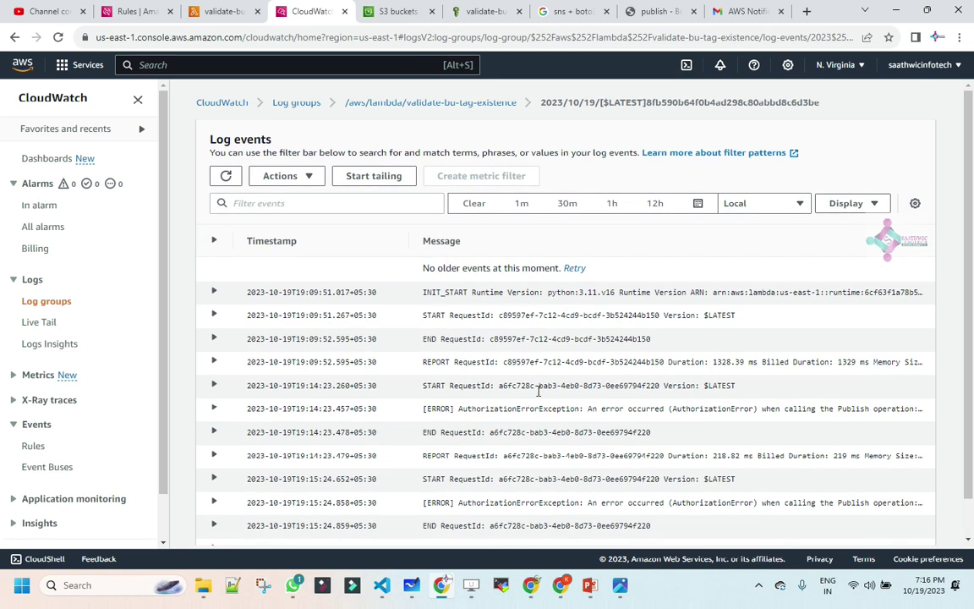
Expand the START and ERROR log events from 19:14:23 and highlight the error's message line
{"action": "left_click_drag", "start_coordinate": [796, 389], "coordinate": [491, 271]}
{"action": "left_click", "coordinate": [546, 386]}
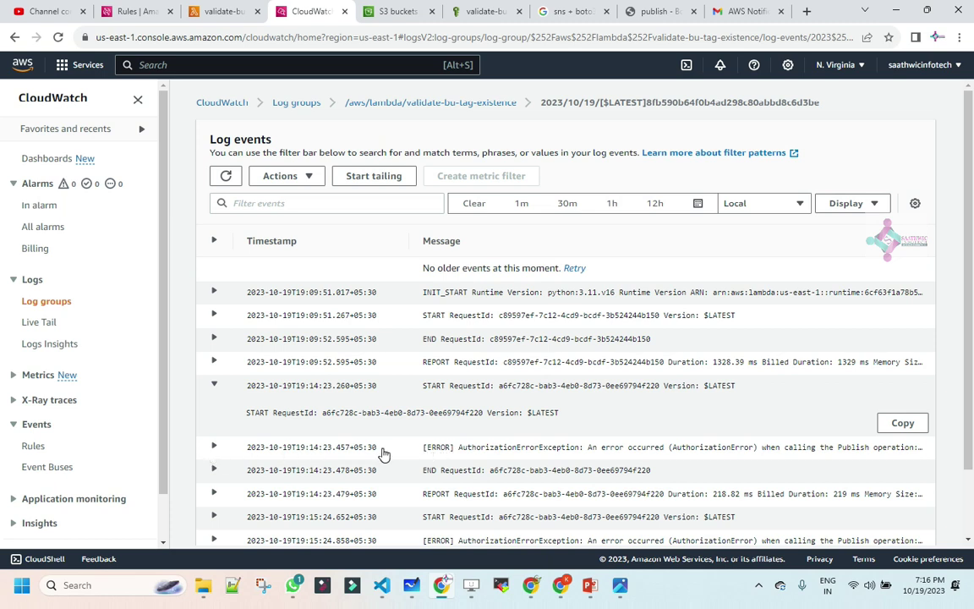
{"action": "left_click_drag", "start_coordinate": [382, 452], "coordinate": [302, 450]}
{"action": "scroll", "coordinate": [304, 464], "scroll_direction": "down", "scroll_amount": 1}
{"action": "left_click", "coordinate": [212, 368]}
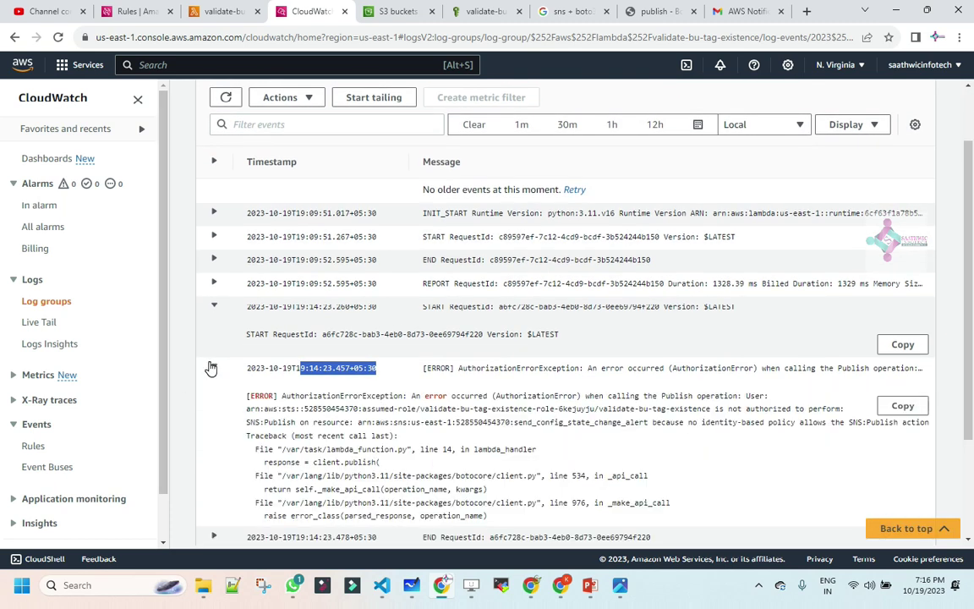
{"action": "left_click_drag", "start_coordinate": [422, 369], "coordinate": [920, 377]}
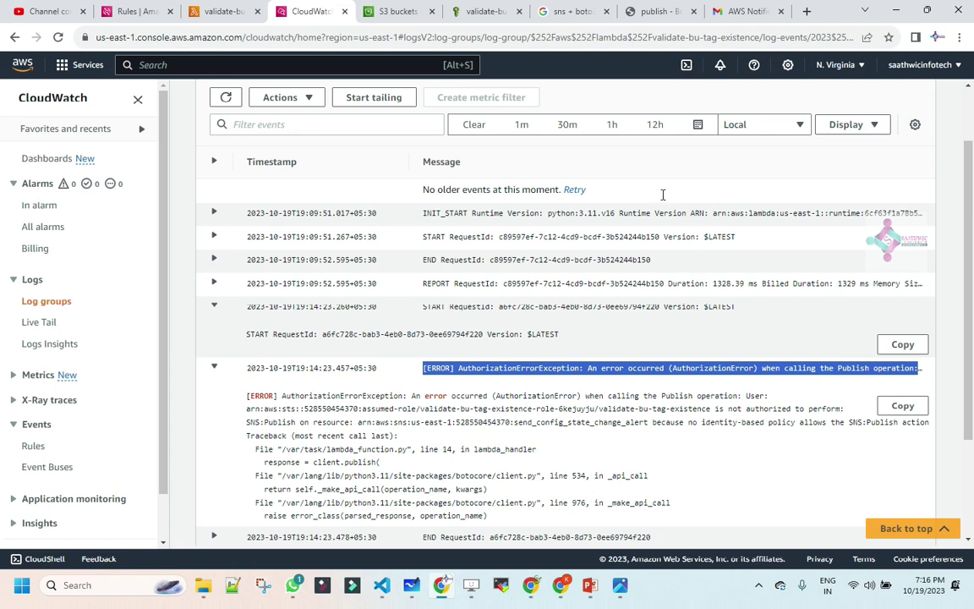
Open the validate-bu-tag-existence function's code and highlight the else block that publishes the SNS message
{"action": "left_click", "coordinate": [222, 11]}
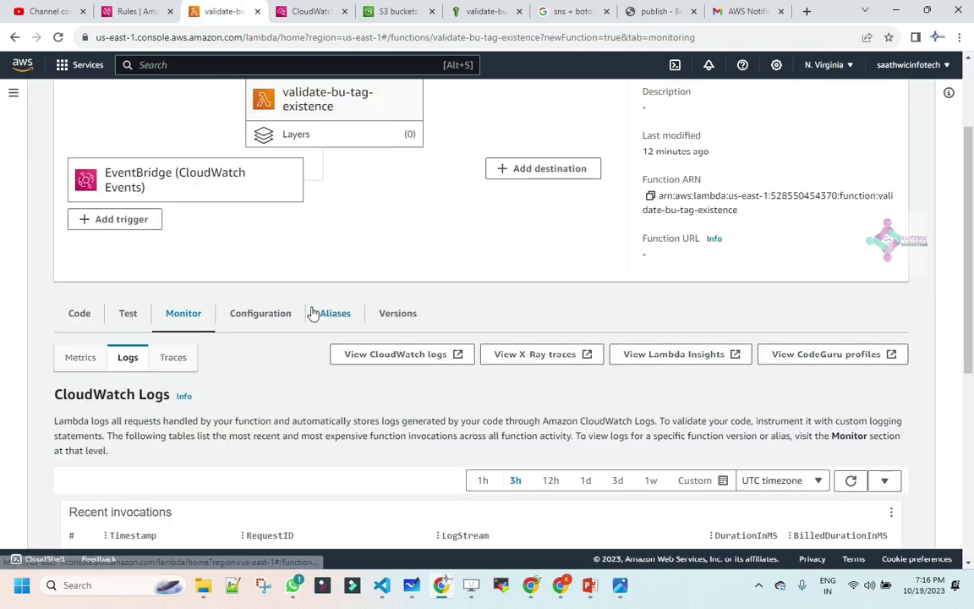
{"action": "scroll", "coordinate": [271, 440], "scroll_direction": "up", "scroll_amount": 1}
{"action": "scroll", "coordinate": [271, 440], "scroll_direction": "down", "scroll_amount": 3}
{"action": "left_click", "coordinate": [91, 181]}
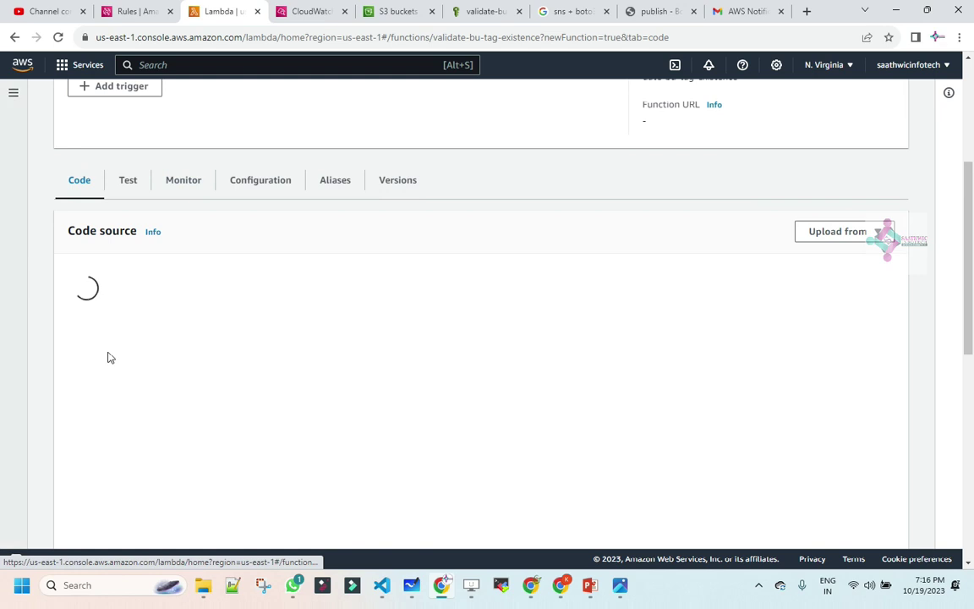
{"action": "scroll", "coordinate": [258, 306], "scroll_direction": "down", "scroll_amount": 2}
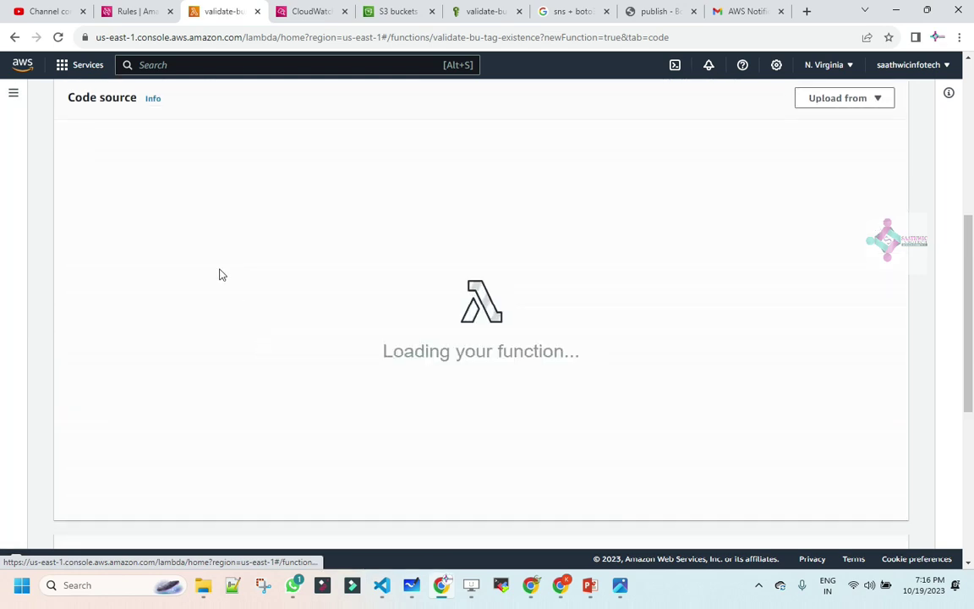
{"action": "left_click_drag", "start_coordinate": [341, 337], "coordinate": [262, 270]}
{"action": "left_click", "coordinate": [346, 364]}
{"action": "left_click_drag", "start_coordinate": [353, 336], "coordinate": [248, 270]}
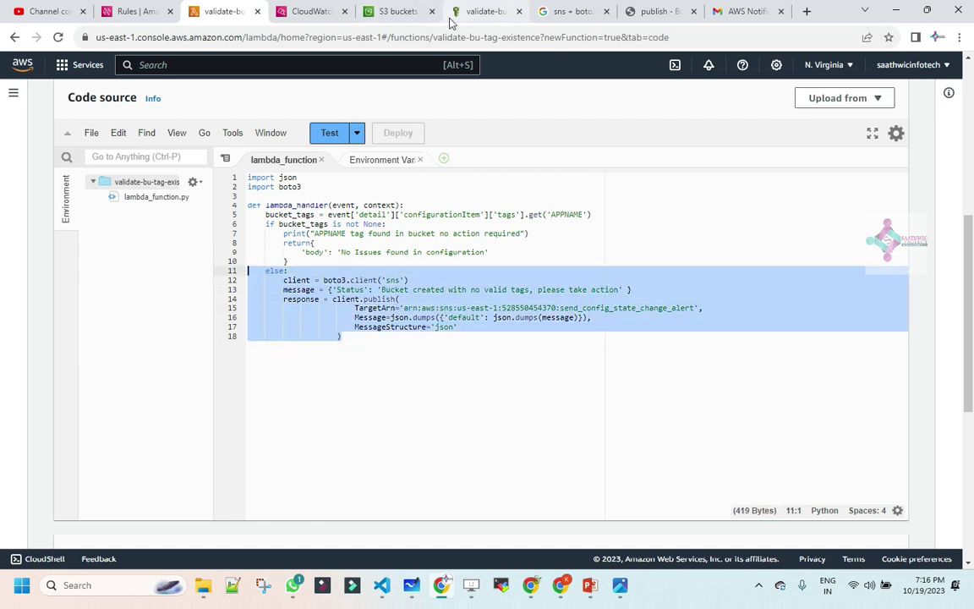
Return to the CloudWatch log events and highlight the full message and traceback of the expanded 19:14:23 error
{"action": "left_click", "coordinate": [306, 11]}
{"action": "scroll", "coordinate": [338, 321], "scroll_direction": "down", "scroll_amount": 2}
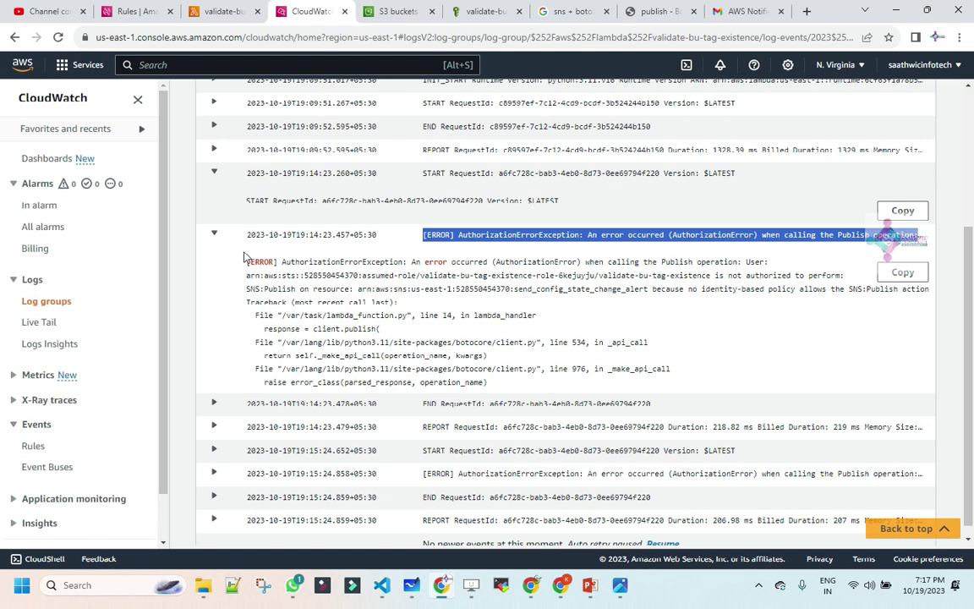
{"action": "left_click_drag", "start_coordinate": [246, 262], "coordinate": [580, 306]}
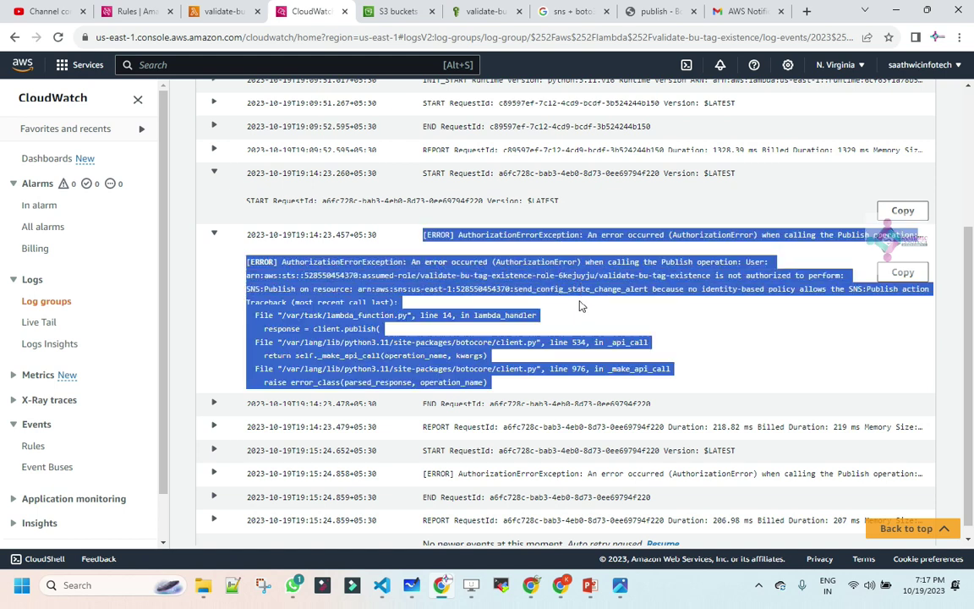
{"action": "left_click", "coordinate": [498, 387]}
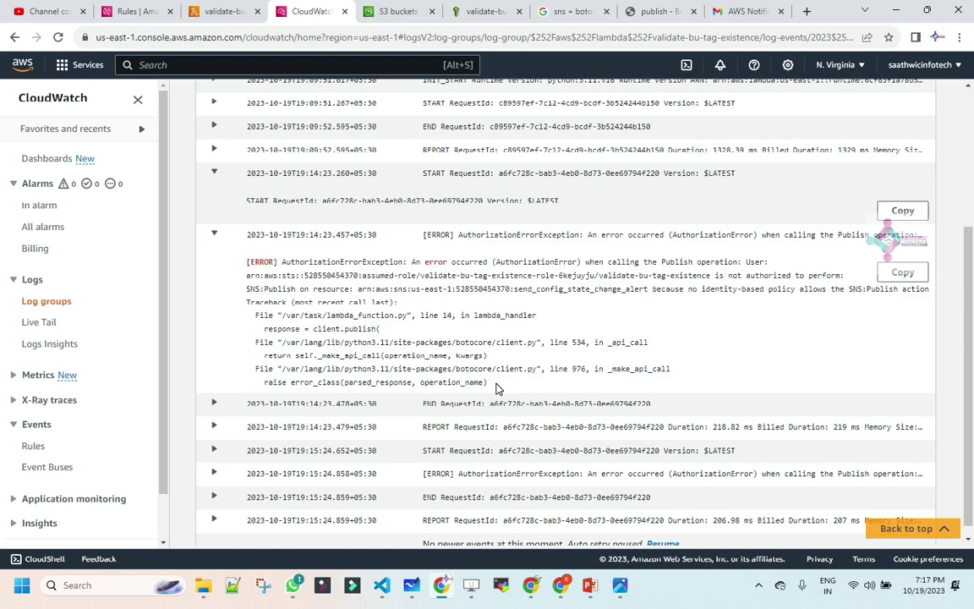
{"action": "left_click_drag", "start_coordinate": [496, 387], "coordinate": [237, 262]}
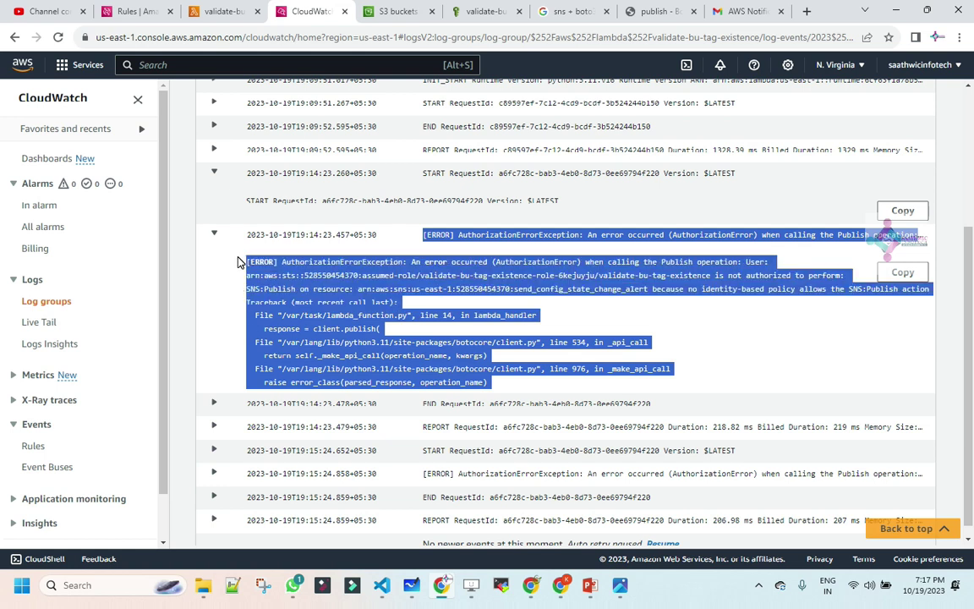
Highlight the Publish operation text and role ARN in the 19:14:23 error, and examine the whole entry including its timestamp
{"action": "left_click", "coordinate": [616, 264]}
{"action": "left_click_drag", "start_coordinate": [591, 265], "coordinate": [711, 275]}
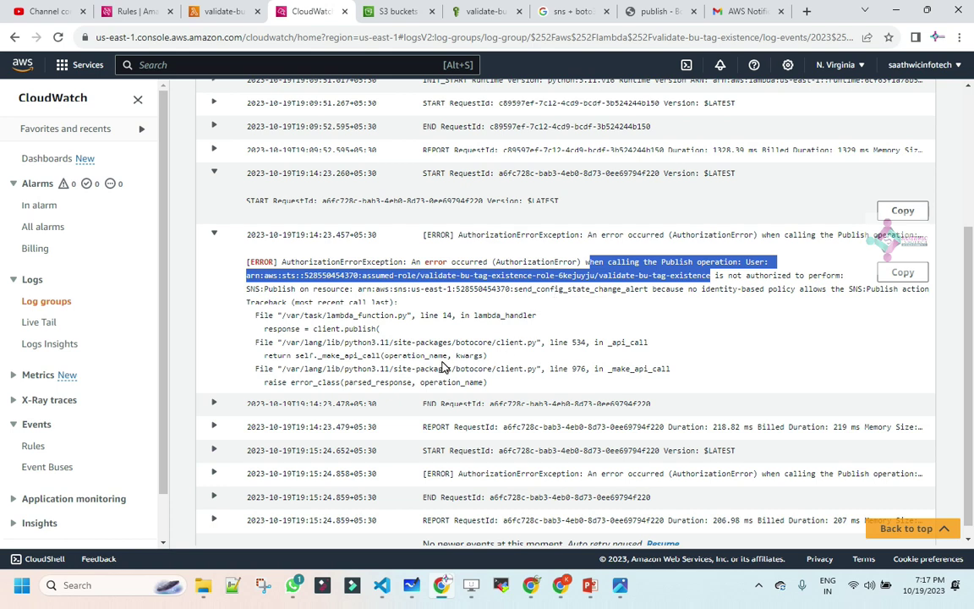
{"action": "left_click_drag", "start_coordinate": [511, 382], "coordinate": [226, 235]}
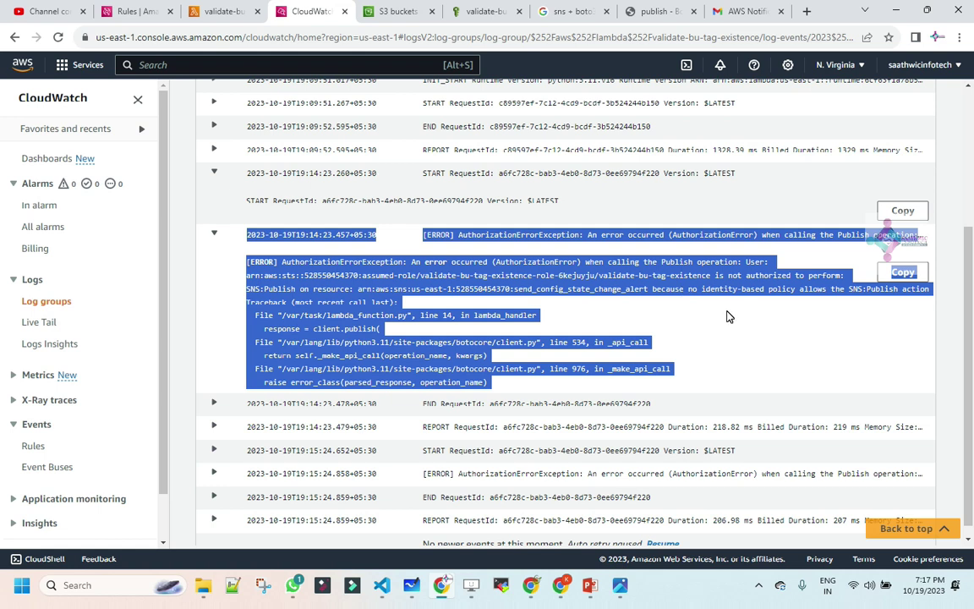
{"action": "left_click", "coordinate": [719, 373]}
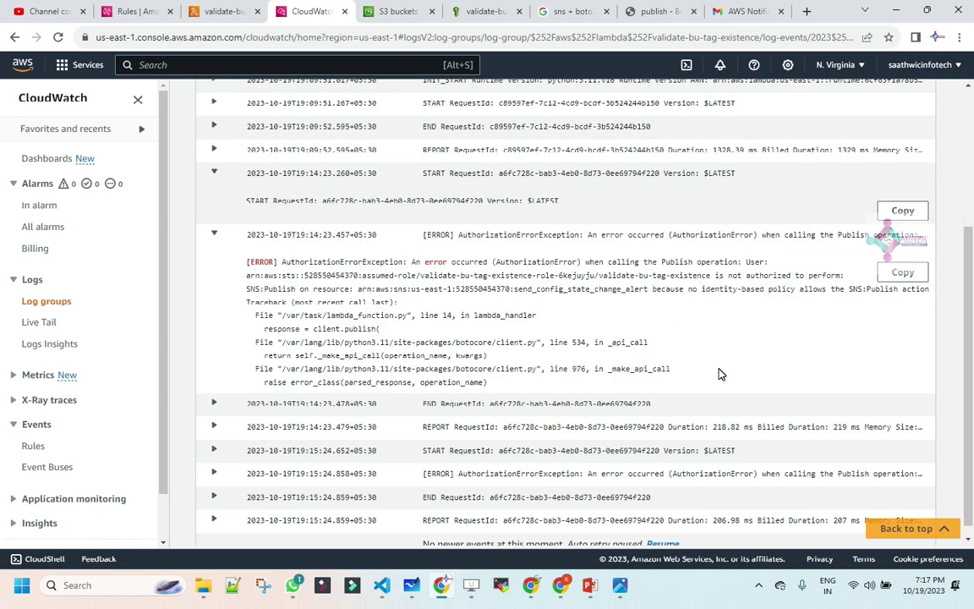
{"action": "left_click_drag", "start_coordinate": [552, 382], "coordinate": [248, 238]}
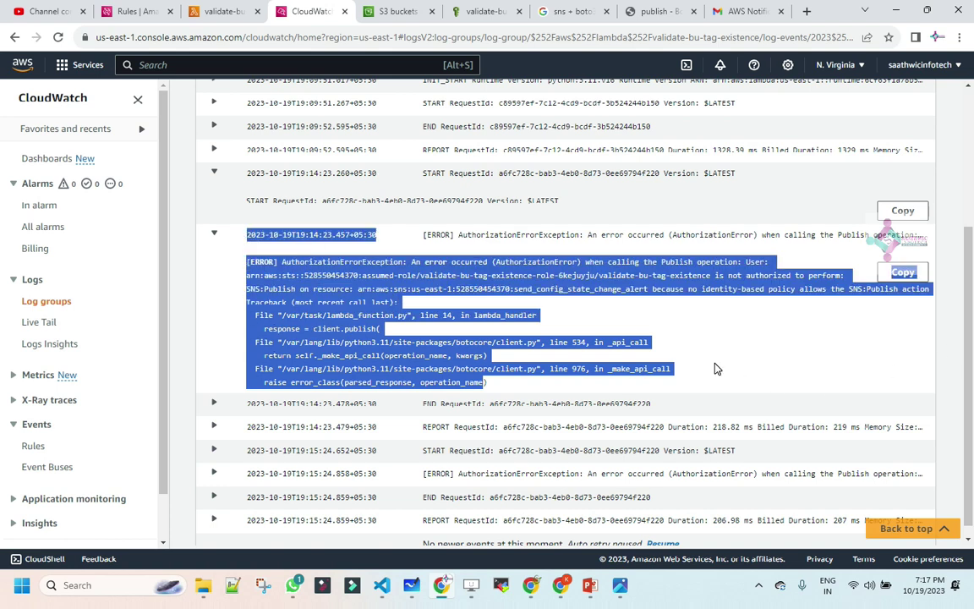
{"action": "left_click", "coordinate": [526, 368]}
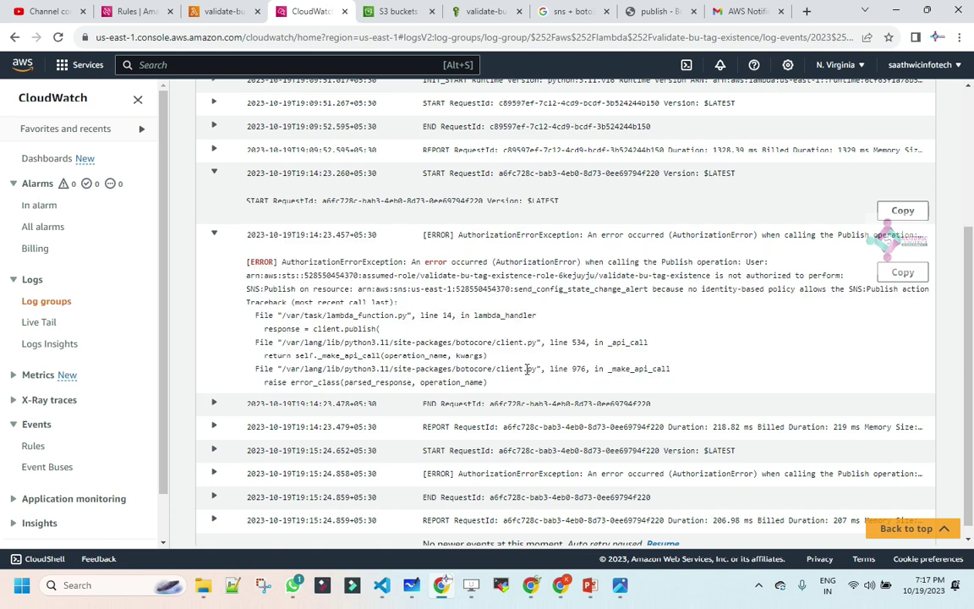
{"action": "left_click_drag", "start_coordinate": [499, 387], "coordinate": [245, 236]}
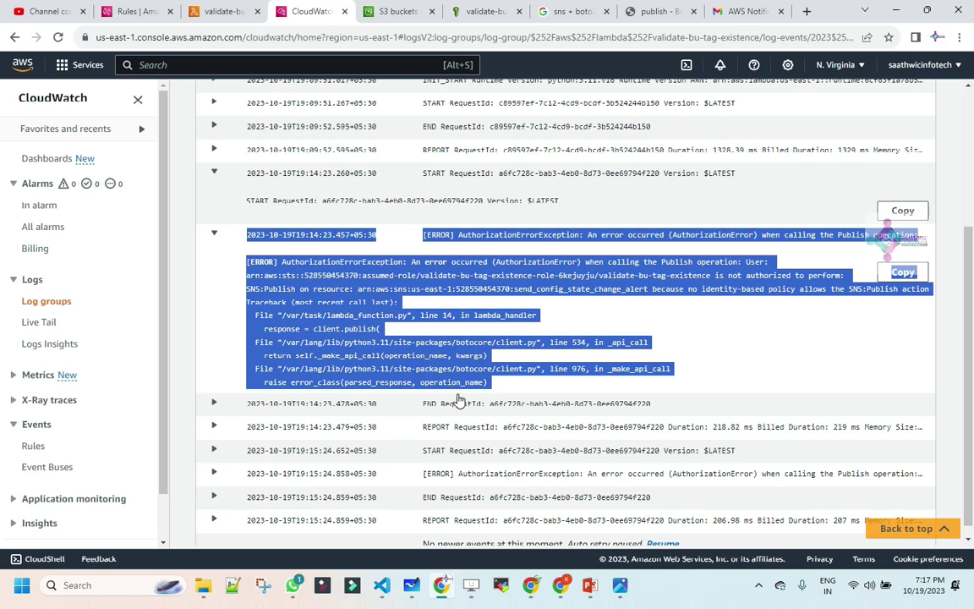
{"action": "left_click", "coordinate": [675, 330]}
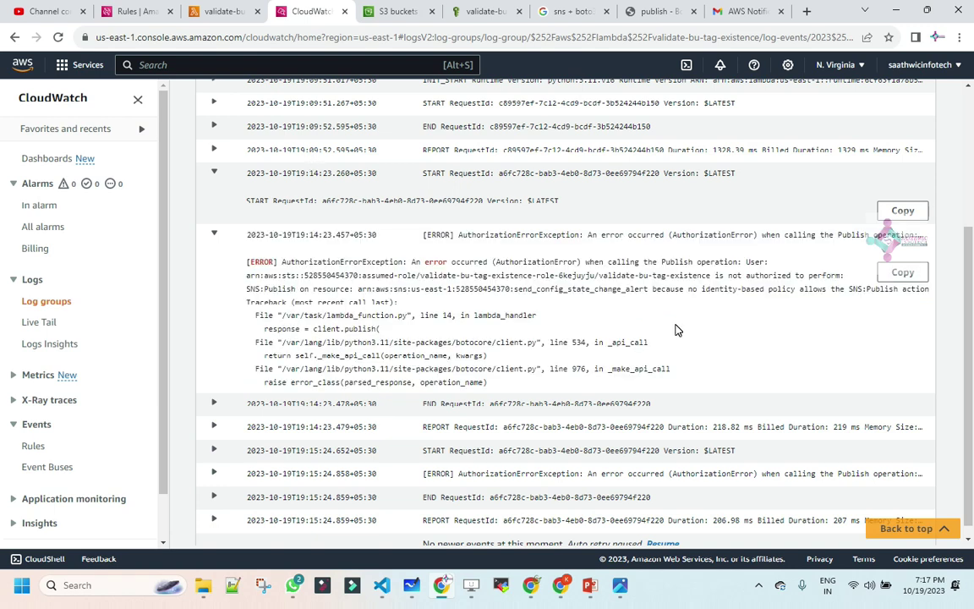
Switch to the Photos app to view the Event Monitoring in AWS.gif architecture diagram
{"action": "scroll", "coordinate": [668, 405], "scroll_direction": "up", "scroll_amount": 3}
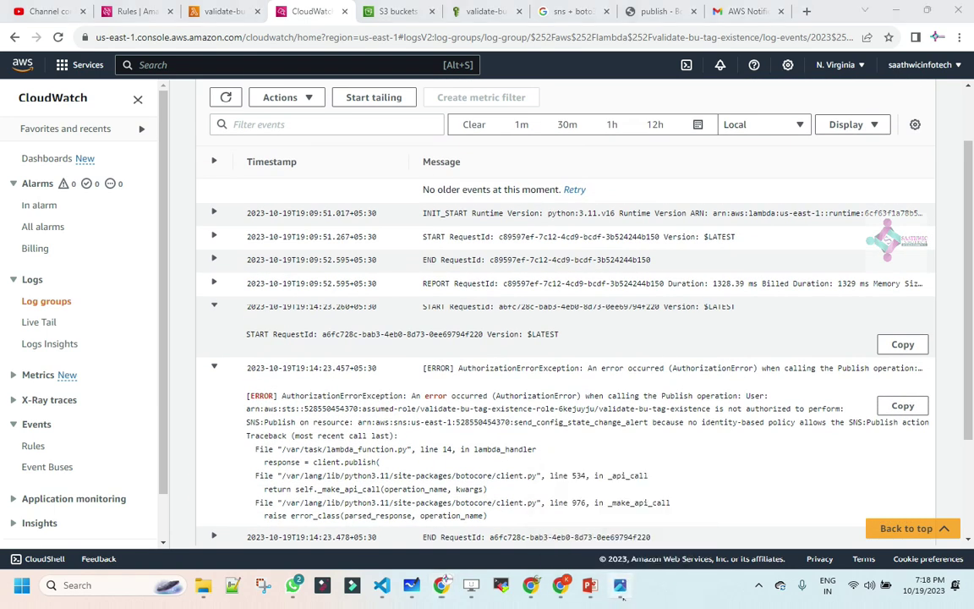
{"action": "left_click", "coordinate": [624, 592]}
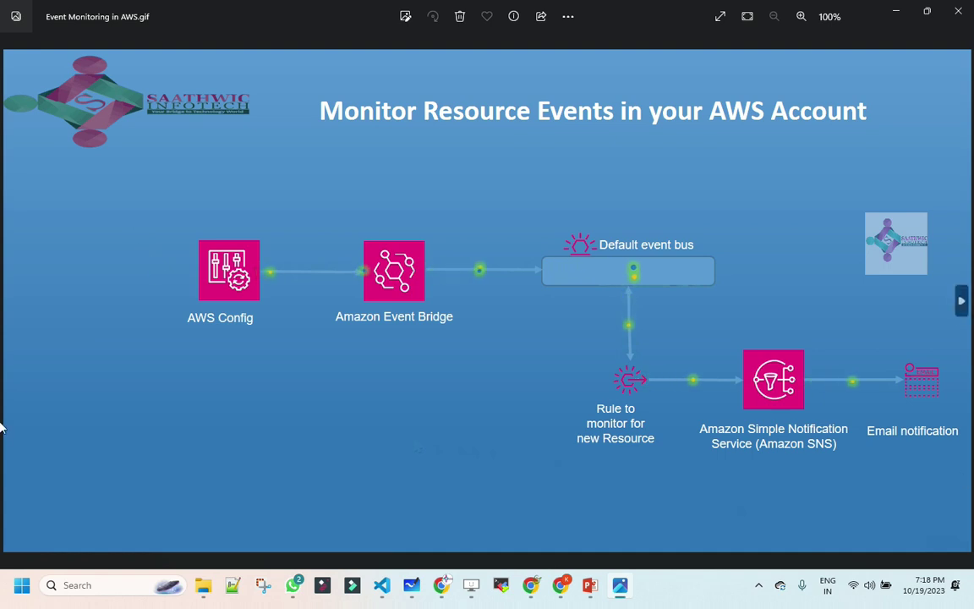